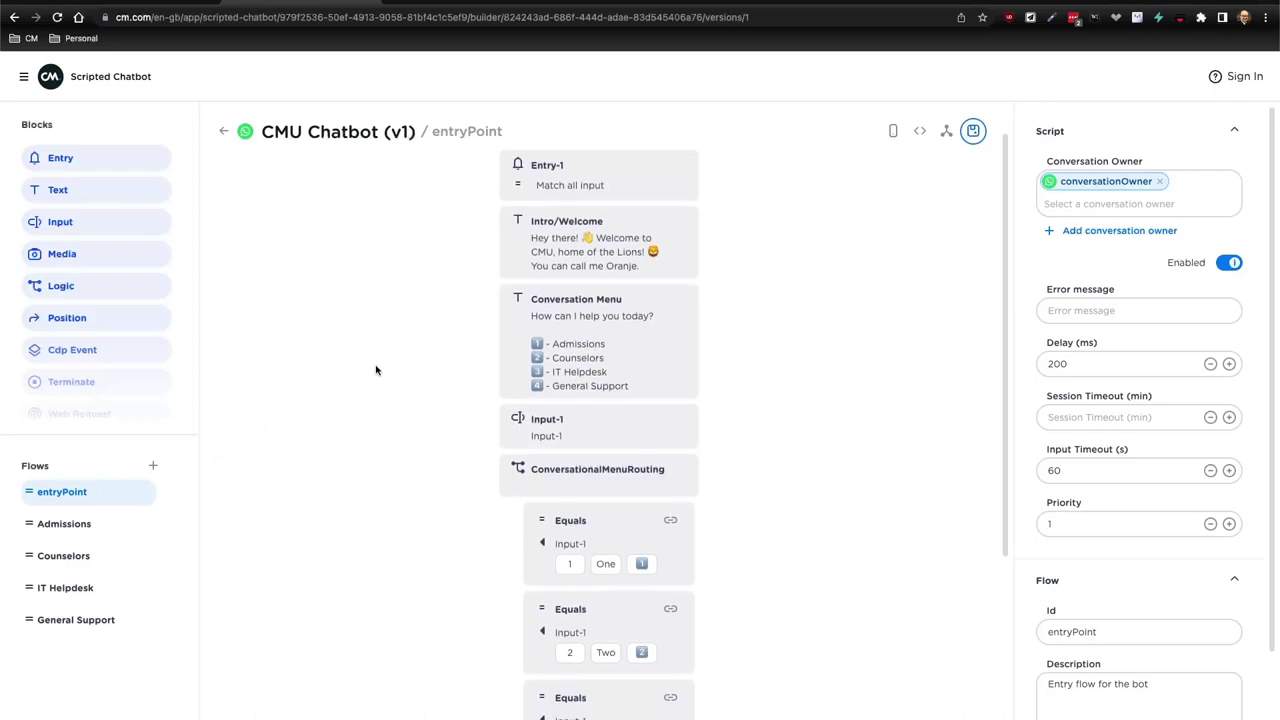
# Look through the Admissions flow, then return to the entryPoint flow.
pyautogui.scroll(-1, 376, 370)
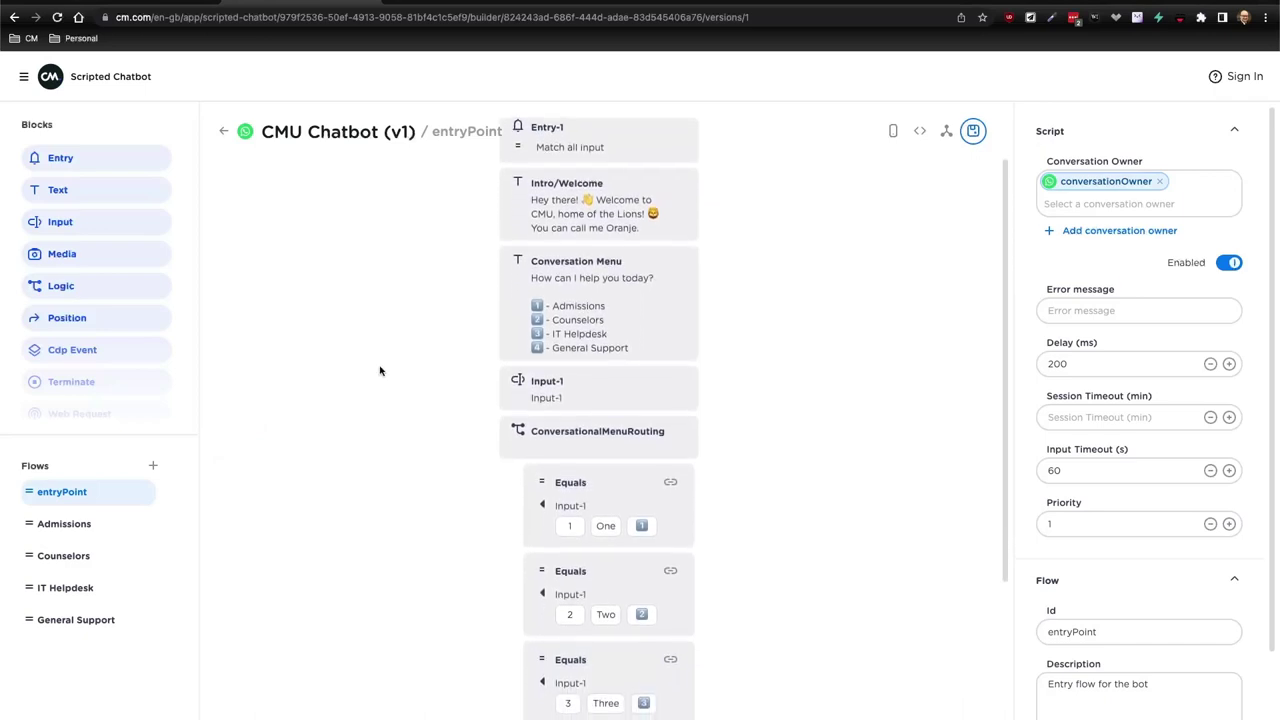
pyautogui.scroll(-5, 380, 371)
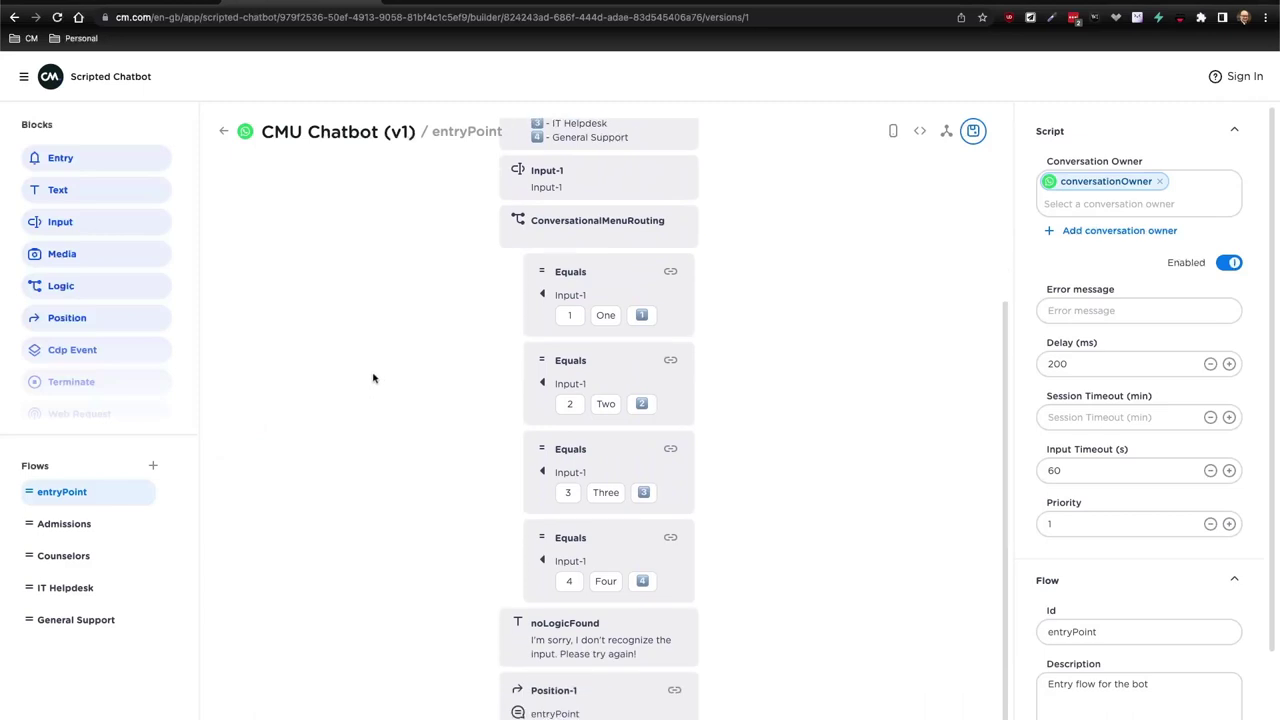
pyautogui.scroll(-2, 372, 378)
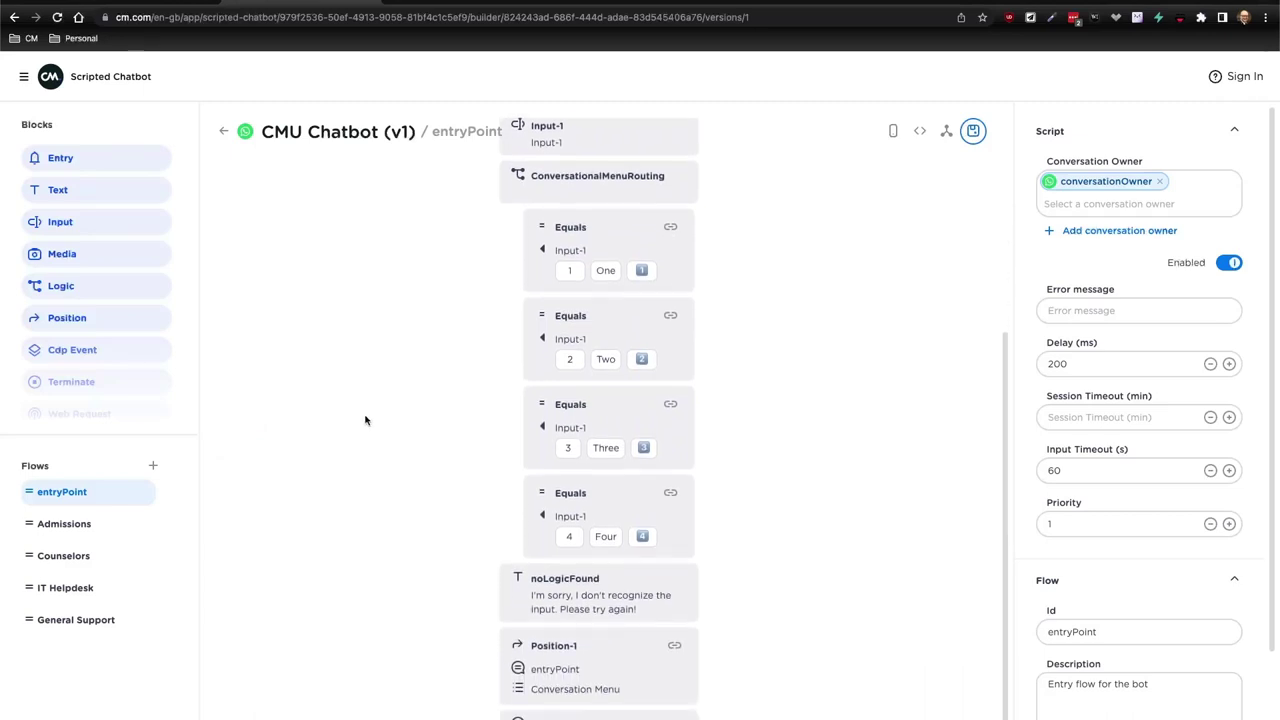
pyautogui.click(90, 528)
pyautogui.scroll(3, 374, 452)
pyautogui.scroll(-3, 370, 456)
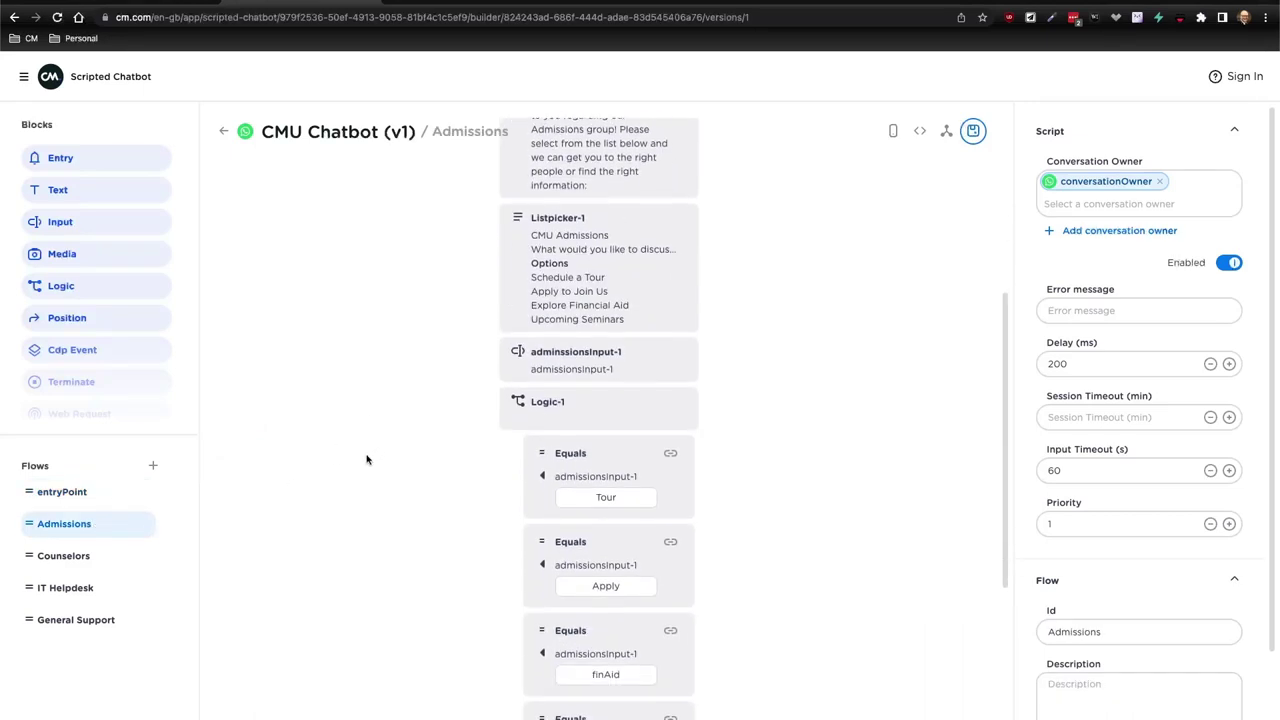
pyautogui.scroll(-3, 365, 462)
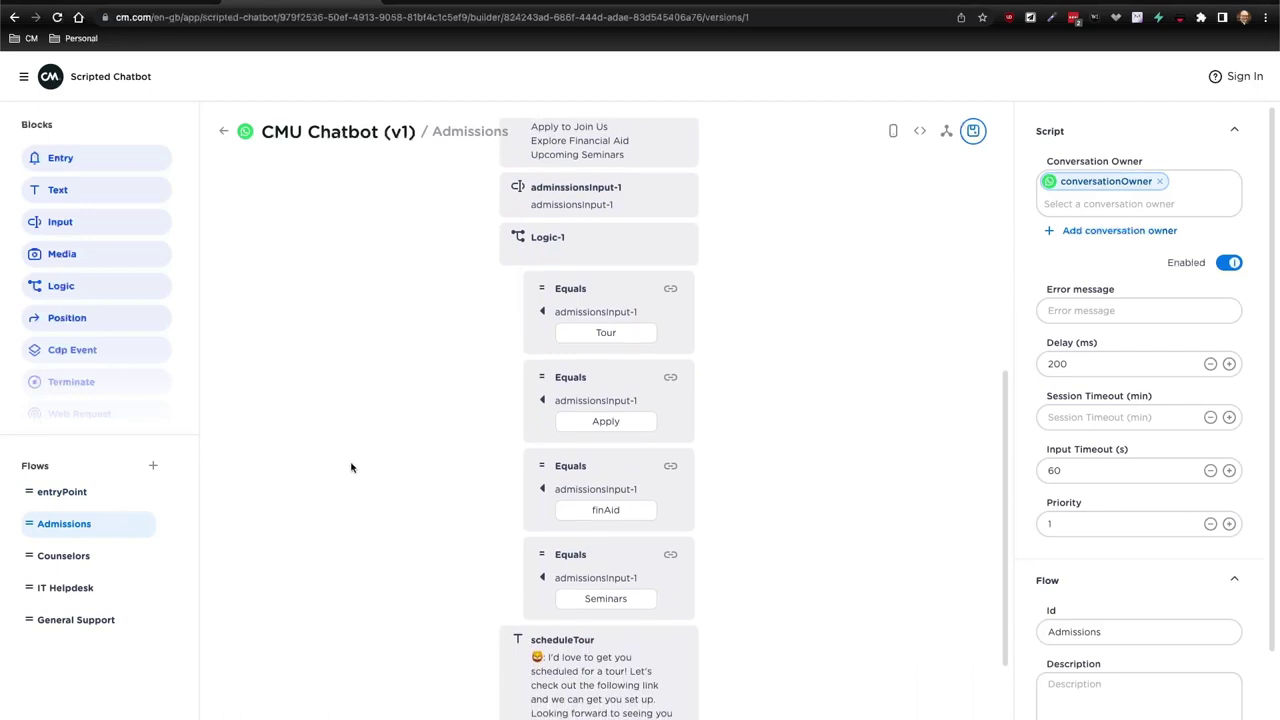
pyautogui.scroll(-3, 343, 468)
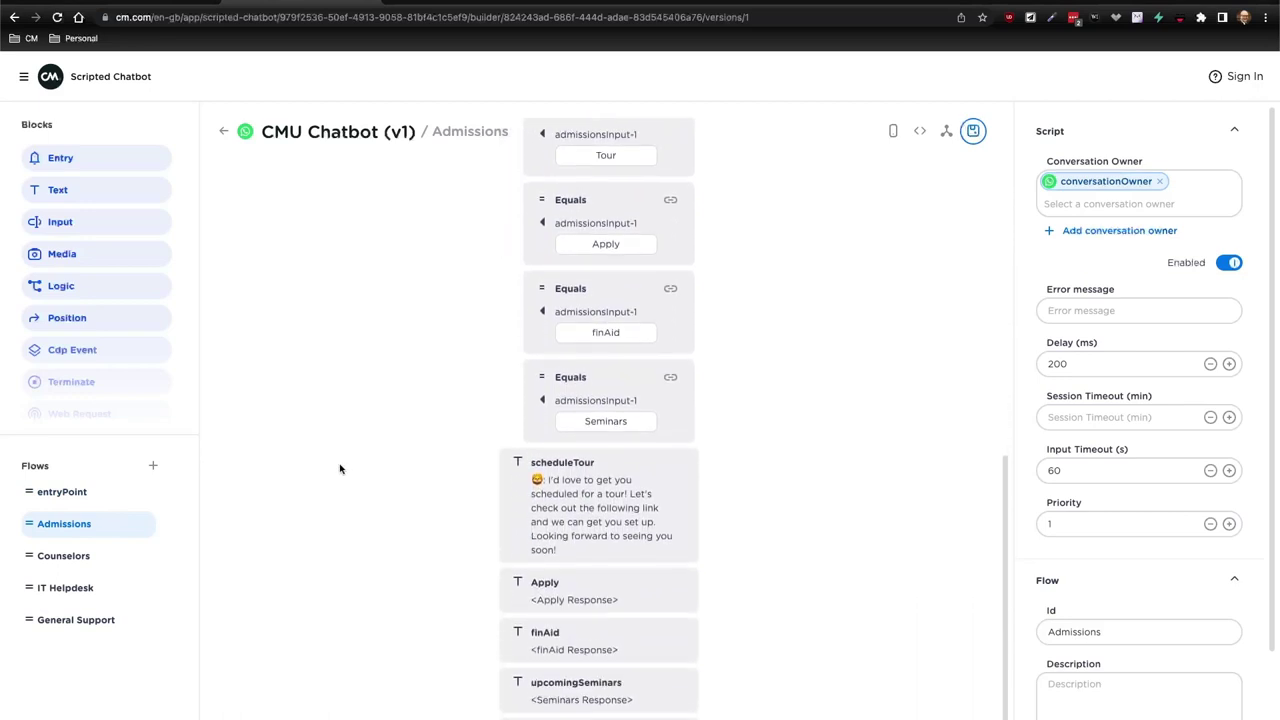
pyautogui.click(62, 491)
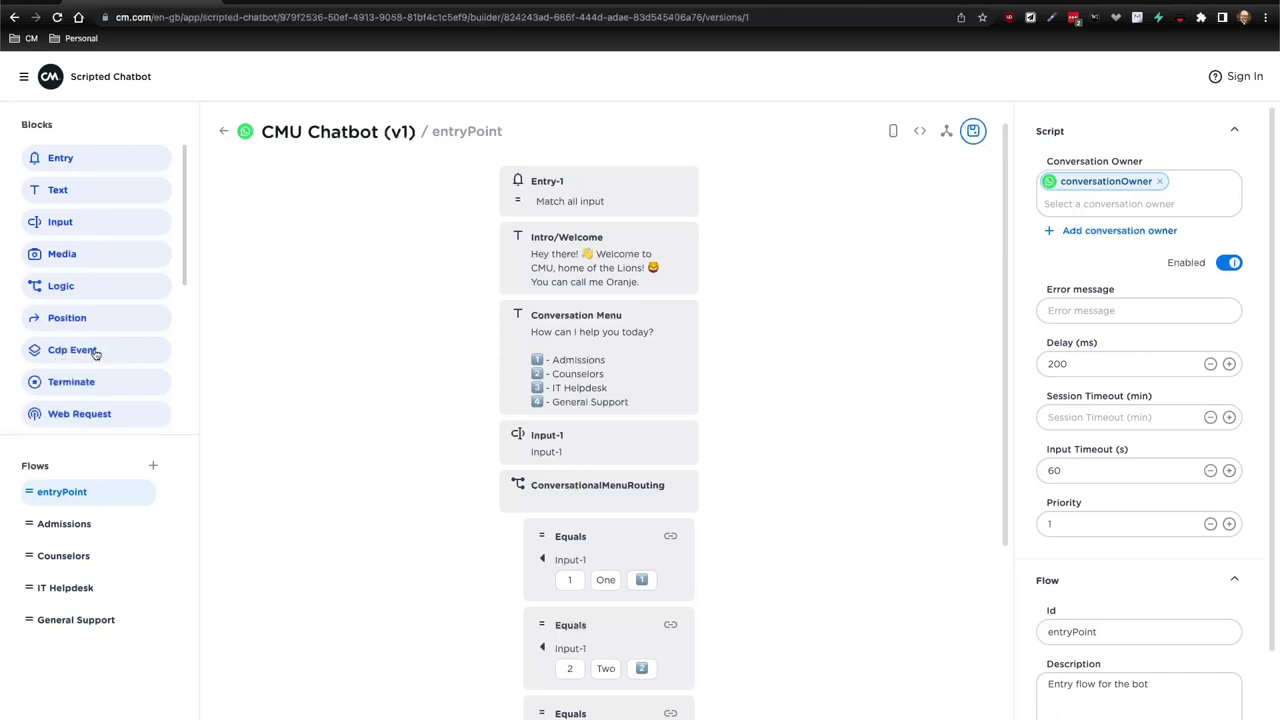
# Add a Text step before Intro/Welcome, delete it again, and try moving the Intro/Welcome message.
pyautogui.scroll(-1, 63, 400)
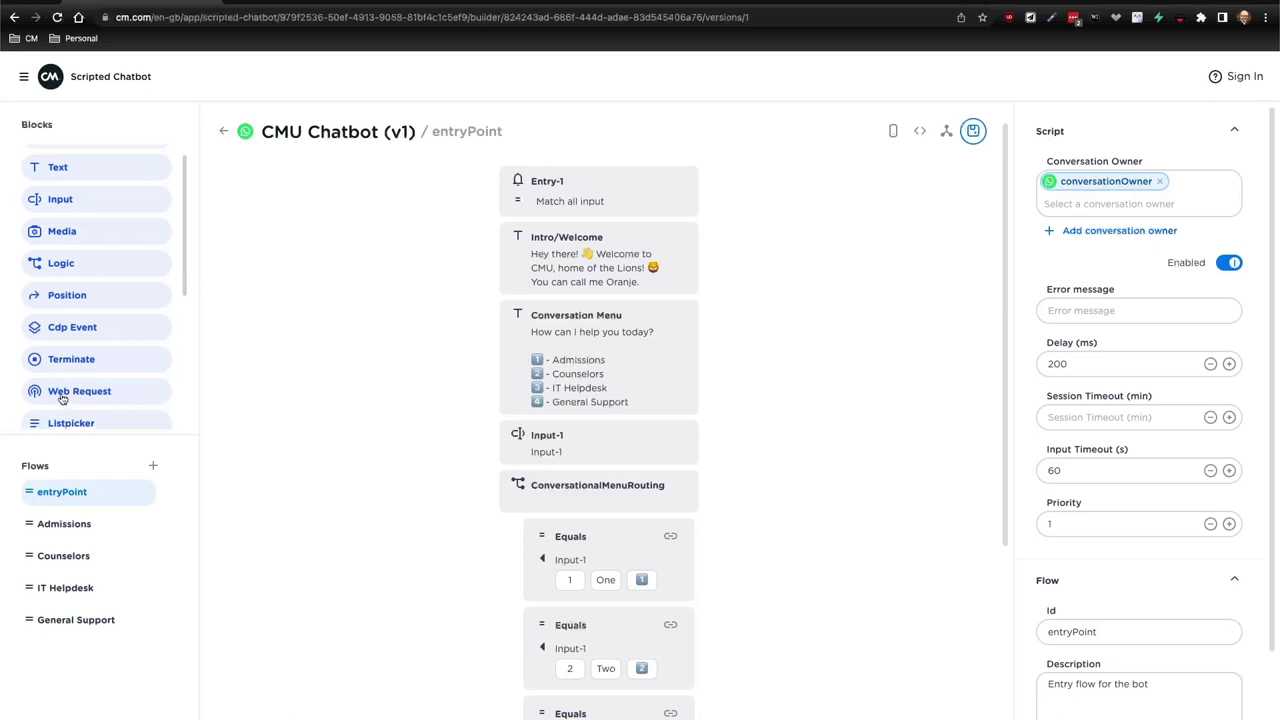
pyautogui.scroll(-2, 90, 396)
pyautogui.scroll(-2, 100, 366)
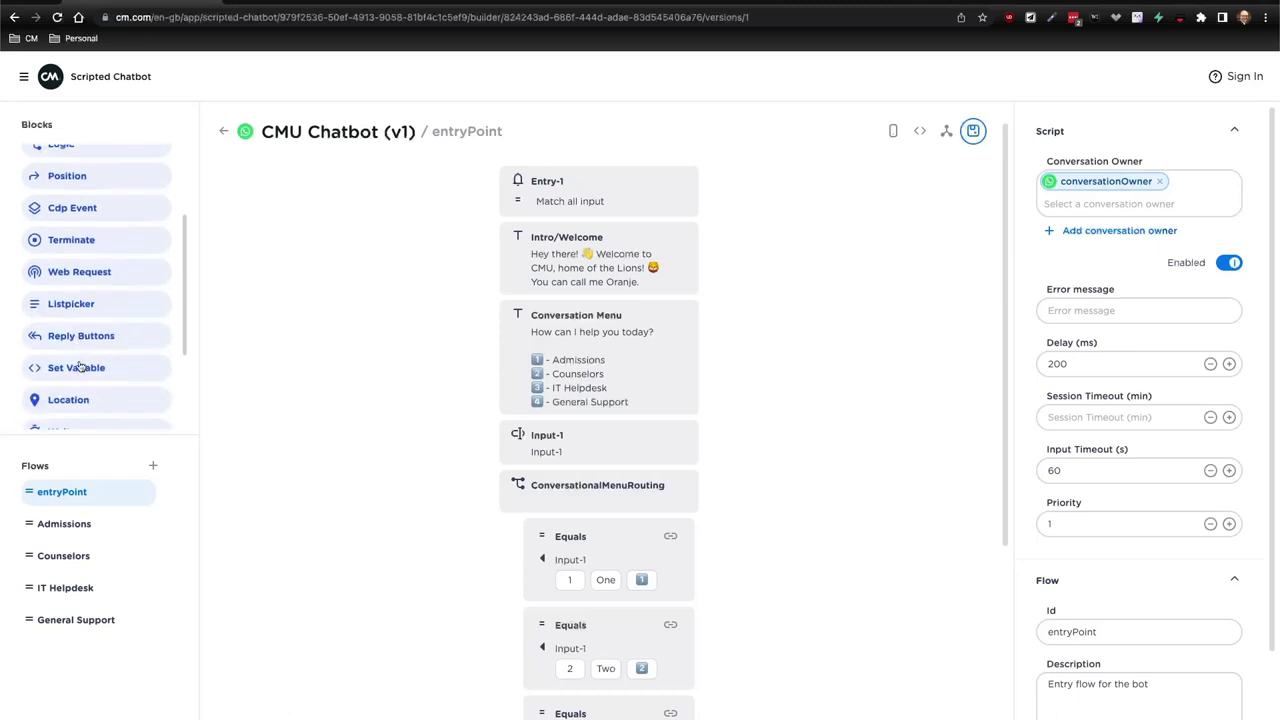
pyautogui.scroll(-1, 110, 355)
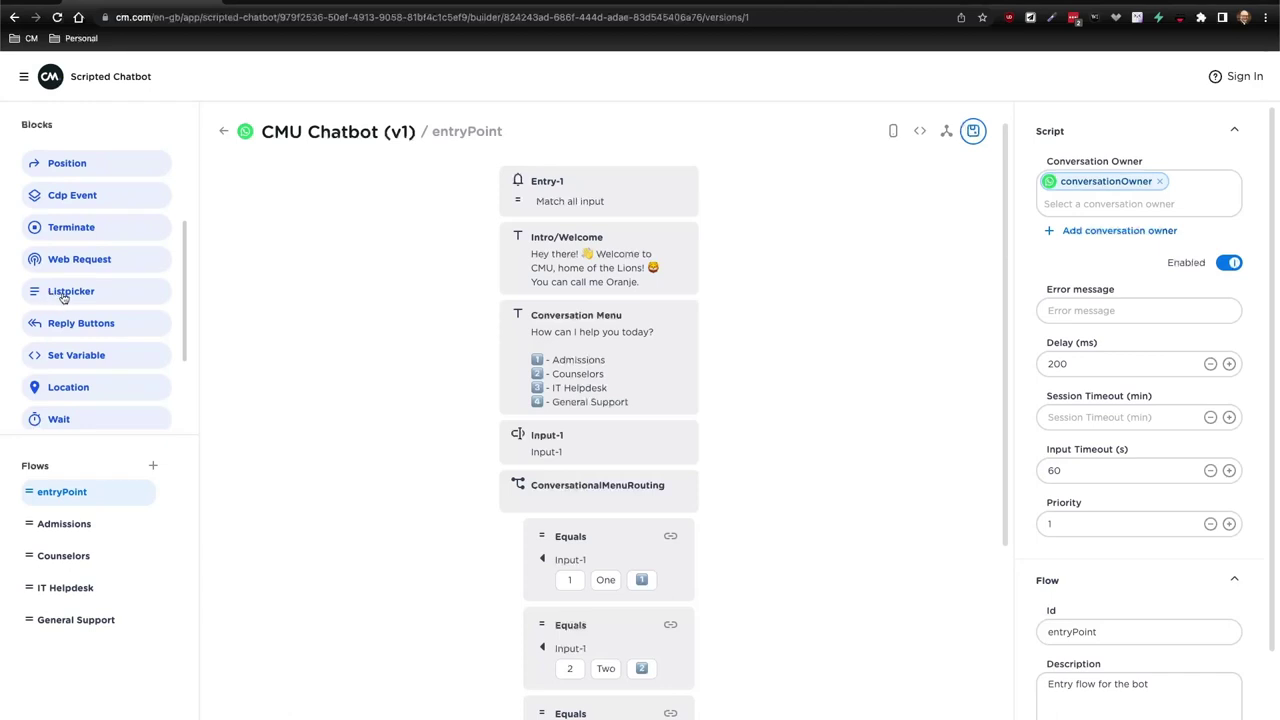
pyautogui.scroll(-1, 65, 365)
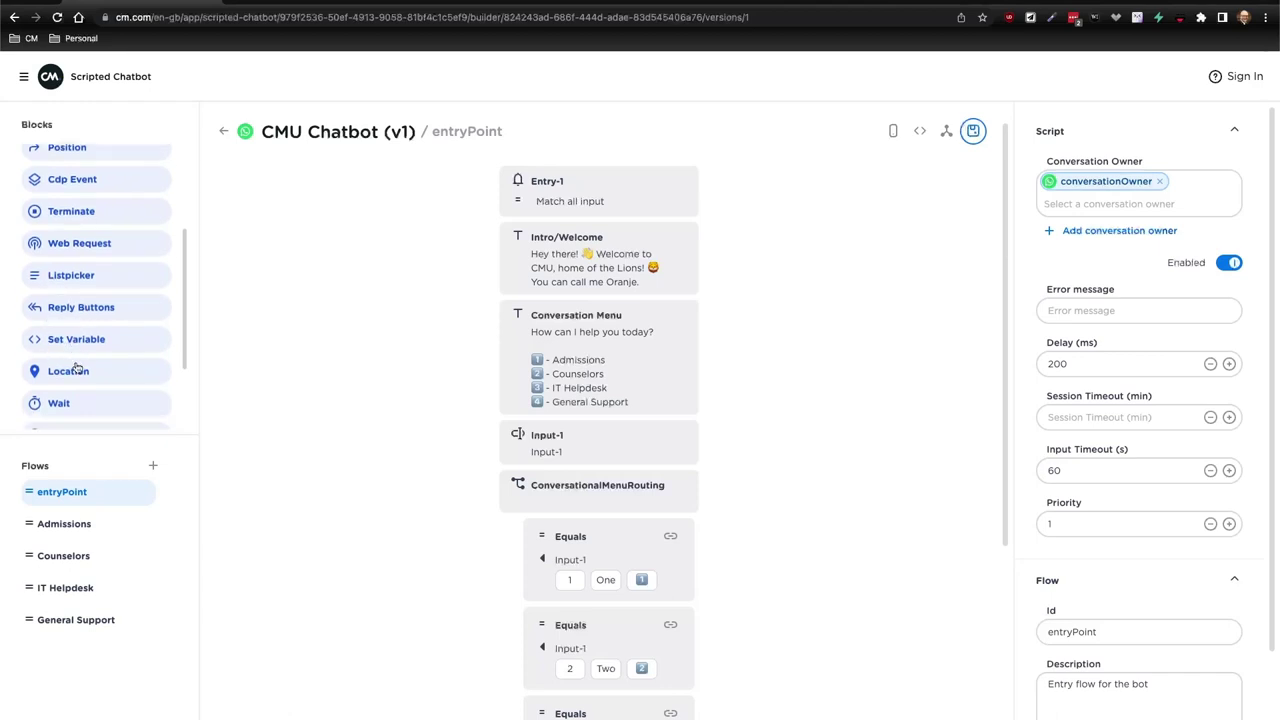
pyautogui.scroll(-1, 65, 410)
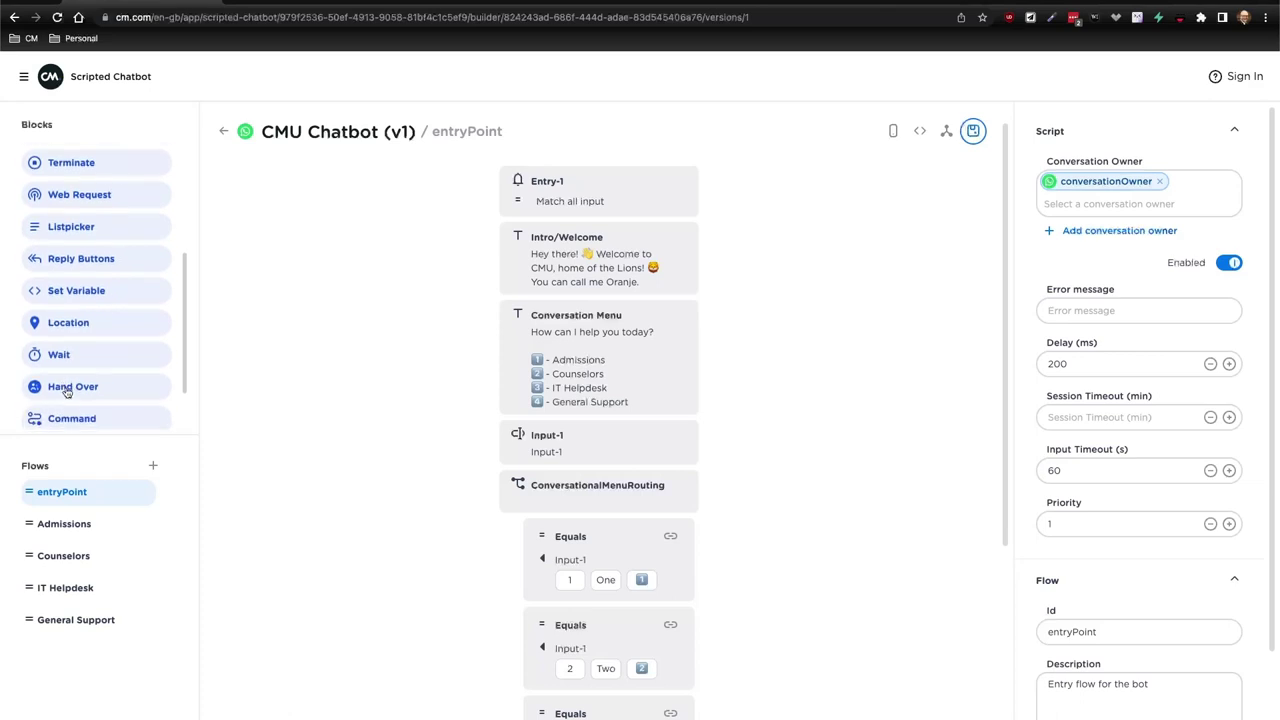
pyautogui.scroll(6, 66, 390)
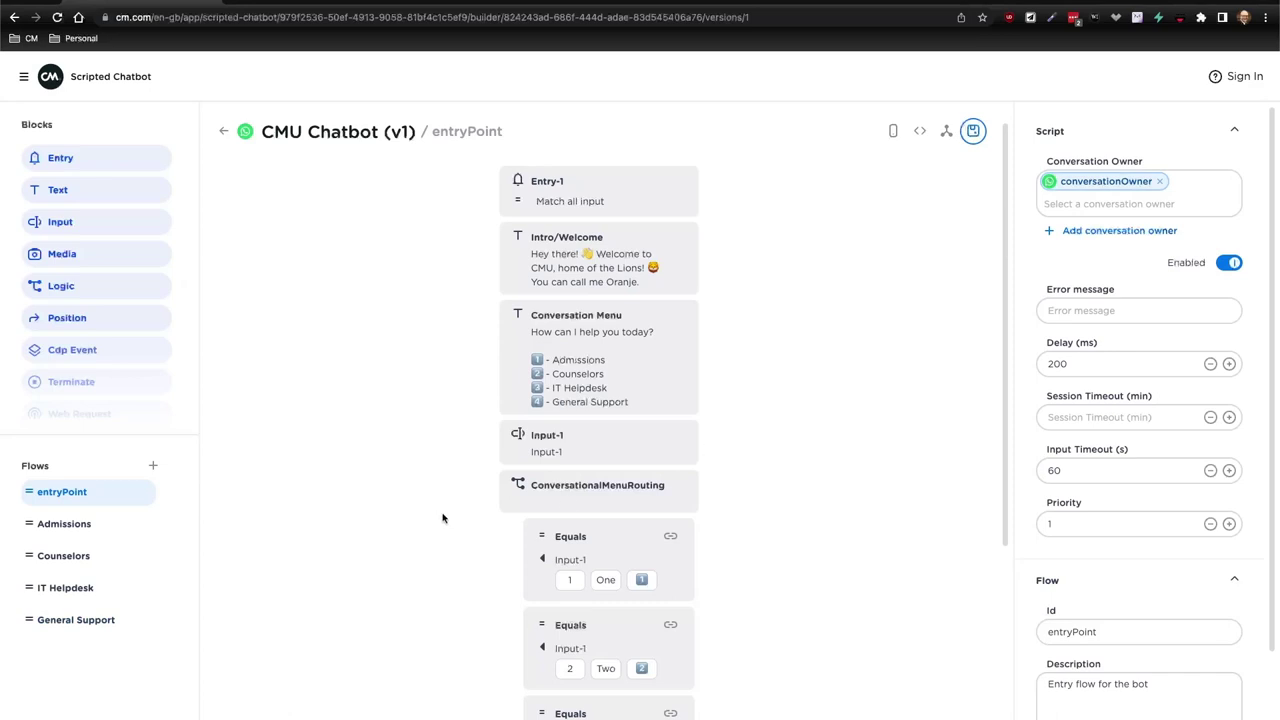
pyautogui.moveTo(95, 194); pyautogui.dragTo(597, 237)
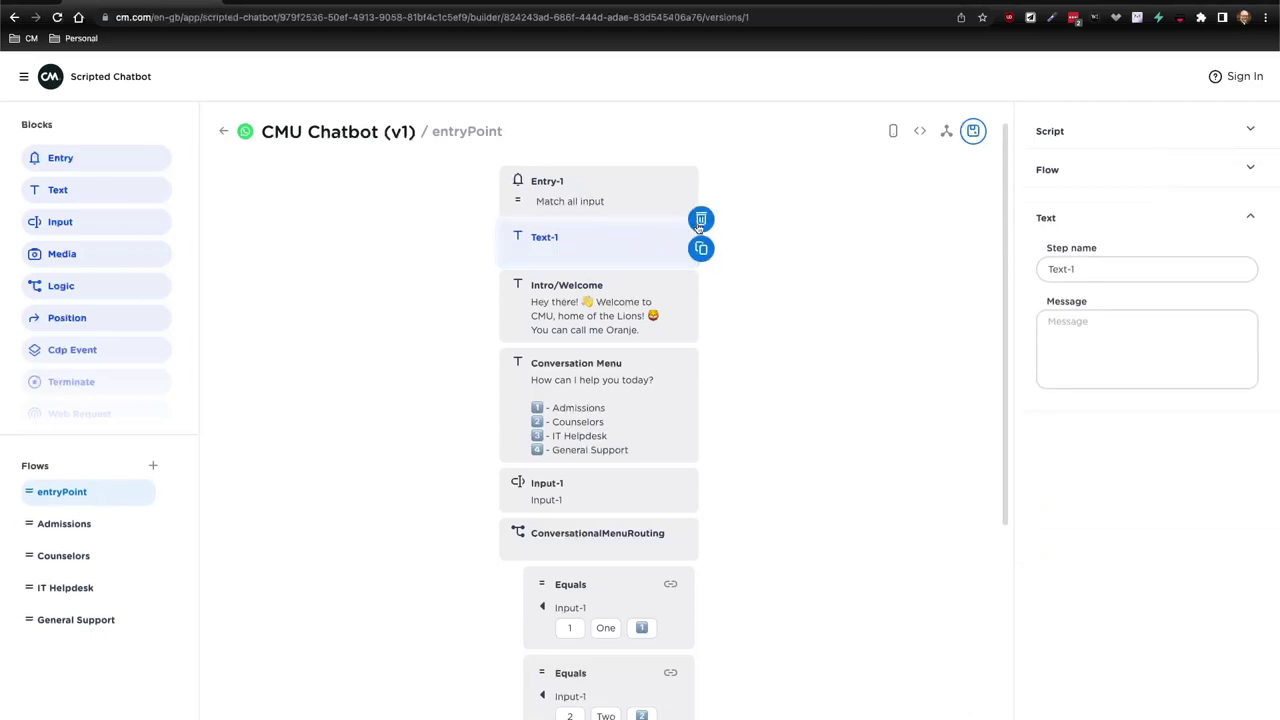
pyautogui.click(701, 219)
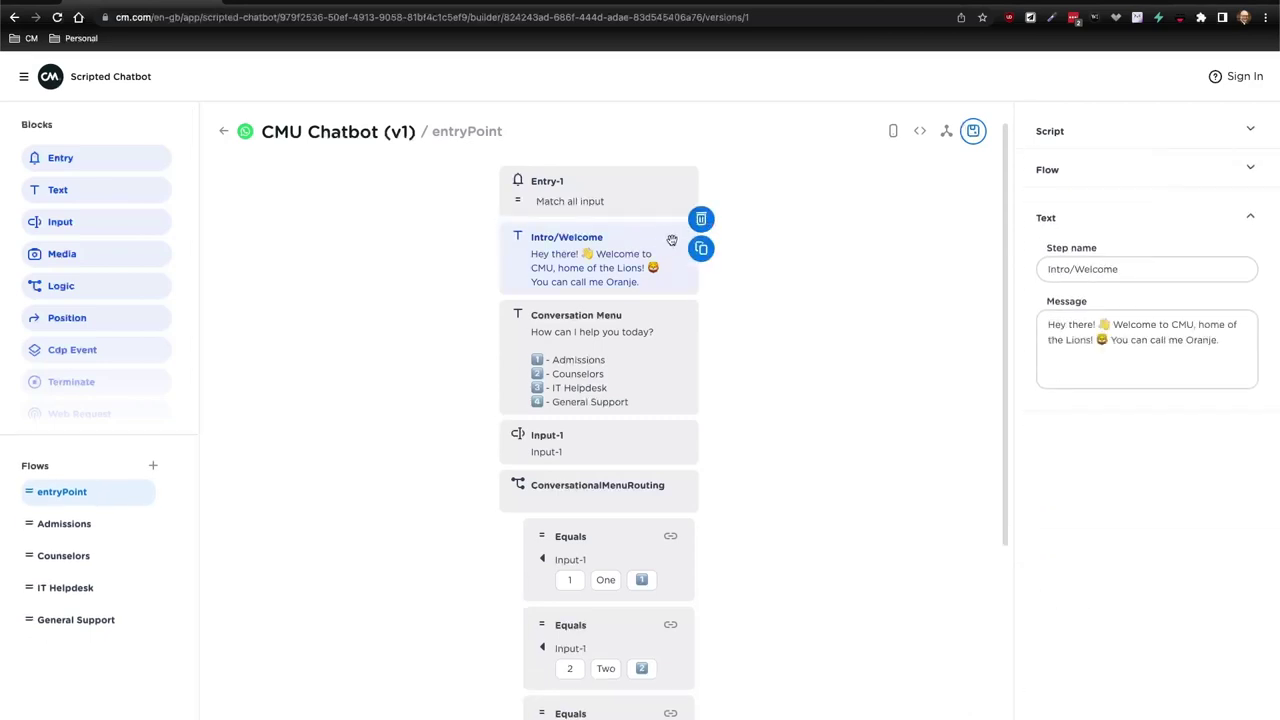
pyautogui.moveTo(640, 254); pyautogui.dragTo(630, 280)
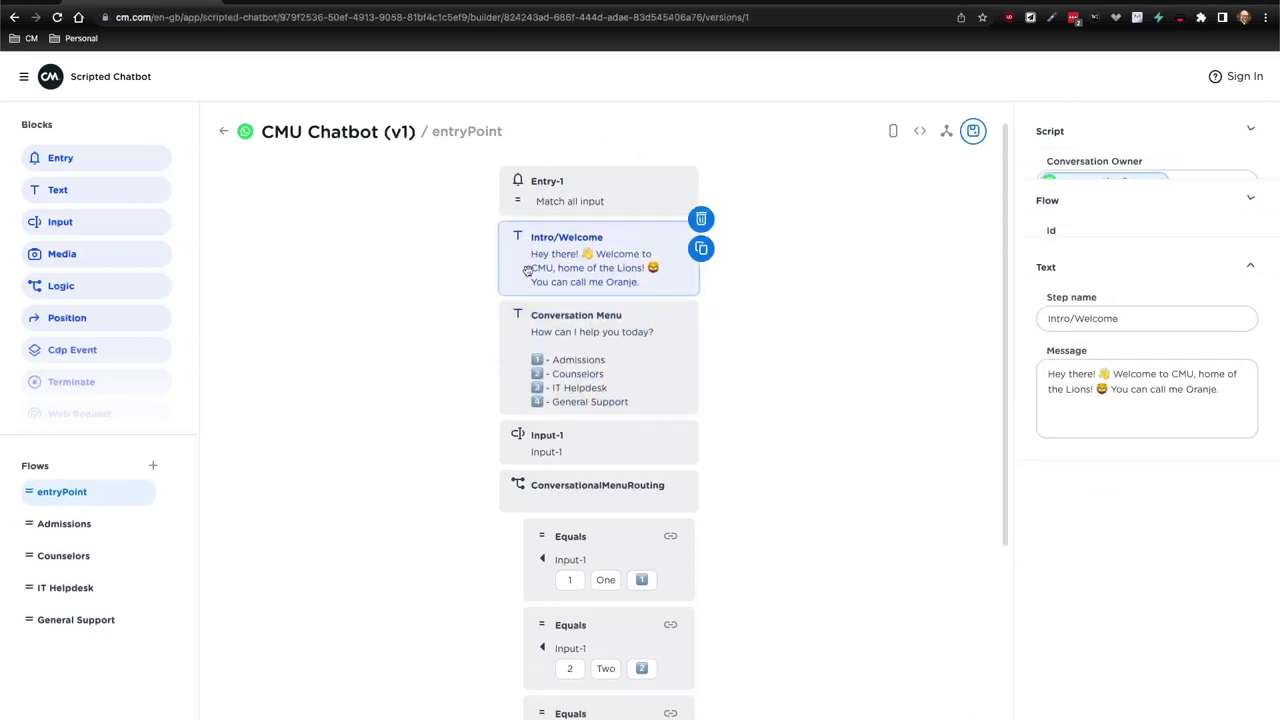
pyautogui.scroll(-3, 600, 450)
pyautogui.scroll(3, 592, 418)
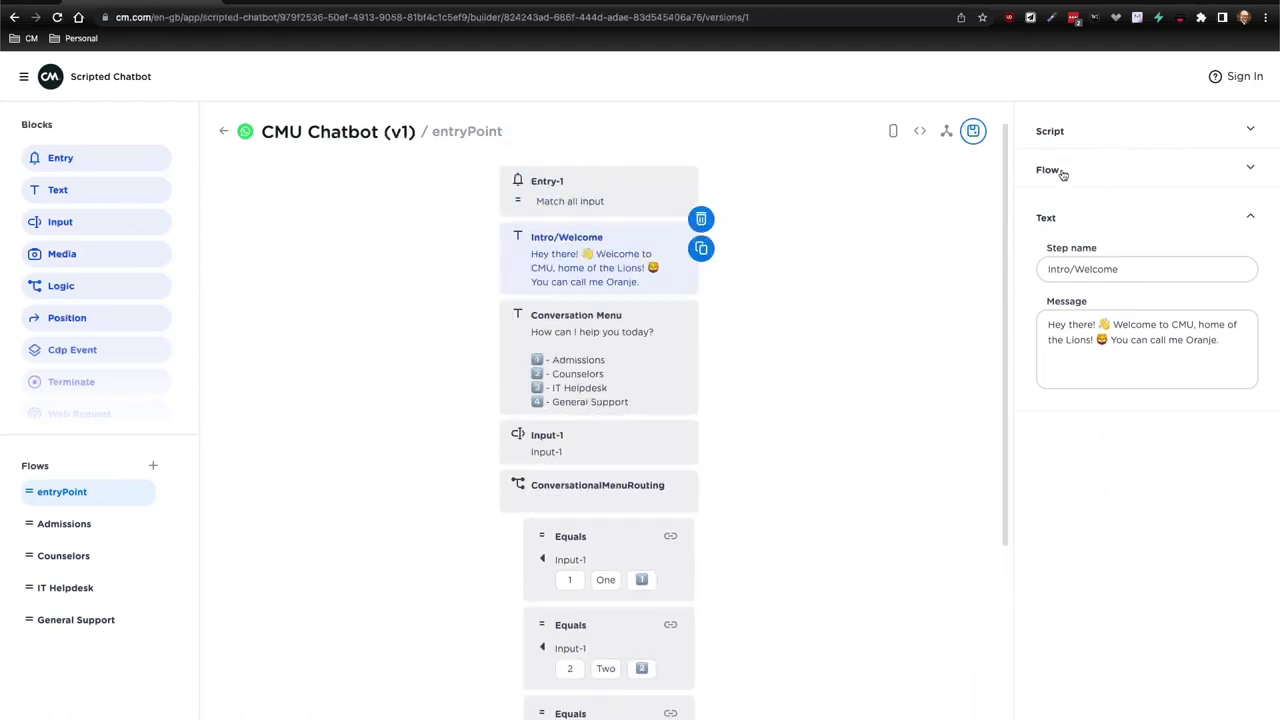
# Show the script settings and browse conversation-owner channels, cancelling without adding an owner.
pyautogui.click(1076, 137)
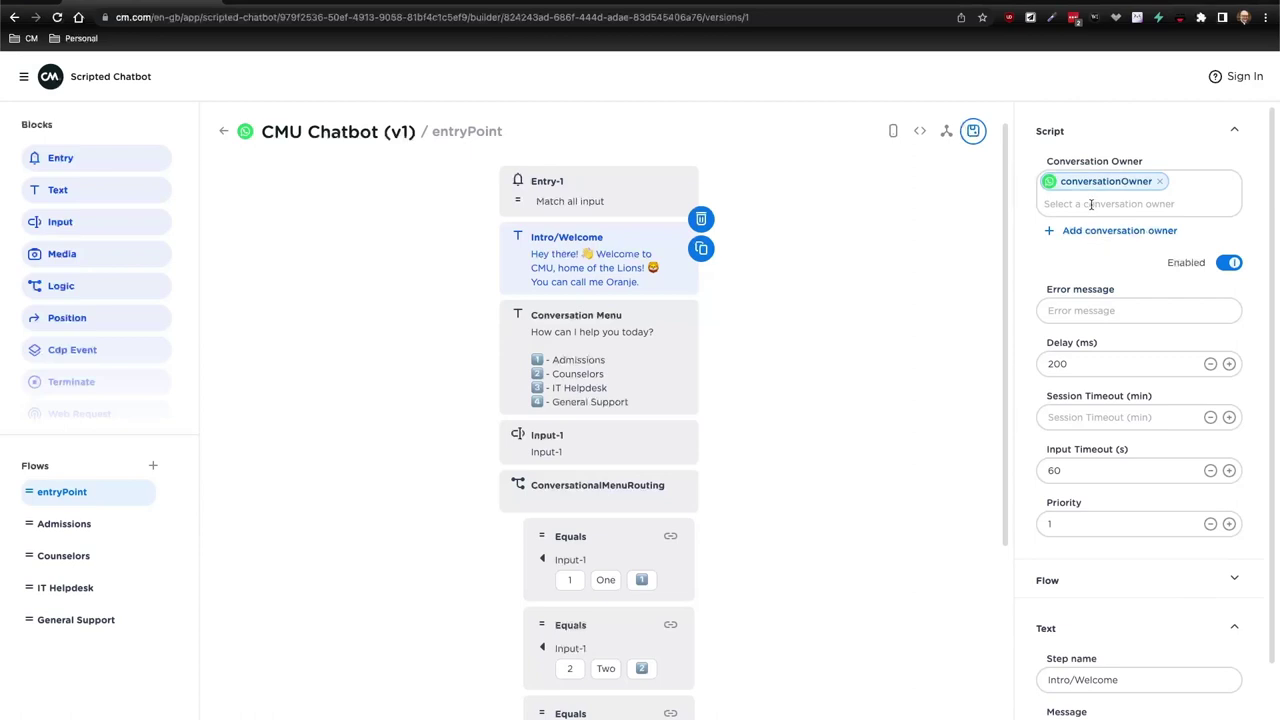
pyautogui.click(1095, 232)
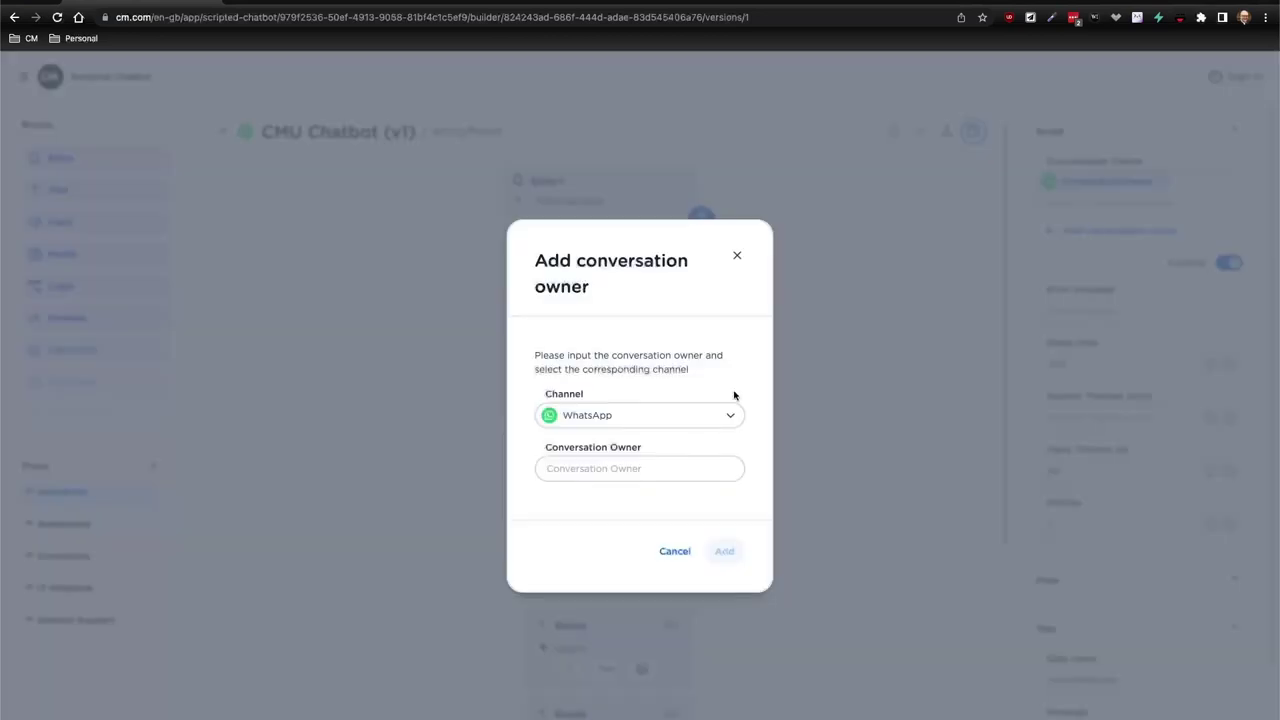
pyautogui.click(668, 420)
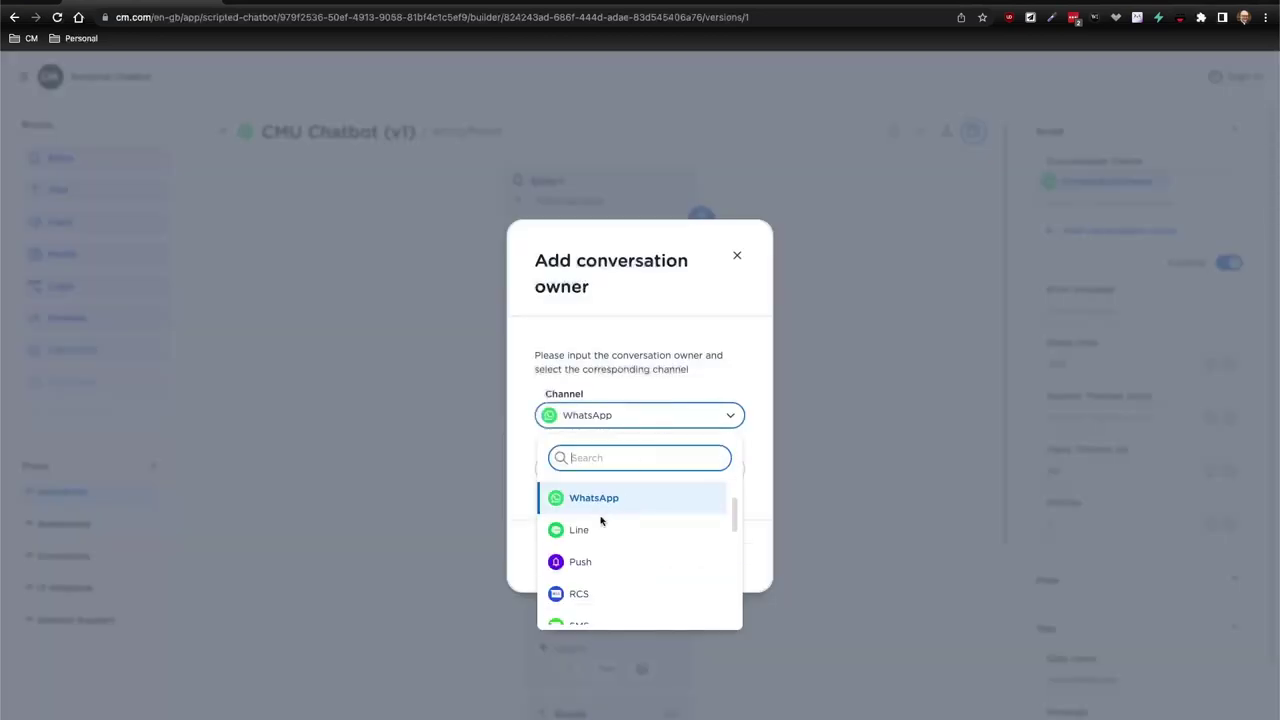
pyautogui.scroll(-4, 596, 591)
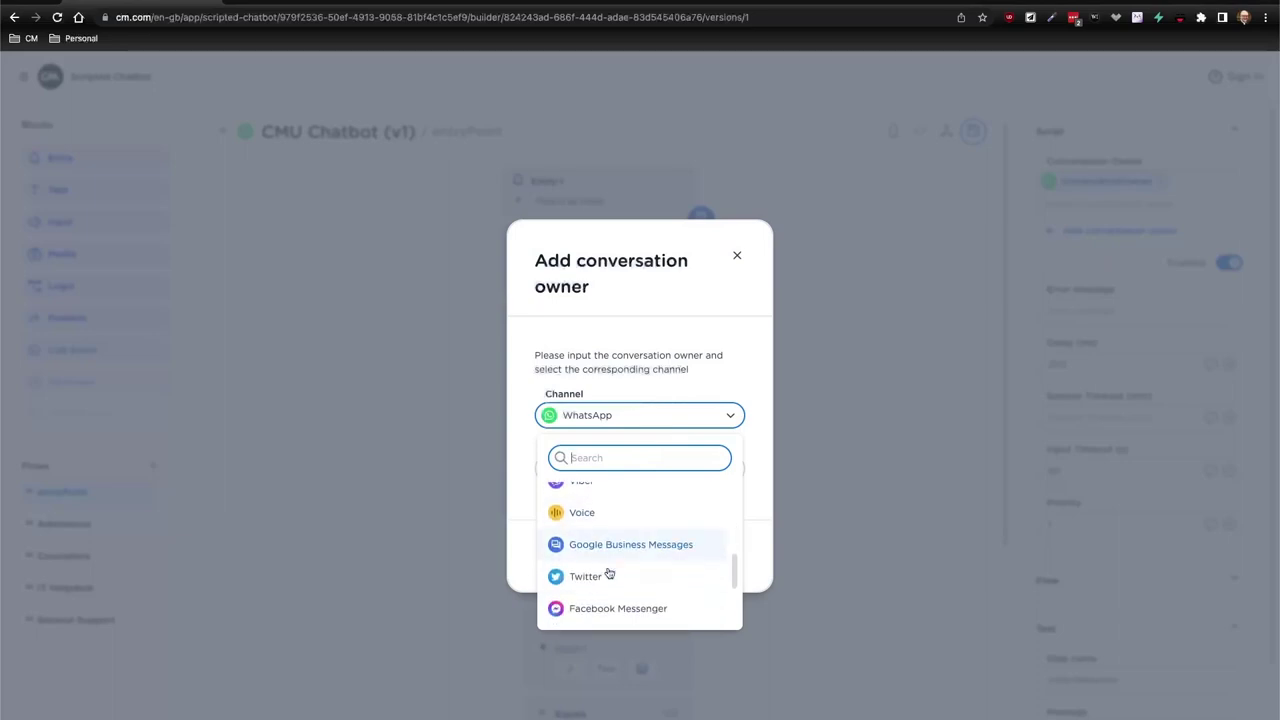
pyautogui.scroll(-3, 609, 573)
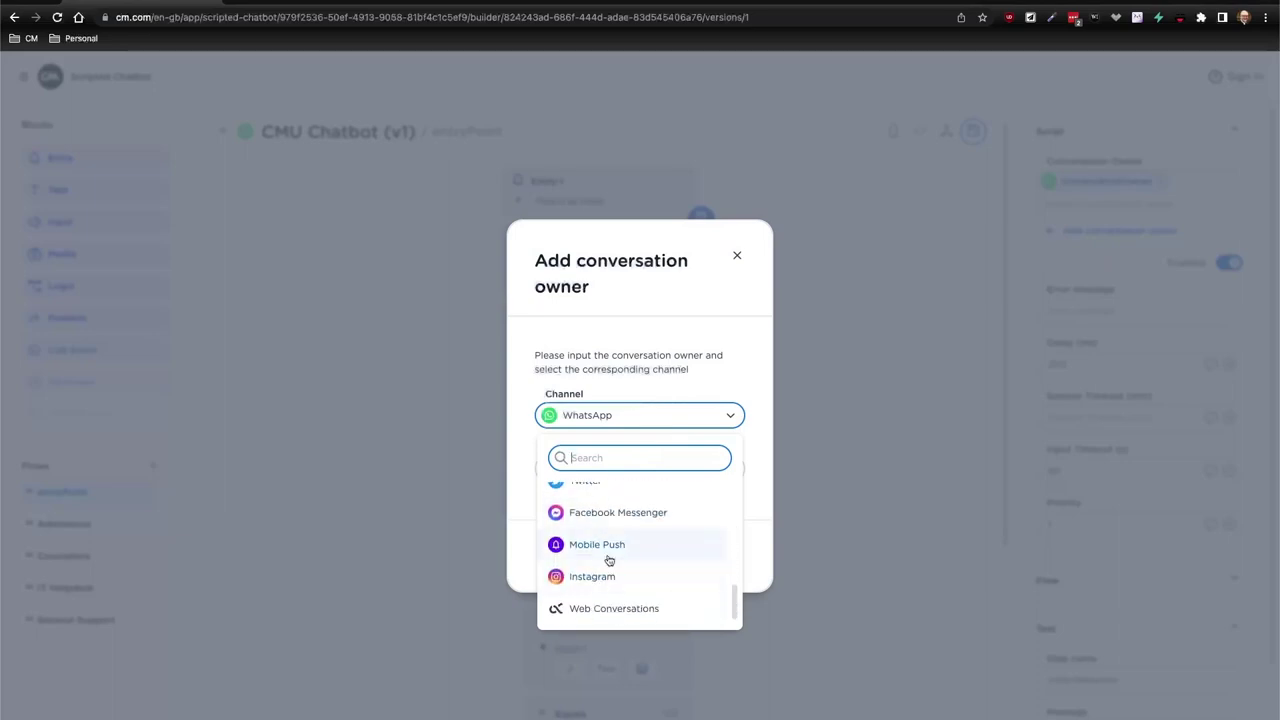
pyautogui.scroll(7, 609, 560)
pyautogui.click(637, 405)
pyautogui.click(675, 553)
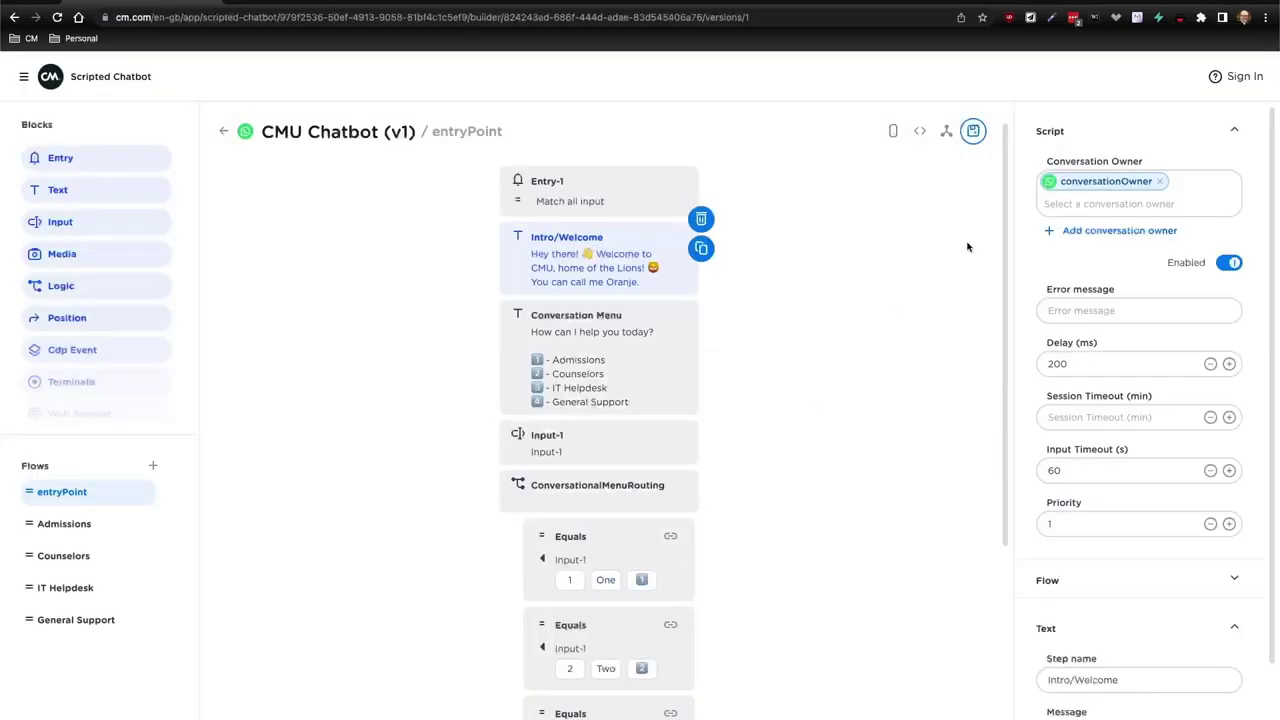
# Bring up the Intro/Welcome step's settings with its Step name field selected.
pyautogui.scroll(-1, 1090, 463)
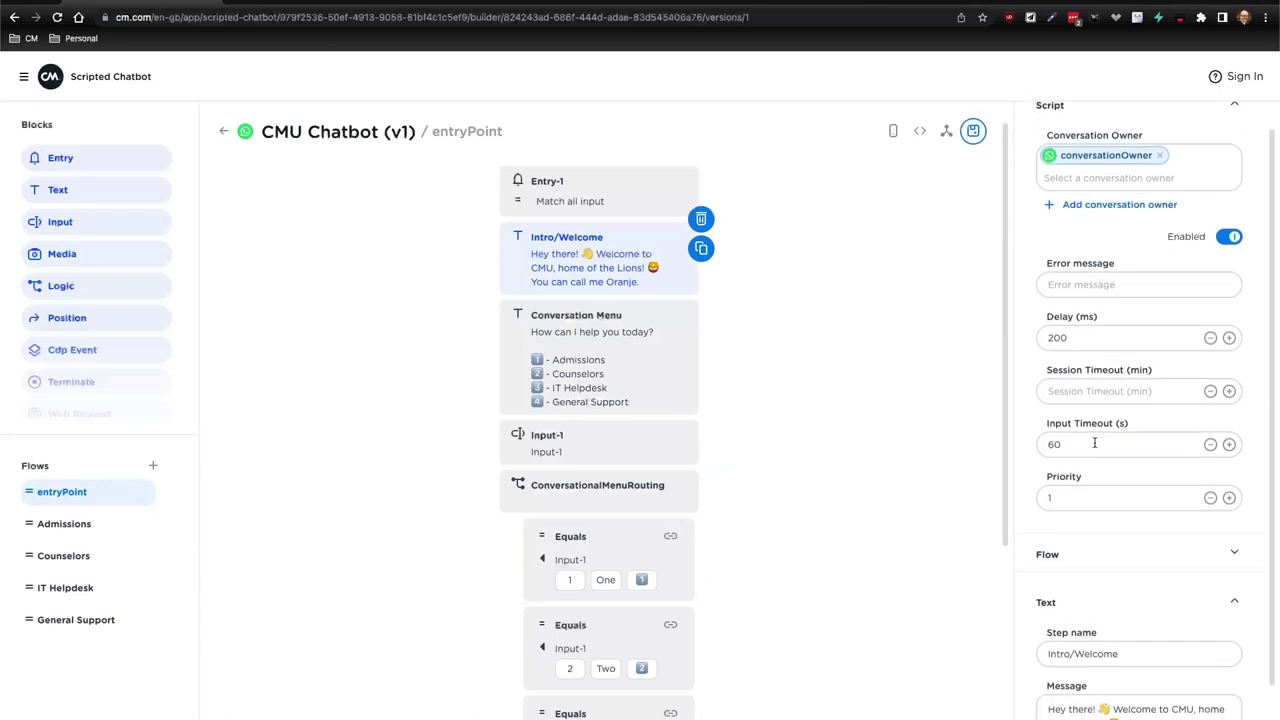
pyautogui.moveTo(1100, 445); pyautogui.dragTo(1026, 450)
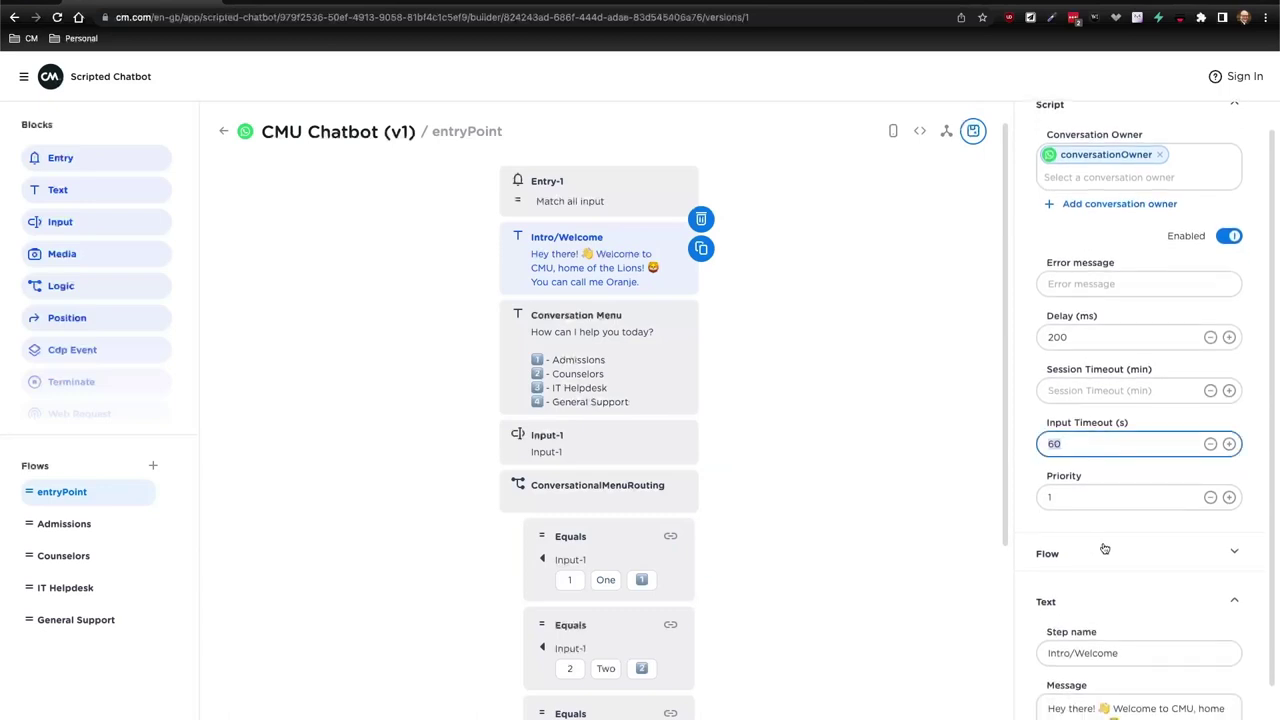
pyautogui.scroll(-1, 1100, 550)
pyautogui.click(1146, 584)
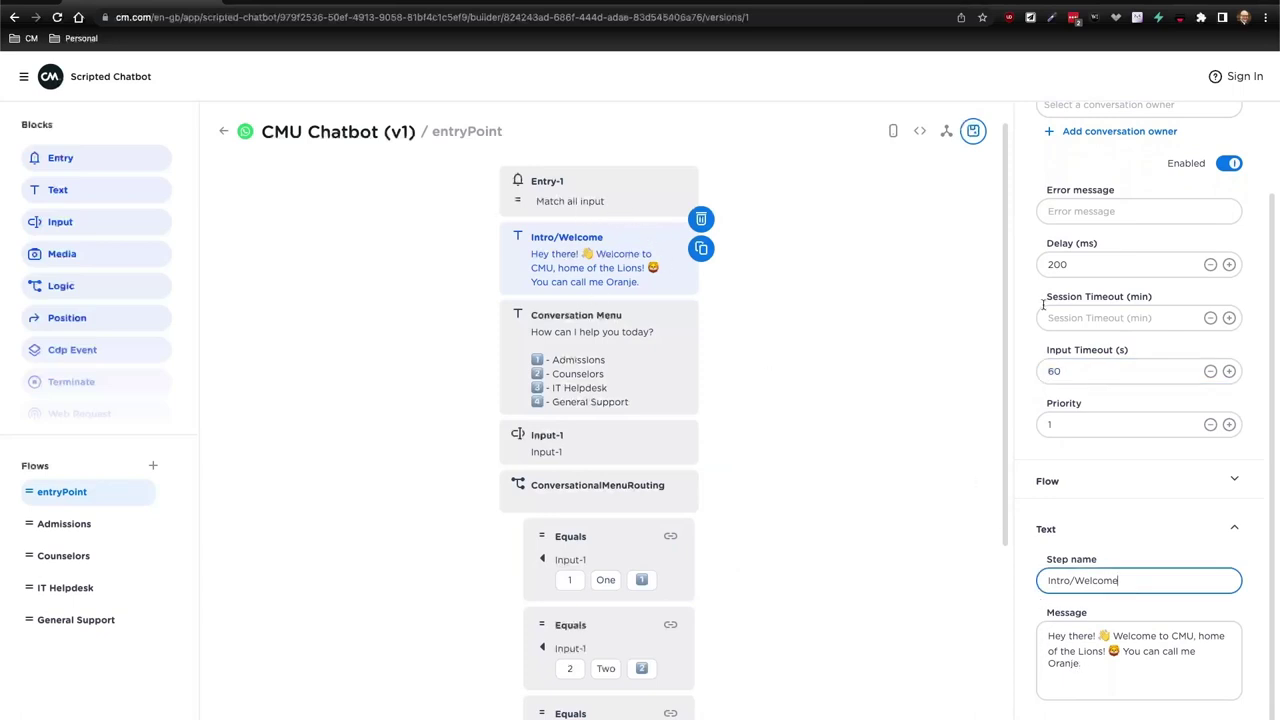
# Save the script and open the WhatsApp emulator with the test chat reset.
pyautogui.click(974, 133)
pyautogui.click(893, 132)
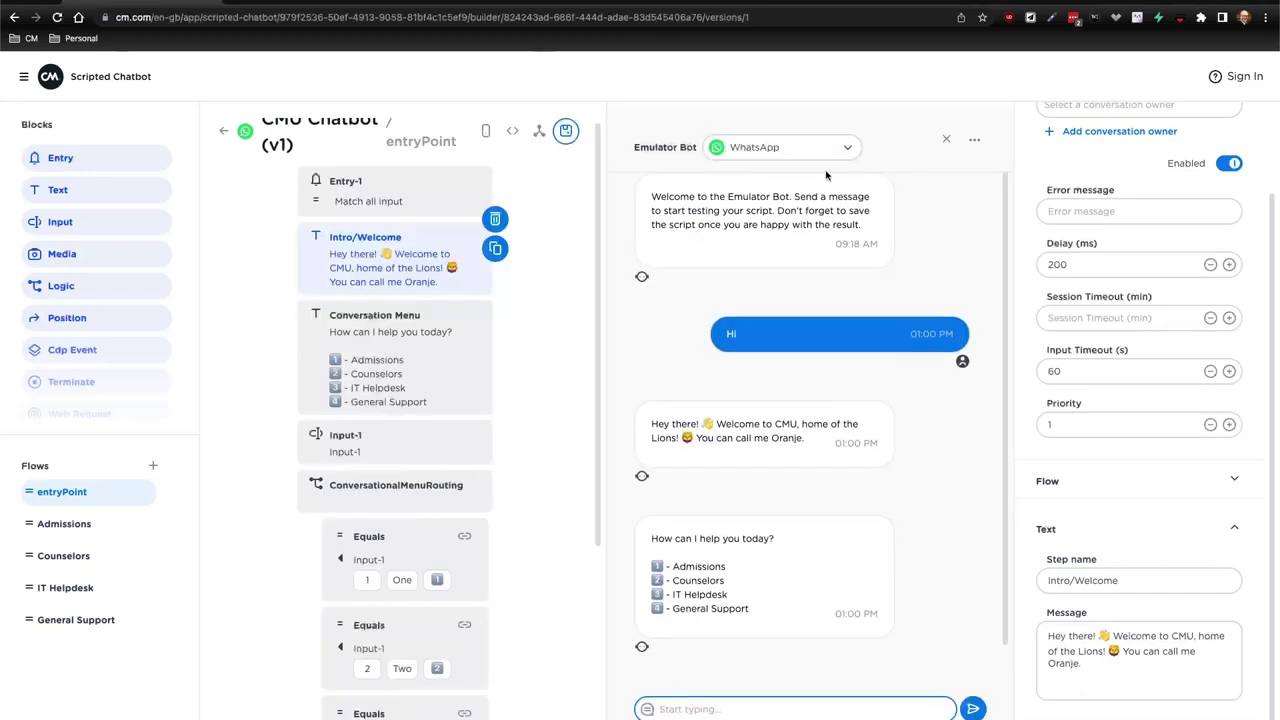
pyautogui.click(950, 138)
pyautogui.click(893, 131)
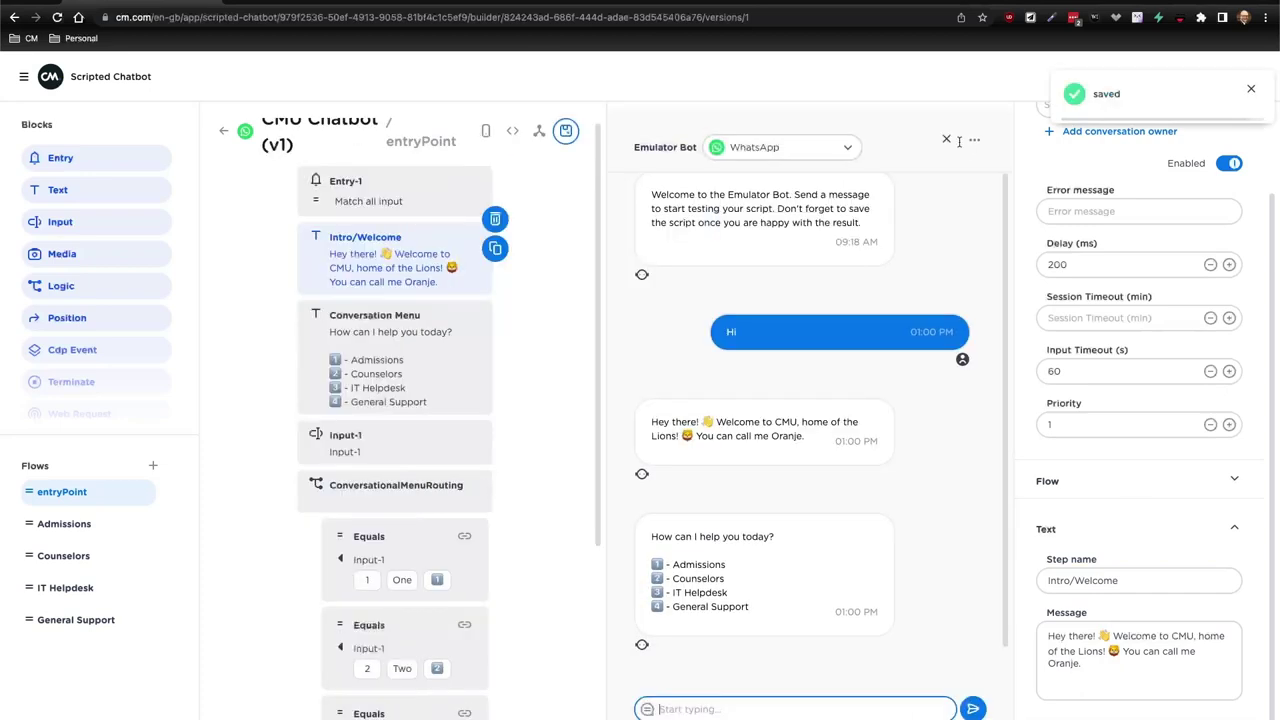
pyautogui.click(974, 139)
pyautogui.click(940, 186)
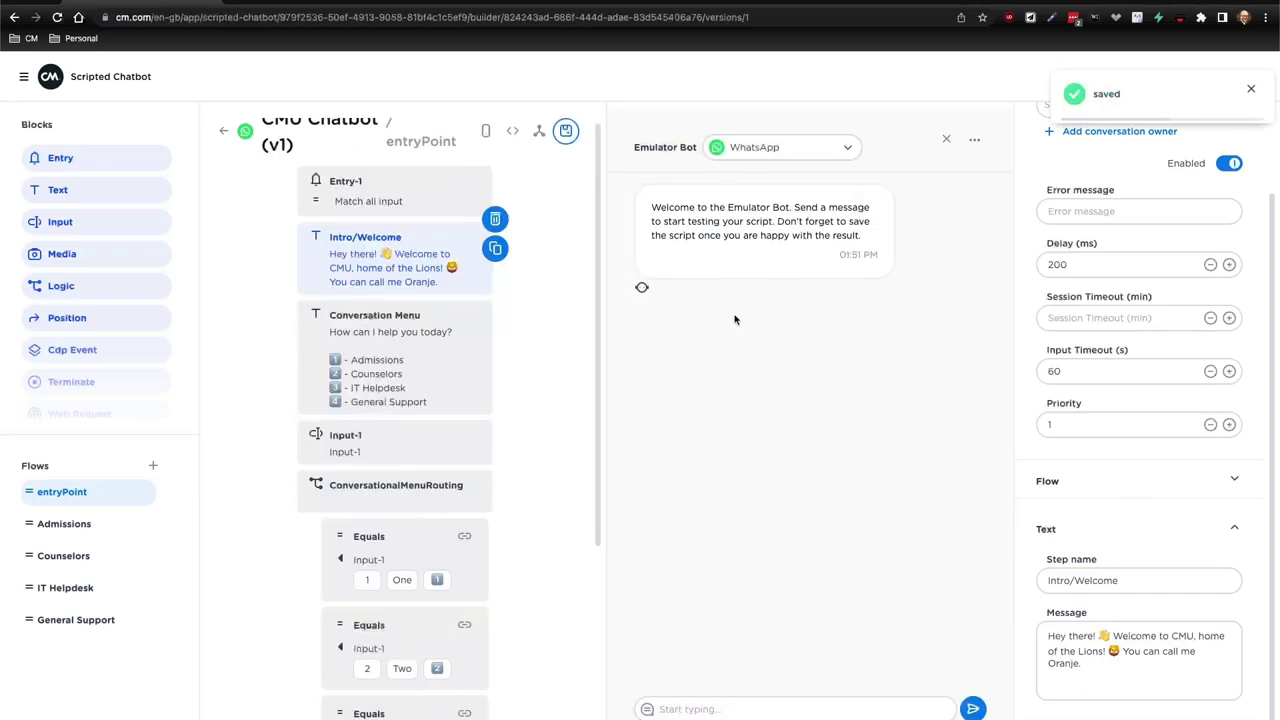
pyautogui.click(699, 710)
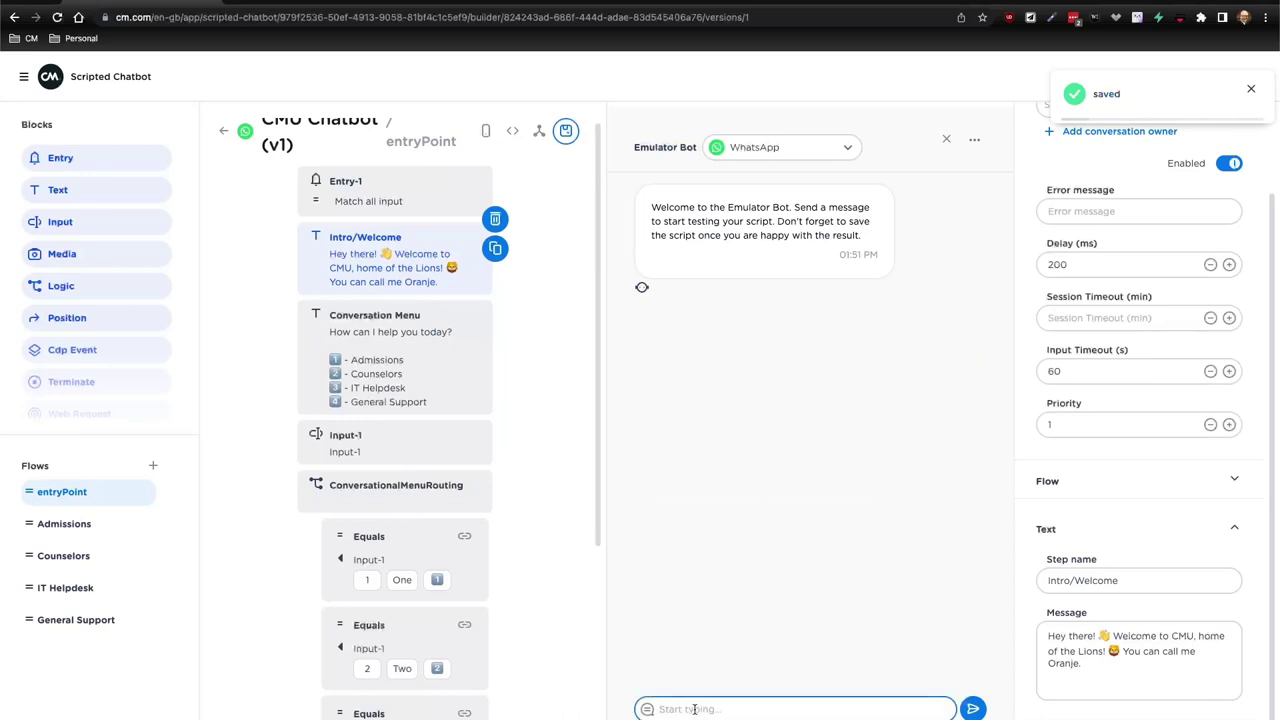
# Check the emulator's channel list, keep WhatsApp, and close the emulator.
pyautogui.click(782, 148)
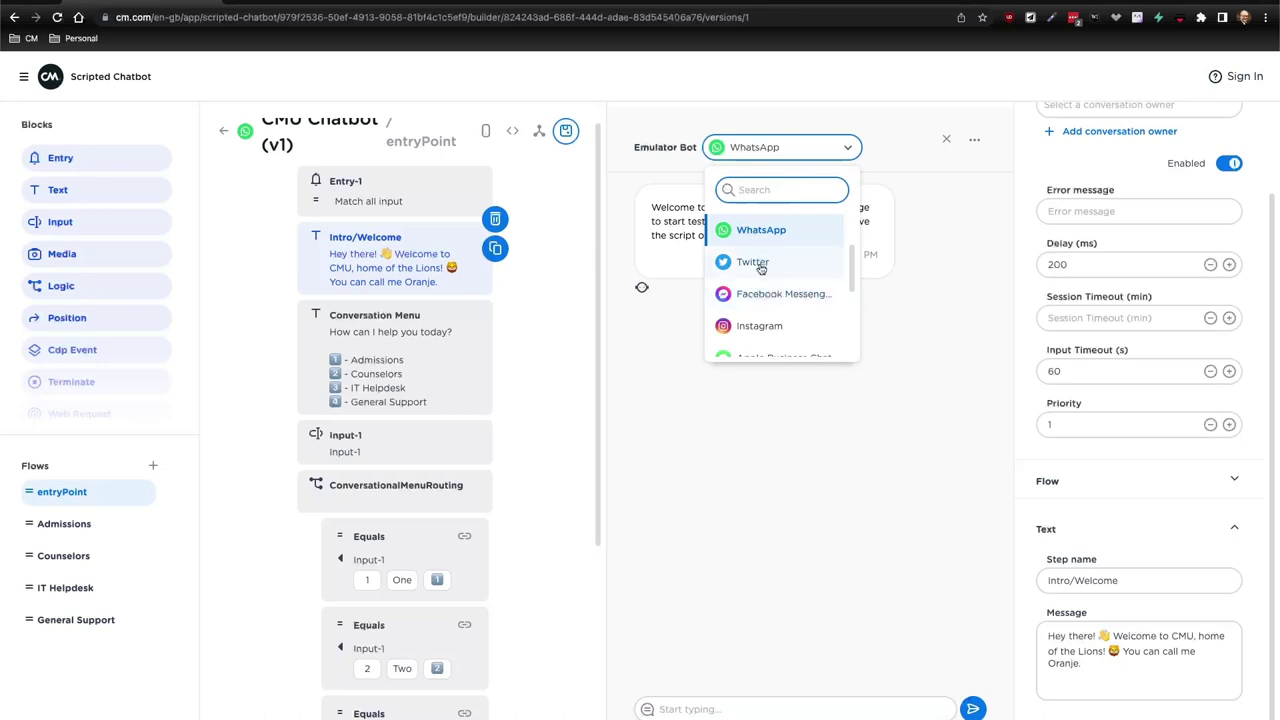
pyautogui.scroll(-2, 758, 265)
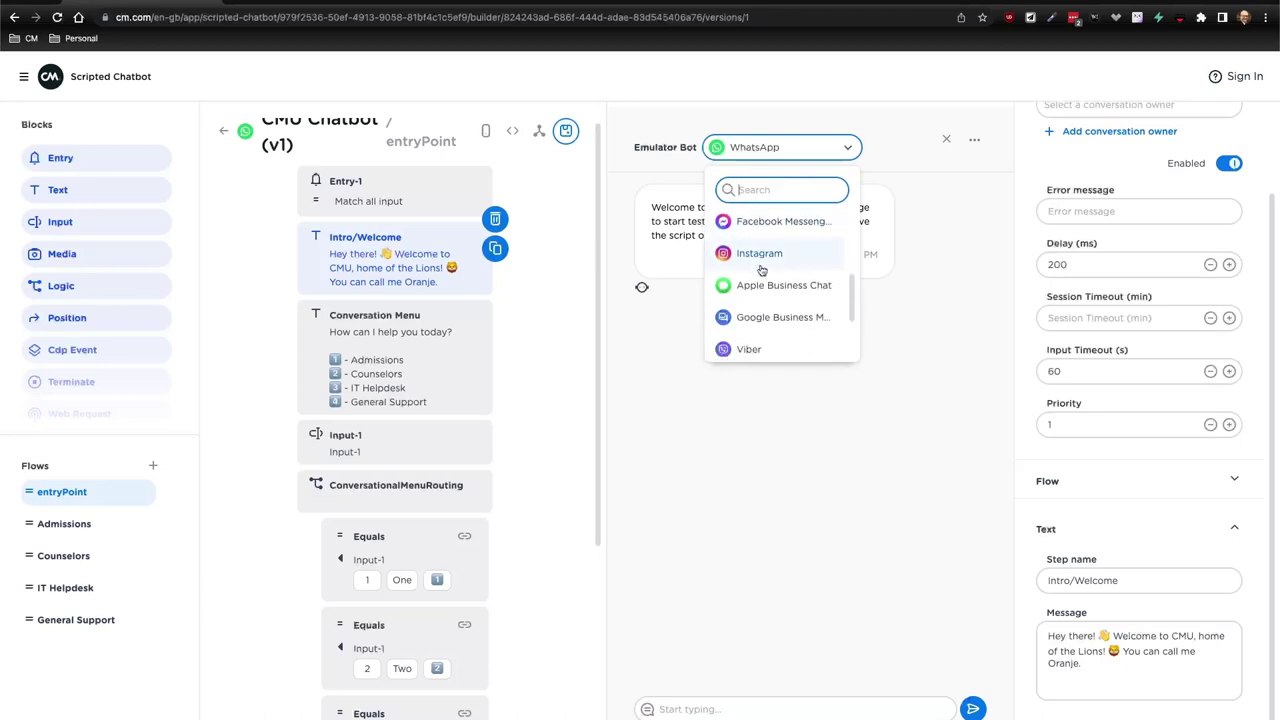
pyautogui.click(697, 434)
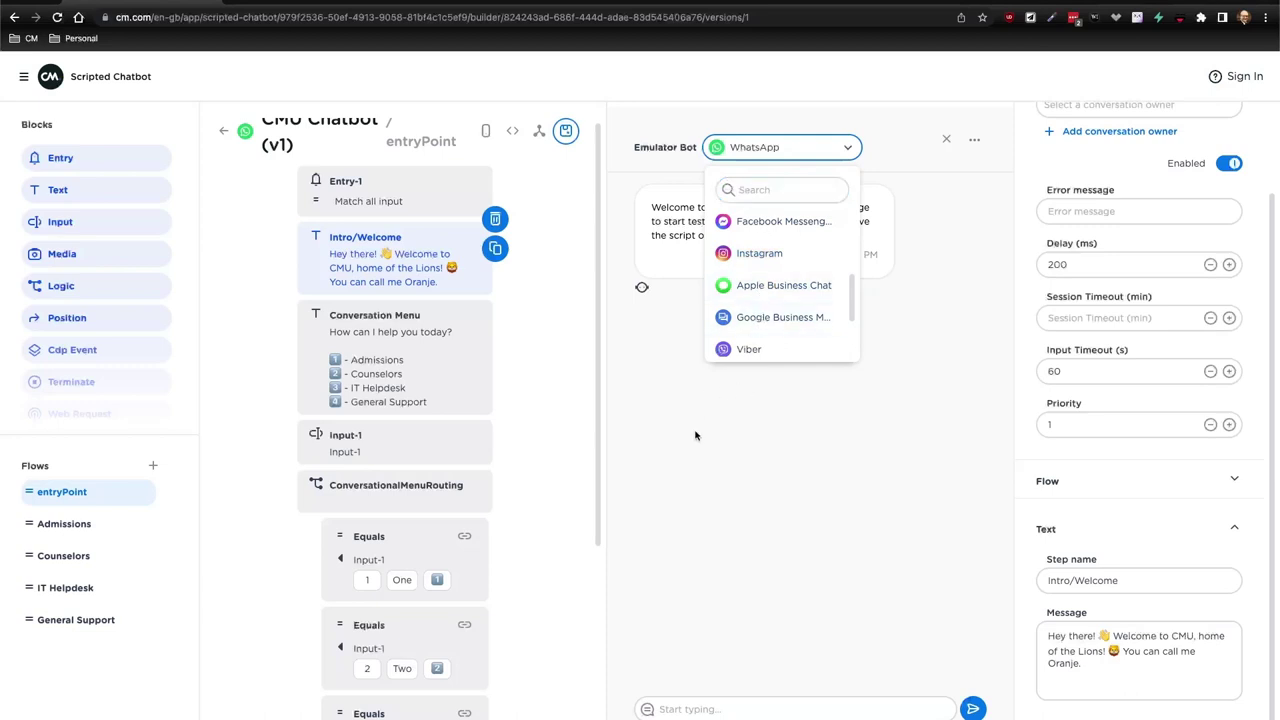
pyautogui.click(947, 141)
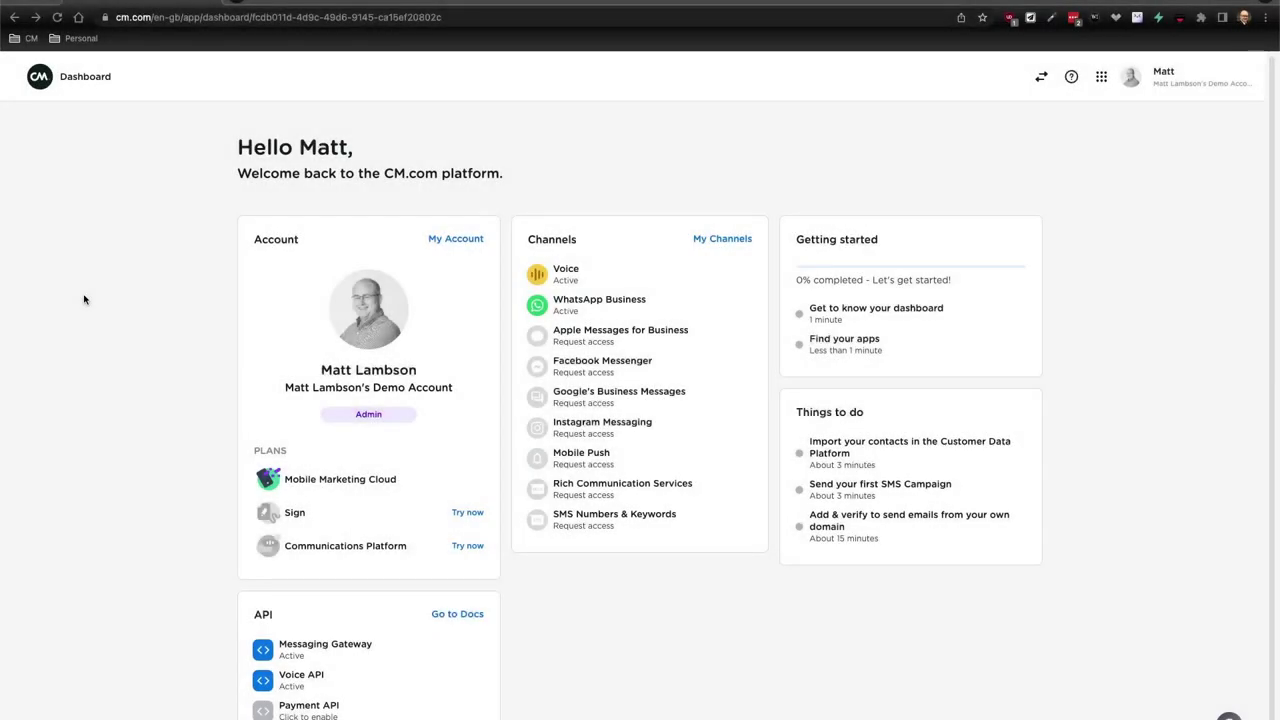
# Open the Scripted Chatbot app, create a script named 'CMU Chatbot', and create its first version.
pyautogui.click(1101, 79)
pyautogui.click(1108, 410)
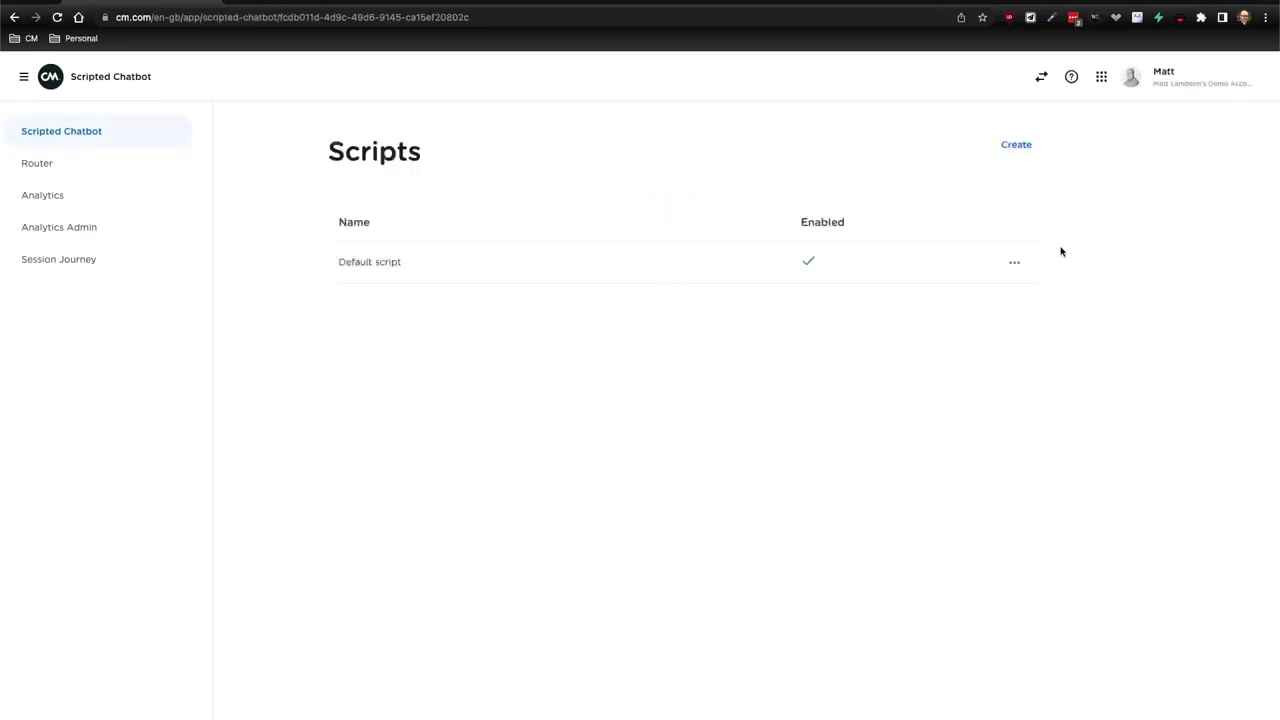
pyautogui.click(1016, 144)
pyautogui.click(561, 241)
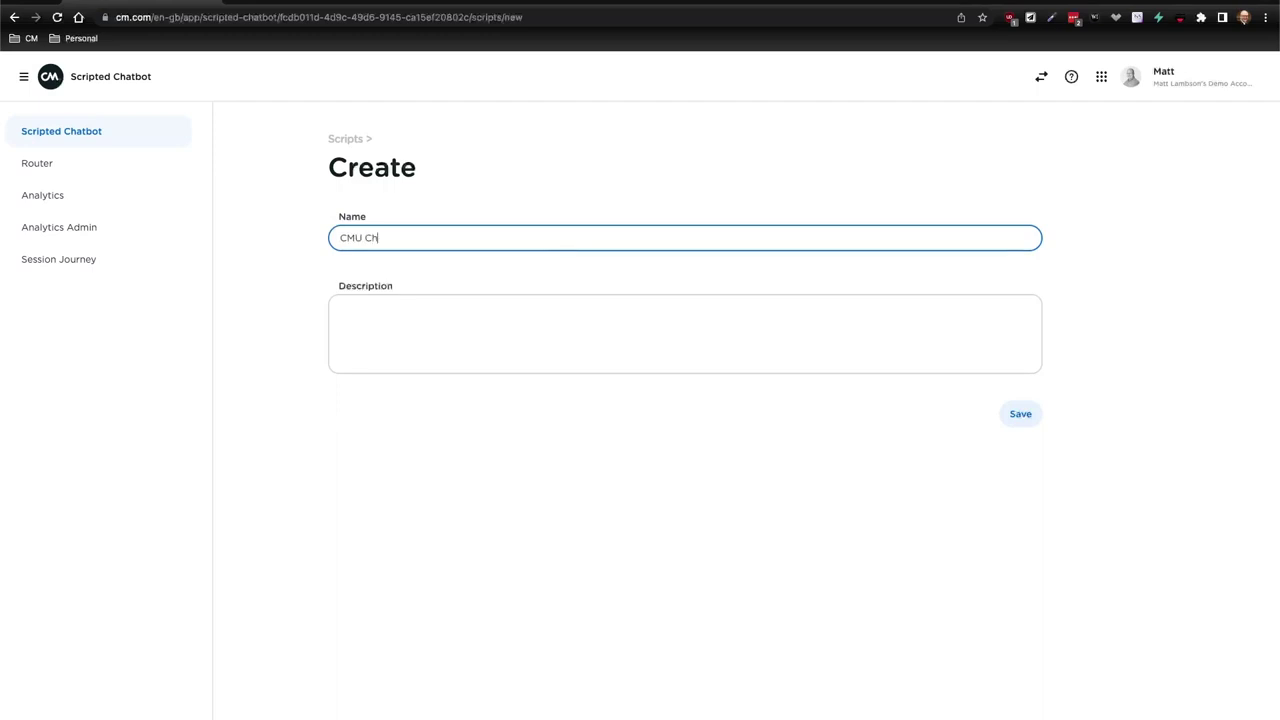
pyautogui.click(340, 307)
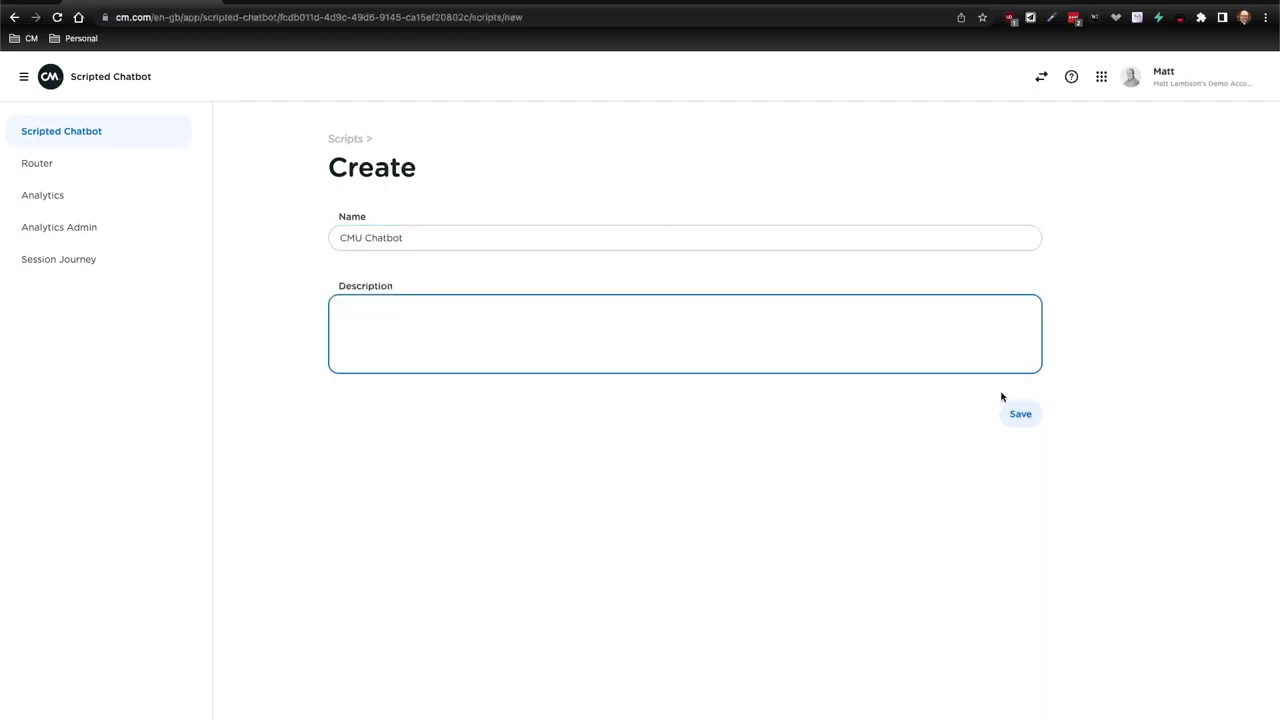
pyautogui.click(1019, 414)
pyautogui.click(385, 264)
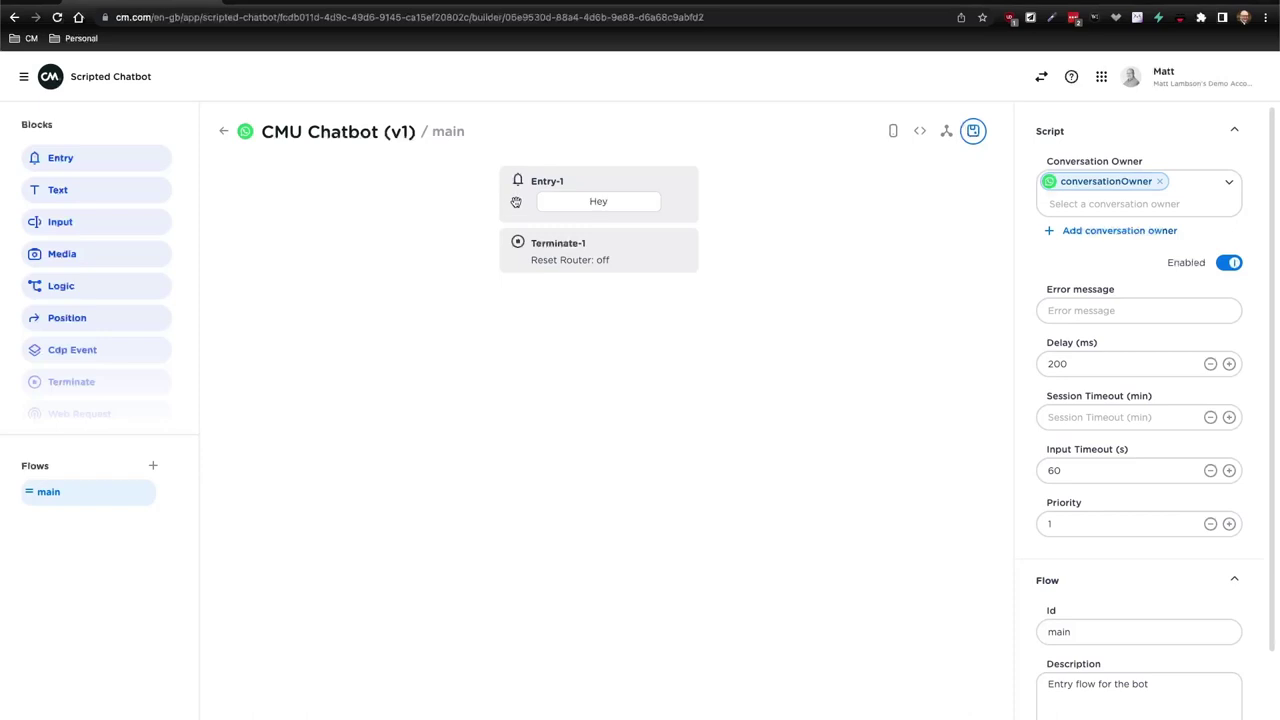
# Remove Entry-1's 'Hey' and 'asdf' match rows and switch on Match all input.
pyautogui.click(527, 208)
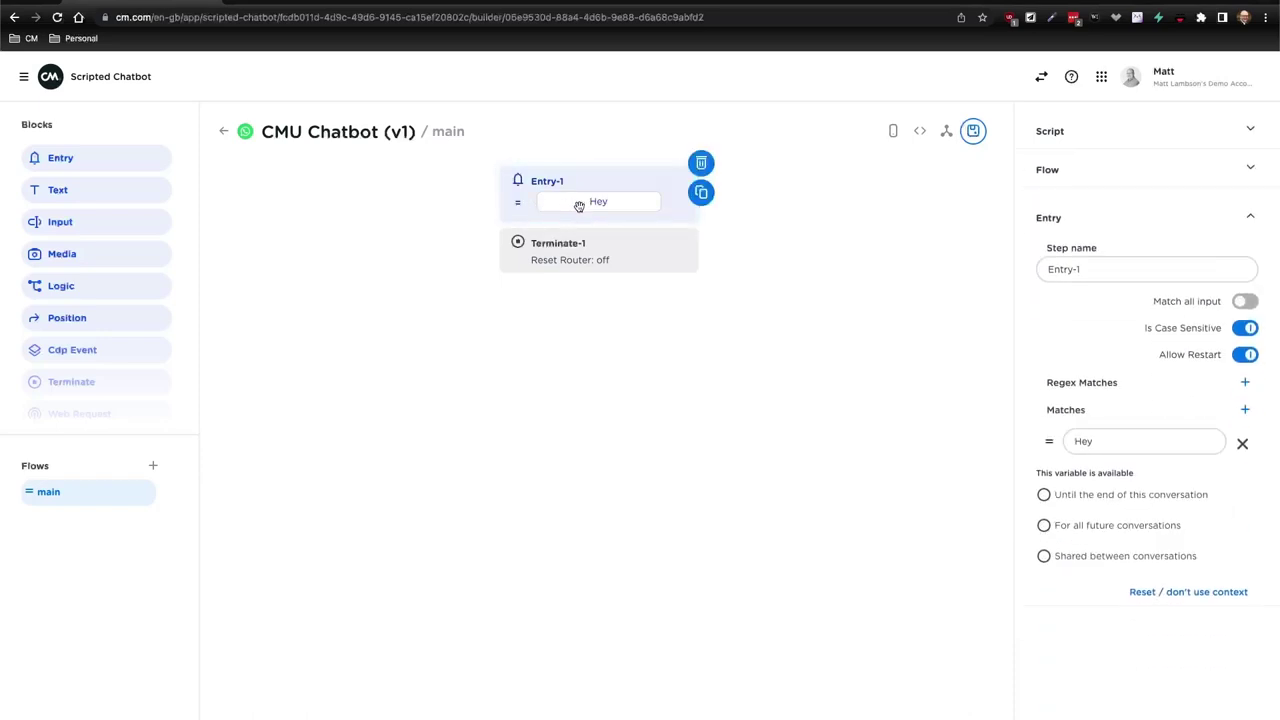
pyautogui.click(1245, 409)
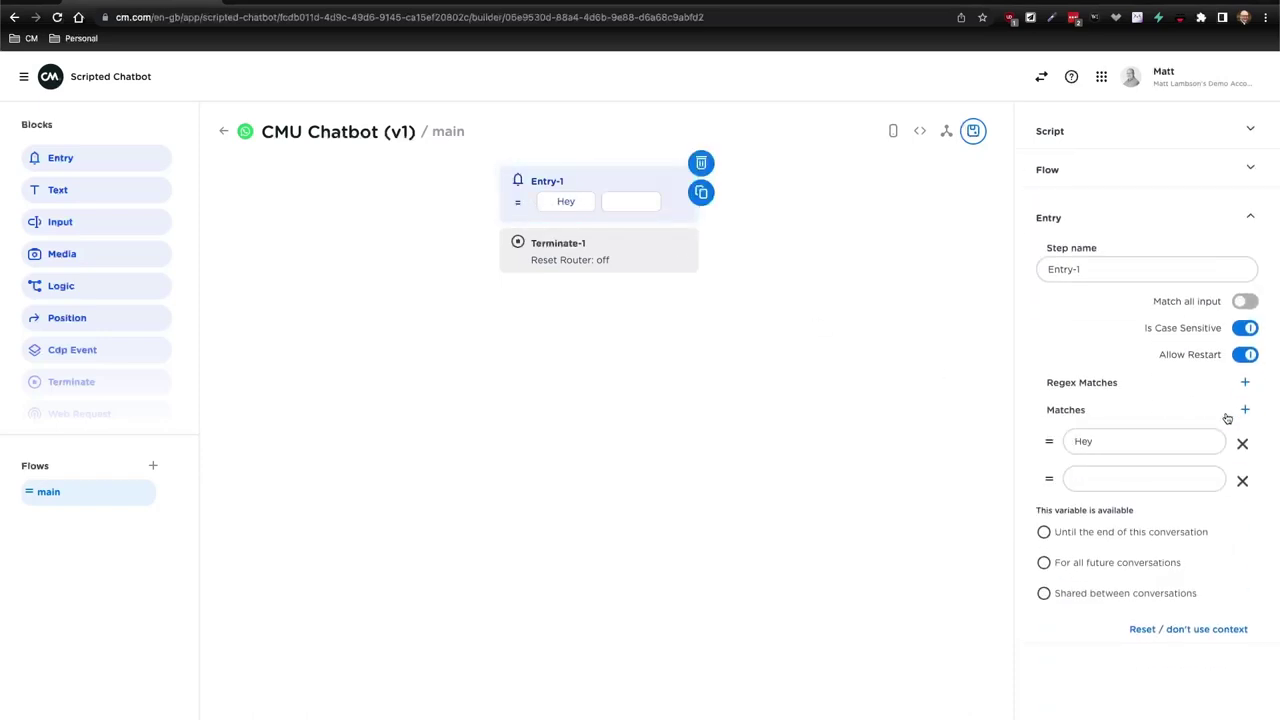
pyautogui.click(1130, 483)
pyautogui.write('asdf')
pyautogui.click(1075, 443)
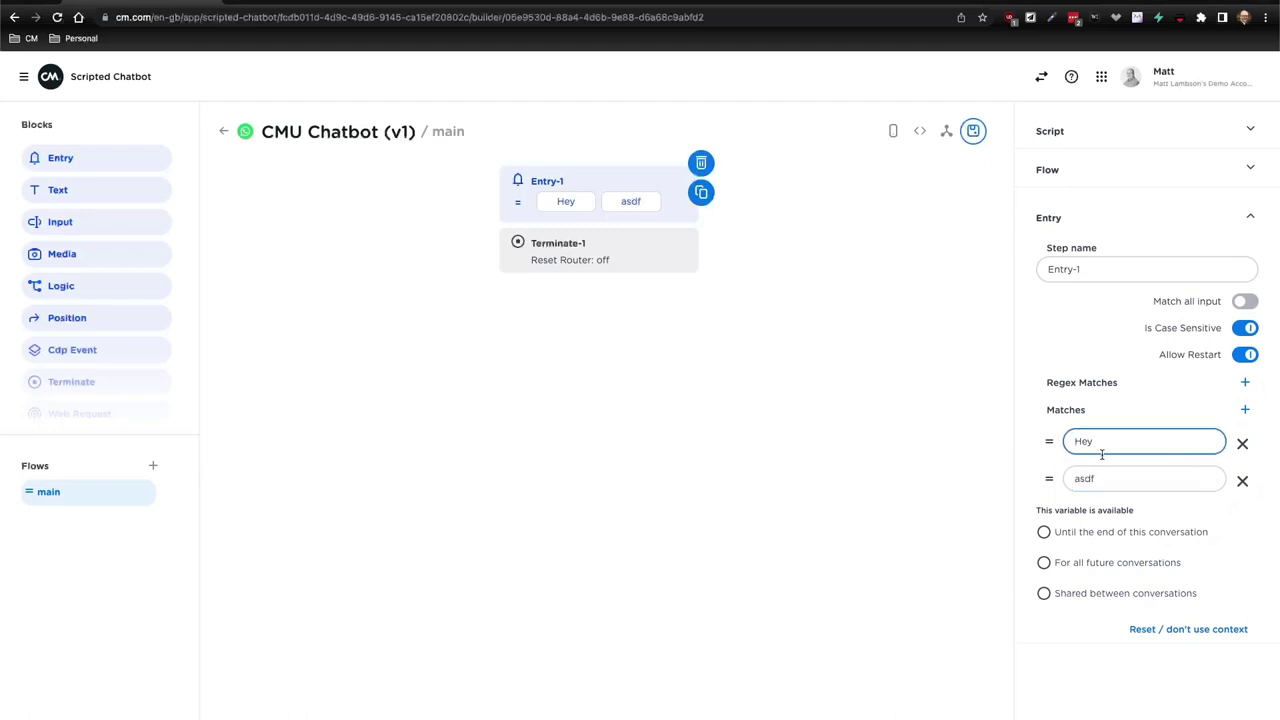
pyautogui.click(1242, 443)
pyautogui.click(1242, 443)
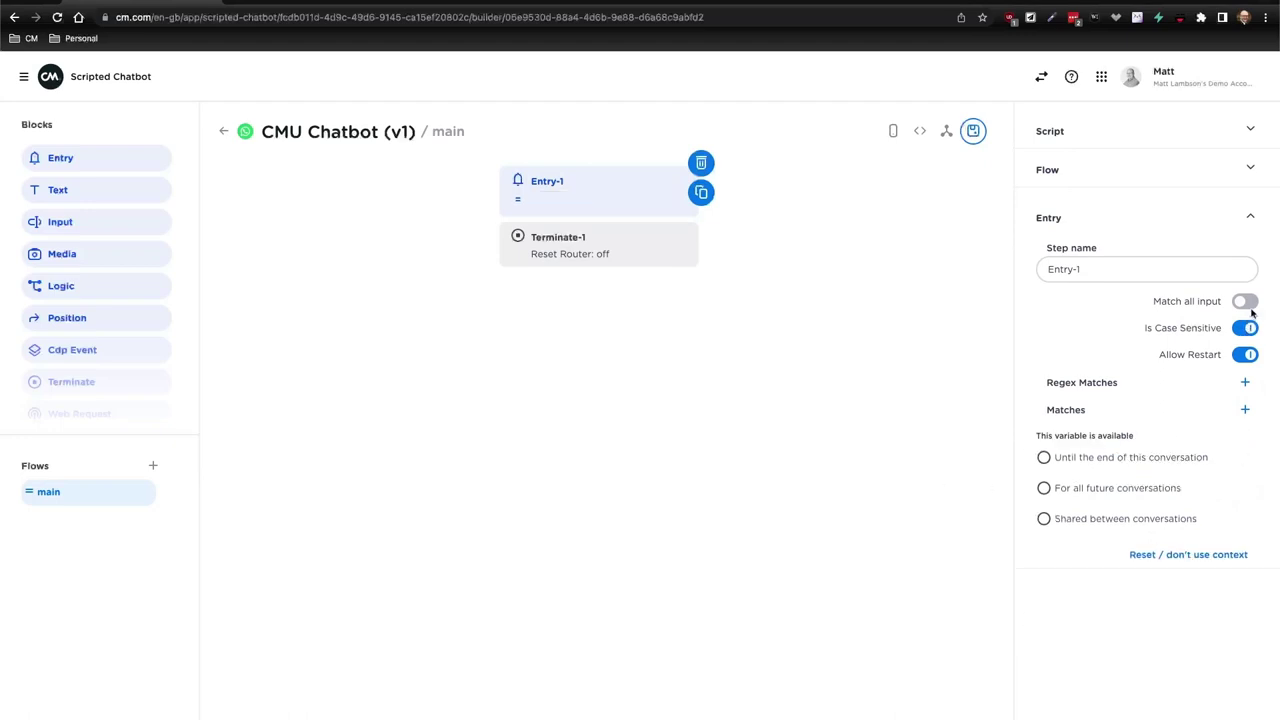
pyautogui.click(1246, 302)
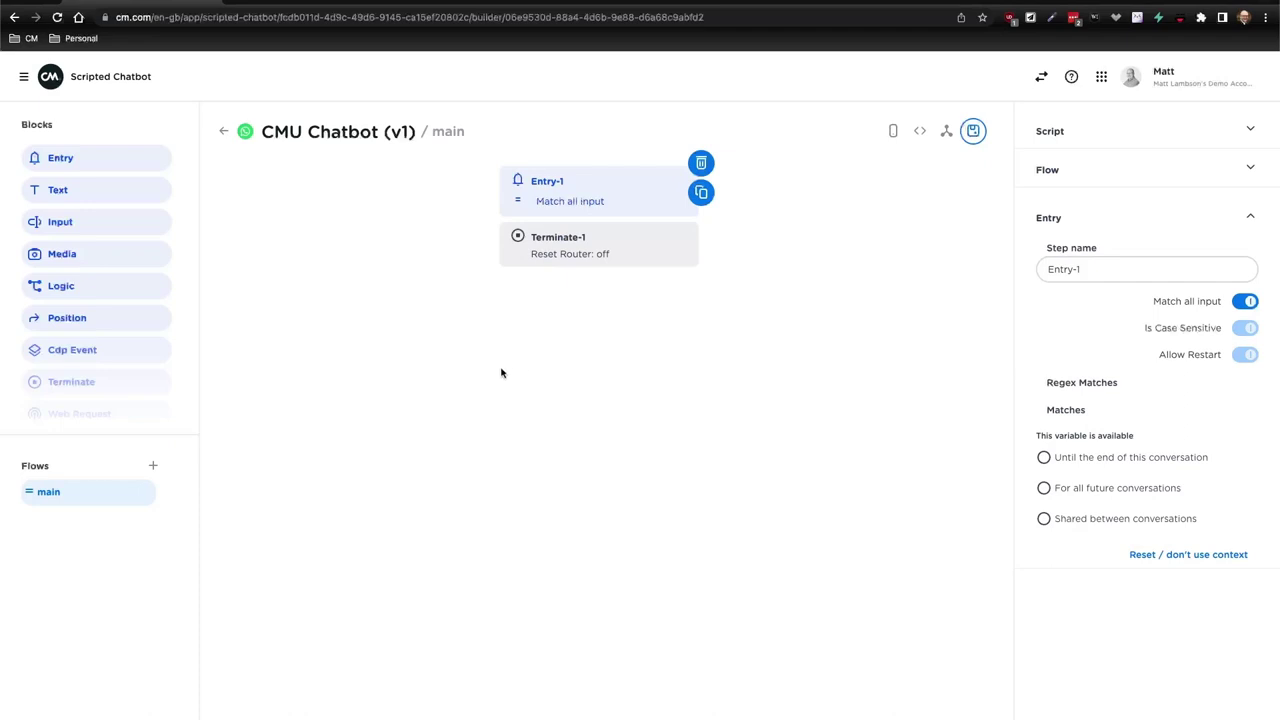
pyautogui.click(561, 366)
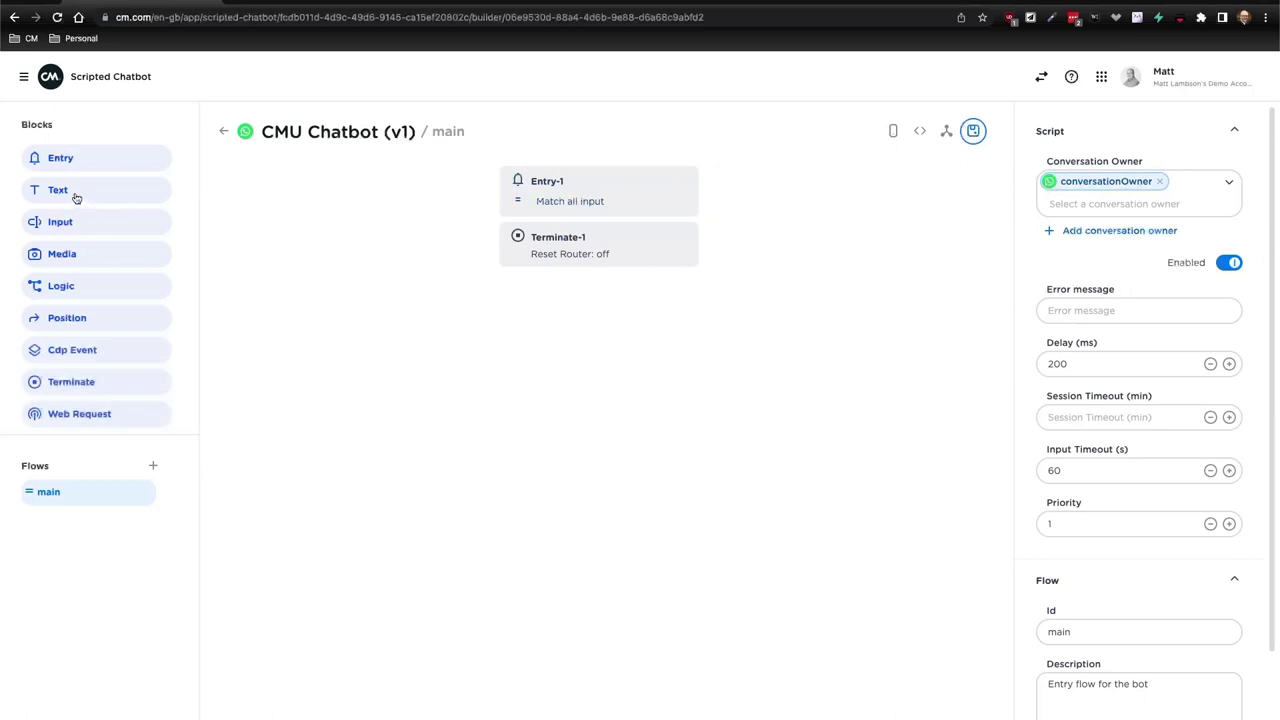
# Add a Text step below Entry-1 named 'Welcome / Intro'.
pyautogui.moveTo(89, 194); pyautogui.dragTo(580, 238)
pyautogui.moveTo(1083, 268); pyautogui.dragTo(971, 269)
pyautogui.write('Welcome / Intro')
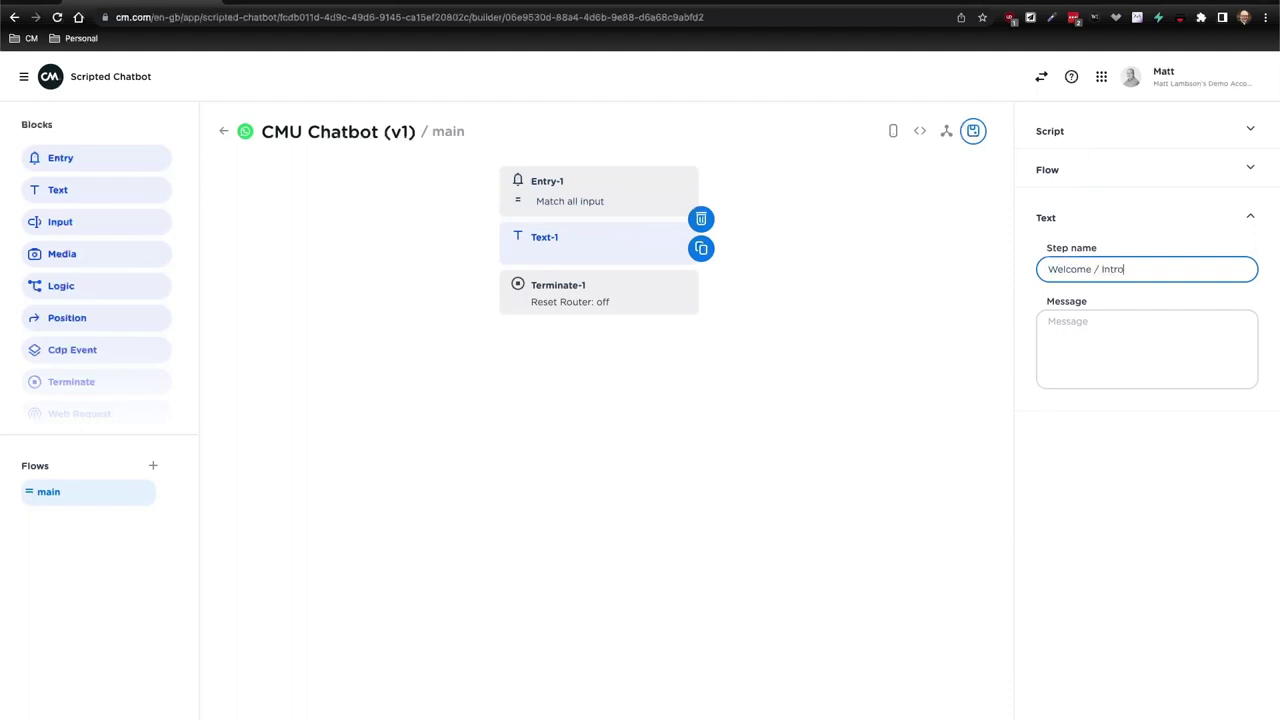
# Write the greeting 'Hey there!', 'Welcome to CMU, home of the Lions!', 'You can call me Oranje' with emojis.
pyautogui.click(1147, 340)
pyautogui.write('Hey there!')
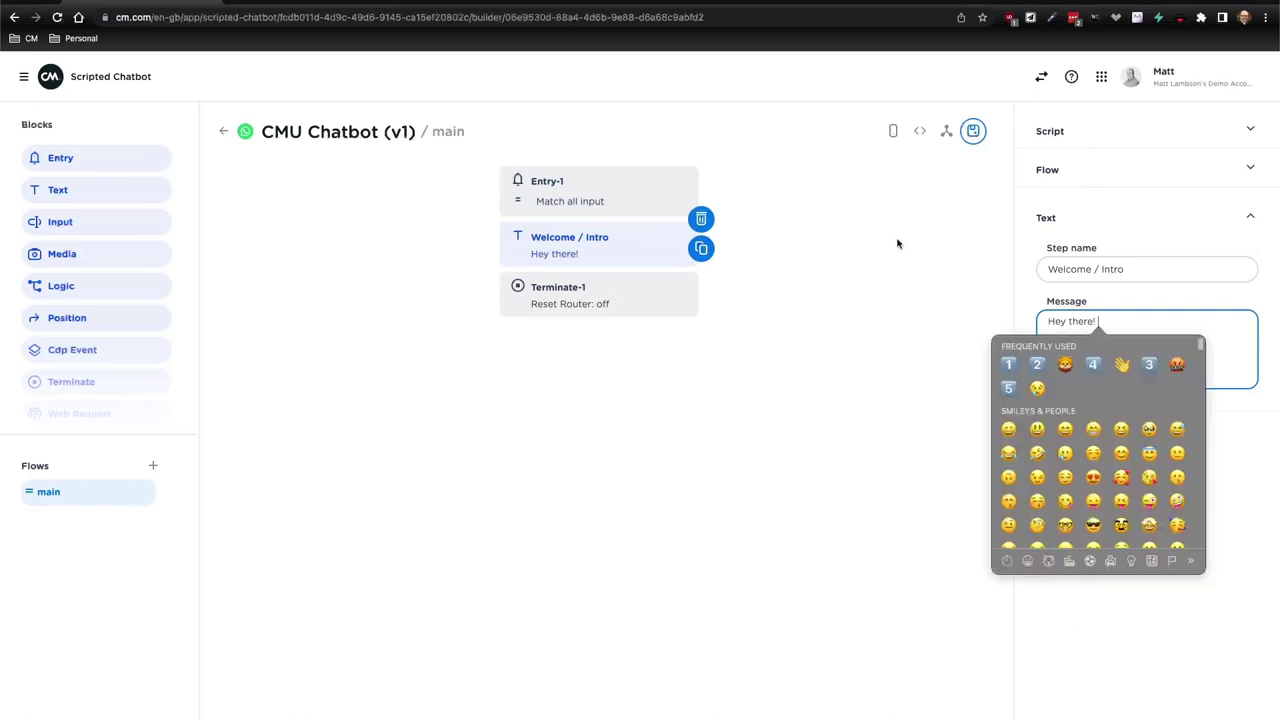
pyautogui.click(1121, 366)
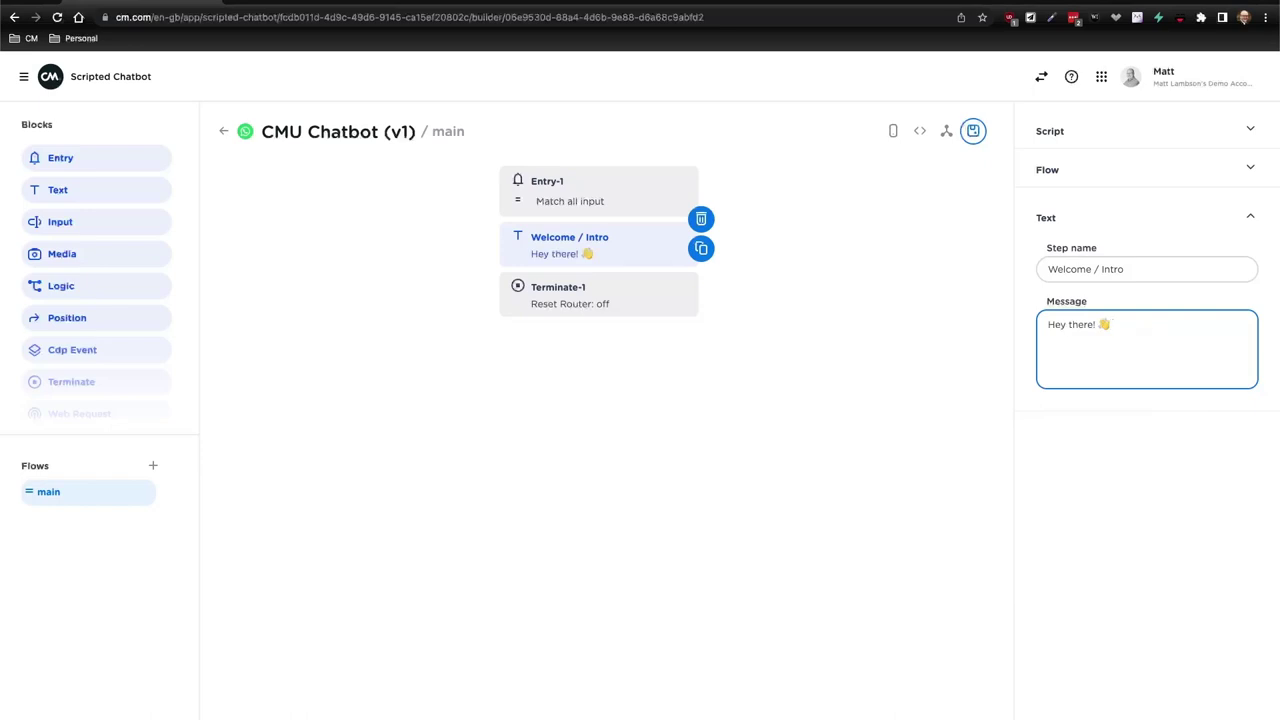
pyautogui.write('Welcome to CMU, home o')
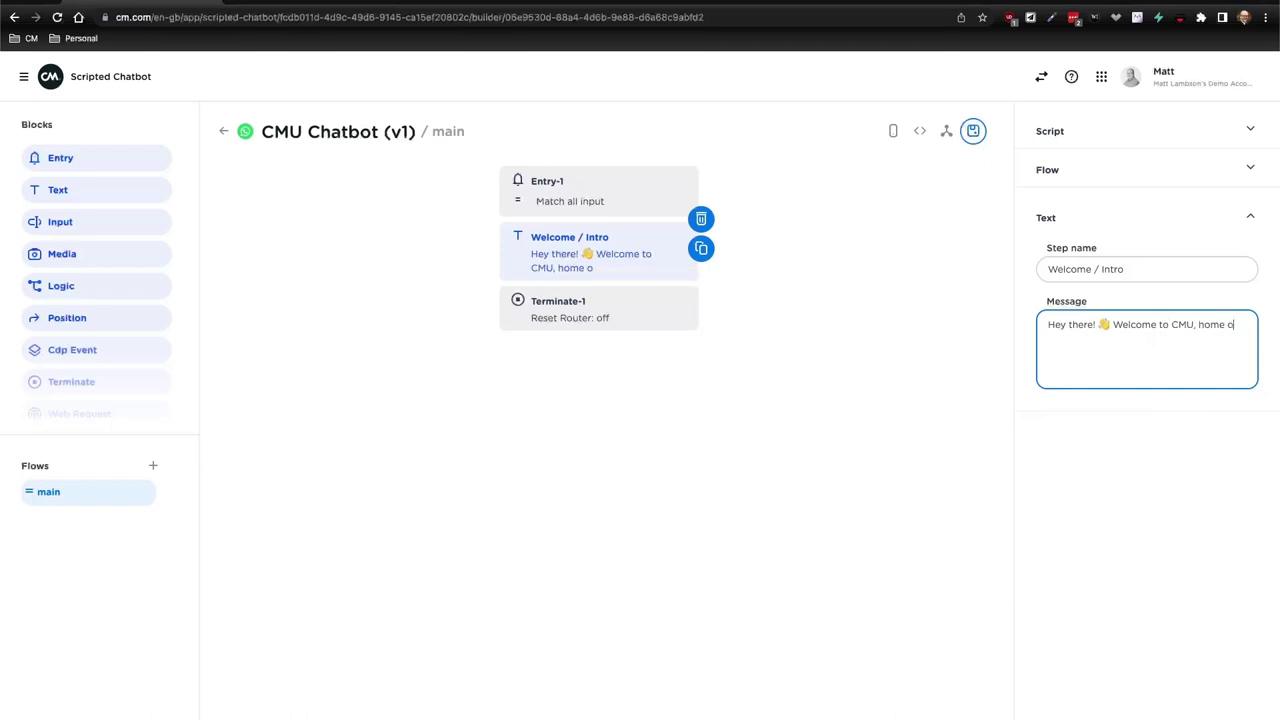
pyautogui.write('f the Lions!')
pyautogui.press('ctrl+super+space')
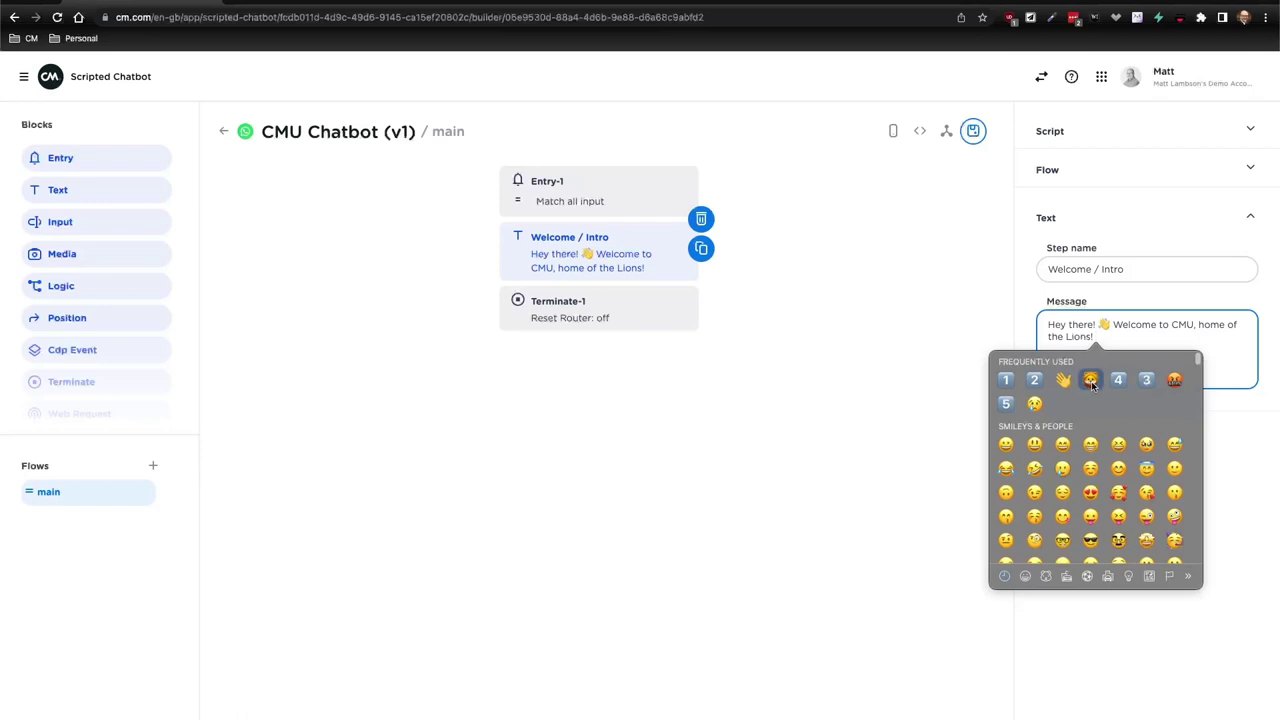
pyautogui.click(1090, 379)
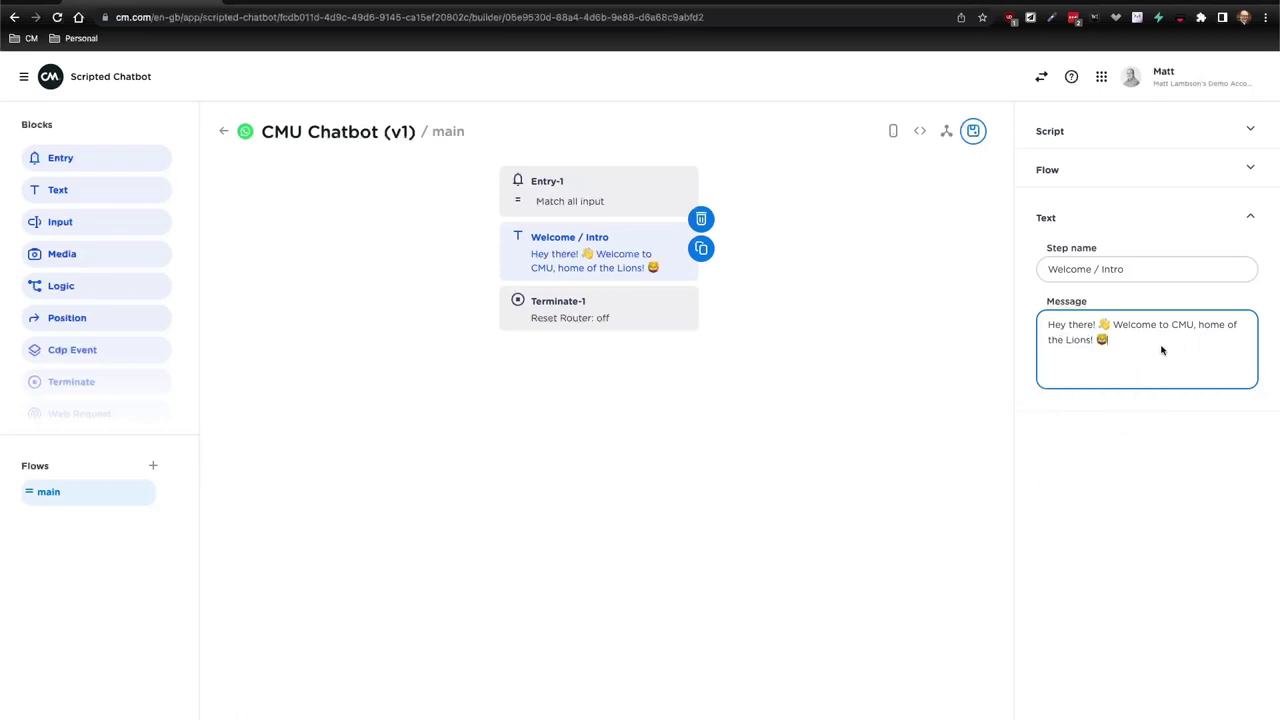
pyautogui.write('You ')
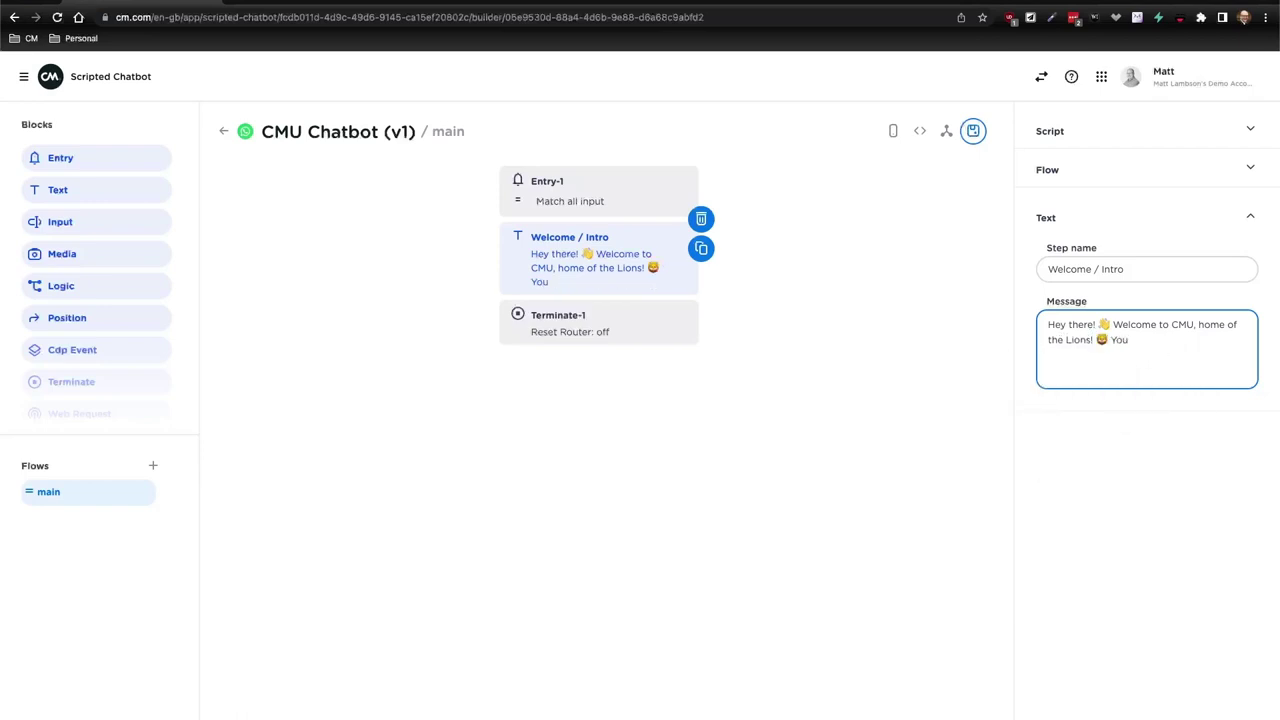
pyautogui.write('can call me Oranje.')
pyautogui.click(1202, 357)
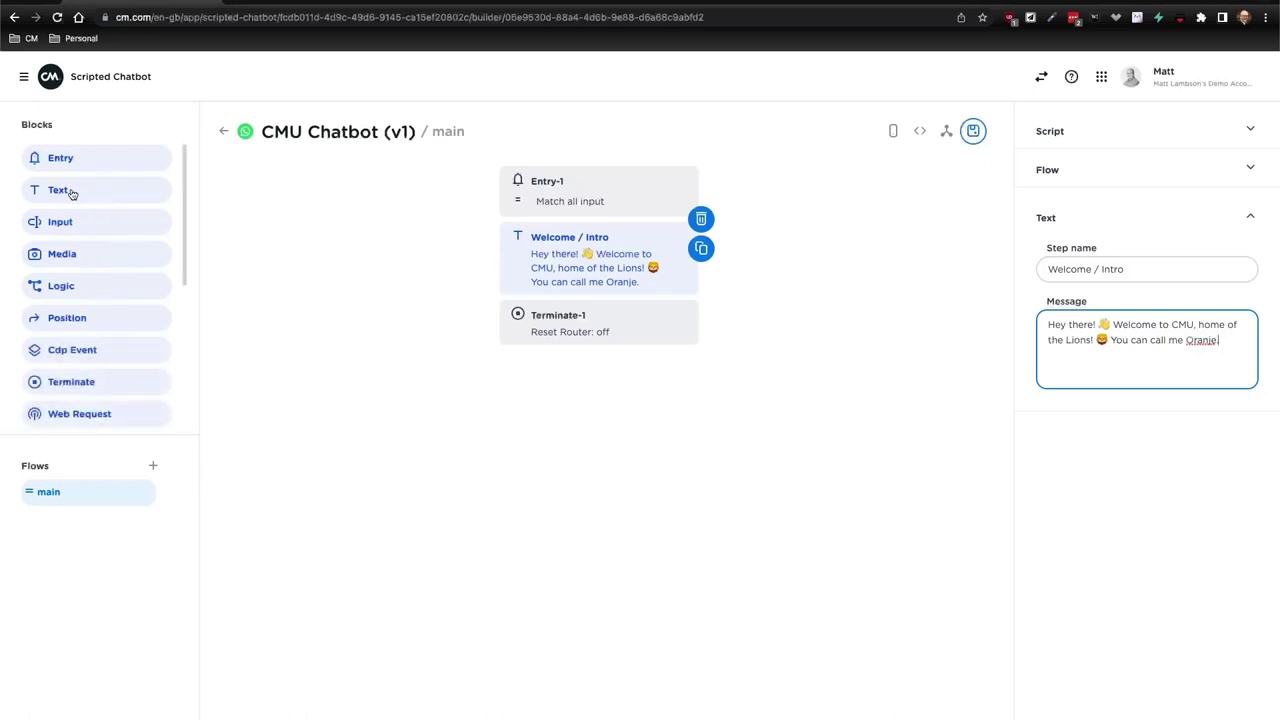
pyautogui.moveTo(72, 193); pyautogui.dragTo(563, 315)
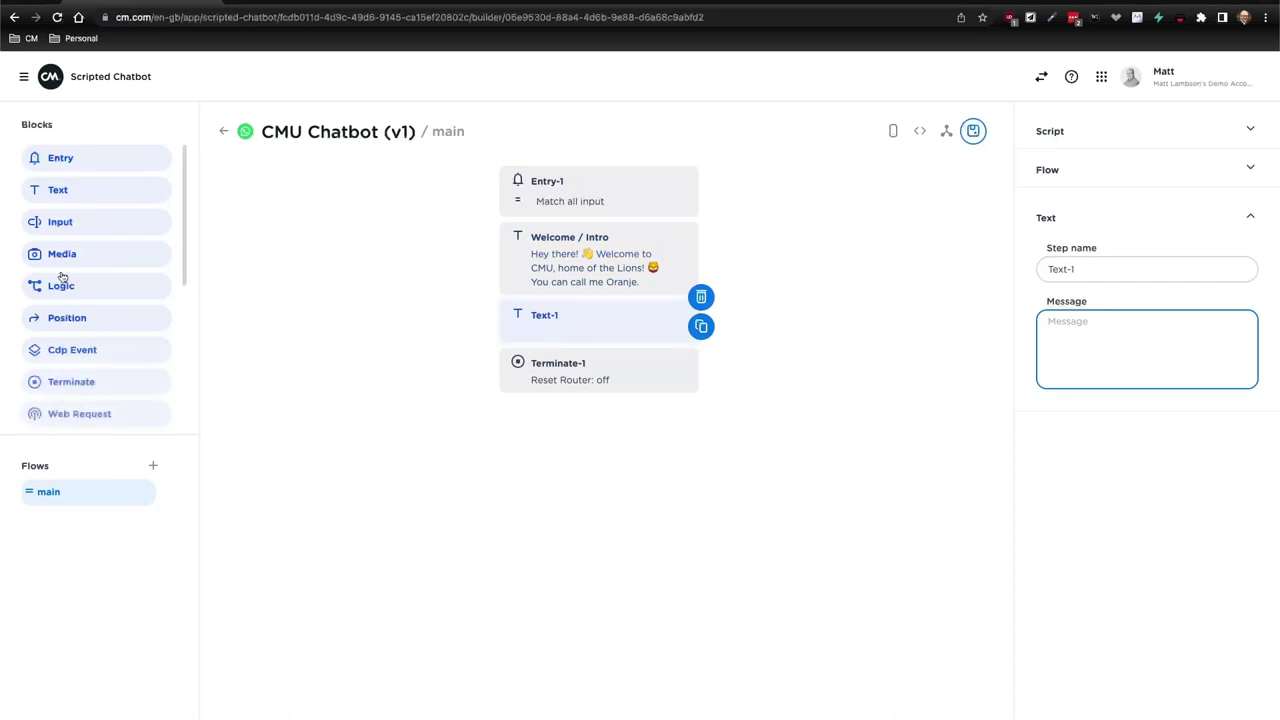
# Try a Listpicker below Text-1, adding and removing a button, then delete the Listpicker.
pyautogui.scroll(-2, 90, 284)
pyautogui.moveTo(92, 388); pyautogui.dragTo(579, 366)
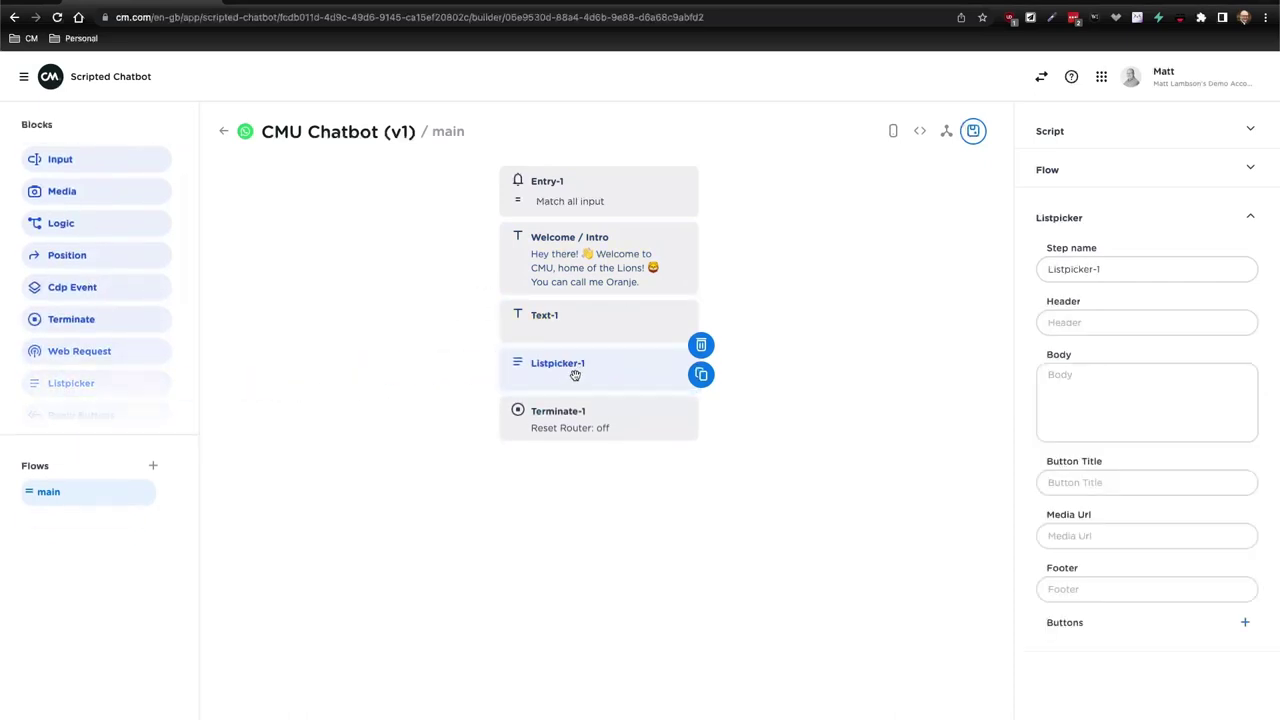
pyautogui.click(1245, 623)
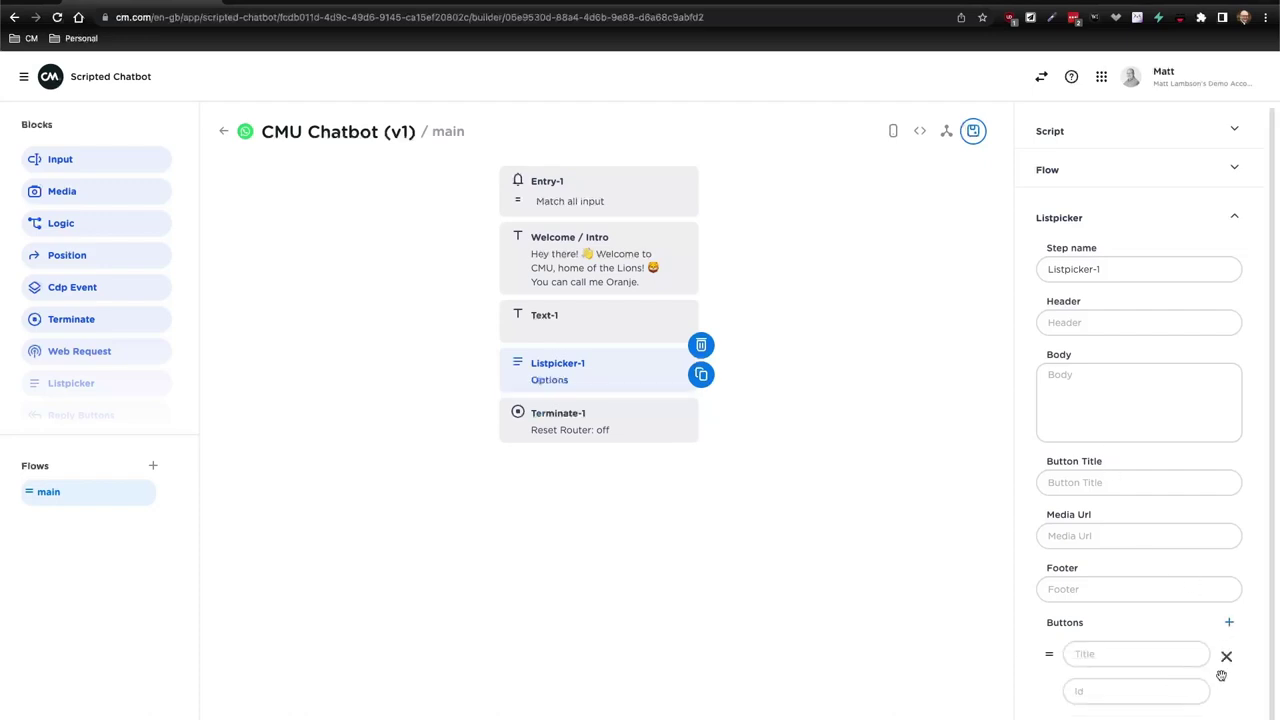
pyautogui.click(1227, 657)
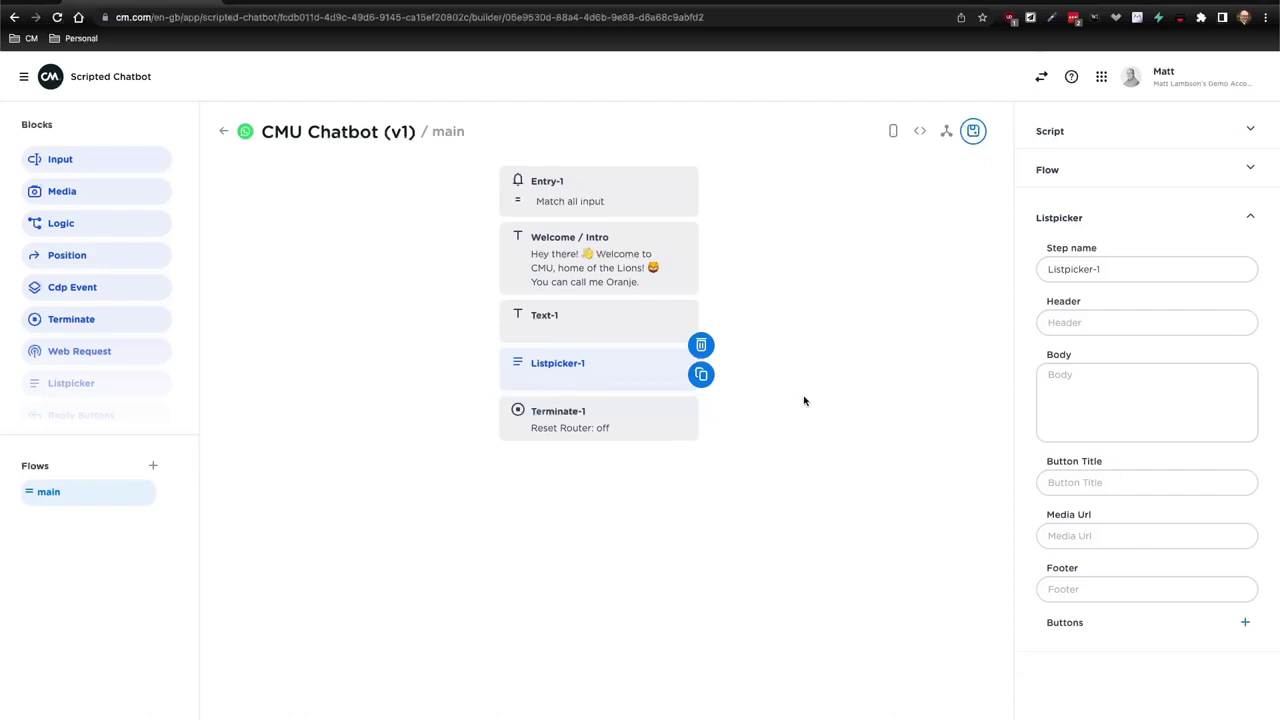
pyautogui.click(702, 347)
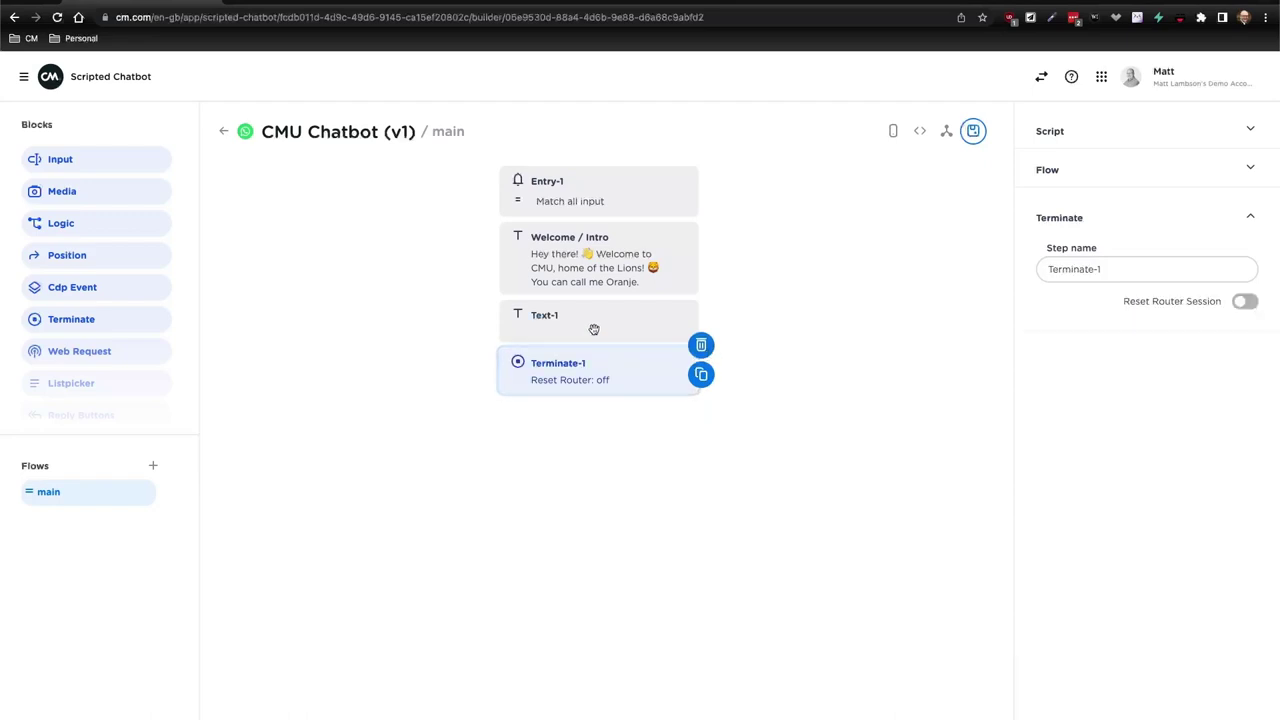
pyautogui.click(594, 330)
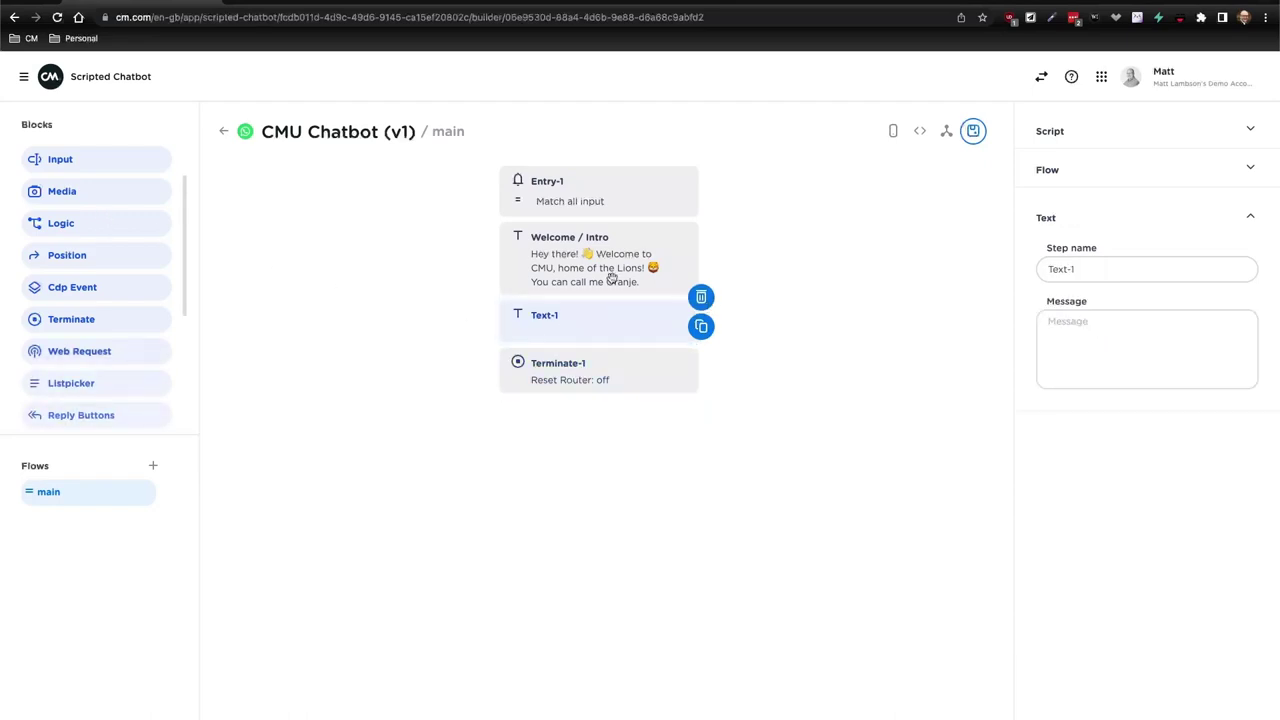
# Rename the step to 'Conversation Menu' with the message 'How can I help you today?'.
pyautogui.moveTo(1086, 272); pyautogui.dragTo(949, 270)
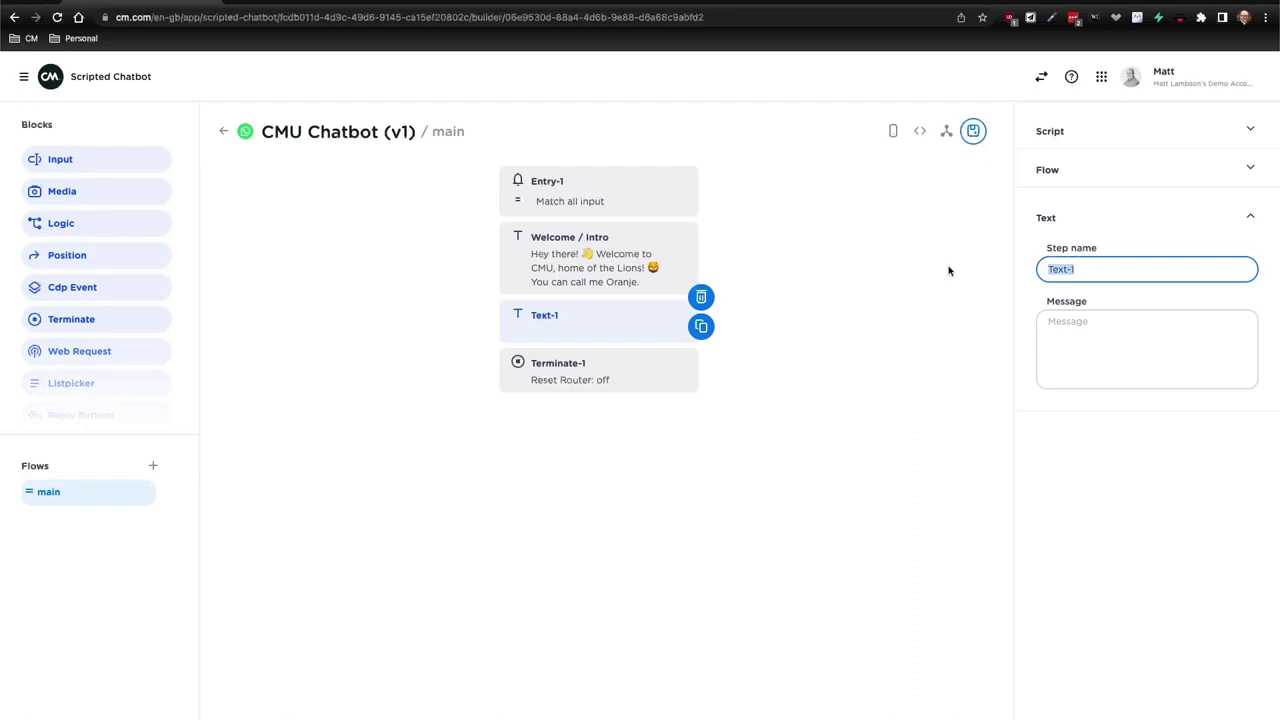
pyautogui.write('Conversation Menu')
pyautogui.press('Tab')
pyautogui.write('How ')
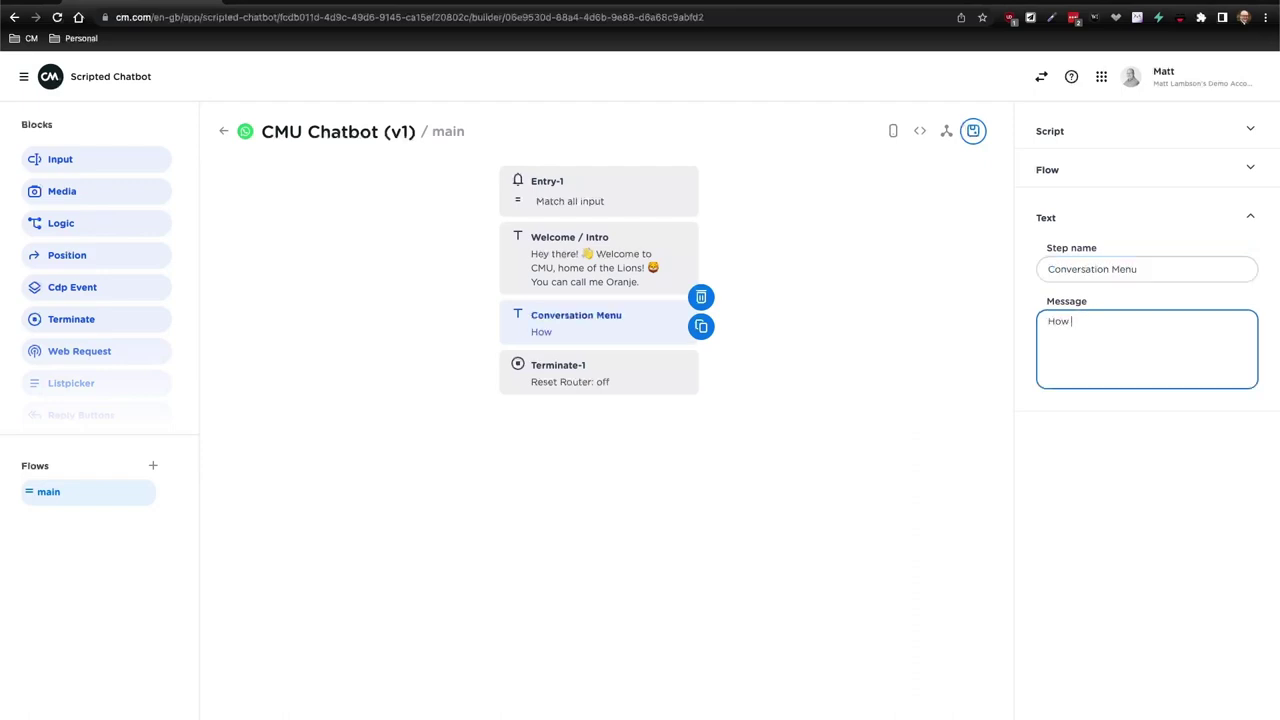
pyautogui.write('can I help you today?')
# Add the keycap-numbered options 1️⃣ - Admissions and 2️⃣ - Counselors.
pyautogui.press('ctrl+super+space')
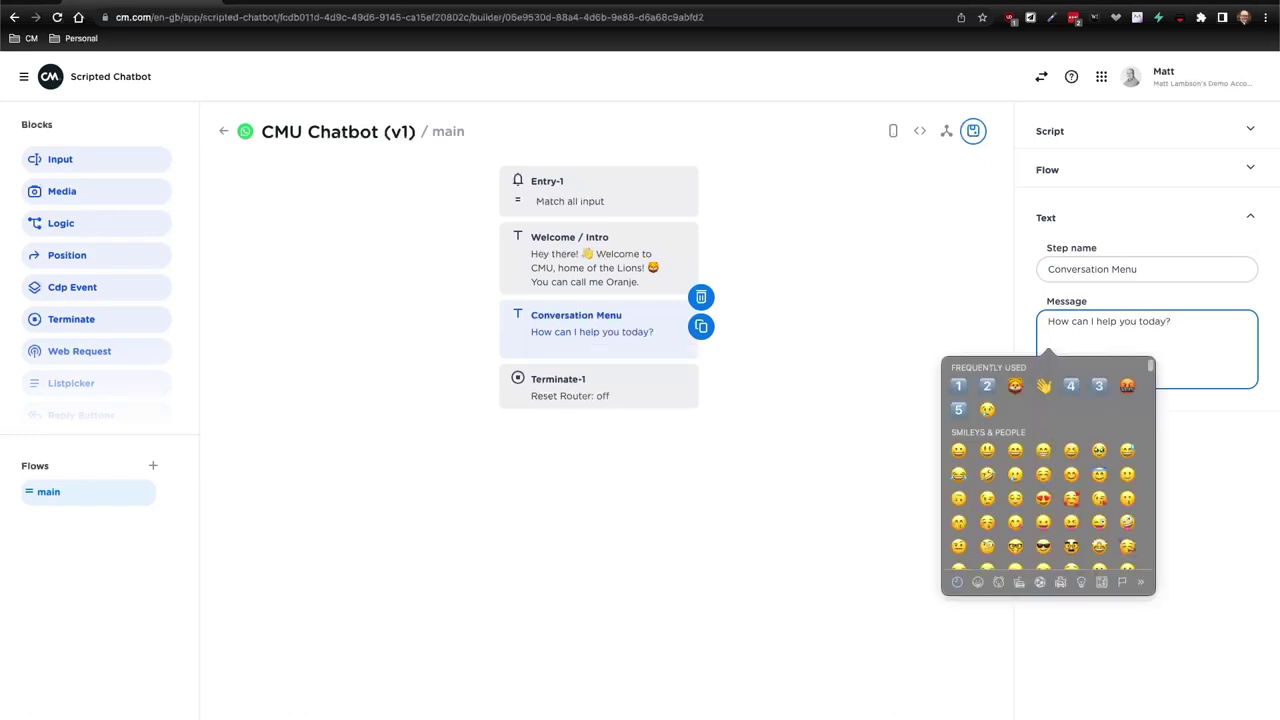
pyautogui.click(957, 386)
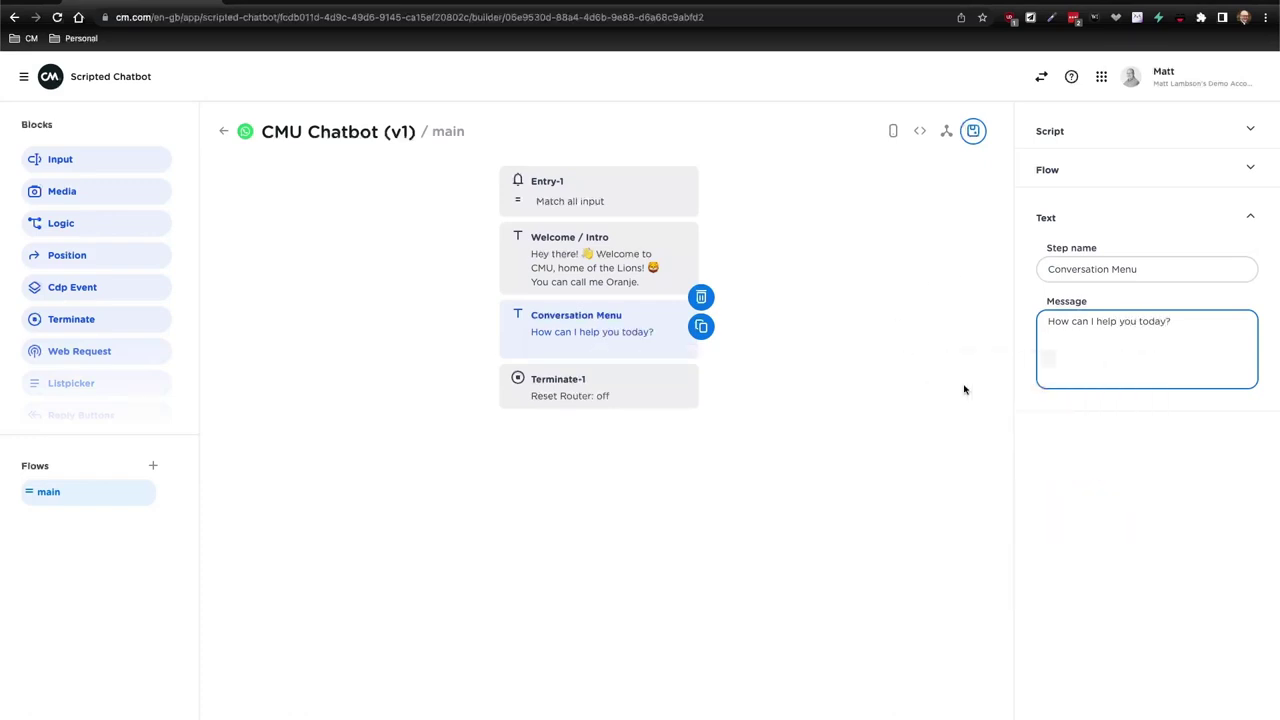
pyautogui.write('- A')
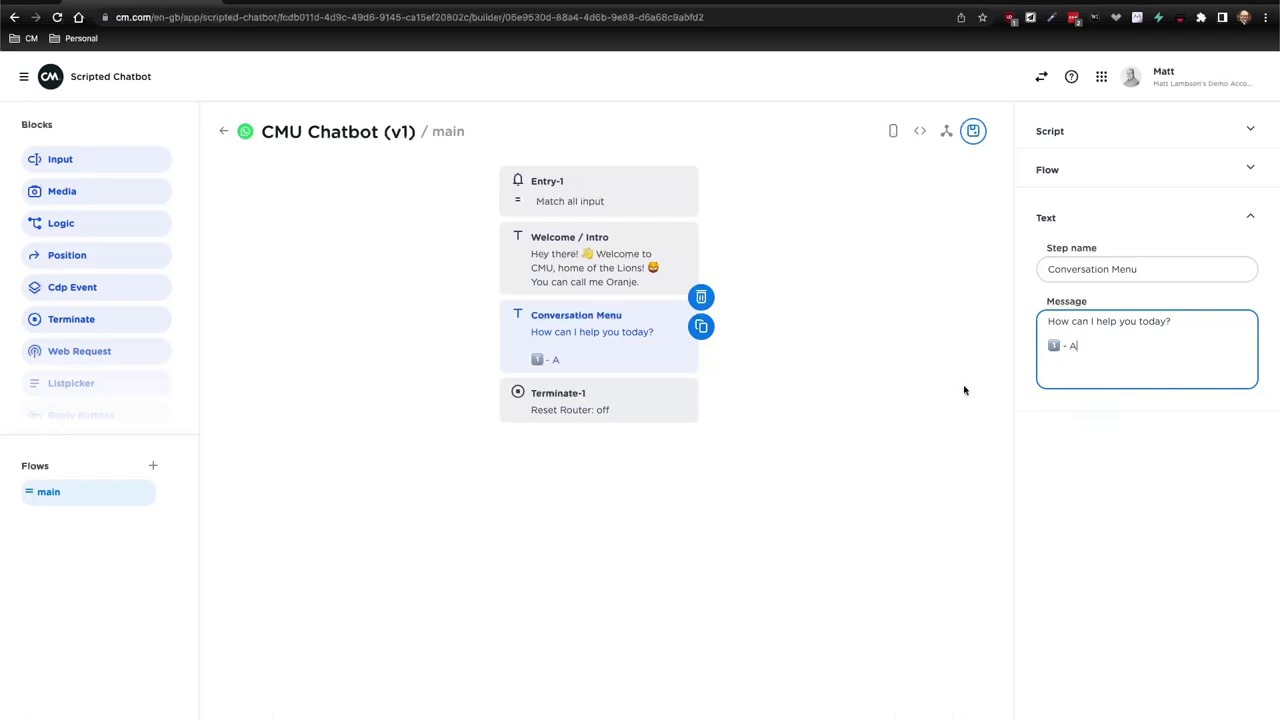
pyautogui.write('dmissions')
pyautogui.press('ctrl+super+space')
pyautogui.click(987, 401)
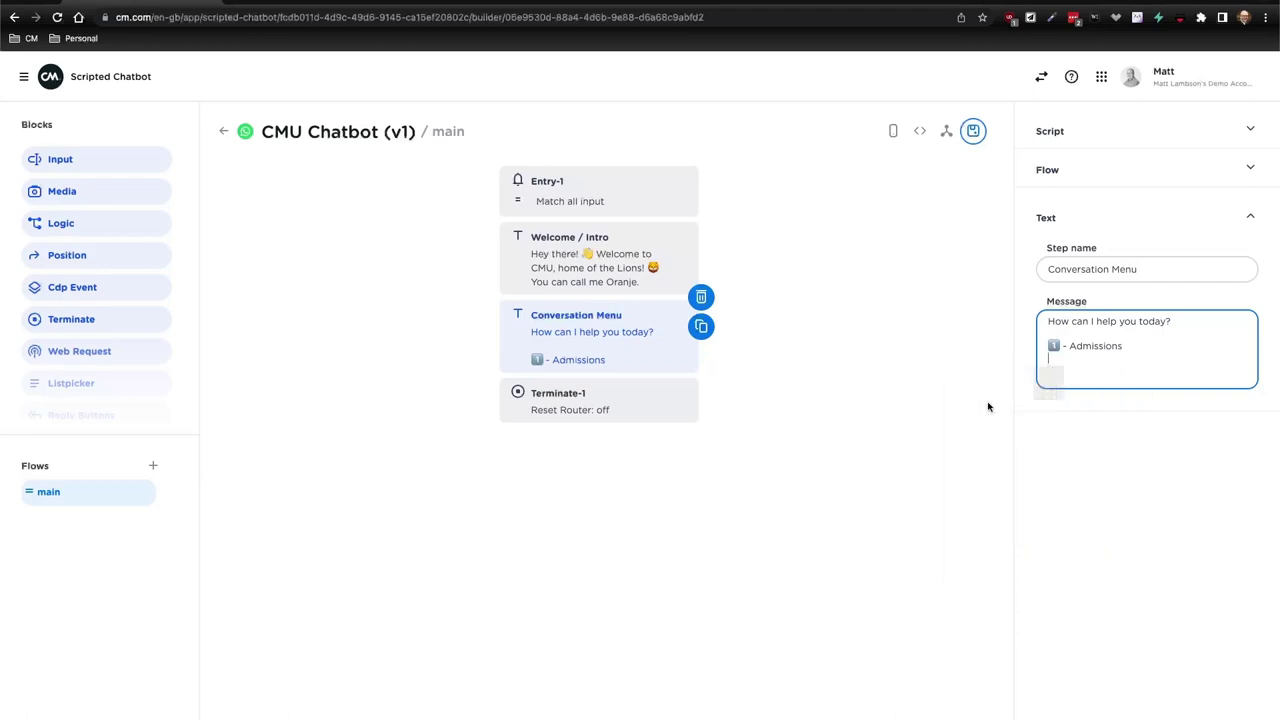
pyautogui.write('- Counselors')
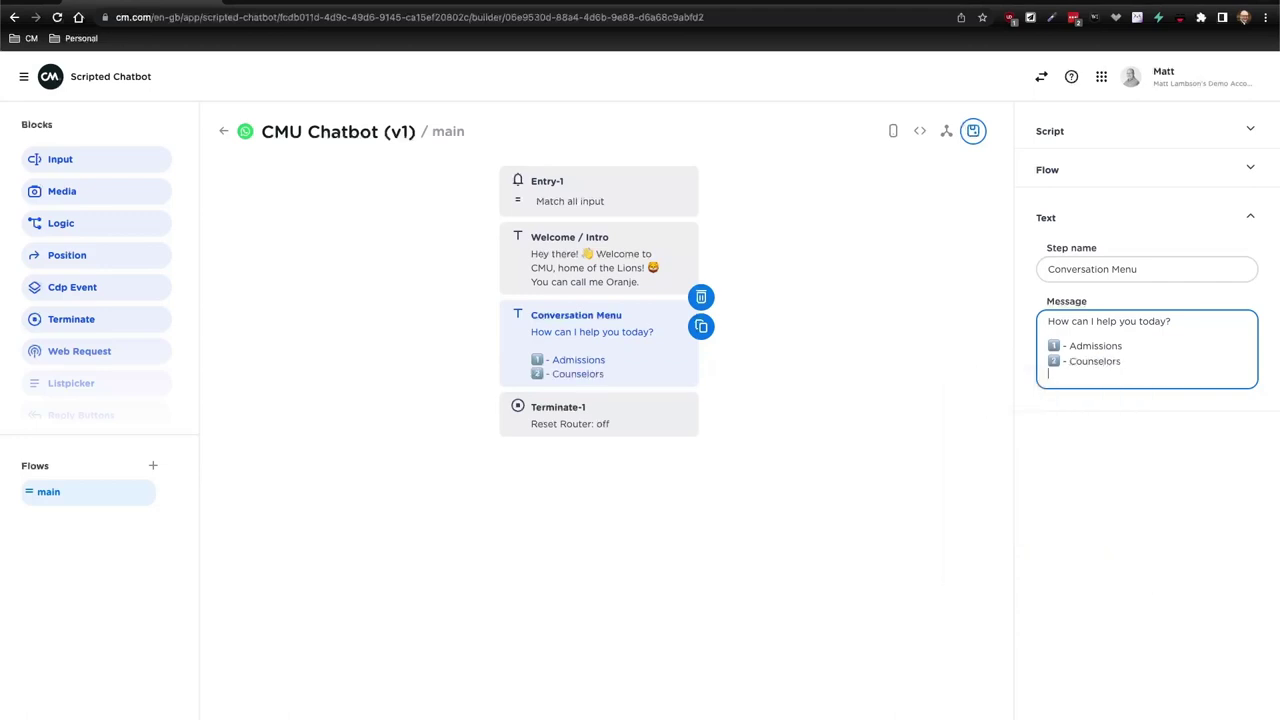
# Add the options 3️⃣ - IT Support and 4️⃣ - General Support.
pyautogui.press('ctrl+super+space')
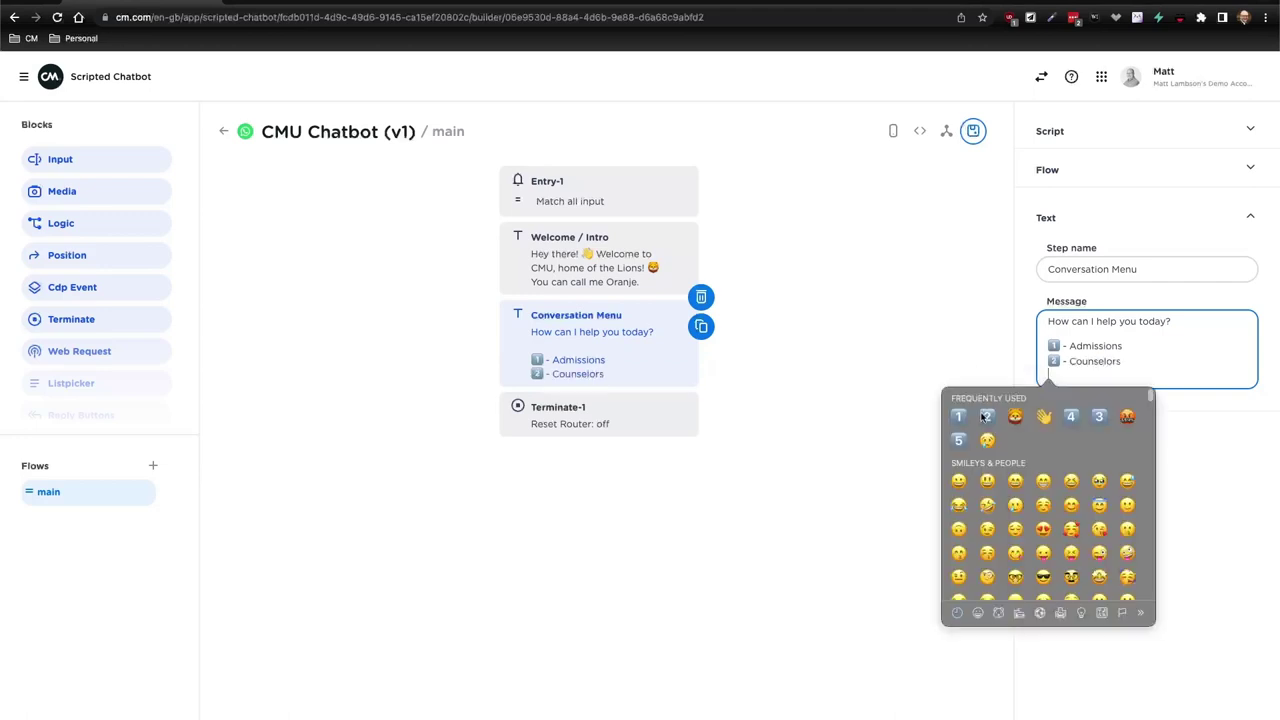
pyautogui.click(1099, 418)
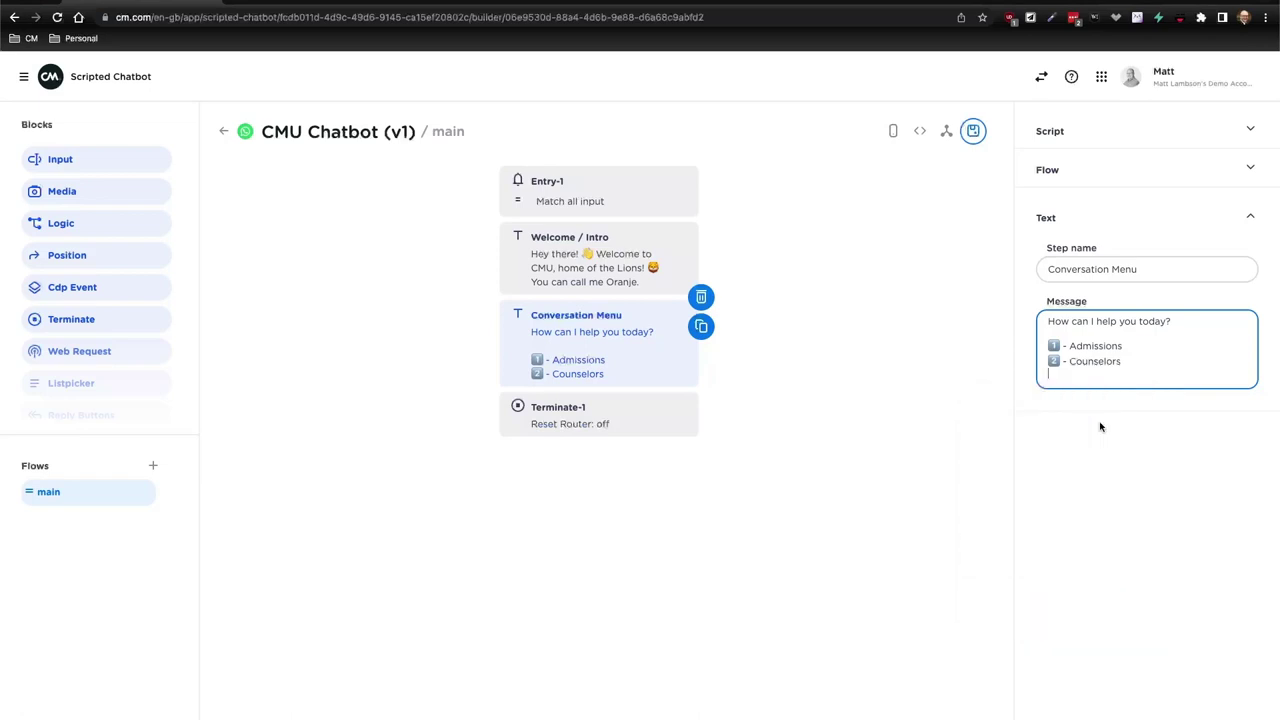
pyautogui.write('- IT Support')
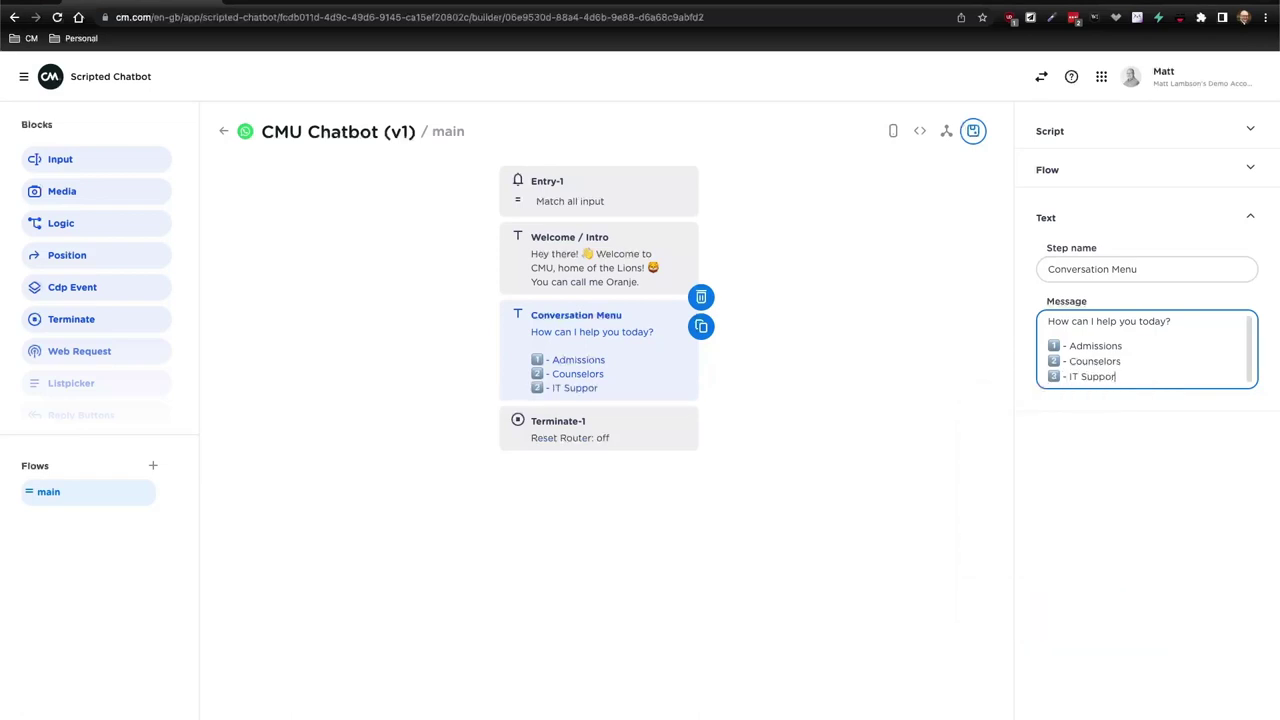
pyautogui.press('Return')
pyautogui.press('ctrl+super+space')
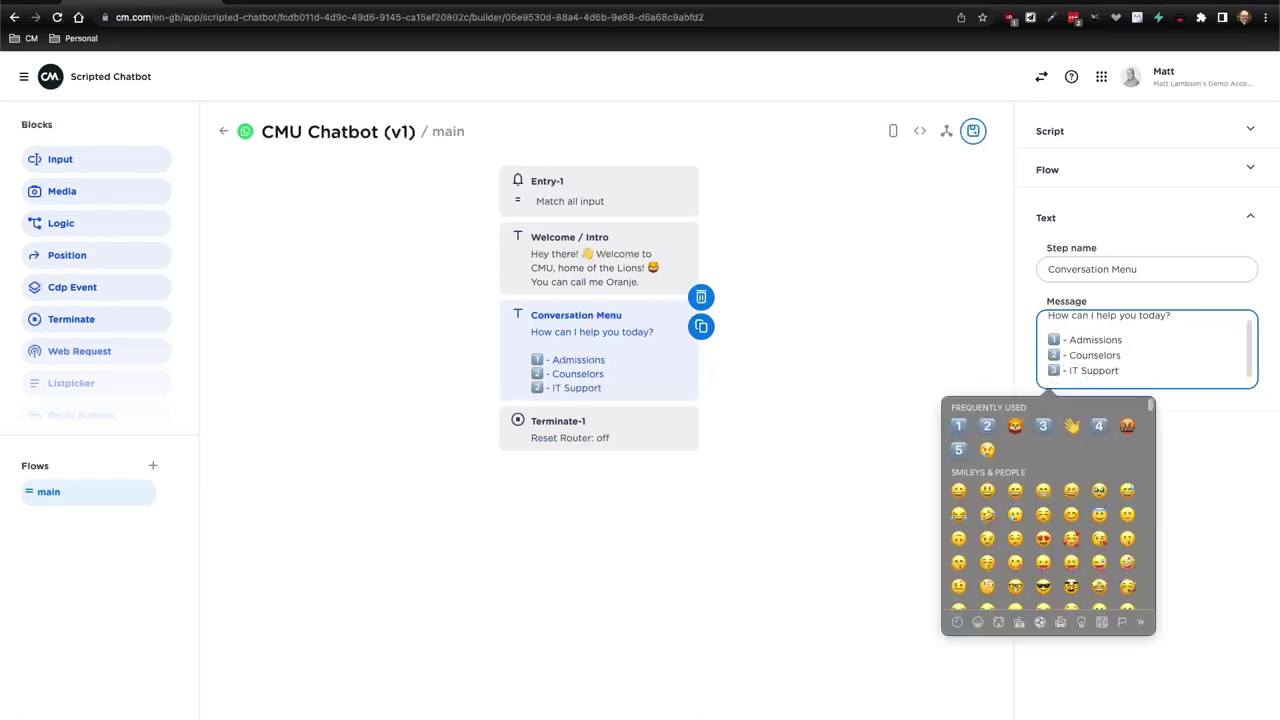
pyautogui.click(1099, 426)
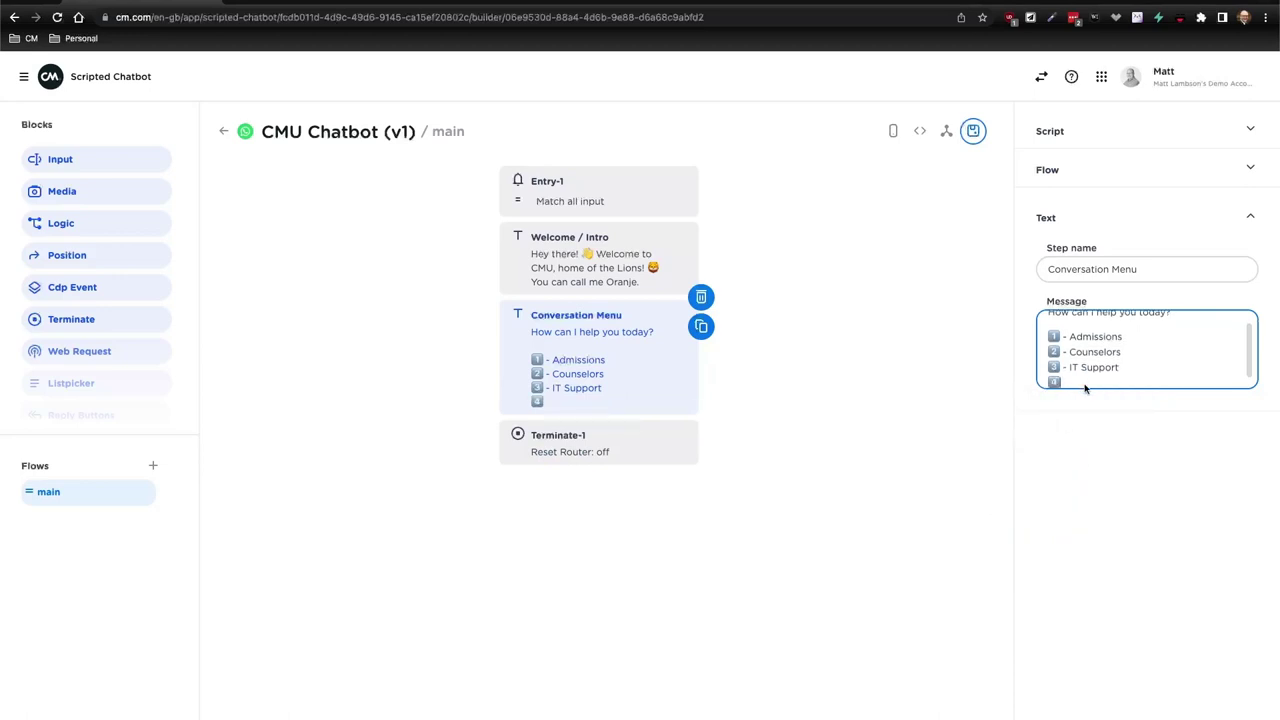
pyautogui.write('- General Support')
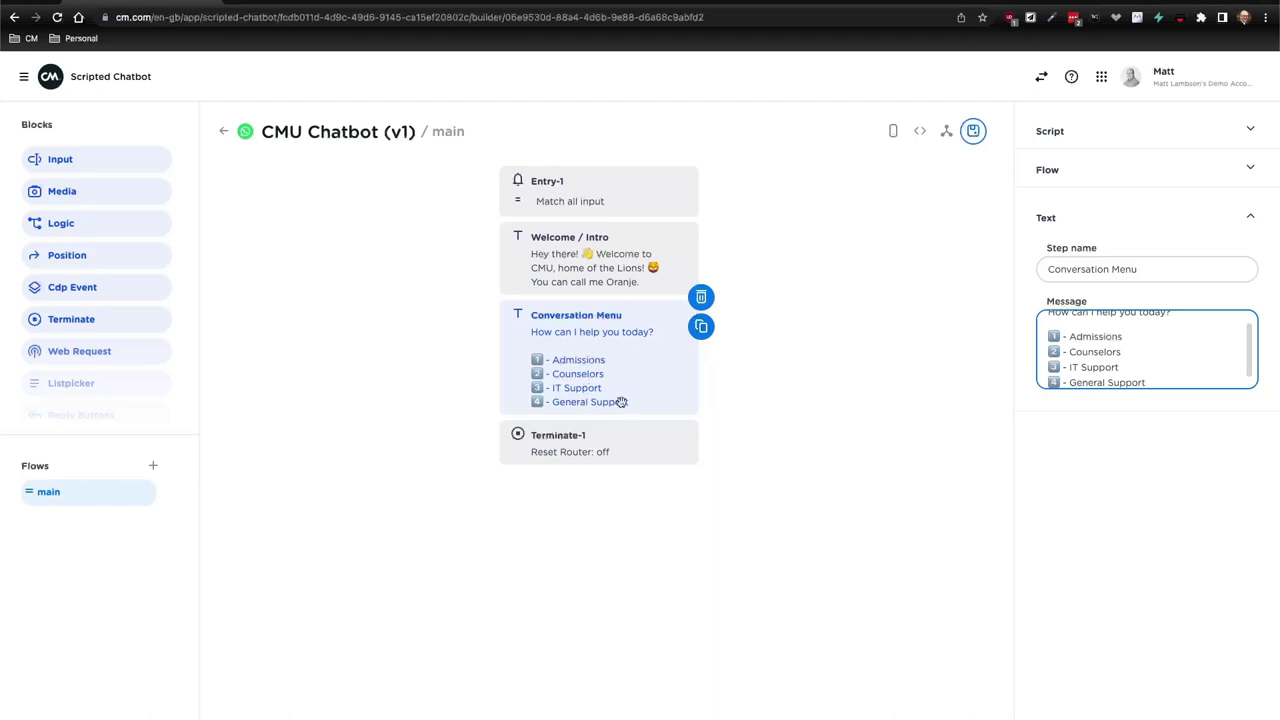
pyautogui.scroll(-1, 1161, 375)
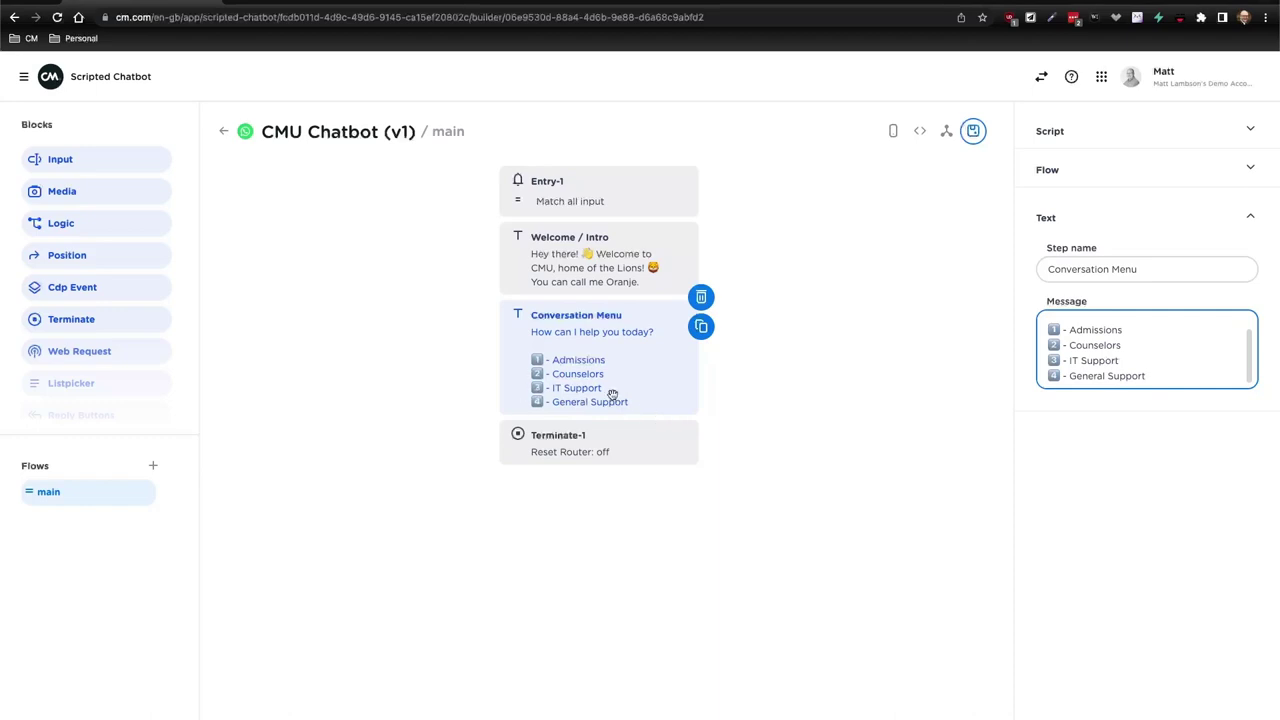
pyautogui.click(440, 369)
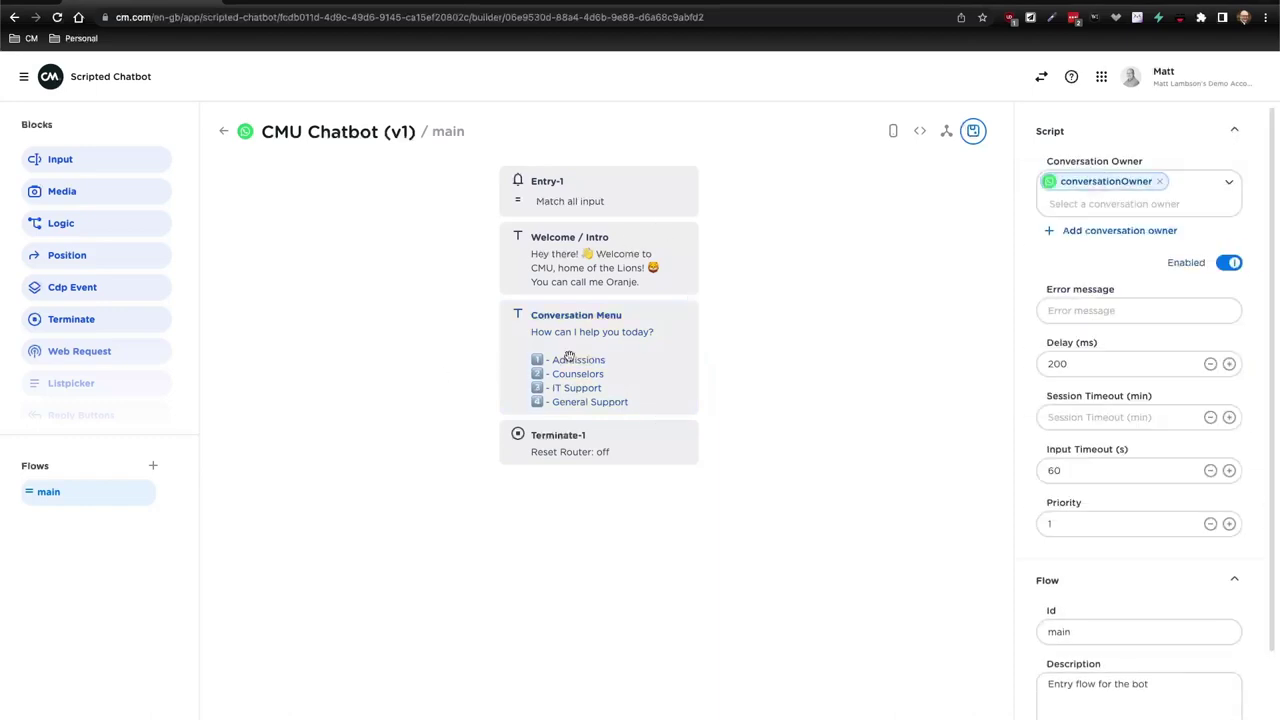
# Add an Input step below Conversation Menu that saves the reply as variable MenuInput.
pyautogui.click(570, 357)
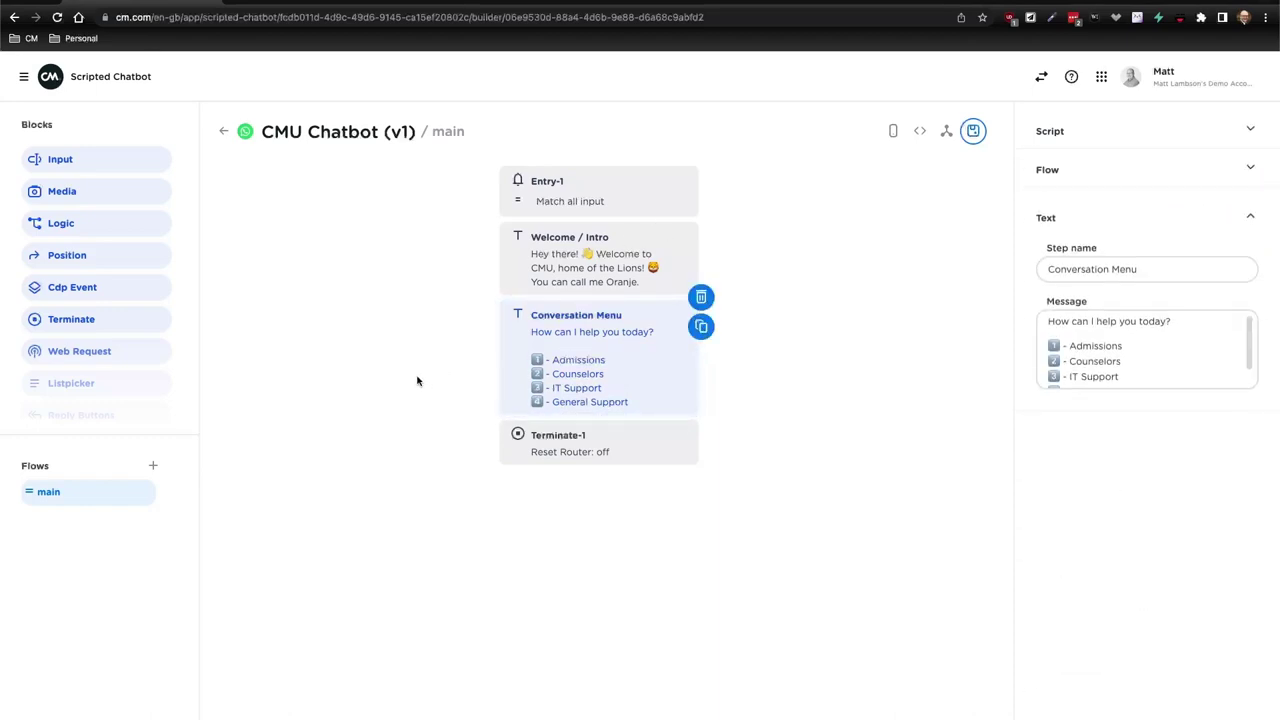
pyautogui.moveTo(86, 166); pyautogui.dragTo(570, 445)
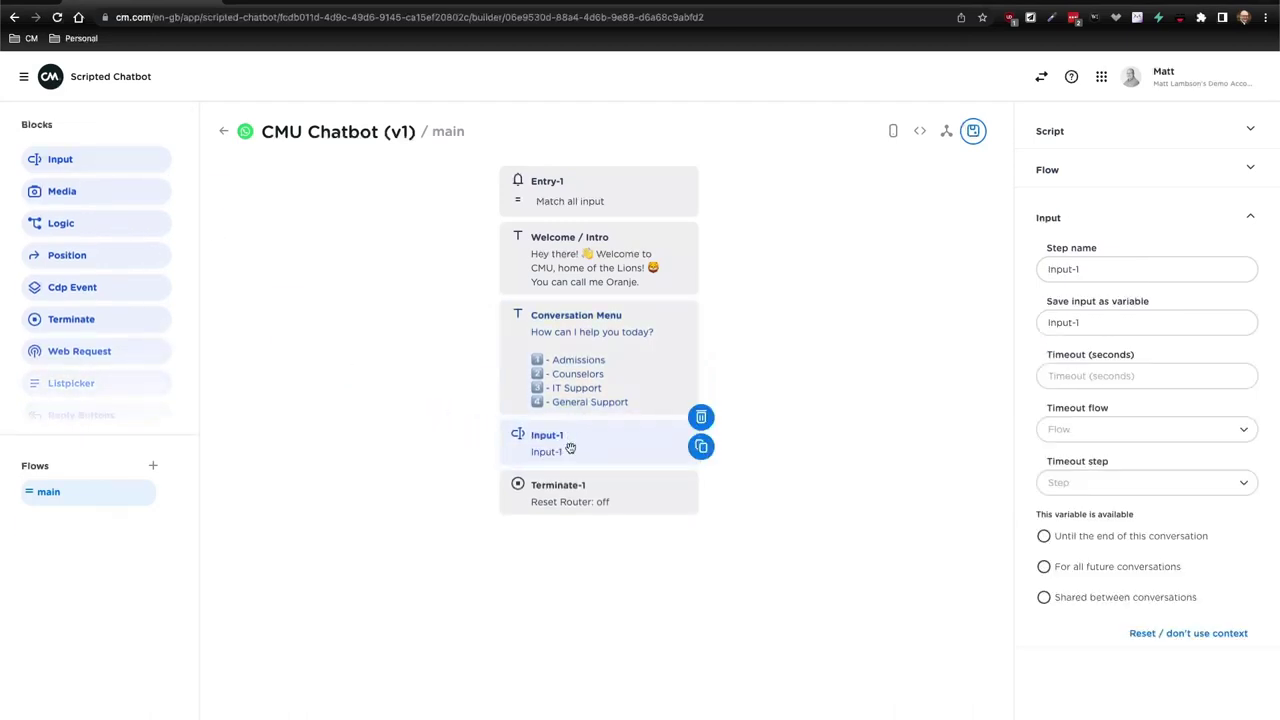
pyautogui.moveTo(1090, 323); pyautogui.dragTo(973, 322)
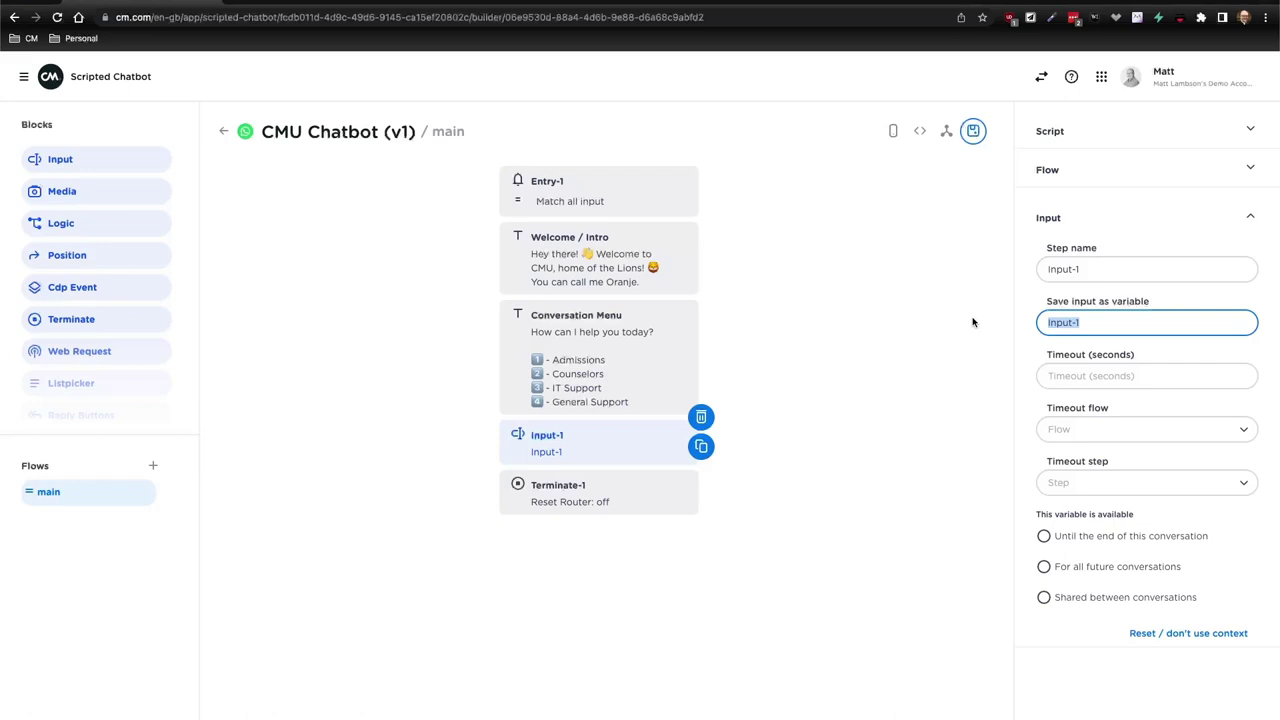
pyautogui.write('C')
pyautogui.click(877, 457)
# Insert a Logic step with an Equals condition on MenuInput testing for 1.
pyautogui.moveTo(114, 265); pyautogui.dragTo(557, 492)
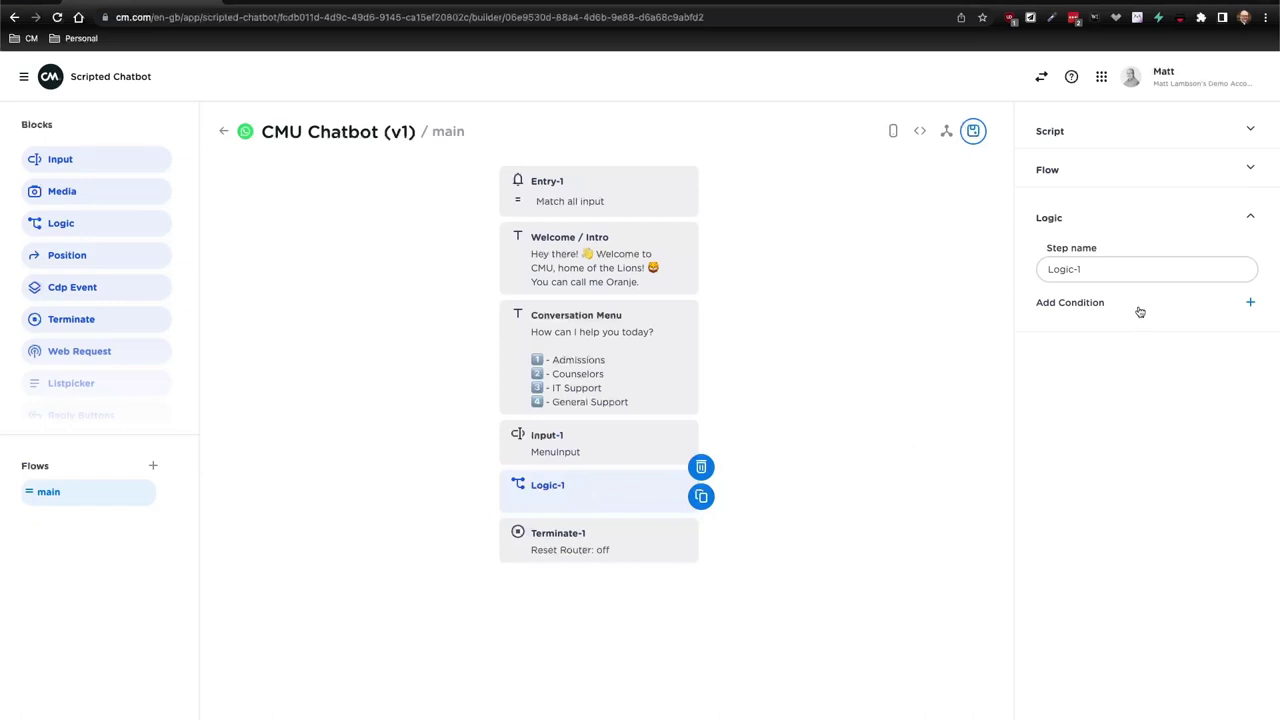
pyautogui.click(1250, 302)
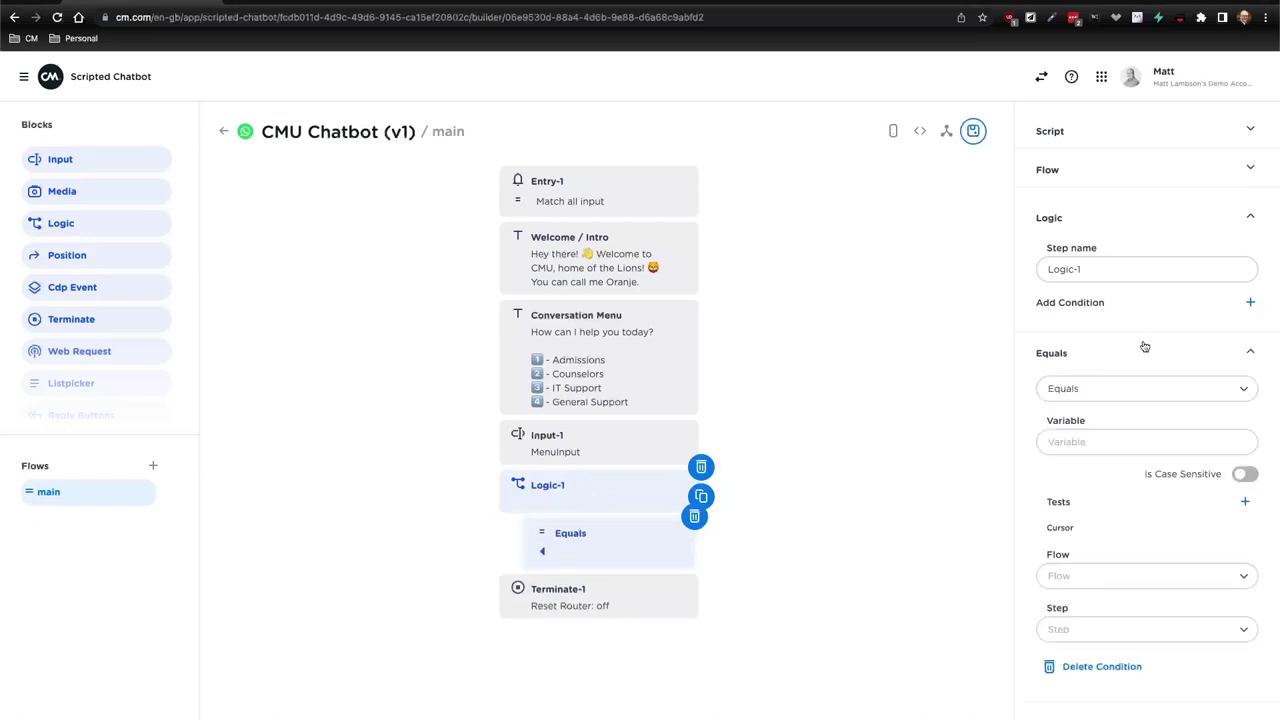
pyautogui.click(1117, 440)
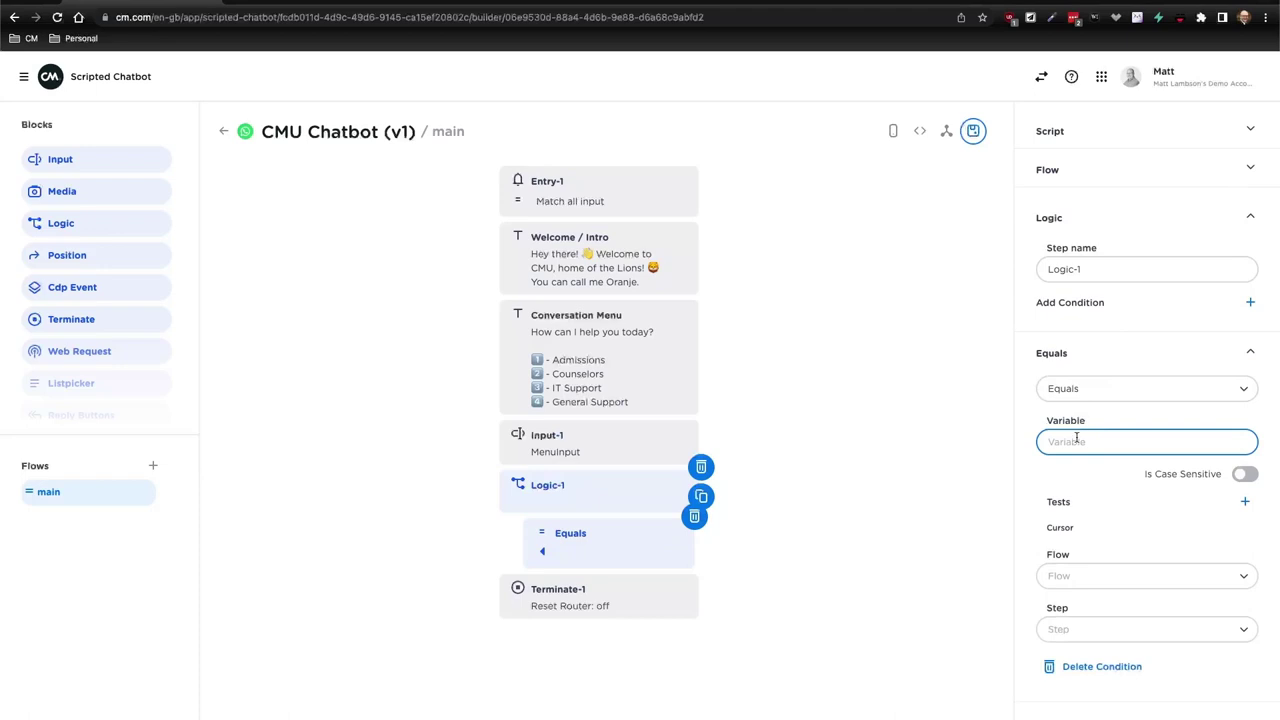
pyautogui.write('MenuInput')
pyautogui.click(1246, 502)
pyautogui.click(1120, 533)
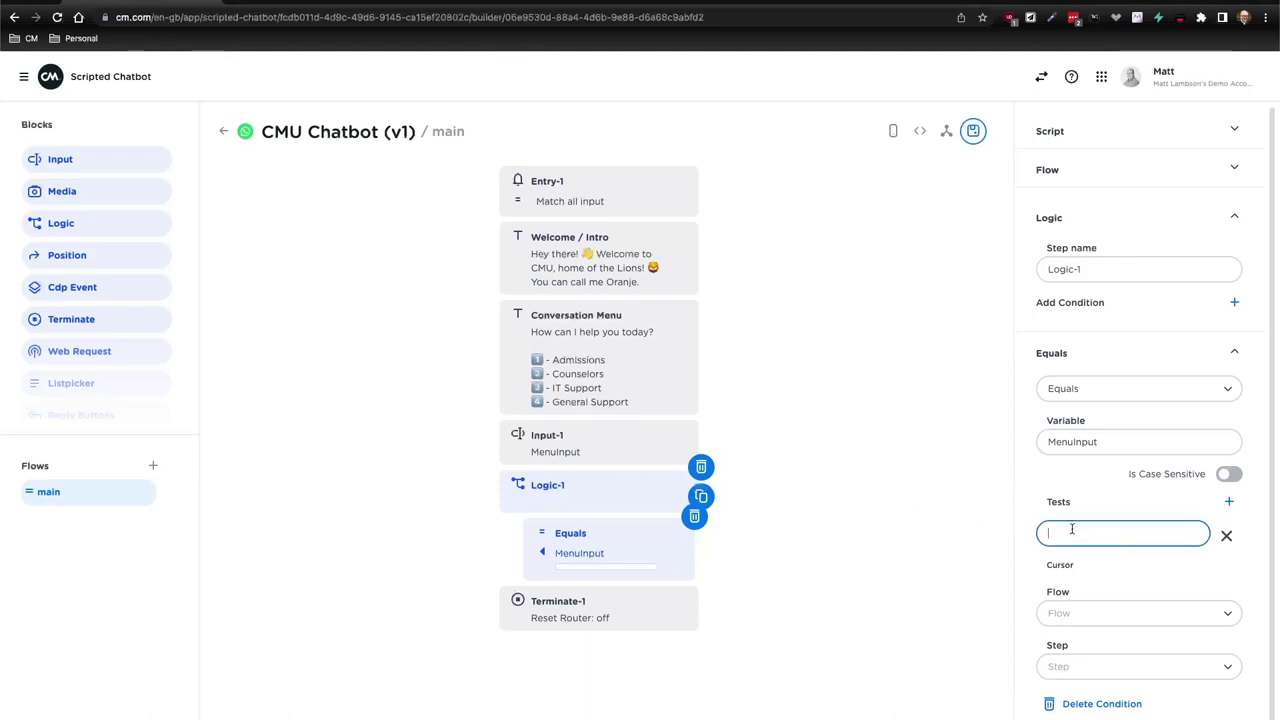
pyautogui.write('1')
# Add the further test values one, the 1️⃣ keycap emoji and admissions.
pyautogui.click(1229, 501)
pyautogui.click(1114, 566)
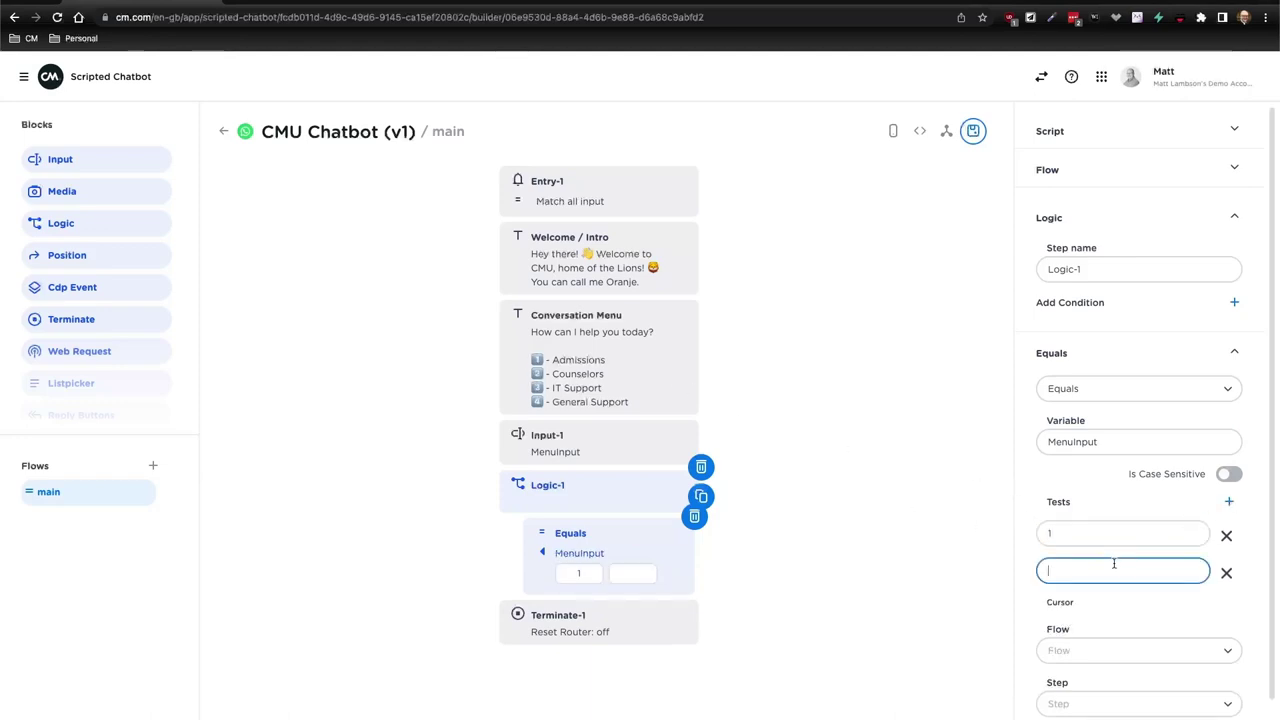
pyautogui.click(1229, 501)
pyautogui.click(1092, 607)
pyautogui.press('ctrl+super+space')
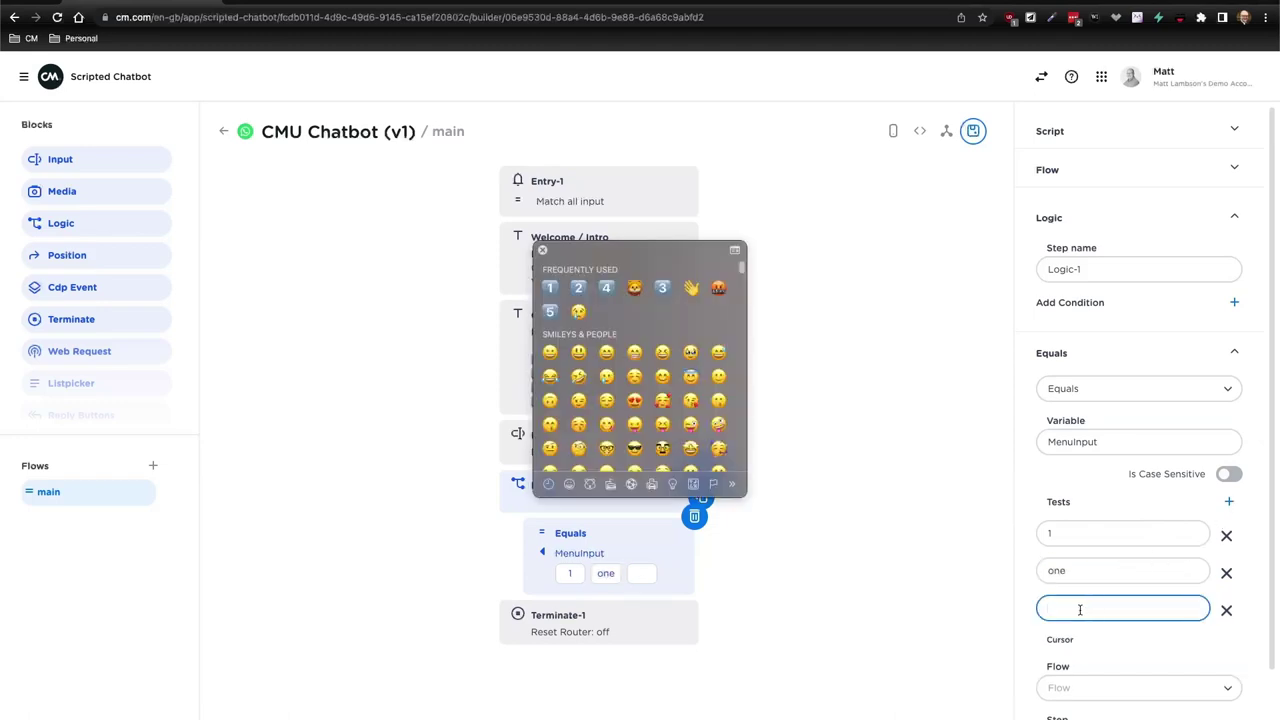
pyautogui.click(543, 251)
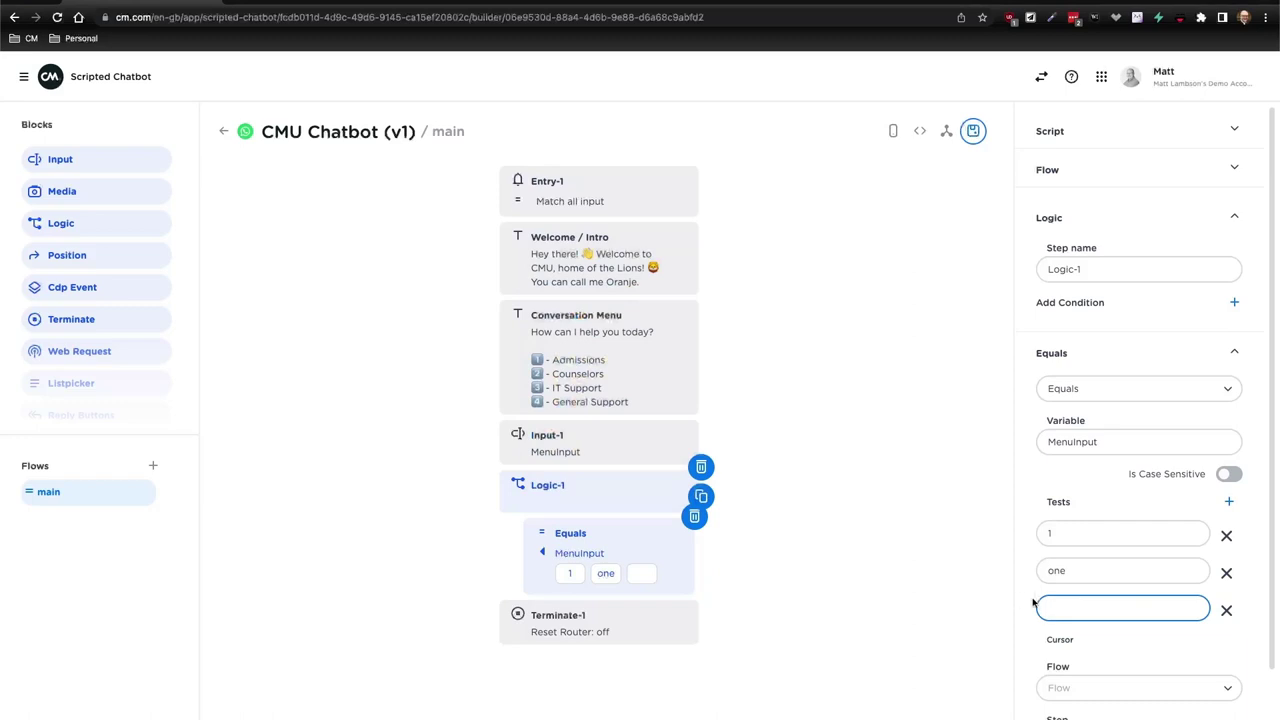
pyautogui.press('ctrl+super+space')
pyautogui.click(959, 386)
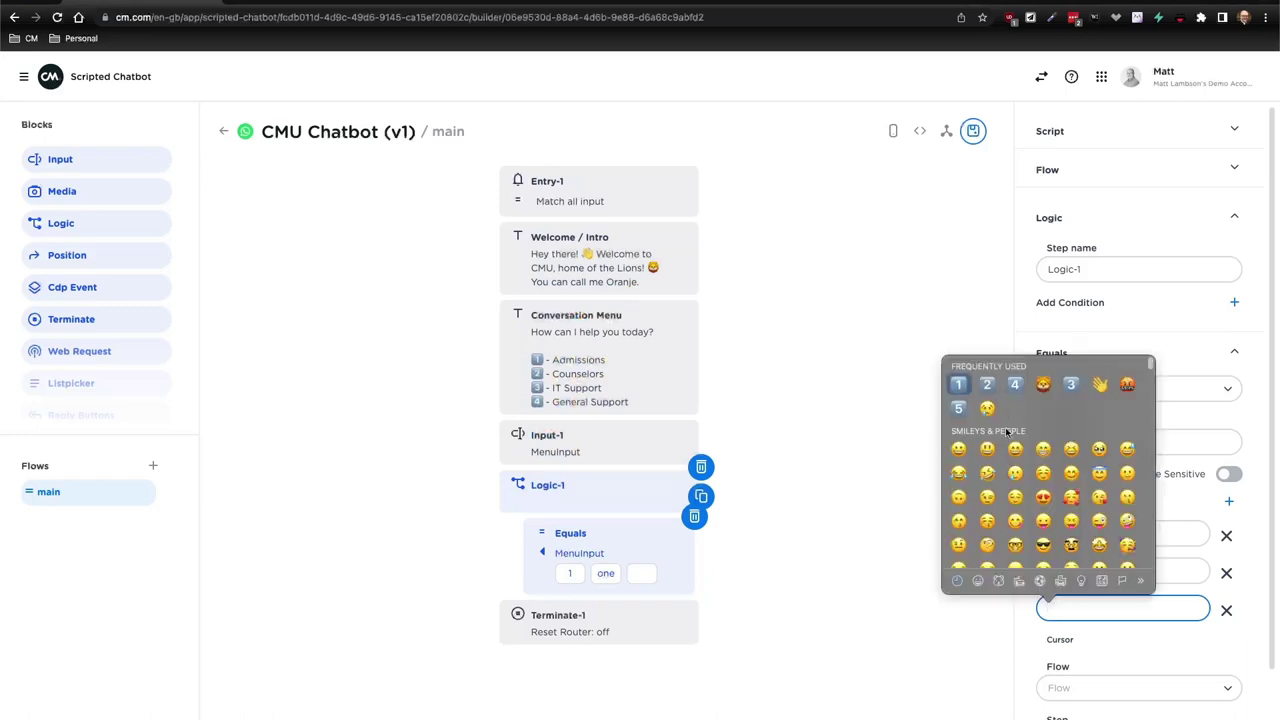
pyautogui.click(1230, 503)
pyautogui.write('admin')
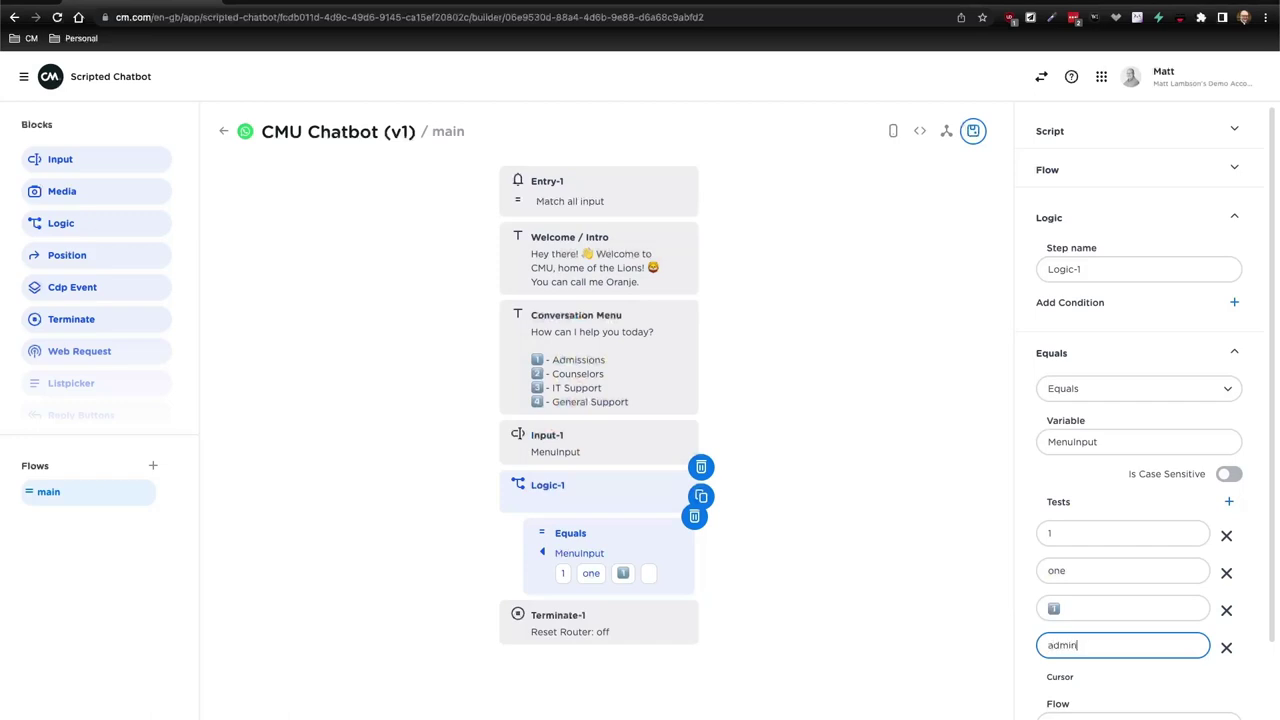
pyautogui.press('BackSpace')
pyautogui.write('ssions')
pyautogui.press('Tab')
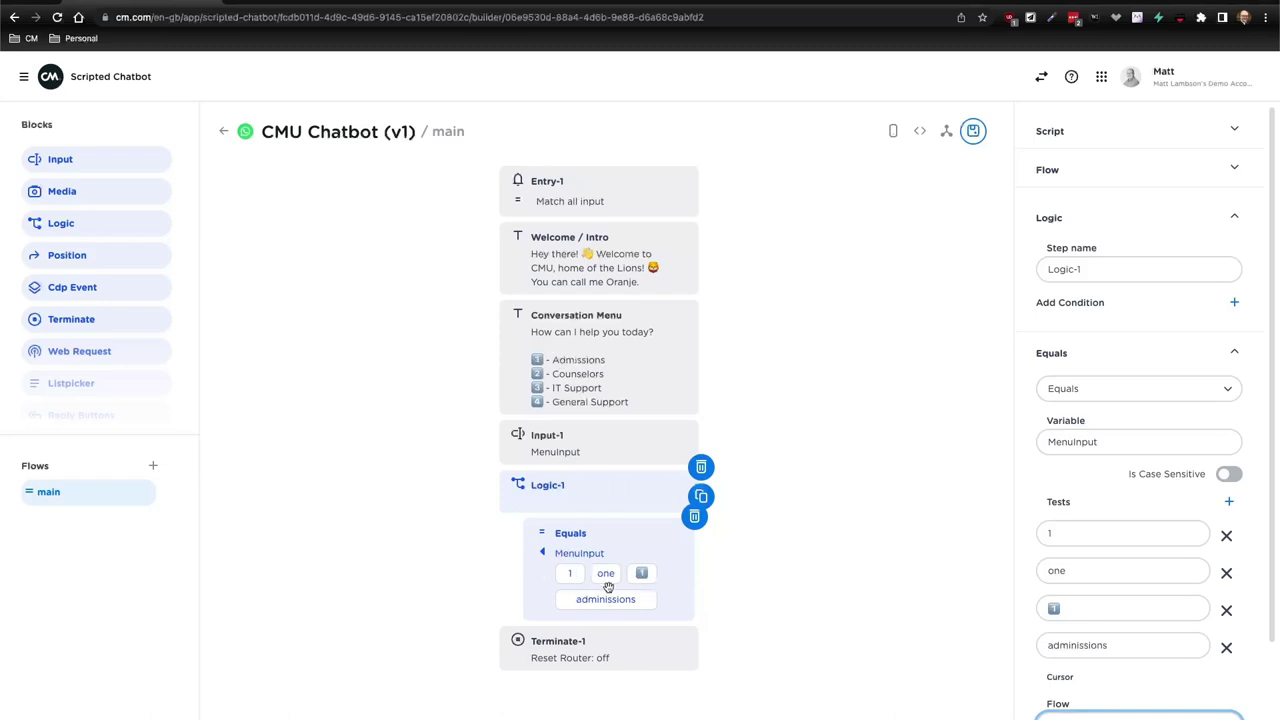
pyautogui.scroll(-1, 1151, 527)
pyautogui.scroll(-2, 1151, 527)
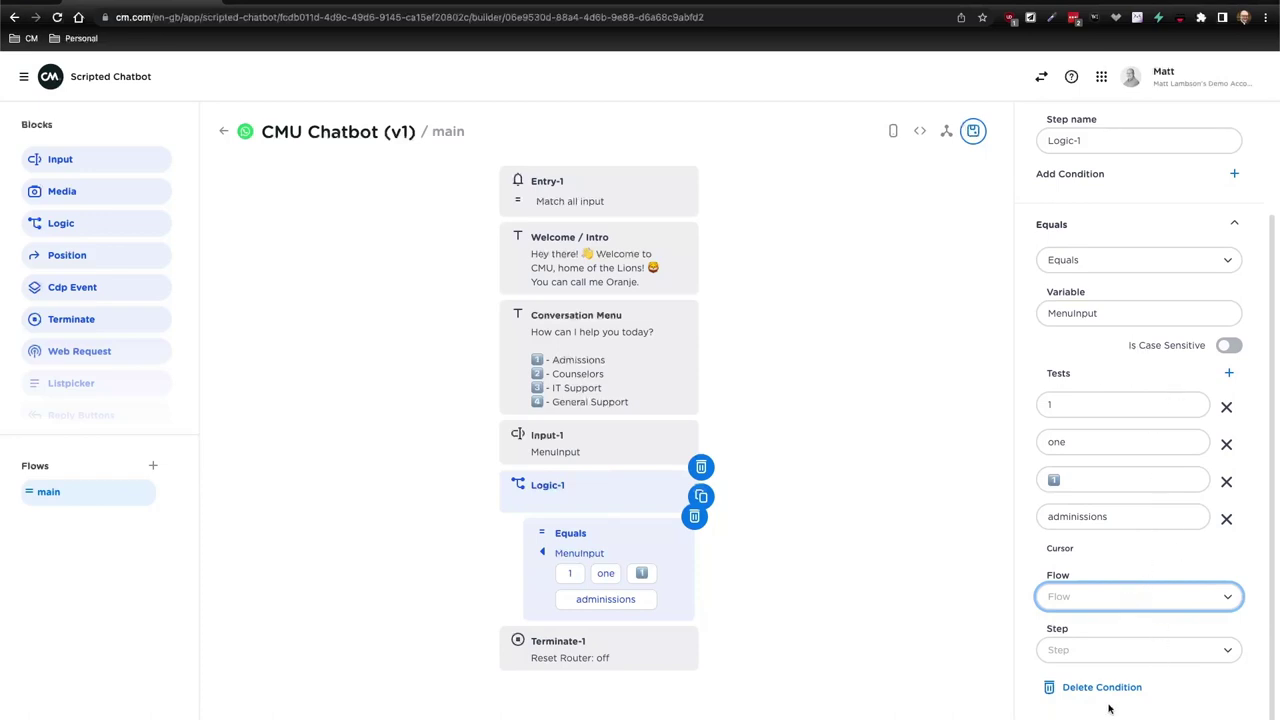
pyautogui.click(1108, 597)
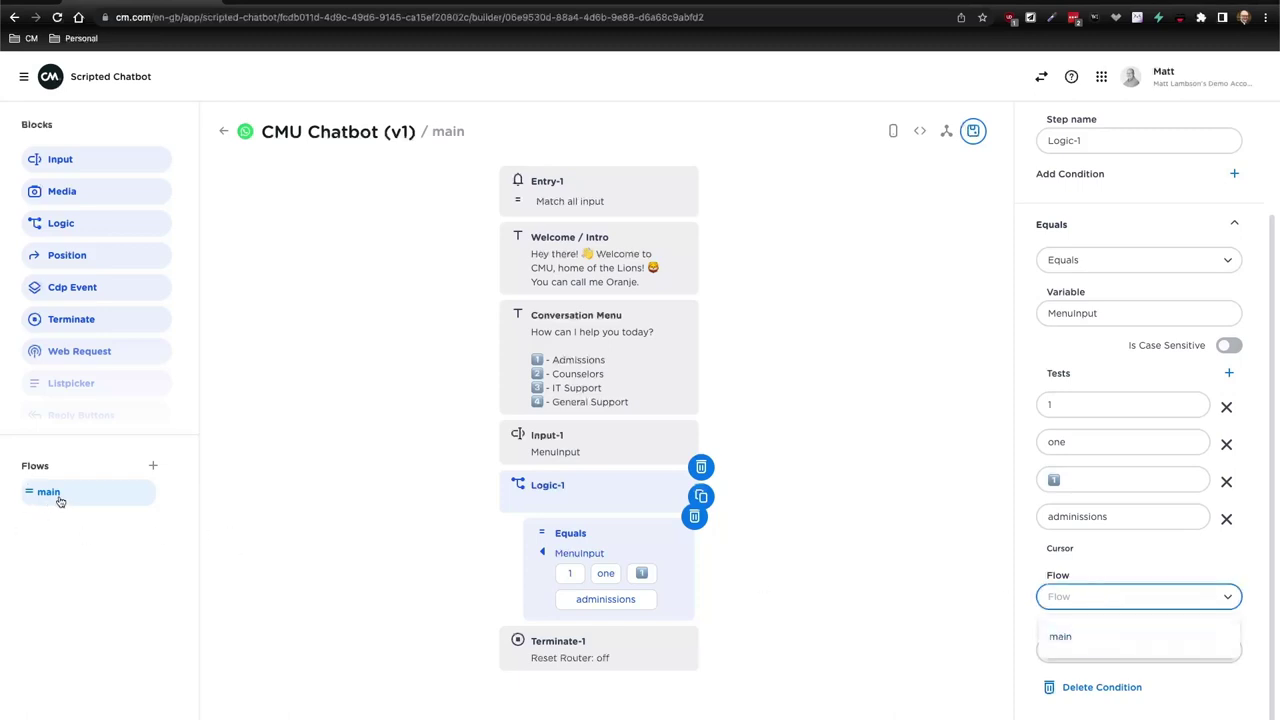
# Add a new flow and name it Admissions.
pyautogui.click(960, 563)
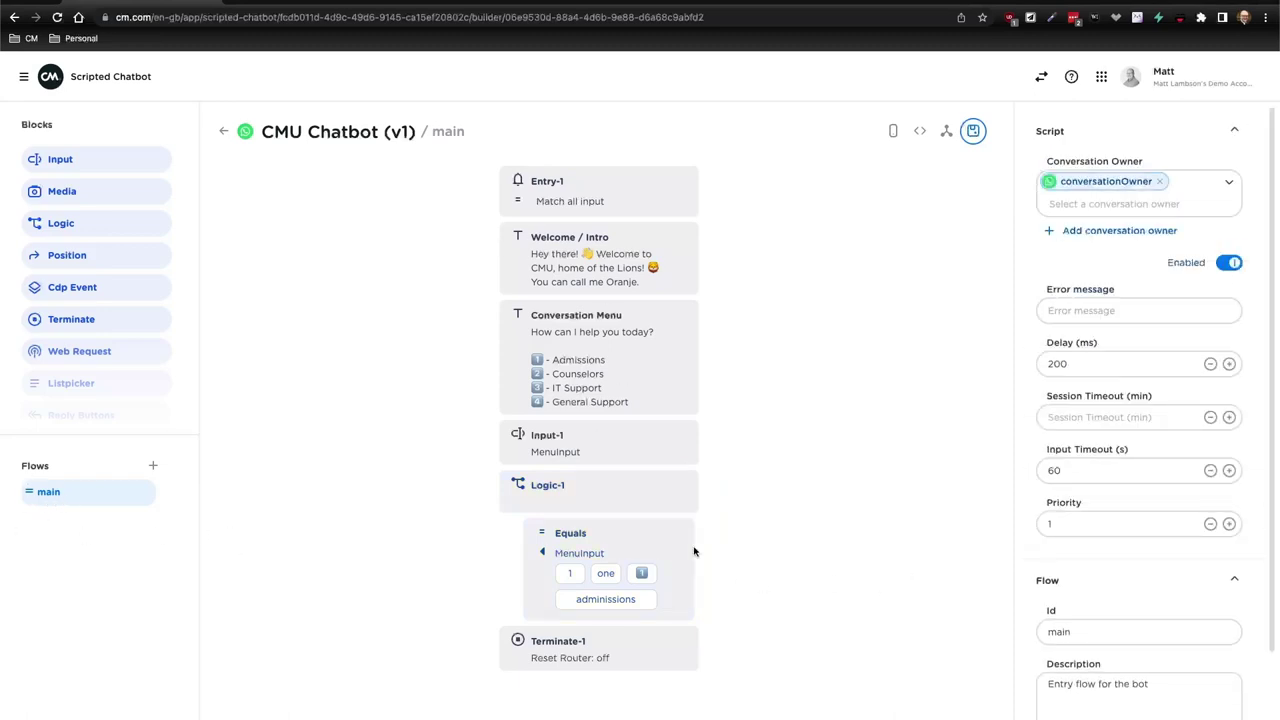
pyautogui.click(612, 550)
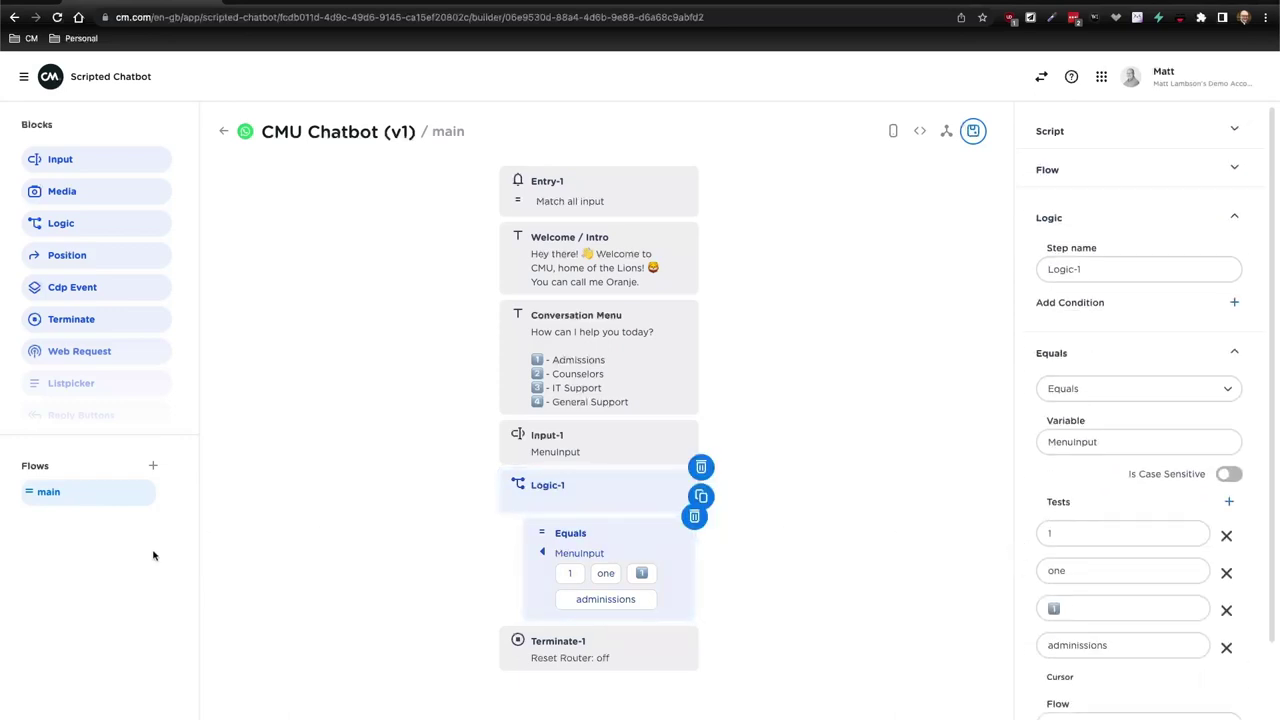
pyautogui.click(153, 465)
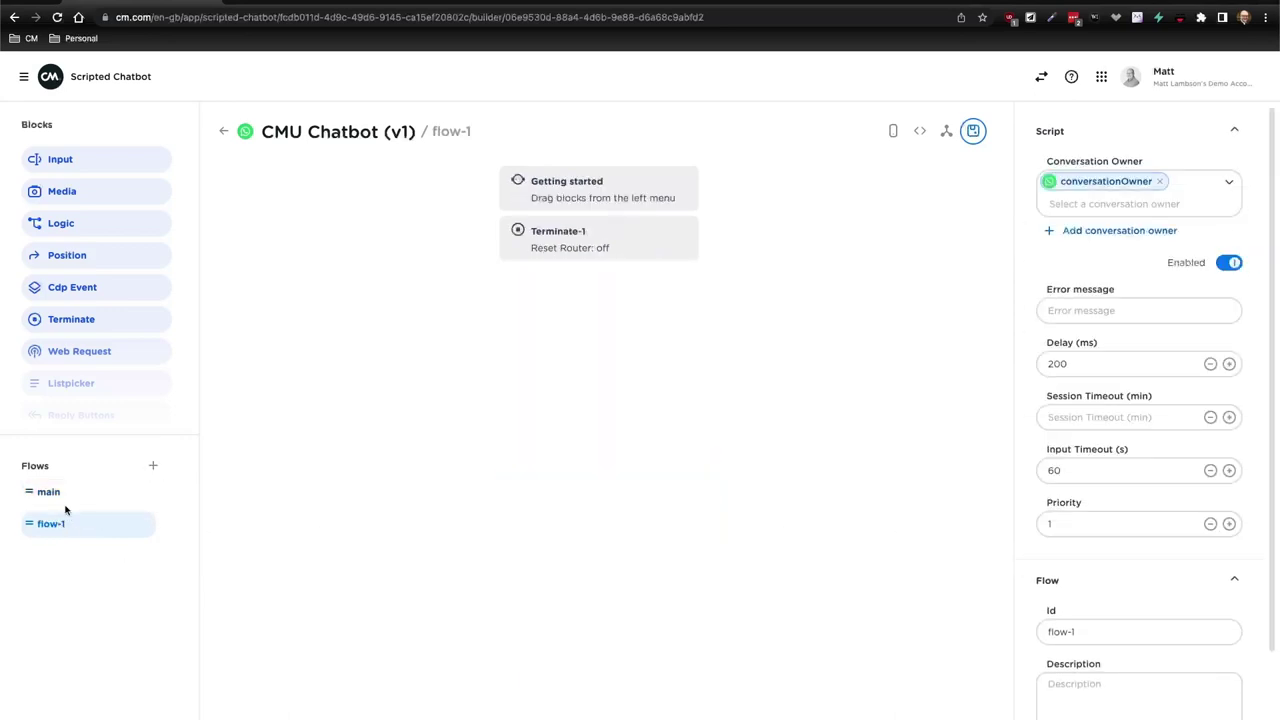
pyautogui.tripleClick(1092, 631)
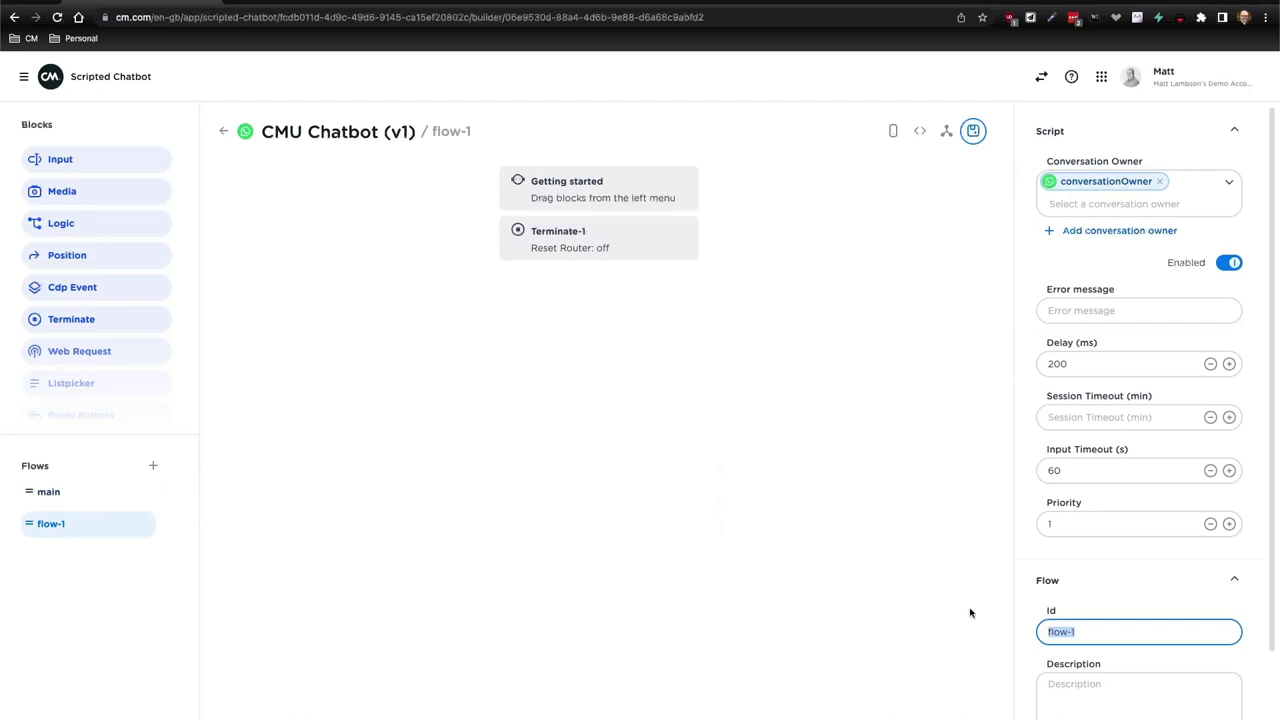
pyautogui.write('Admissions')
pyautogui.click(935, 583)
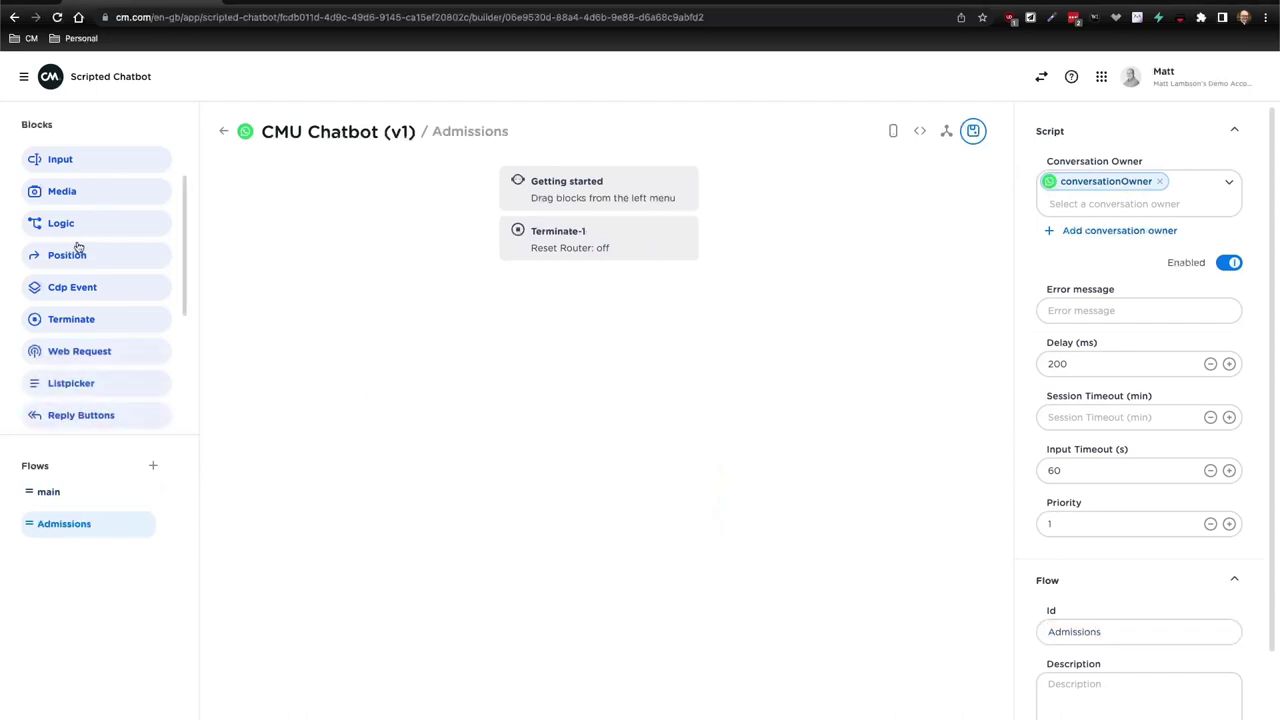
# Give the Admissions flow a placeholder Text step reading 'asdf', then return to the main flow.
pyautogui.scroll(2, 80, 292)
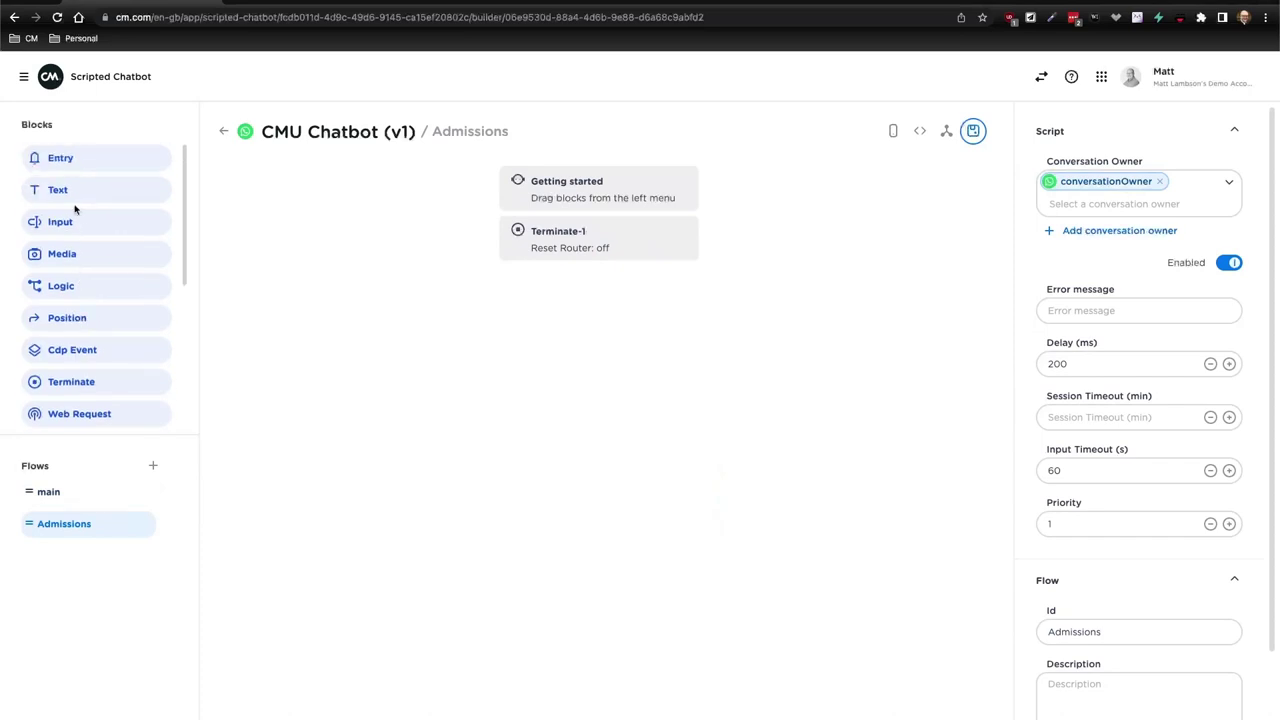
pyautogui.moveTo(74, 193); pyautogui.dragTo(586, 211)
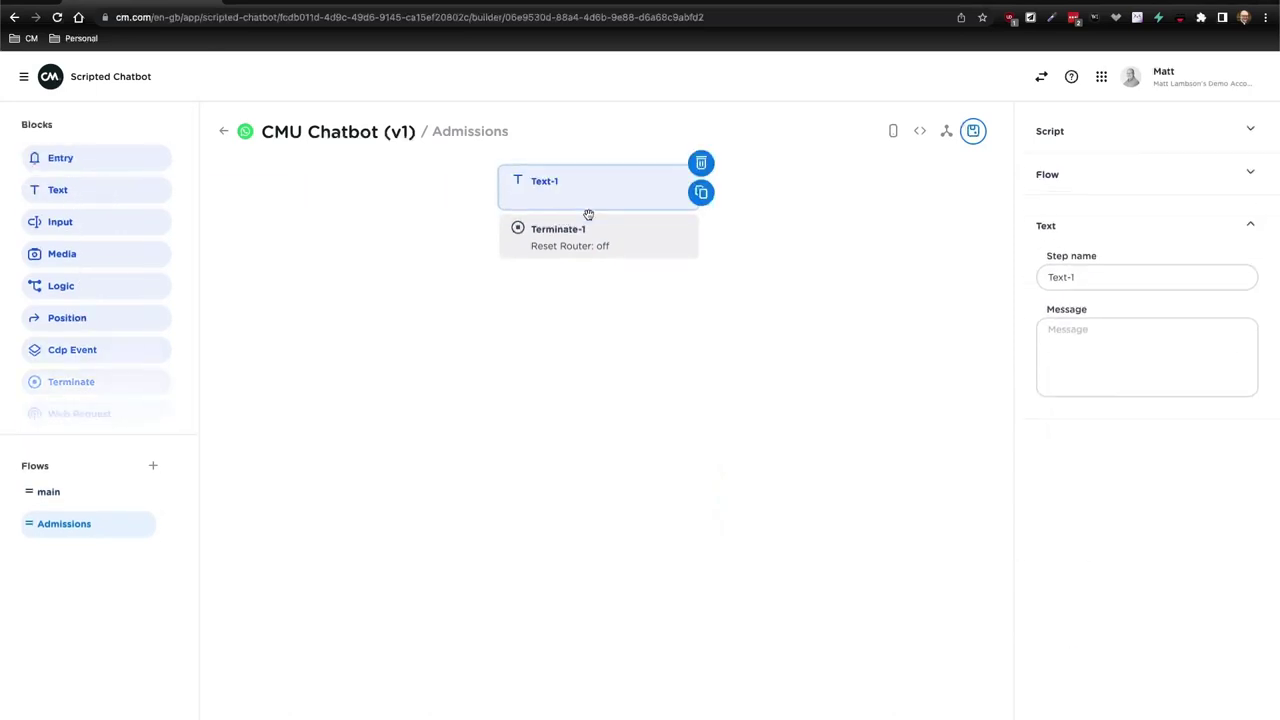
pyautogui.click(1078, 346)
pyautogui.write('asdf')
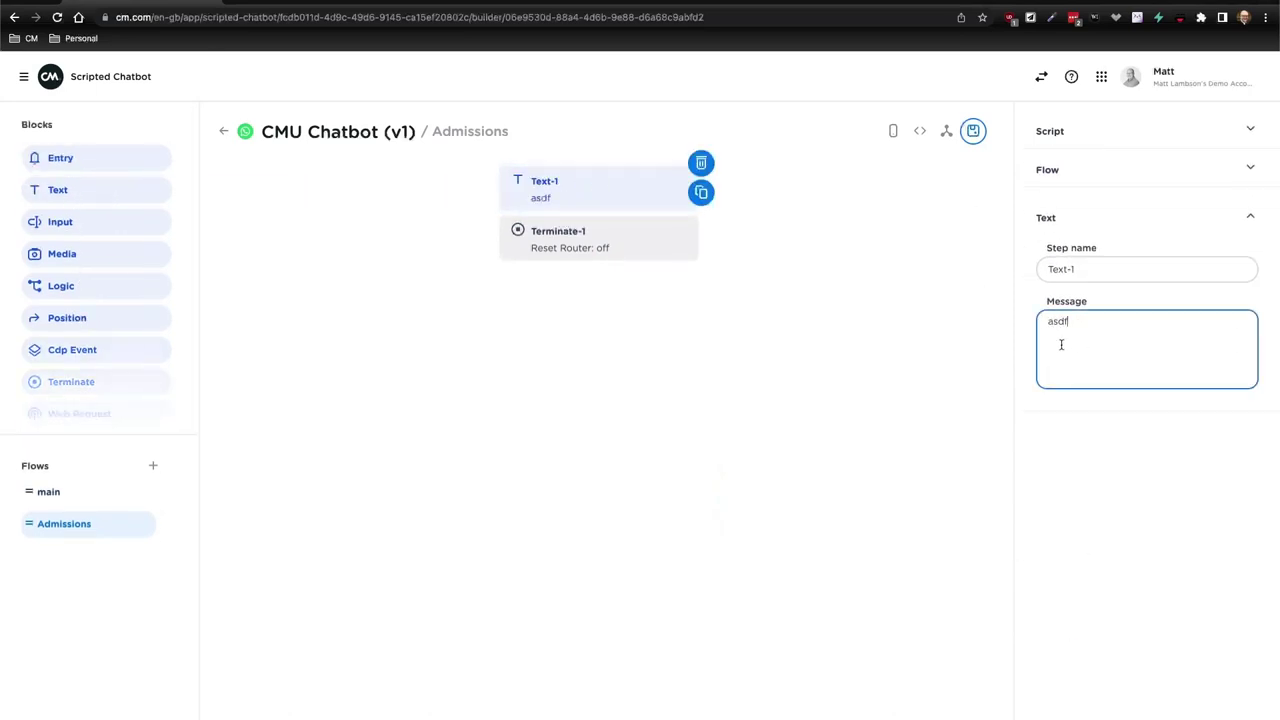
pyautogui.click(732, 345)
pyautogui.click(550, 200)
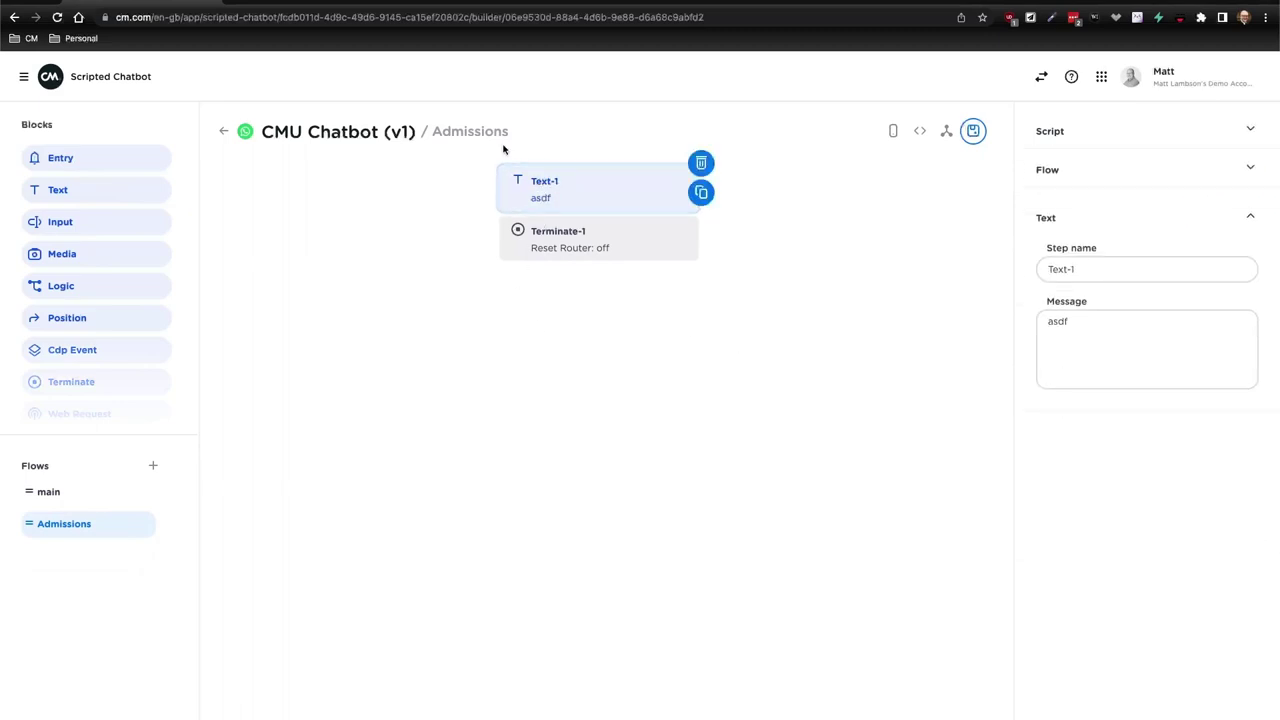
pyautogui.click(68, 495)
# Point Logic-1's Equals condition at the Admissions flow, step Text-1.
pyautogui.click(614, 558)
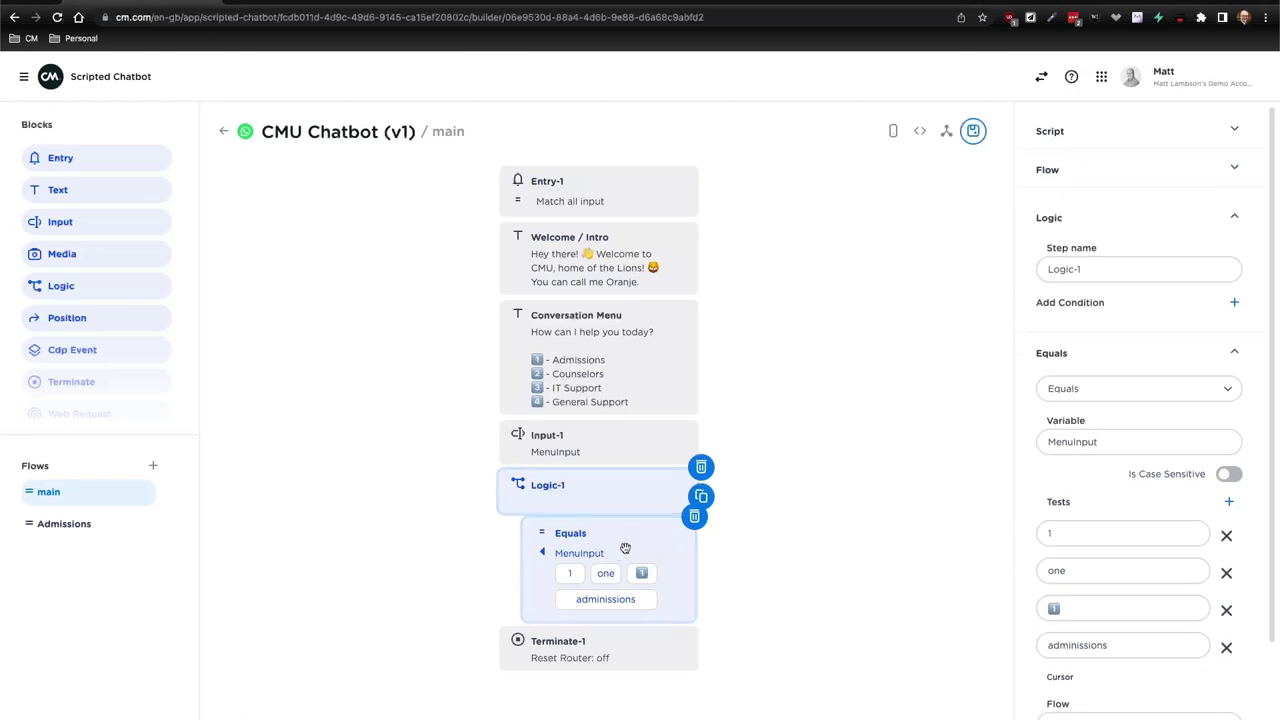
pyautogui.scroll(-3, 1081, 477)
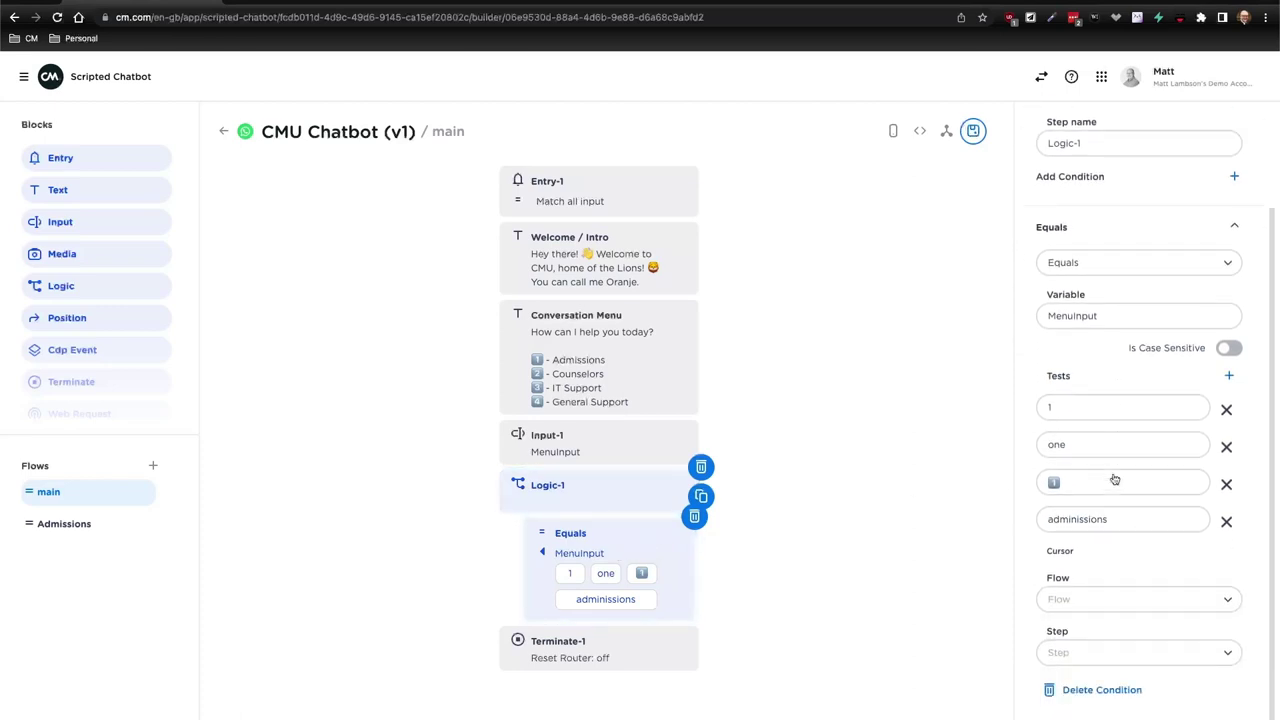
pyautogui.click(1105, 596)
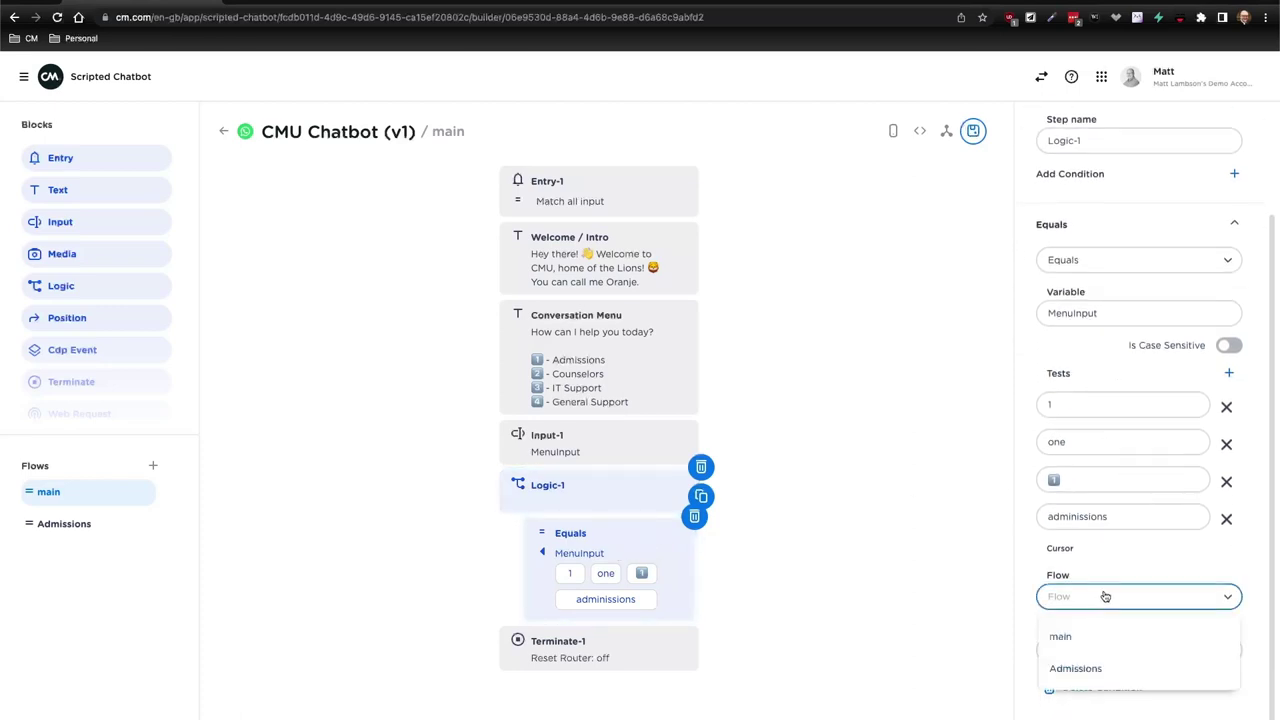
pyautogui.click(1076, 668)
pyautogui.click(1078, 651)
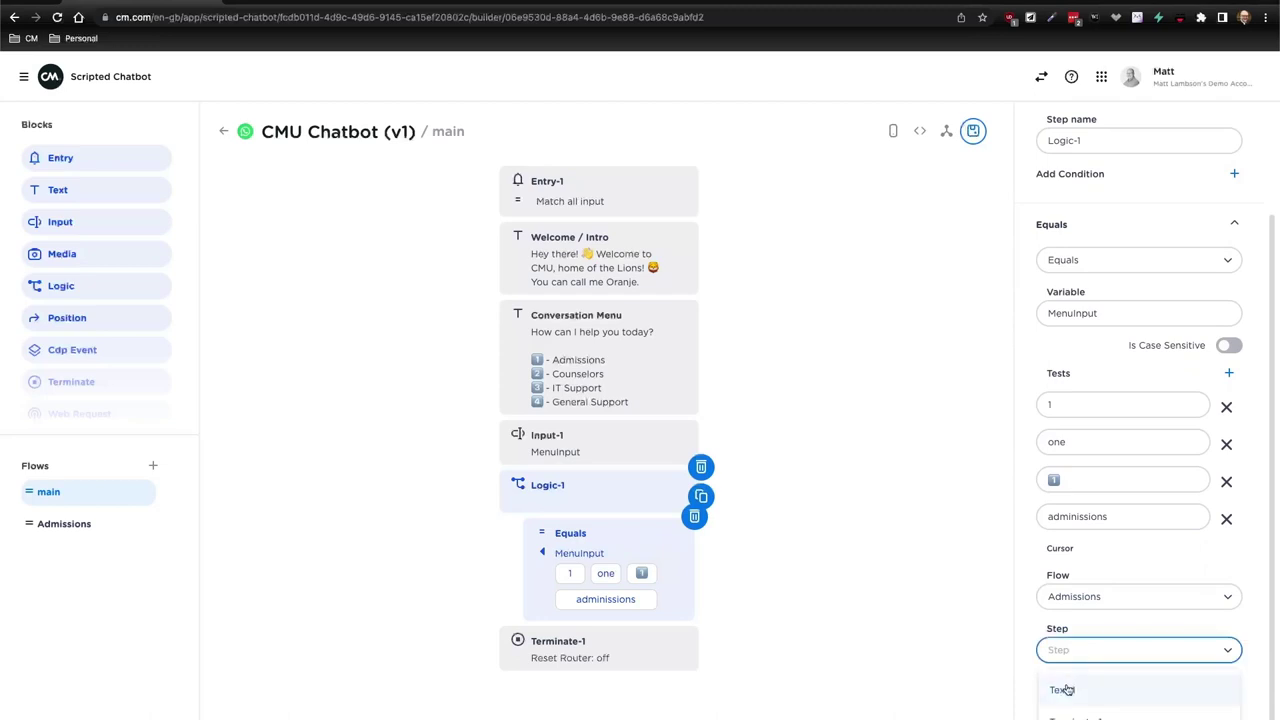
pyautogui.click(1062, 690)
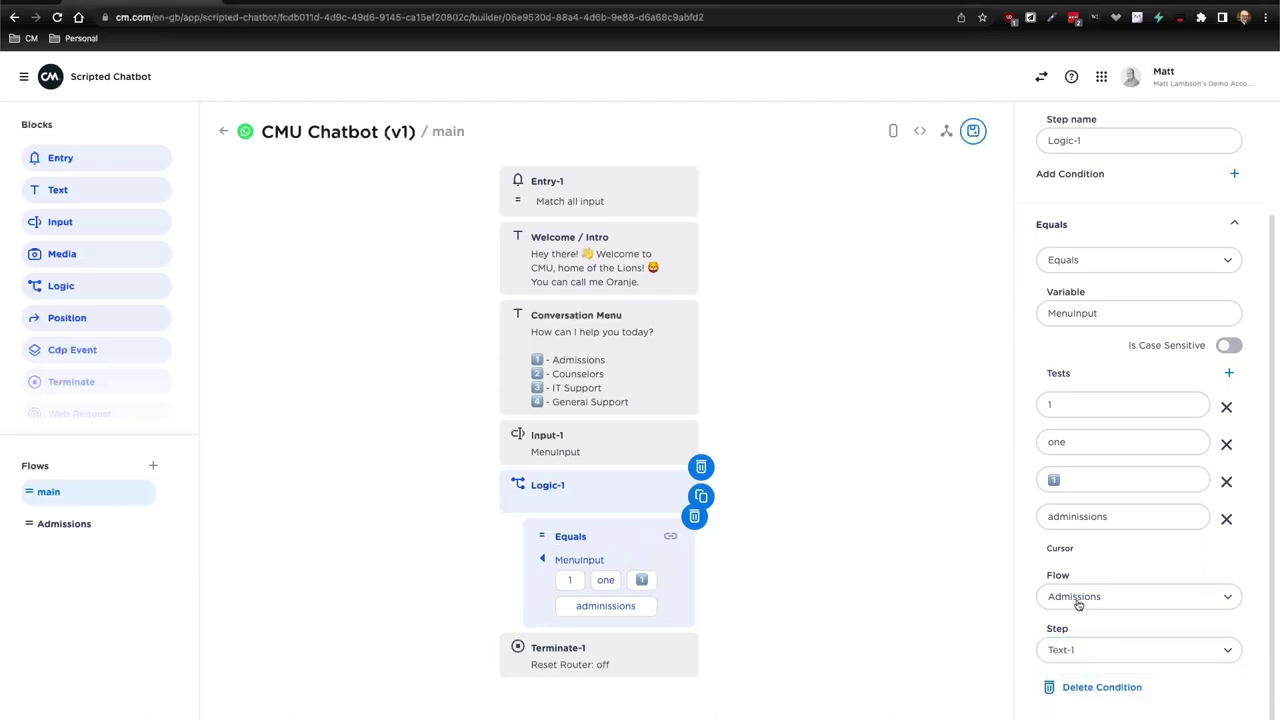
pyautogui.click(767, 596)
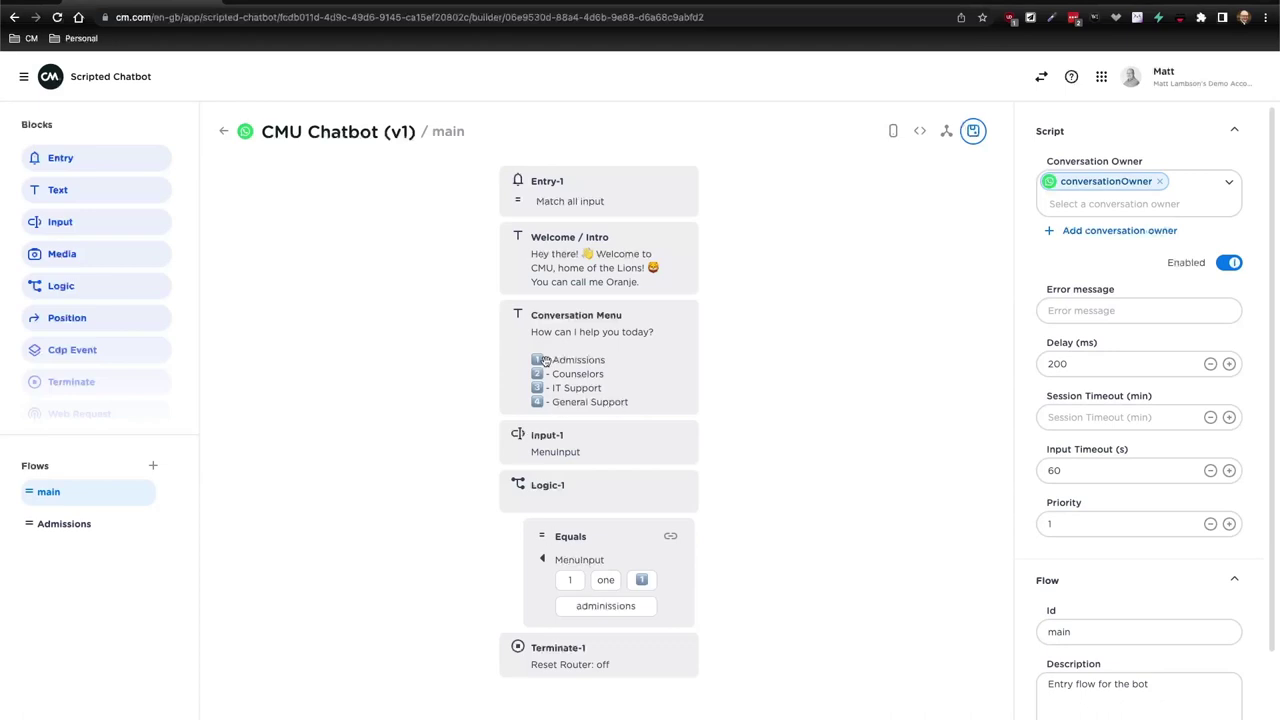
pyautogui.click(894, 132)
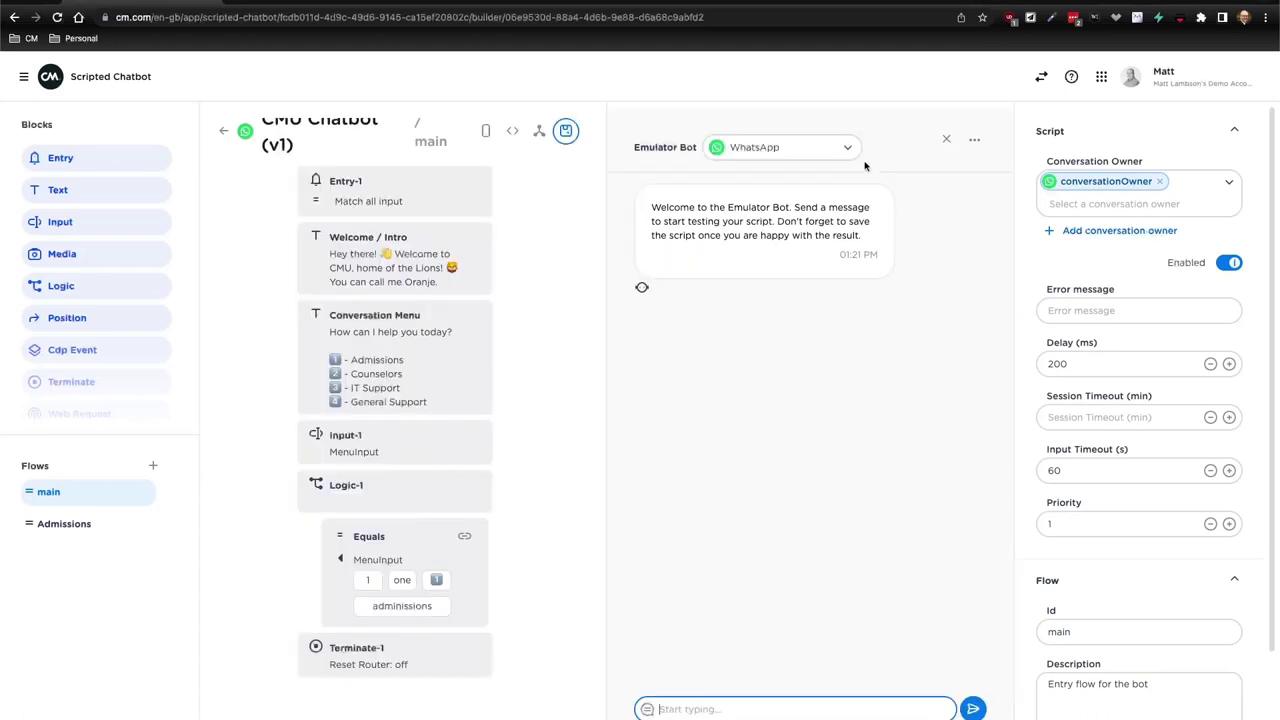
pyautogui.click(684, 709)
pyautogui.write('hi')
pyautogui.press('Return')
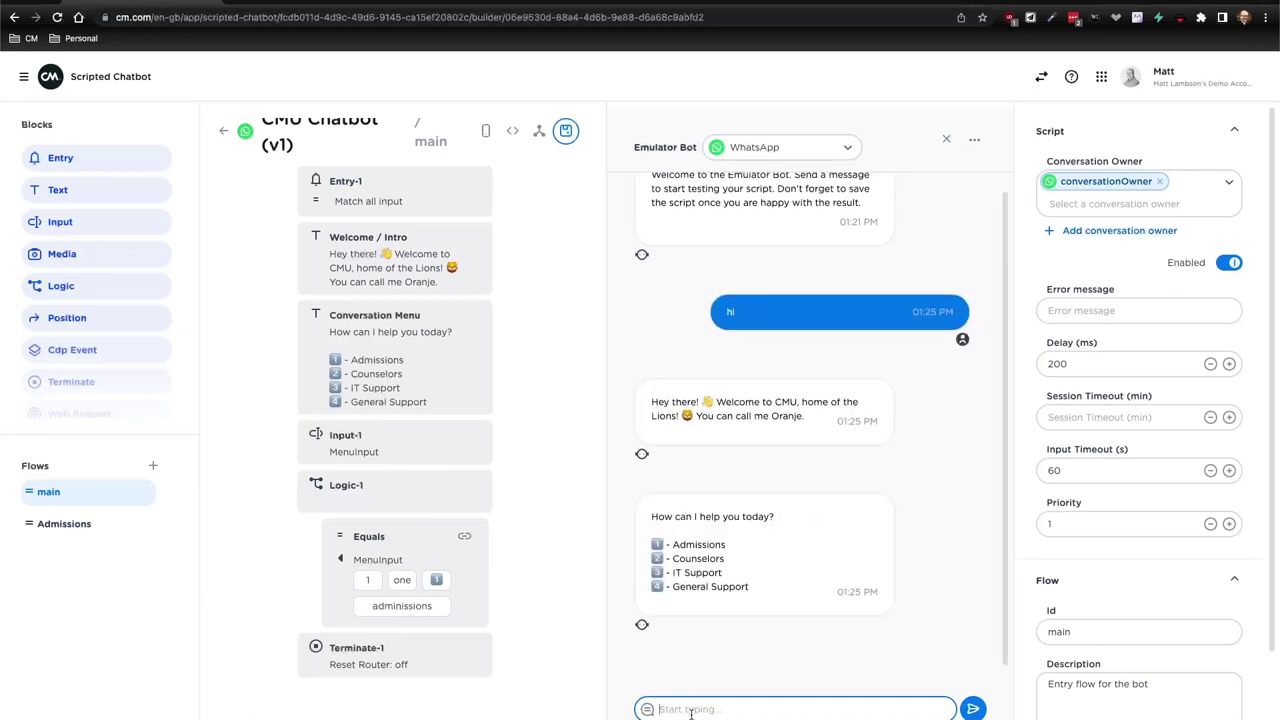
pyautogui.write('1')
pyautogui.click(973, 709)
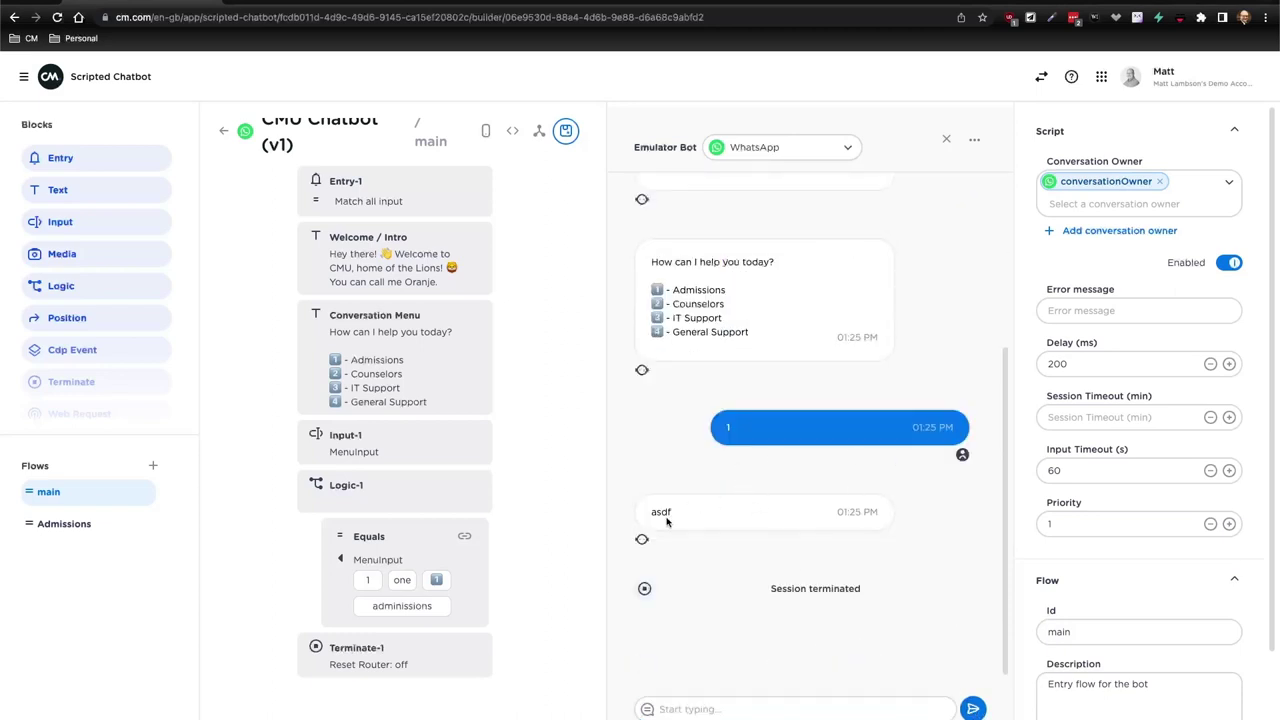
pyautogui.moveTo(680, 514); pyautogui.dragTo(650, 513)
pyautogui.click(69, 524)
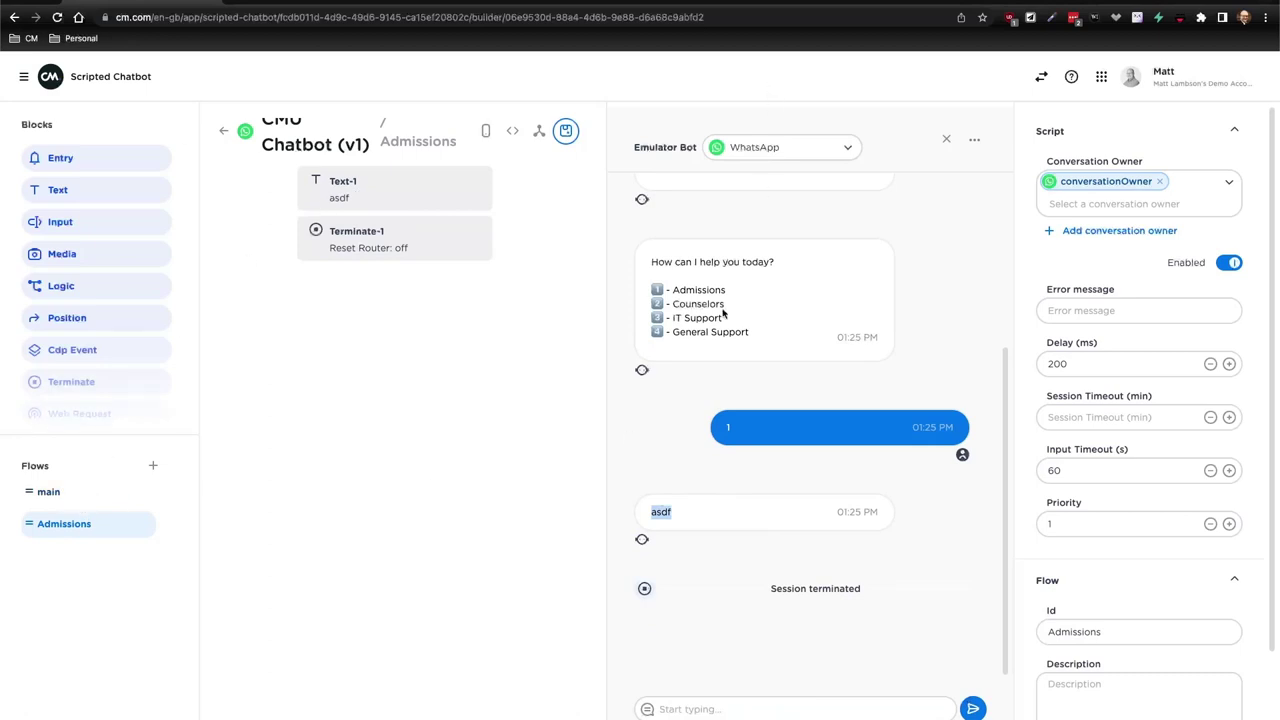
pyautogui.click(946, 139)
pyautogui.click(55, 493)
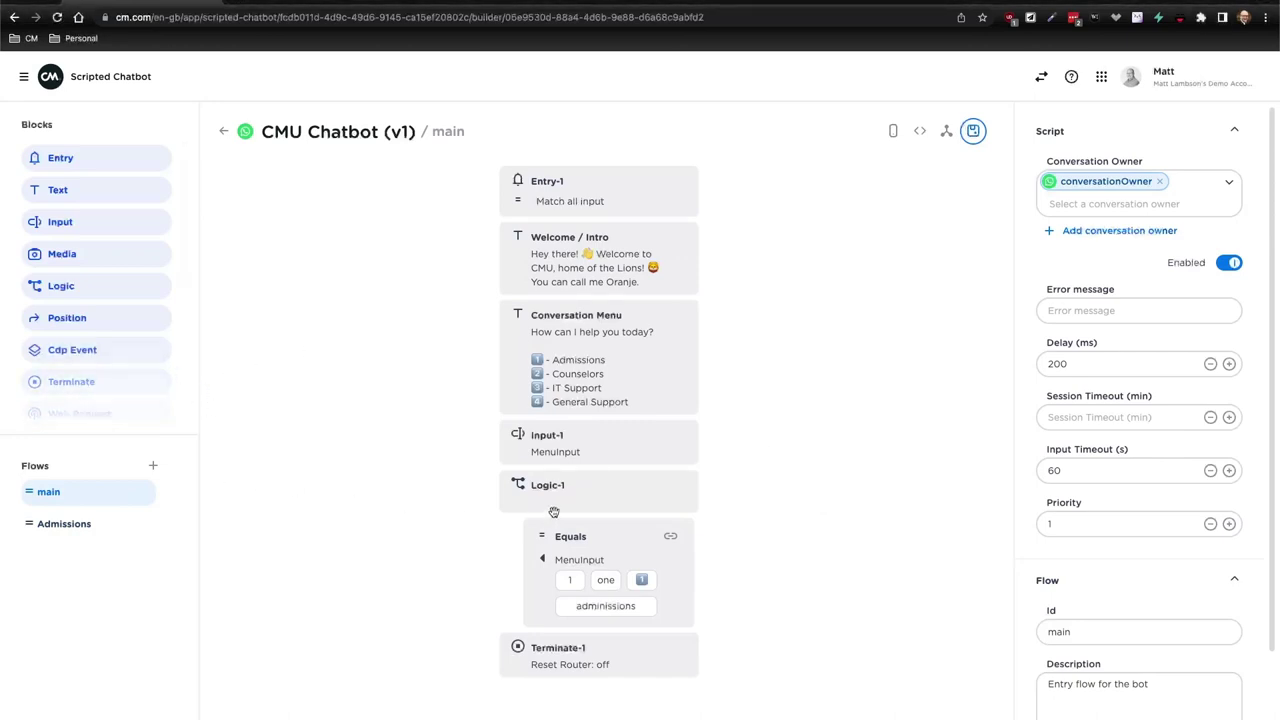
# Add a second Logic-1 condition on MenuInput with test values 2 and two.
pyautogui.click(580, 500)
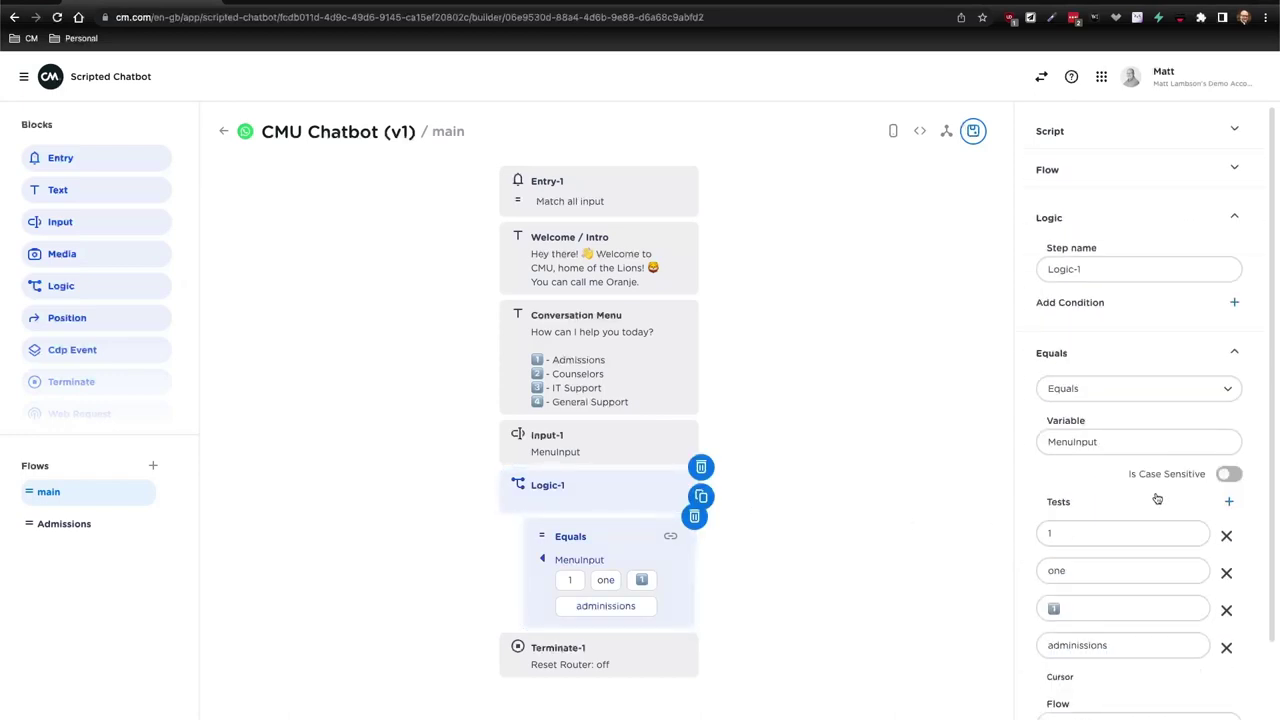
pyautogui.click(1223, 354)
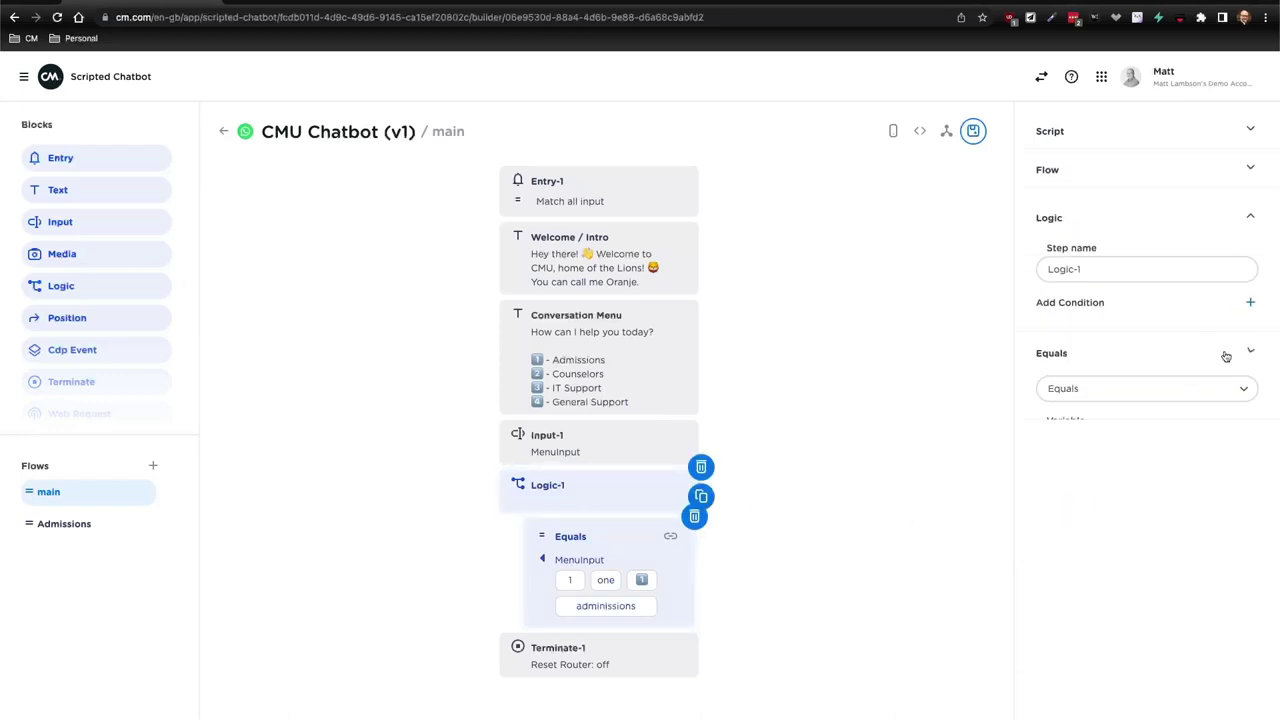
pyautogui.click(1250, 303)
pyautogui.click(1119, 479)
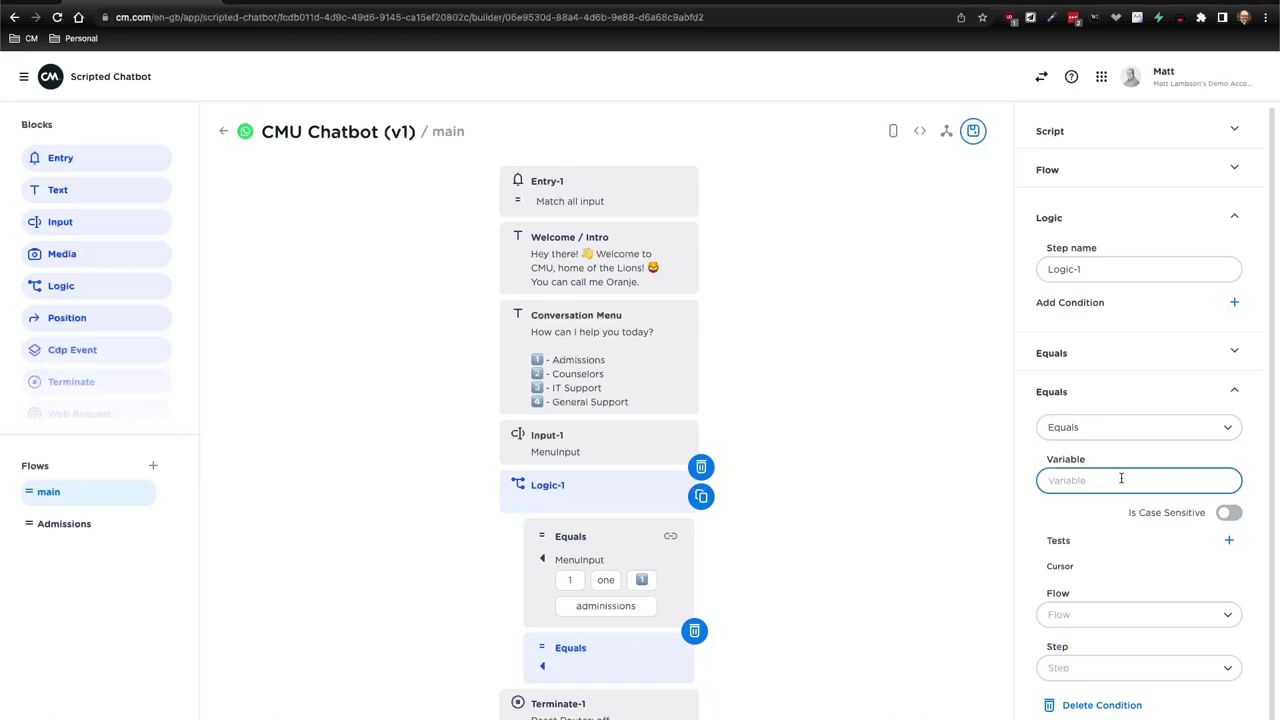
pyautogui.write('MenuInput')
pyautogui.click(1229, 540)
pyautogui.click(1109, 570)
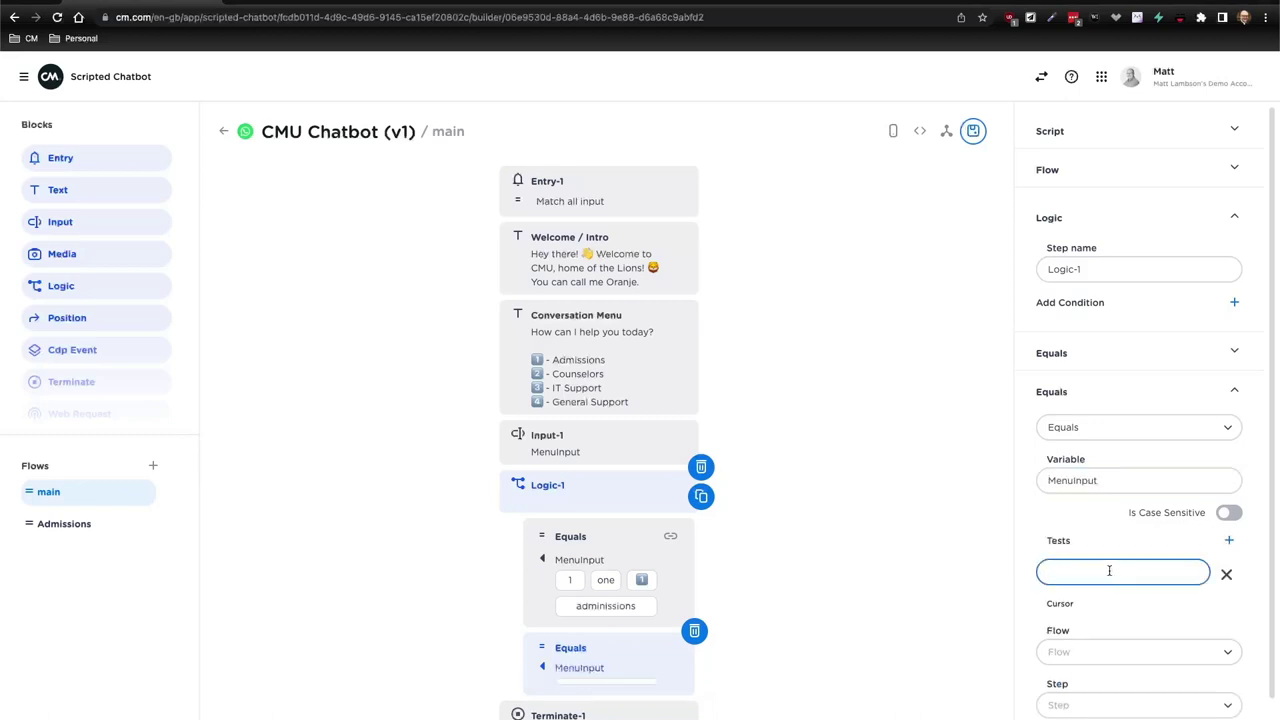
pyautogui.click(1229, 541)
pyautogui.click(1113, 607)
pyautogui.write('two')
# Add 2️⃣ and counselors as further test values, then create a new flow to rename.
pyautogui.click(1229, 540)
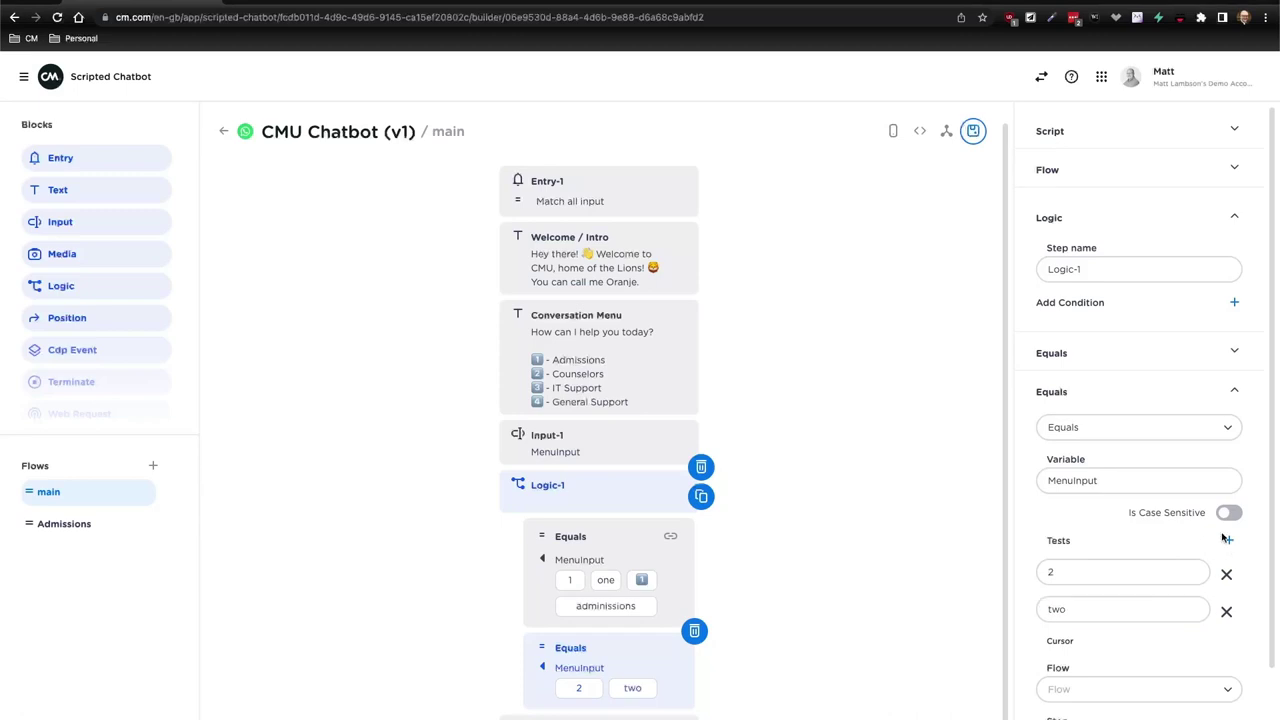
pyautogui.click(1083, 646)
pyautogui.press('ctrl+super+space')
pyautogui.click(987, 423)
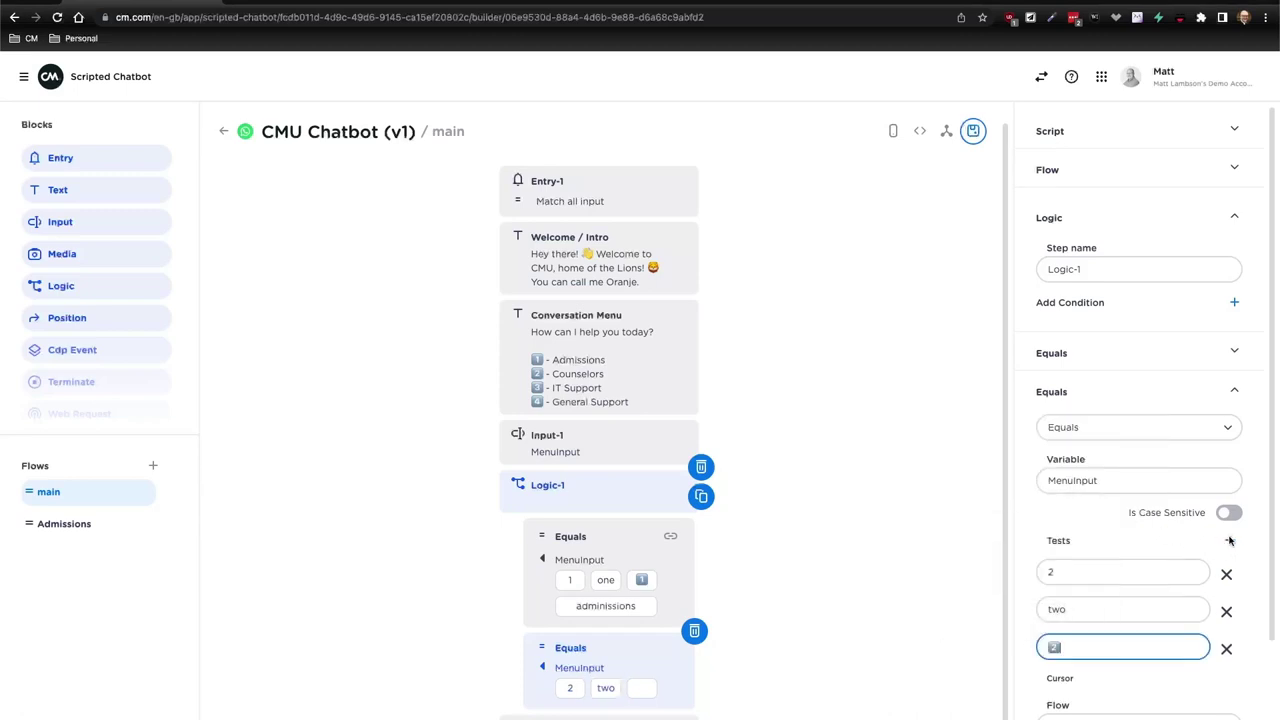
pyautogui.click(1229, 540)
pyautogui.click(1052, 682)
pyautogui.write('counselors')
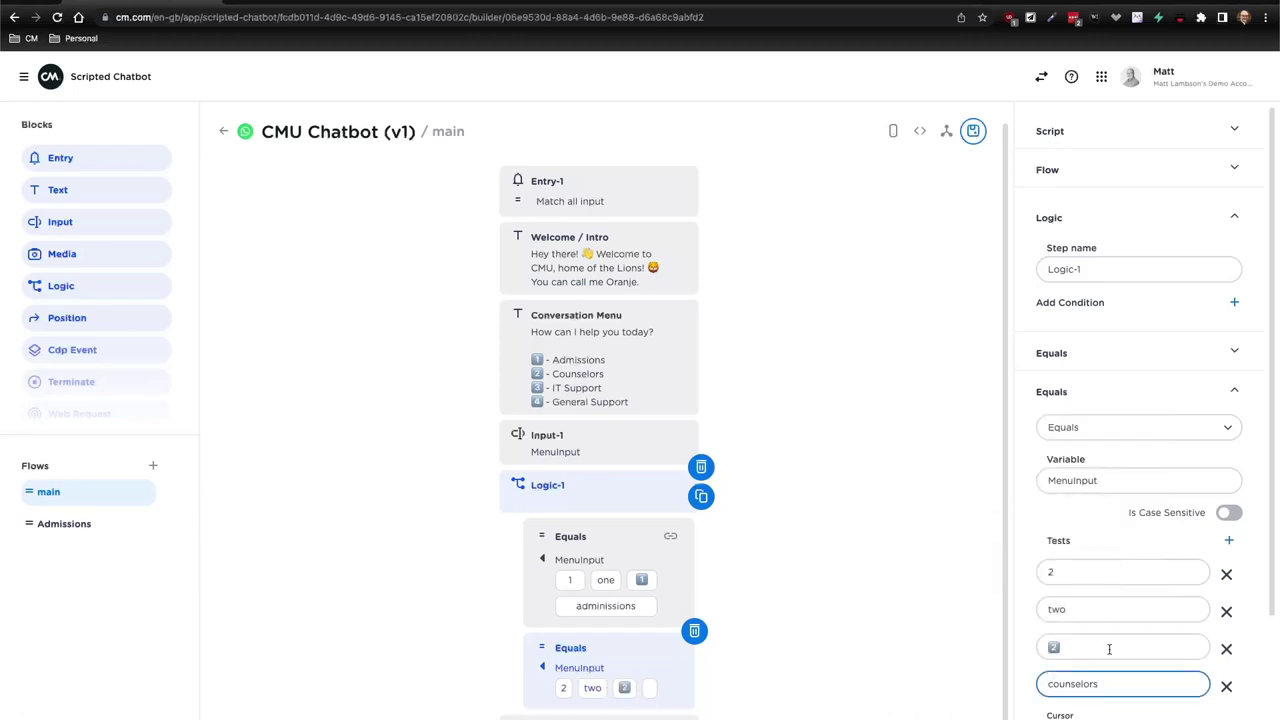
pyautogui.click(153, 465)
pyautogui.tripleClick(1106, 631)
# Name the new flow Counselors and give it a Text step reading 'Counselors Text'.
pyautogui.write('Counselors')
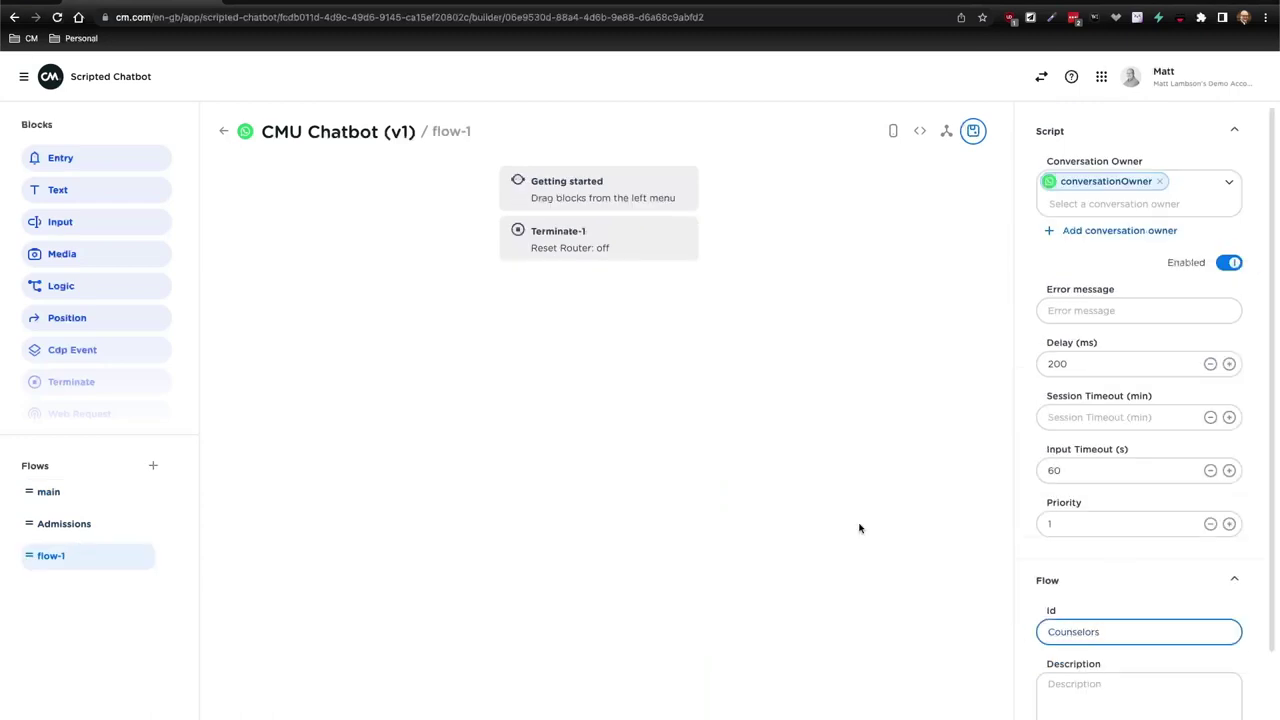
pyautogui.moveTo(57, 189); pyautogui.dragTo(597, 190)
pyautogui.write('Counselors Tex')
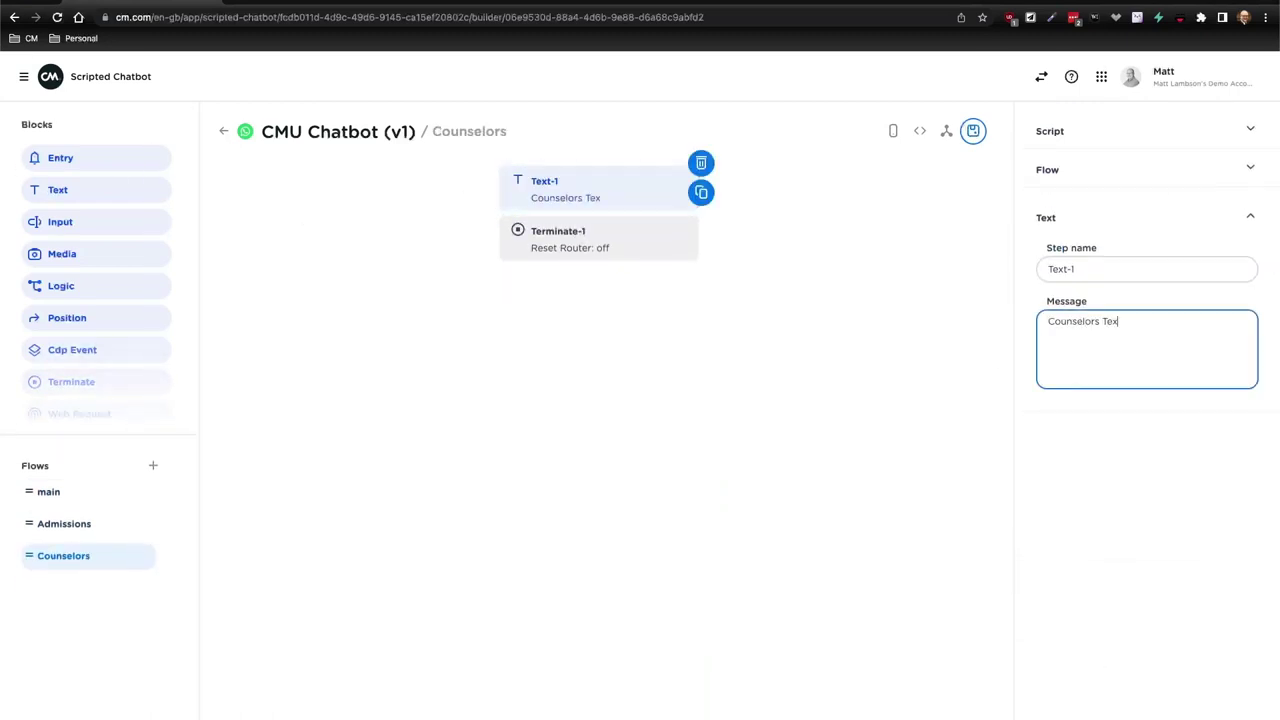
pyautogui.write('t')
pyautogui.click(45, 491)
# Create an IT Support flow with a Text step reading 'IT Support Text'.
pyautogui.click(153, 465)
pyautogui.tripleClick(1086, 630)
pyautogui.write('a')
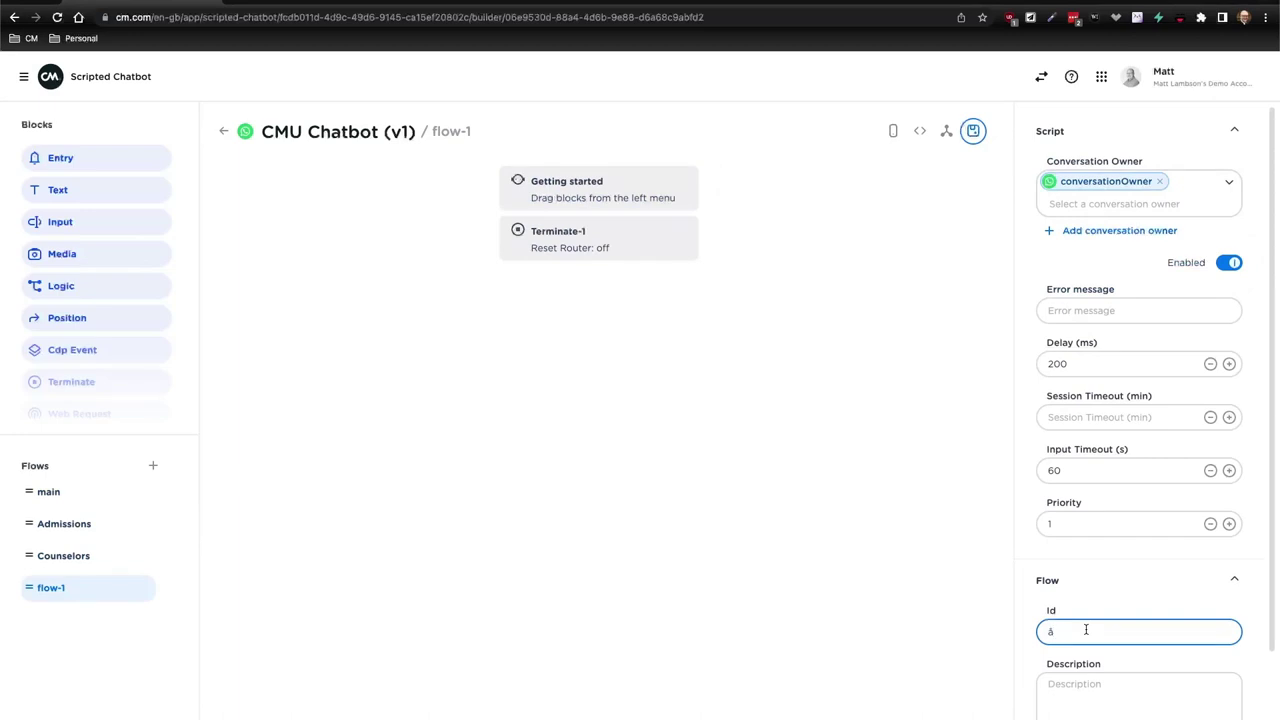
pyautogui.write('T Support')
pyautogui.moveTo(57, 189); pyautogui.dragTo(595, 190)
pyautogui.click(1111, 331)
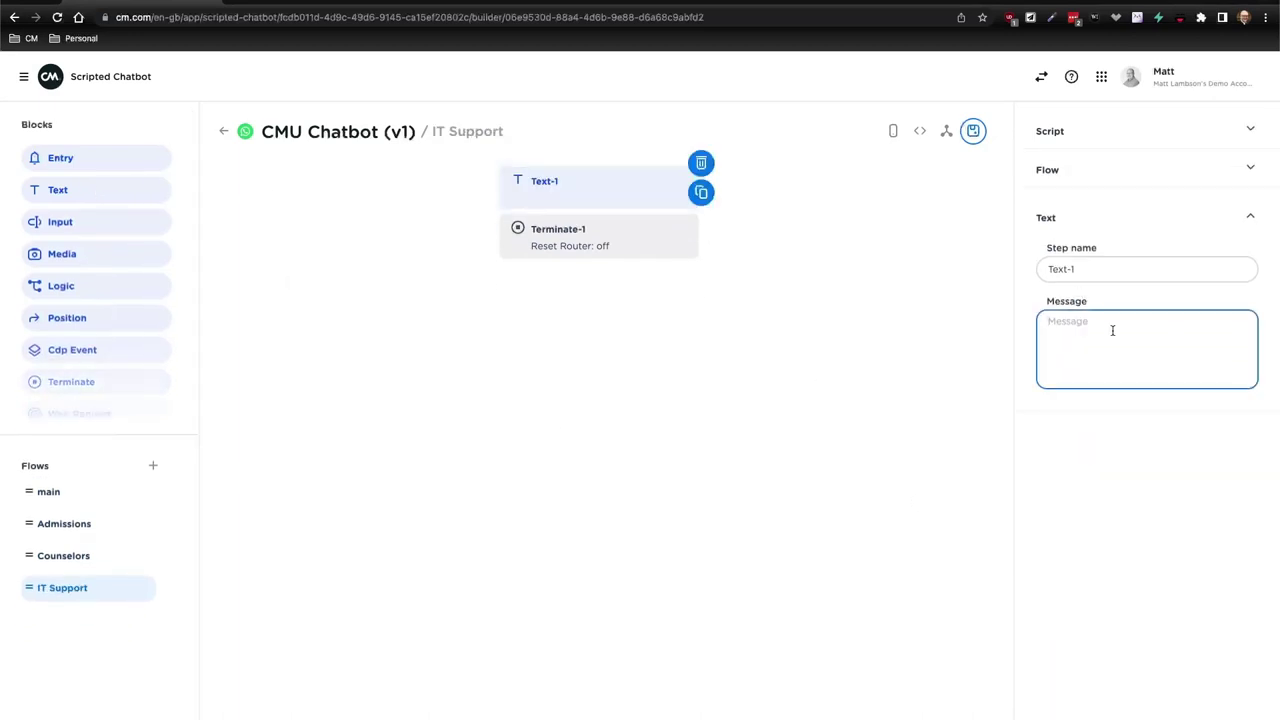
pyautogui.write('IT Support Text')
# Create a General Support flow with a placeholder General Support text message.
pyautogui.click(153, 465)
pyautogui.tripleClick(1097, 631)
pyautogui.write('General Support')
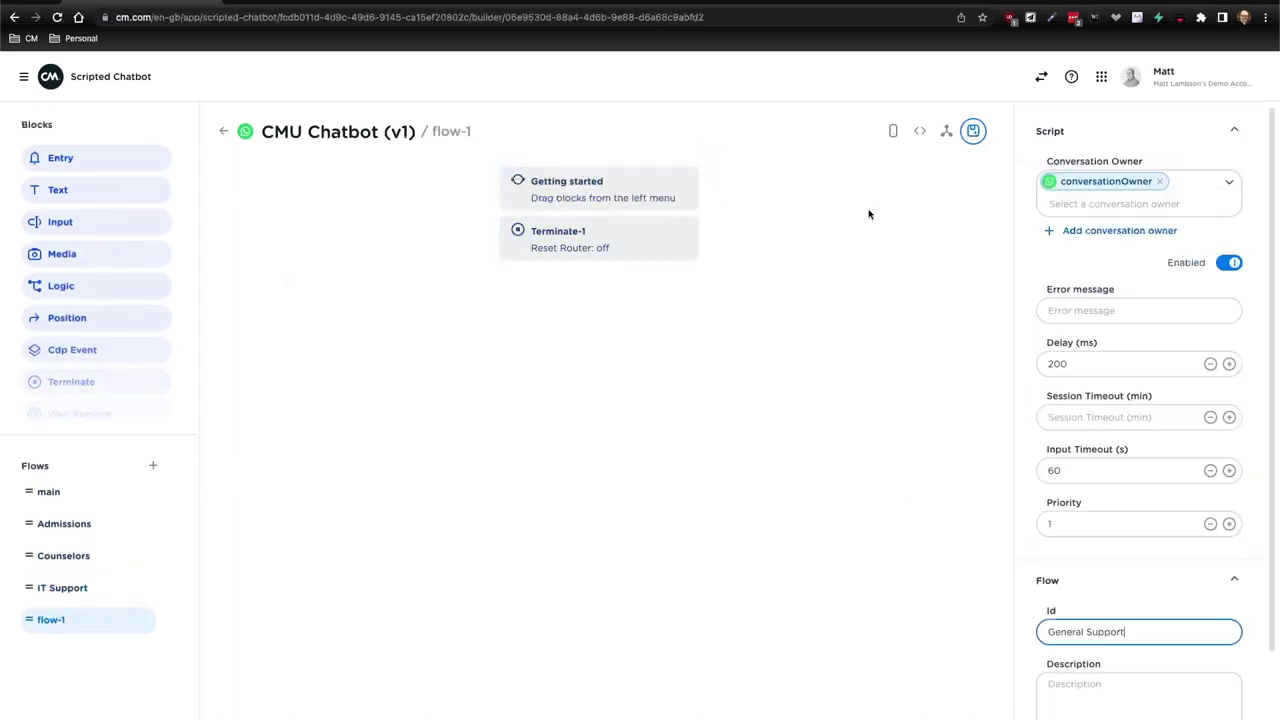
pyautogui.moveTo(57, 189); pyautogui.dragTo(595, 190)
pyautogui.click(1111, 340)
pyautogui.write('General Support Tex')
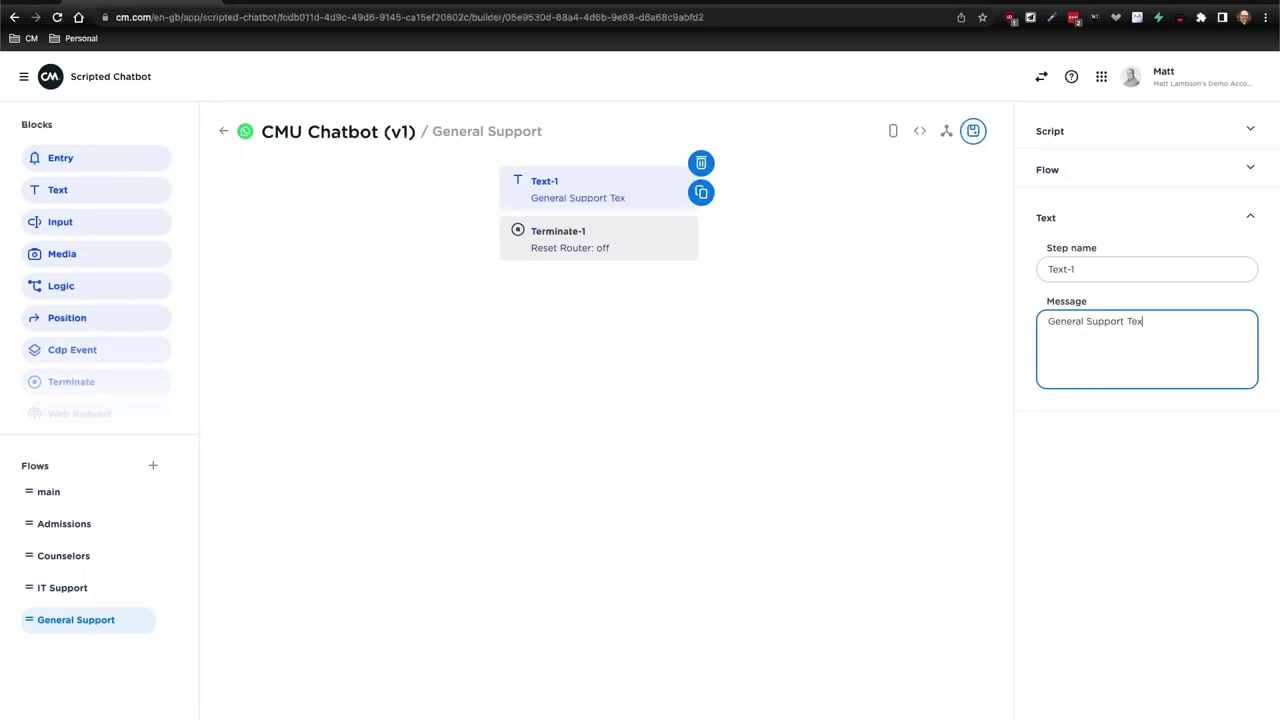
pyautogui.click(48, 491)
pyautogui.click(598, 492)
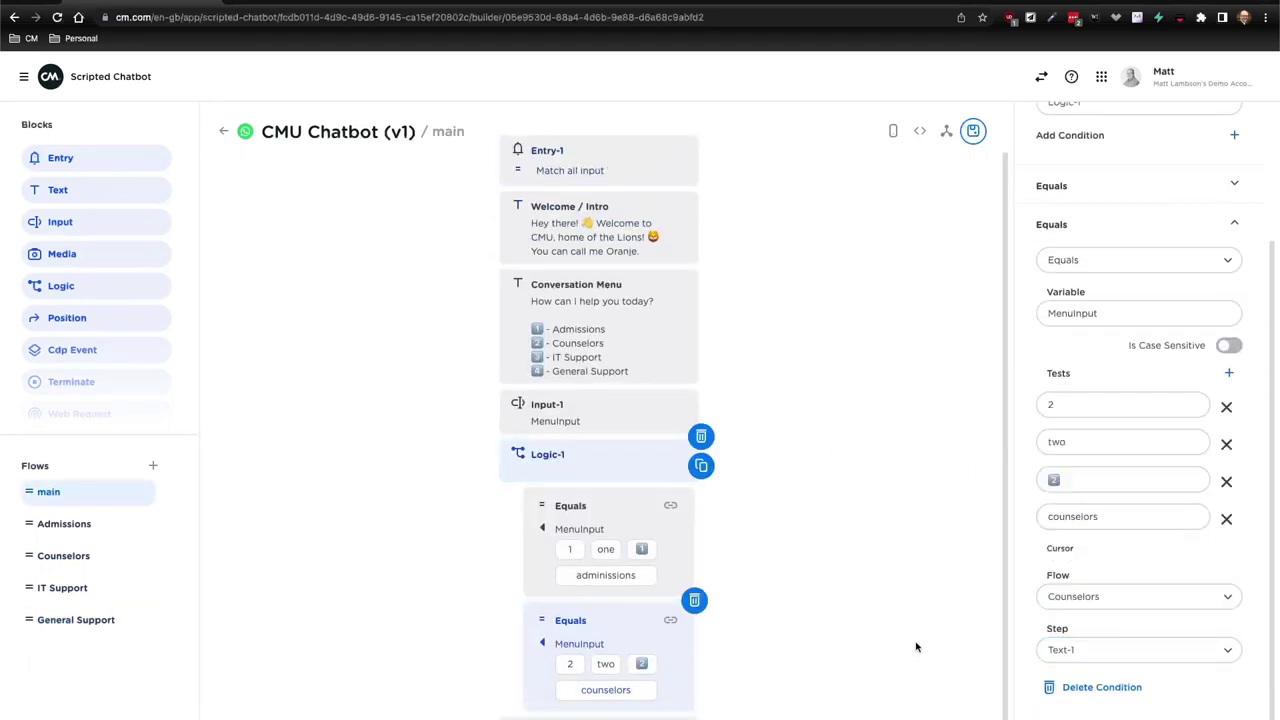
# Add a third Logic-1 condition matching MenuInput to 3, three, 3️⃣ or IT Support.
pyautogui.click(914, 646)
pyautogui.click(622, 468)
pyautogui.click(1238, 303)
pyautogui.write('MenuInput')
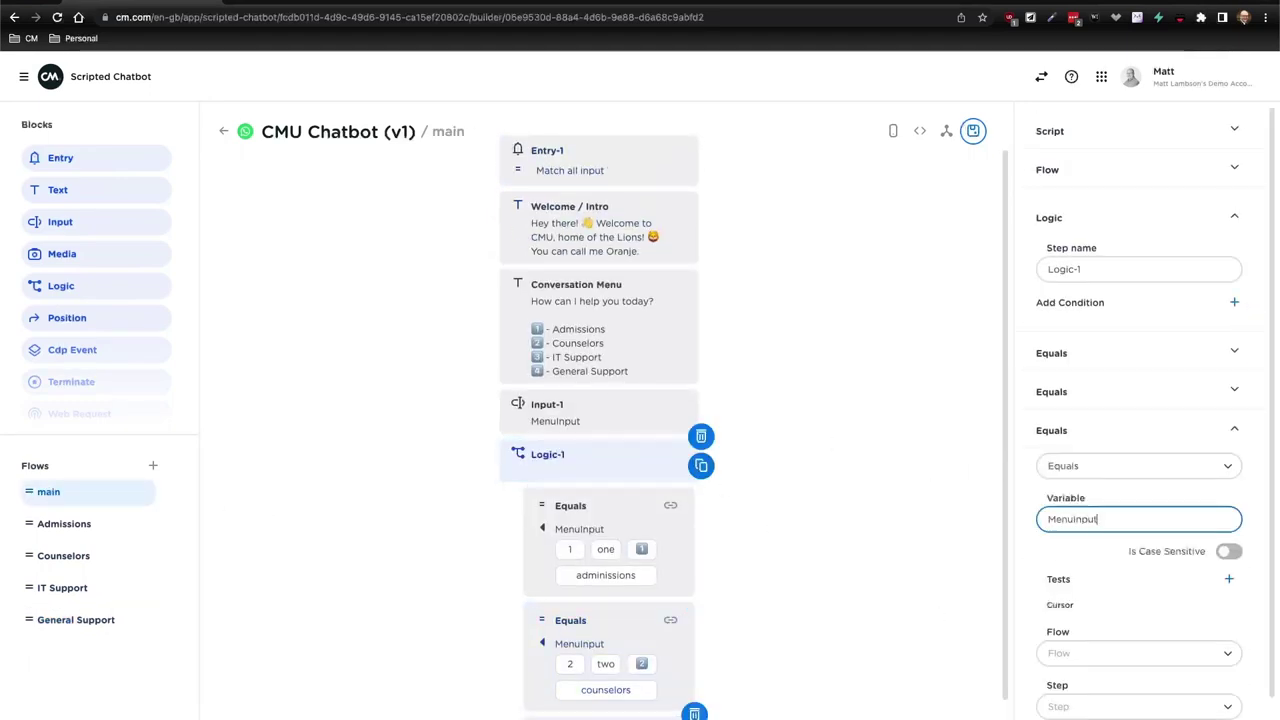
pyautogui.click(1229, 580)
pyautogui.write('3')
pyautogui.click(1120, 591)
pyautogui.write('three')
pyautogui.click(1122, 628)
pyautogui.press('ctrl+super+space')
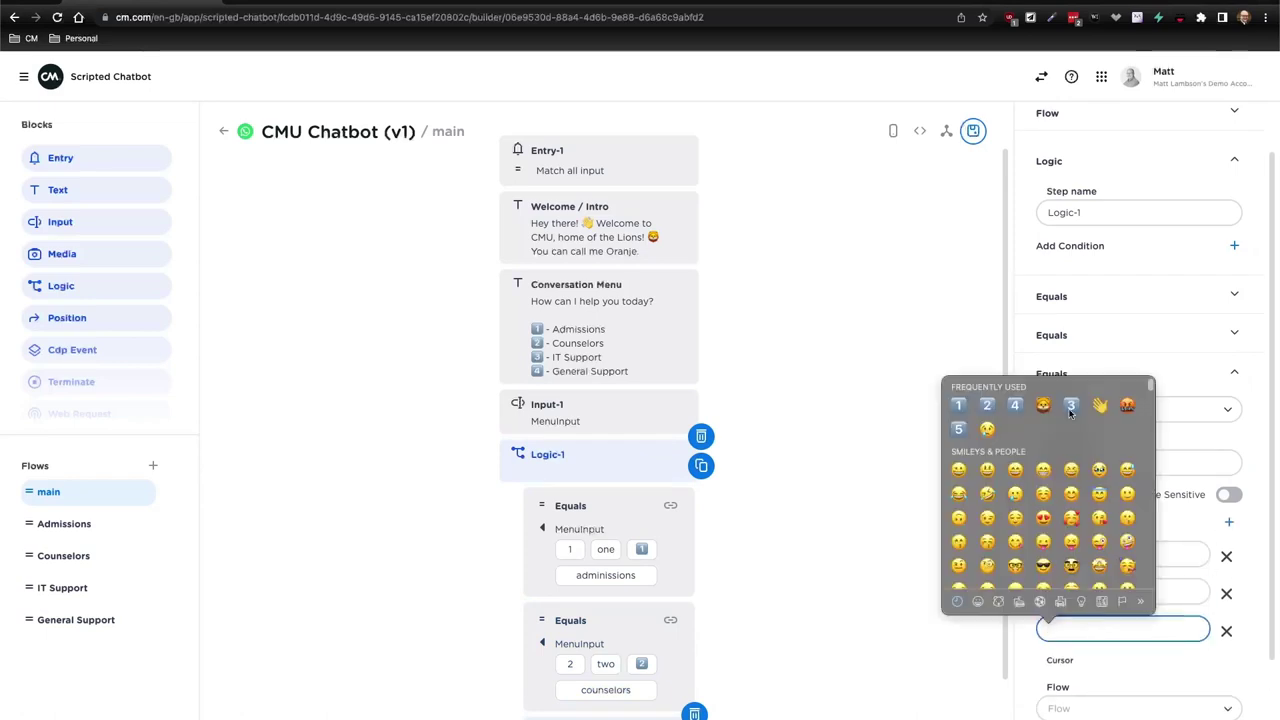
pyautogui.click(960, 409)
pyautogui.click(1122, 666)
pyautogui.write('IT Support')
# Route that third condition to the IT Support flow's Text-1 step.
pyautogui.scroll(-3, 1110, 600)
pyautogui.click(1110, 596)
pyautogui.click(1100, 700)
pyautogui.click(1138, 650)
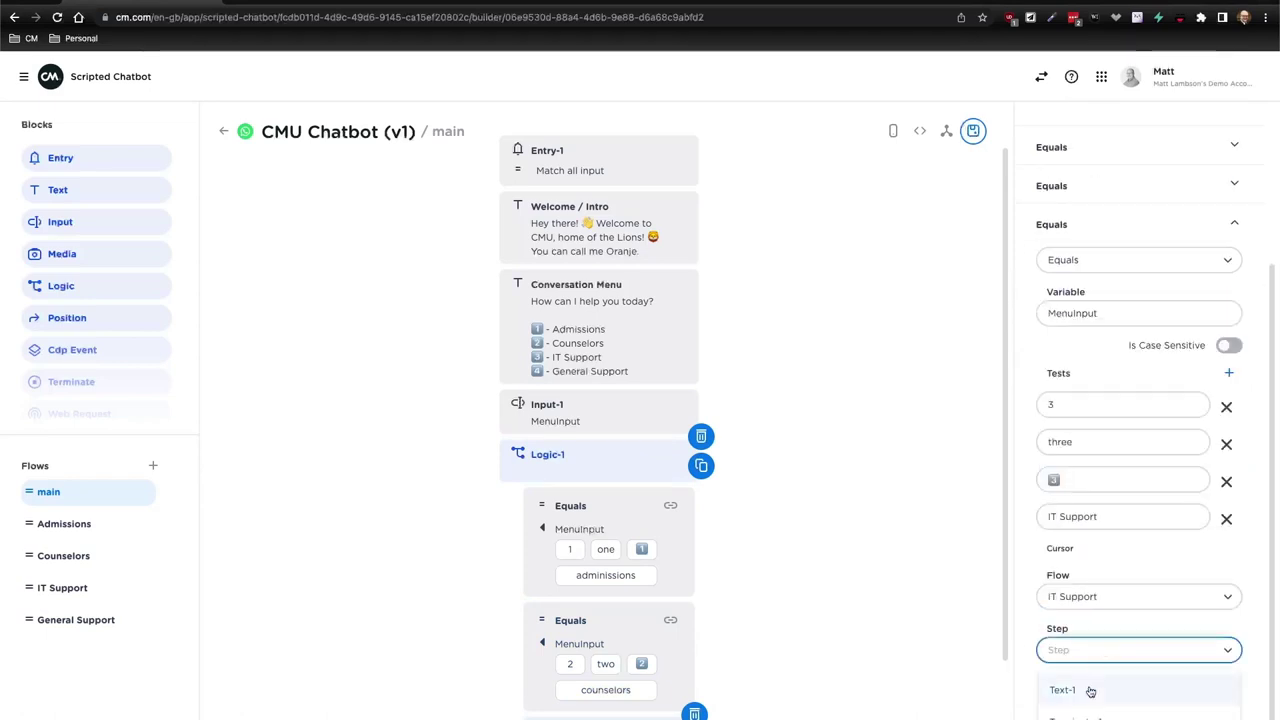
pyautogui.click(1100, 688)
# Add a fourth MenuInput condition for 4, four, 4️⃣, general support, general, routed to General Support.
pyautogui.click(1234, 302)
pyautogui.write('MenuInput')
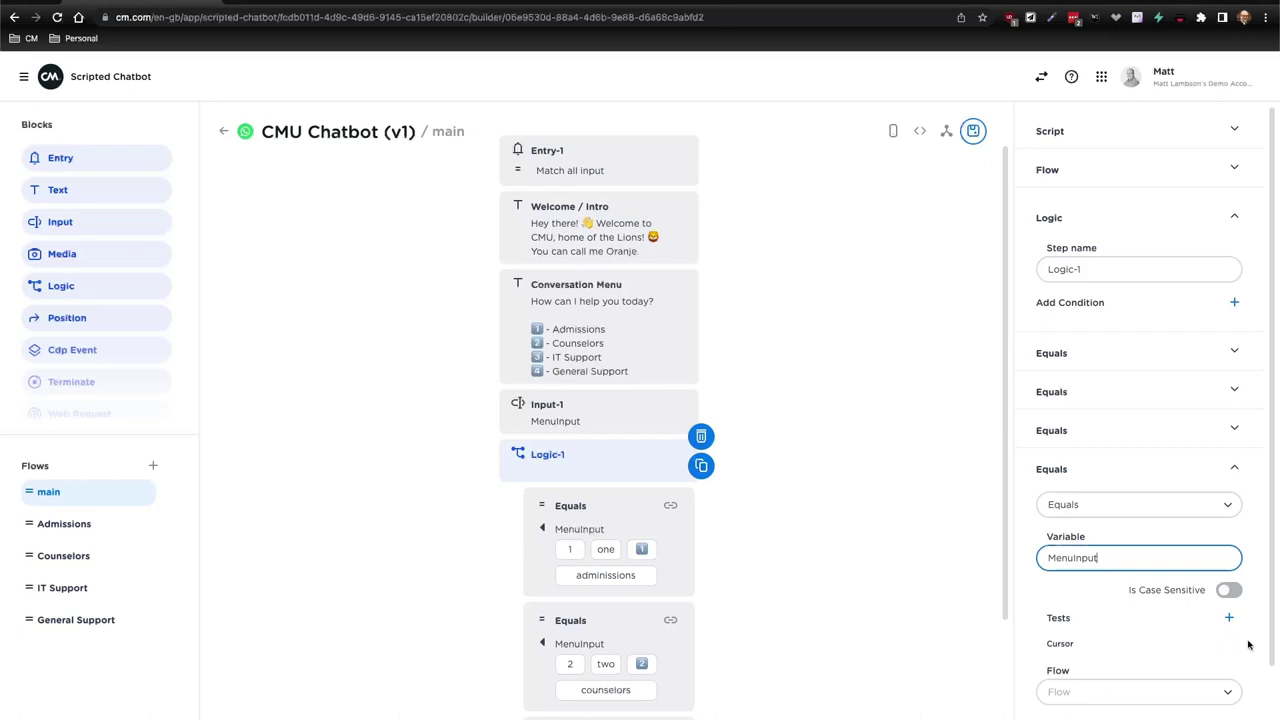
pyautogui.click(1229, 617)
pyautogui.write('4')
pyautogui.click(1122, 686)
pyautogui.write('four')
pyautogui.click(1101, 716)
pyautogui.press('ctrl+super+space')
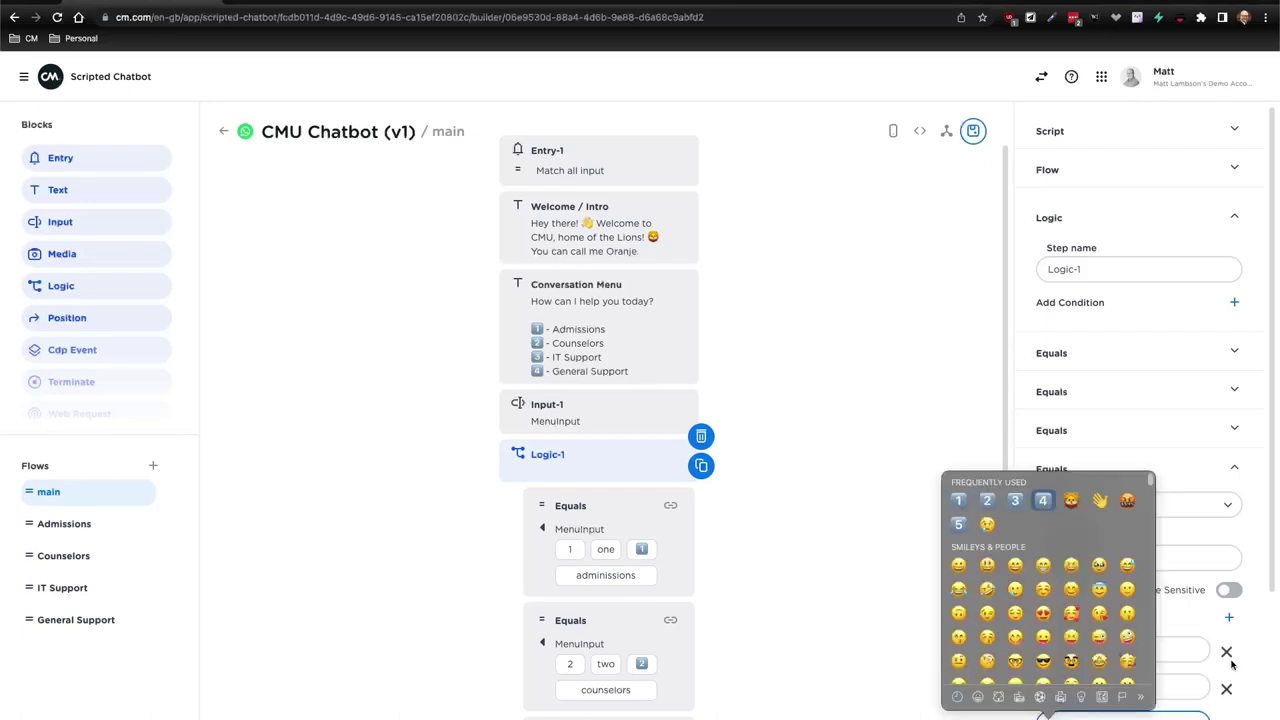
pyautogui.press('Return')
pyautogui.write('general support')
pyautogui.press('Return')
pyautogui.write('general')
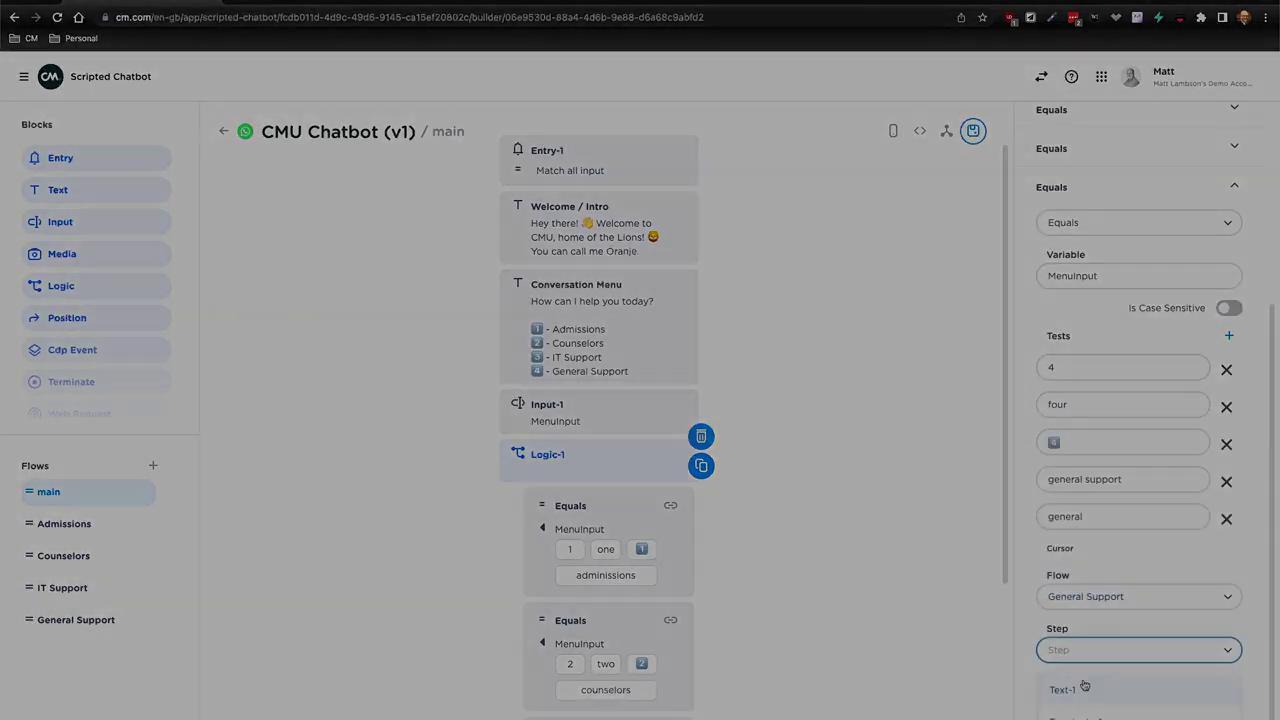
pyautogui.click(1057, 689)
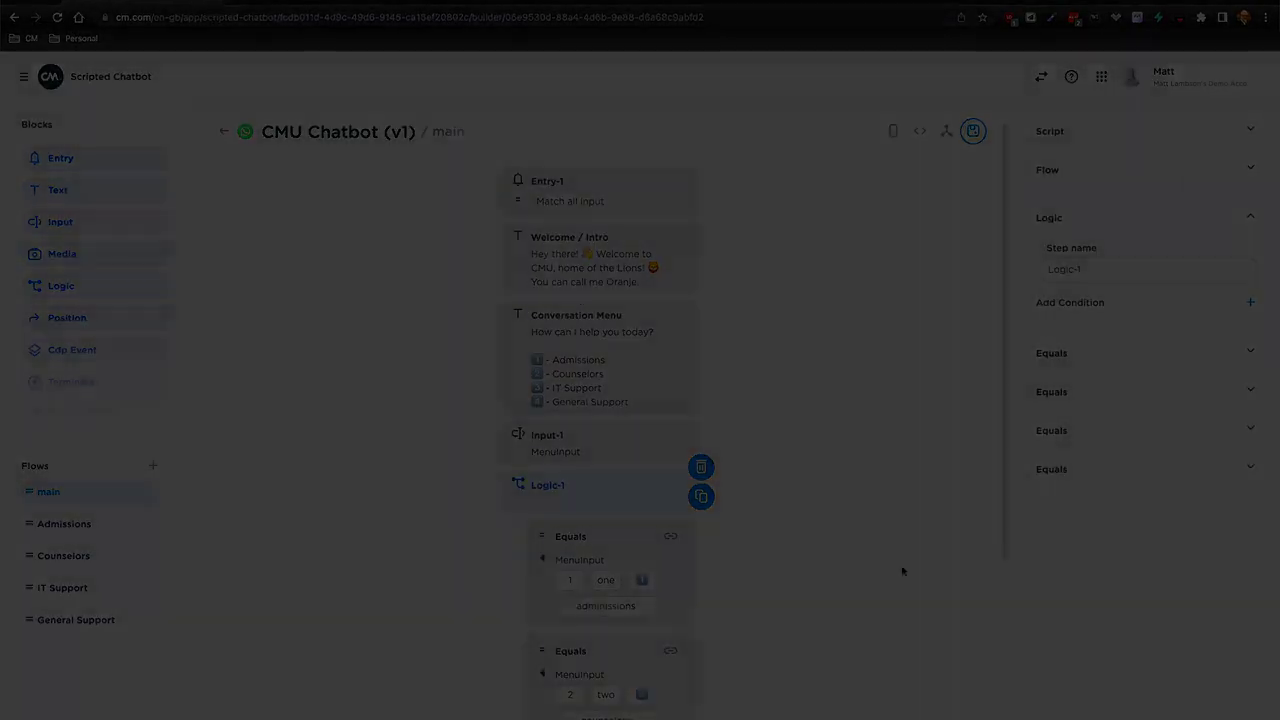
pyautogui.scroll(-3, 737, 496)
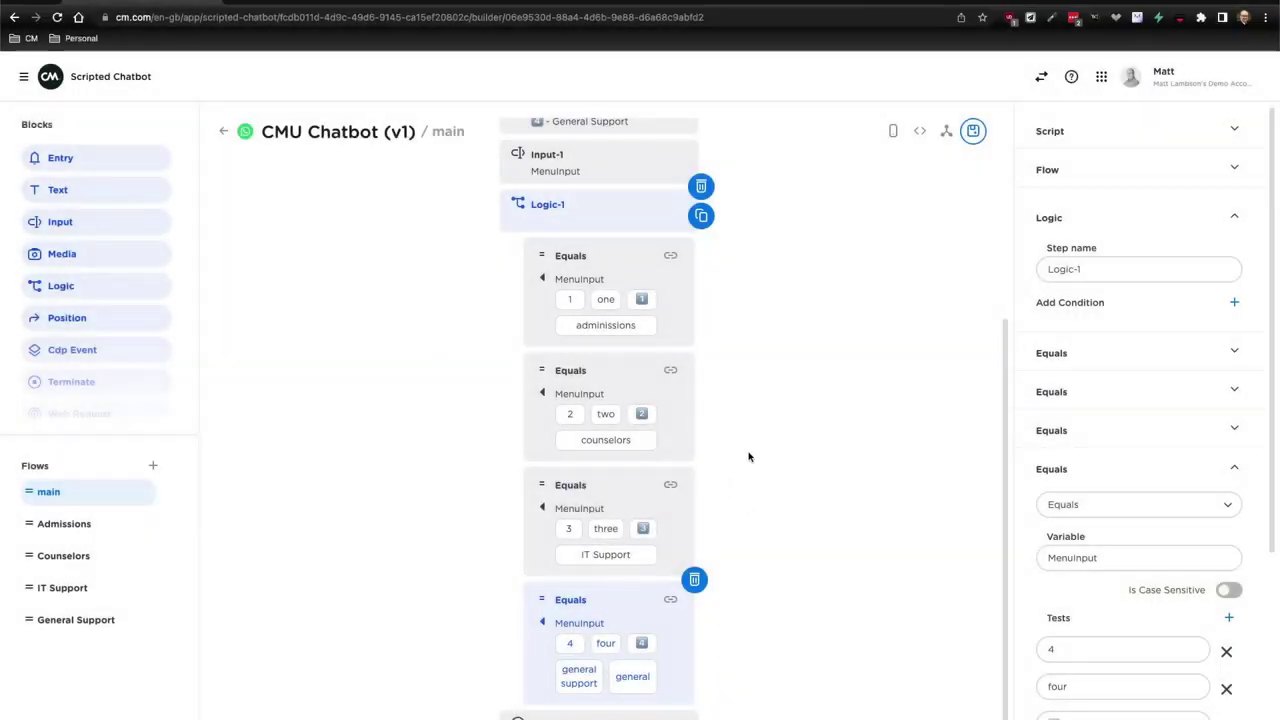
pyautogui.scroll(1, 752, 460)
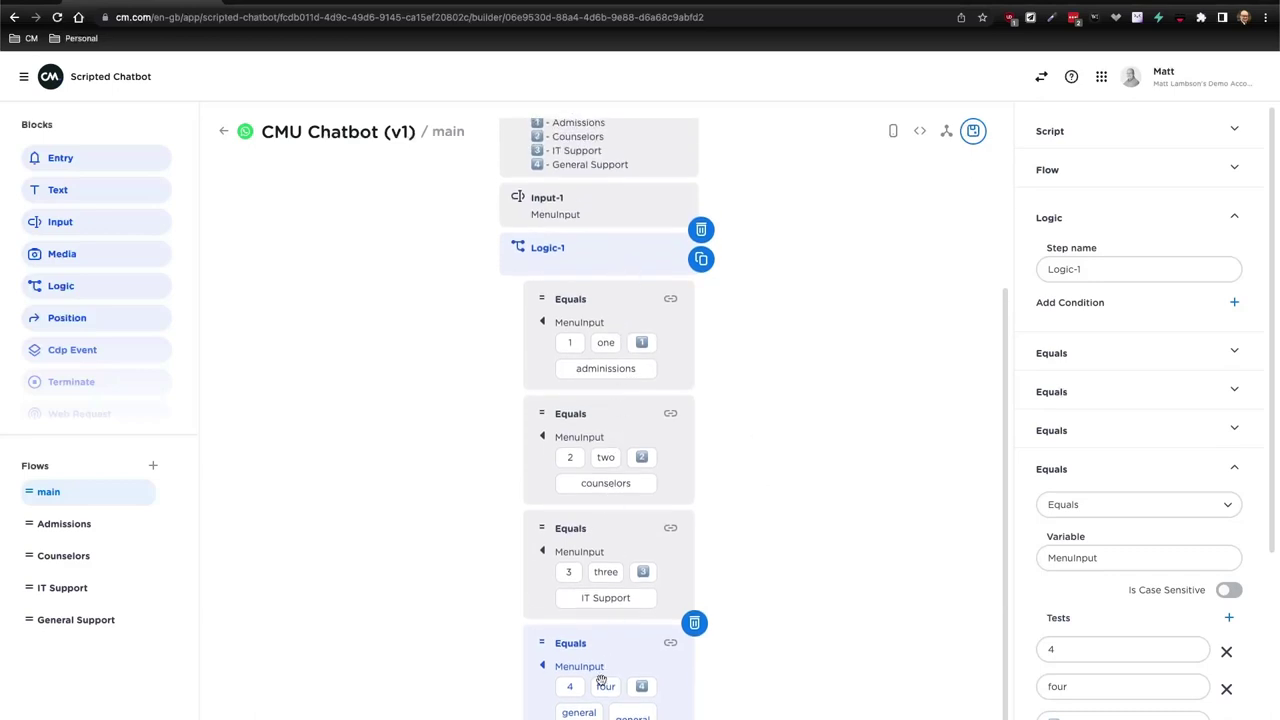
pyautogui.scroll(-1, 569, 358)
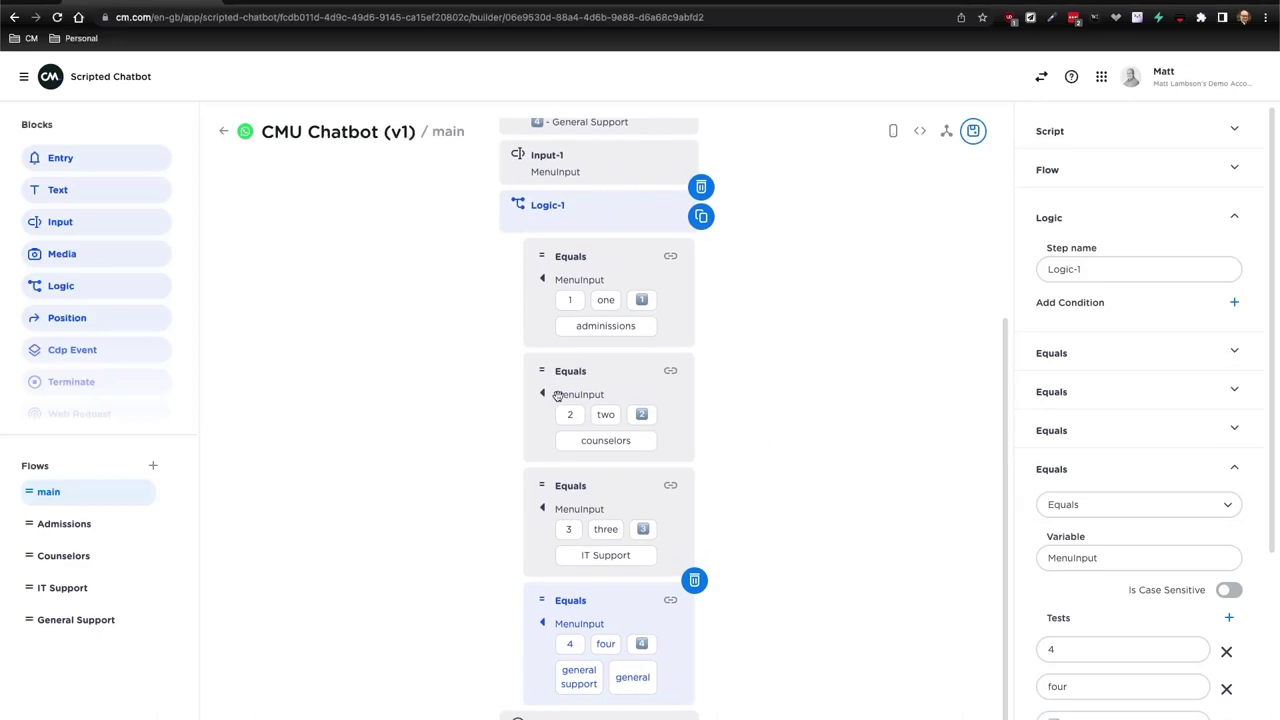
pyautogui.scroll(5, 545, 310)
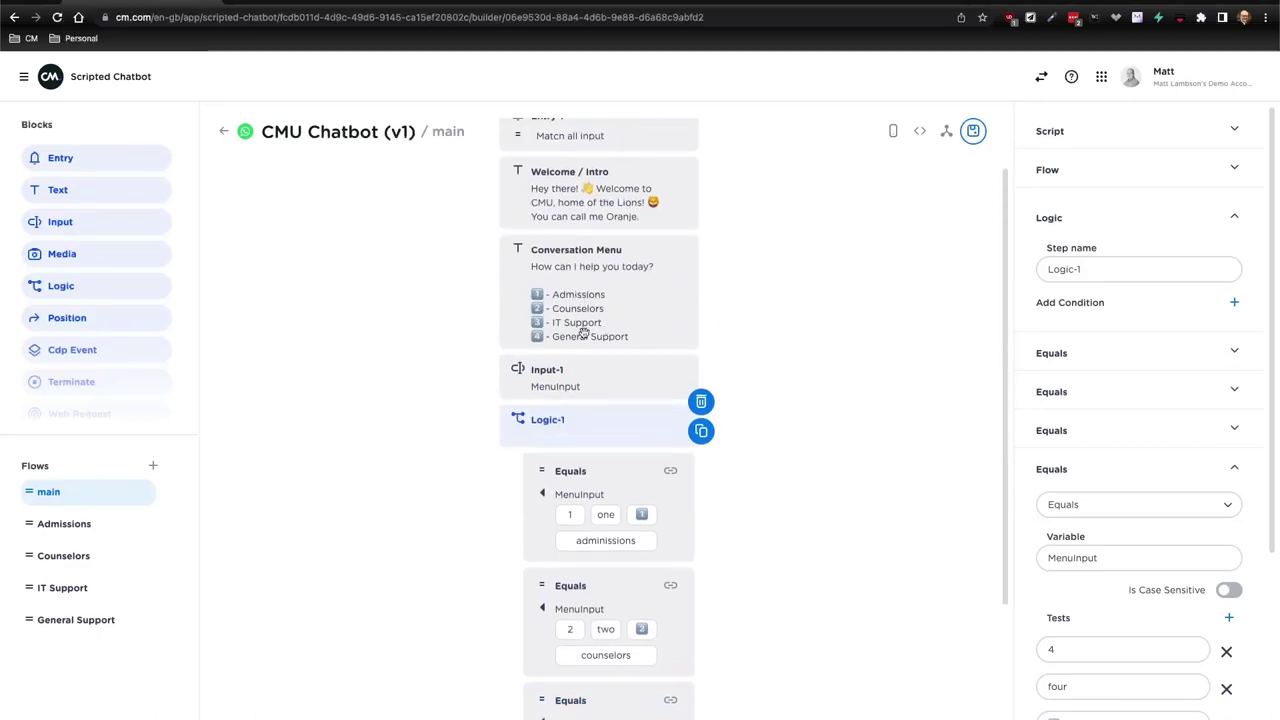
pyautogui.scroll(-3, 609, 343)
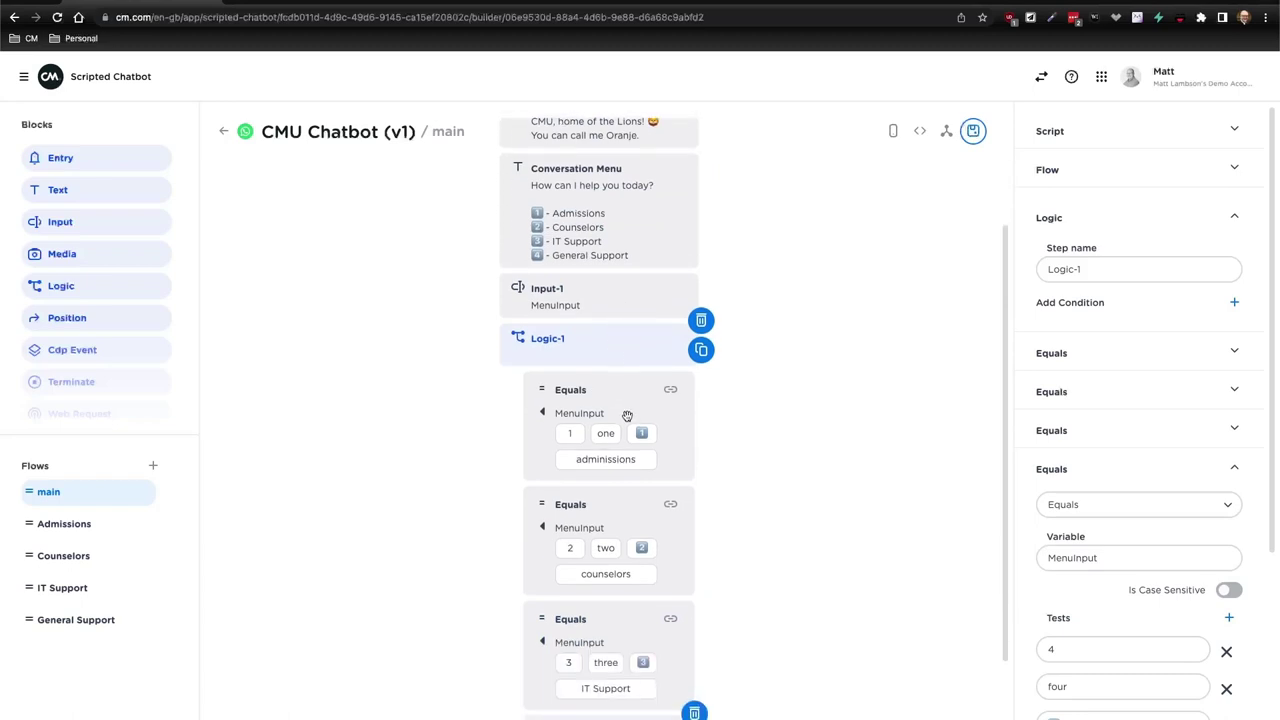
pyautogui.click(627, 417)
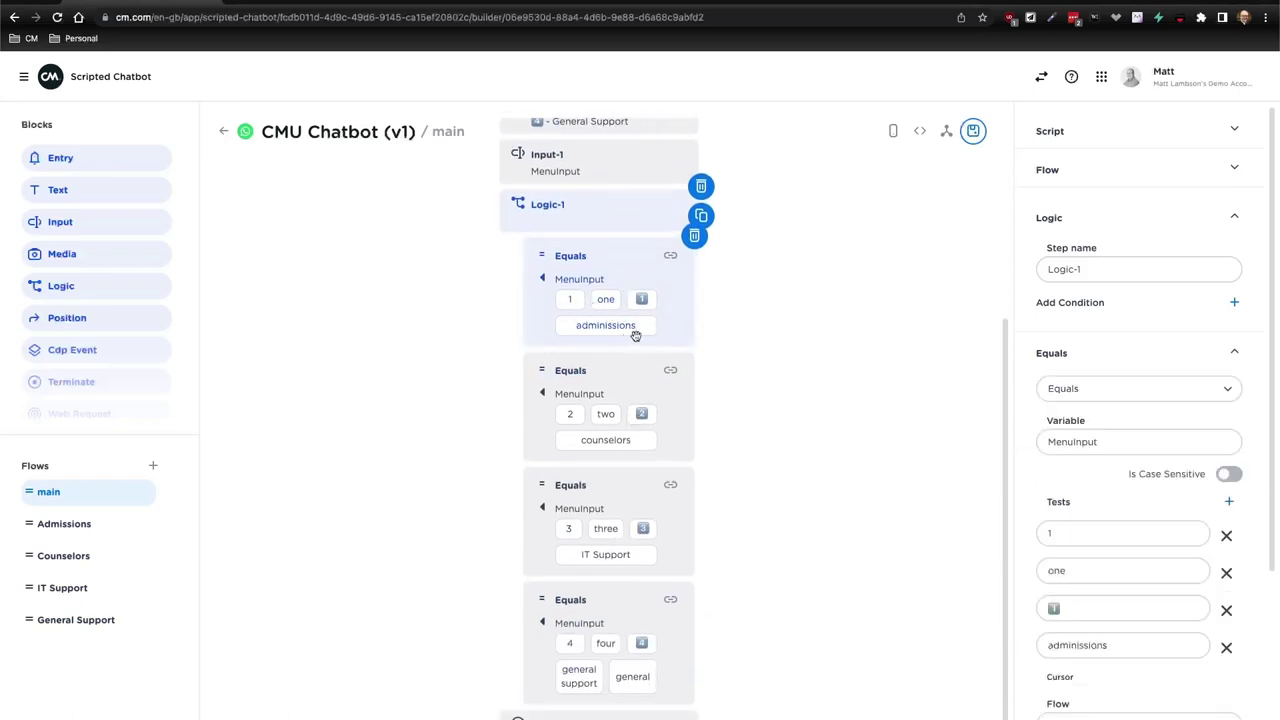
pyautogui.scroll(-3, 1085, 440)
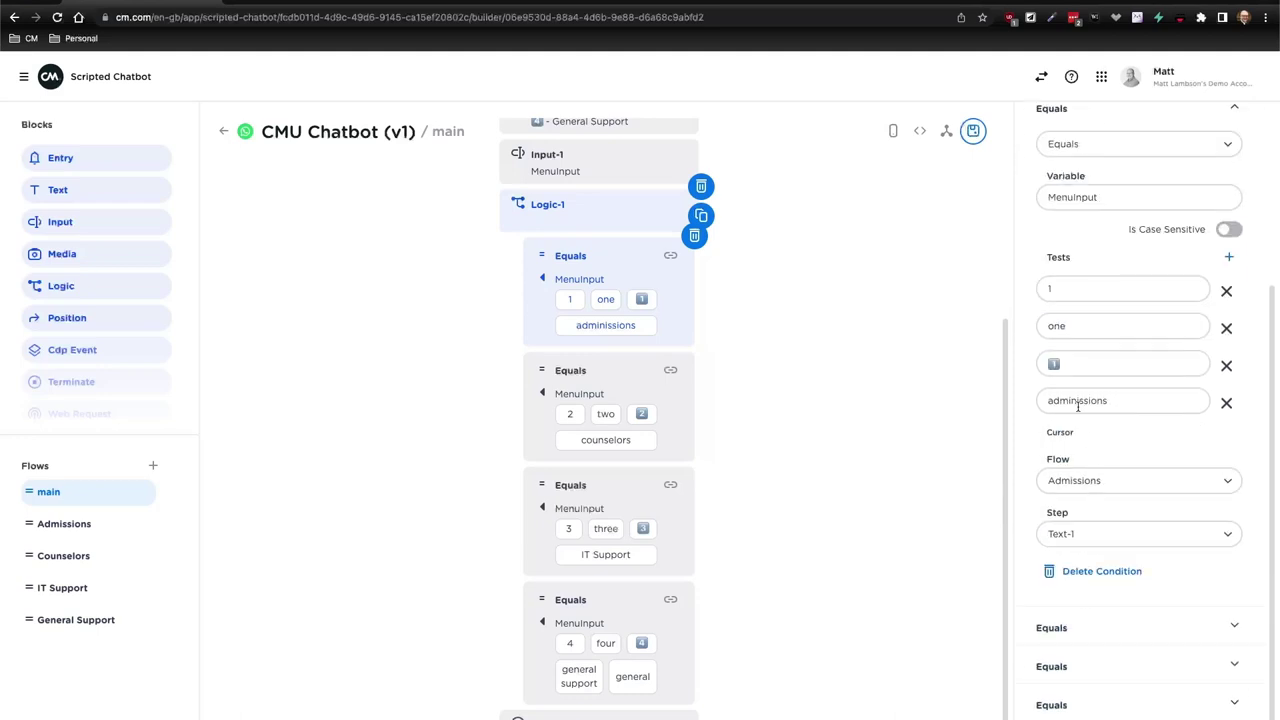
pyautogui.doubleClick(1078, 405)
pyautogui.click(1081, 405)
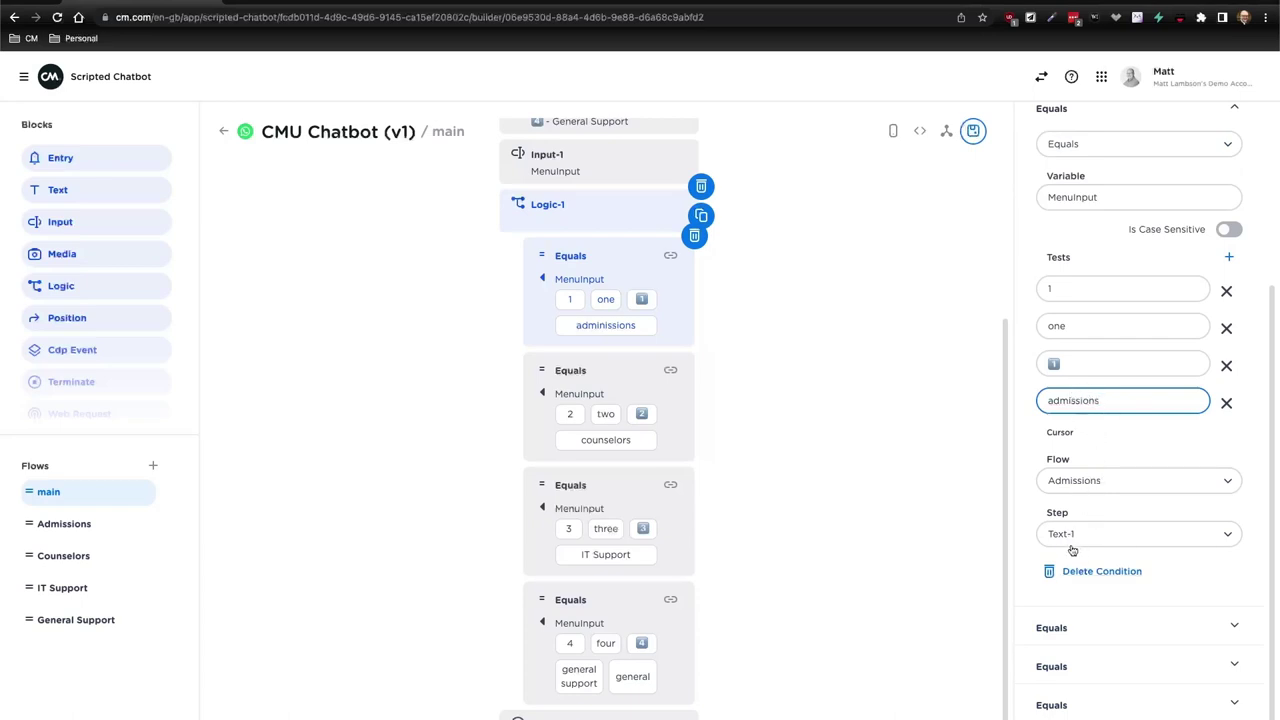
pyautogui.click(645, 438)
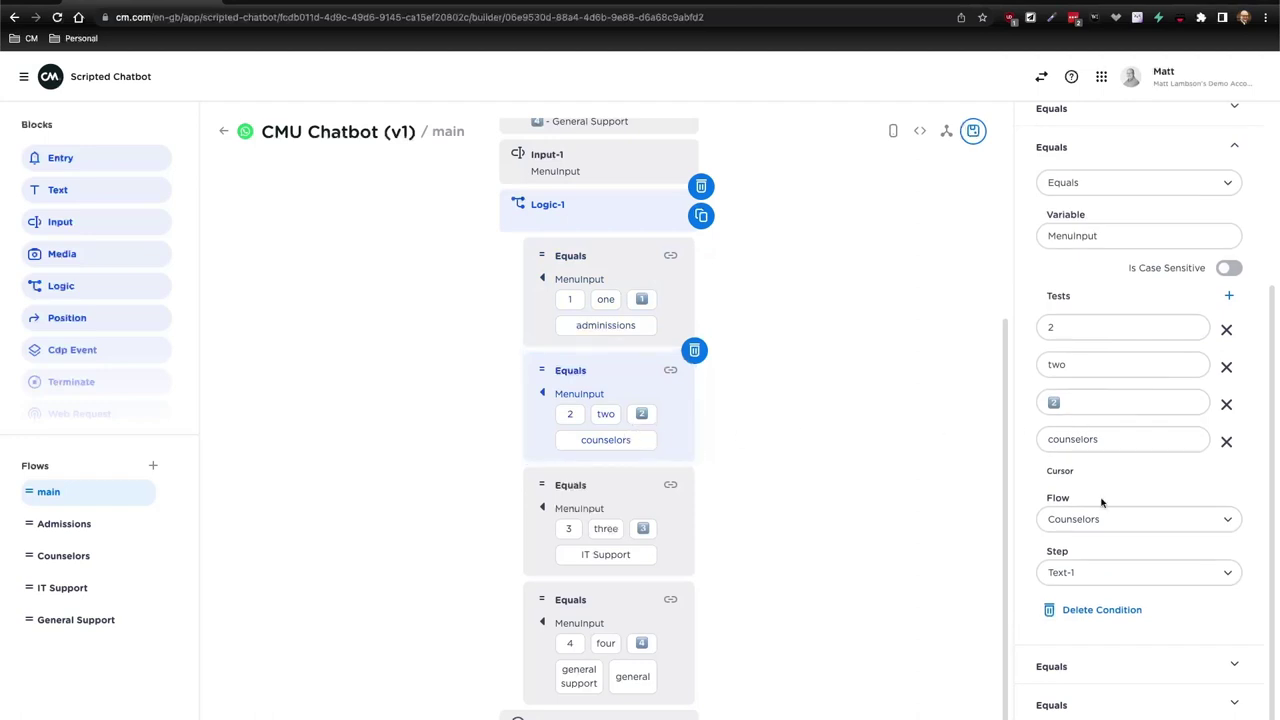
pyautogui.click(658, 544)
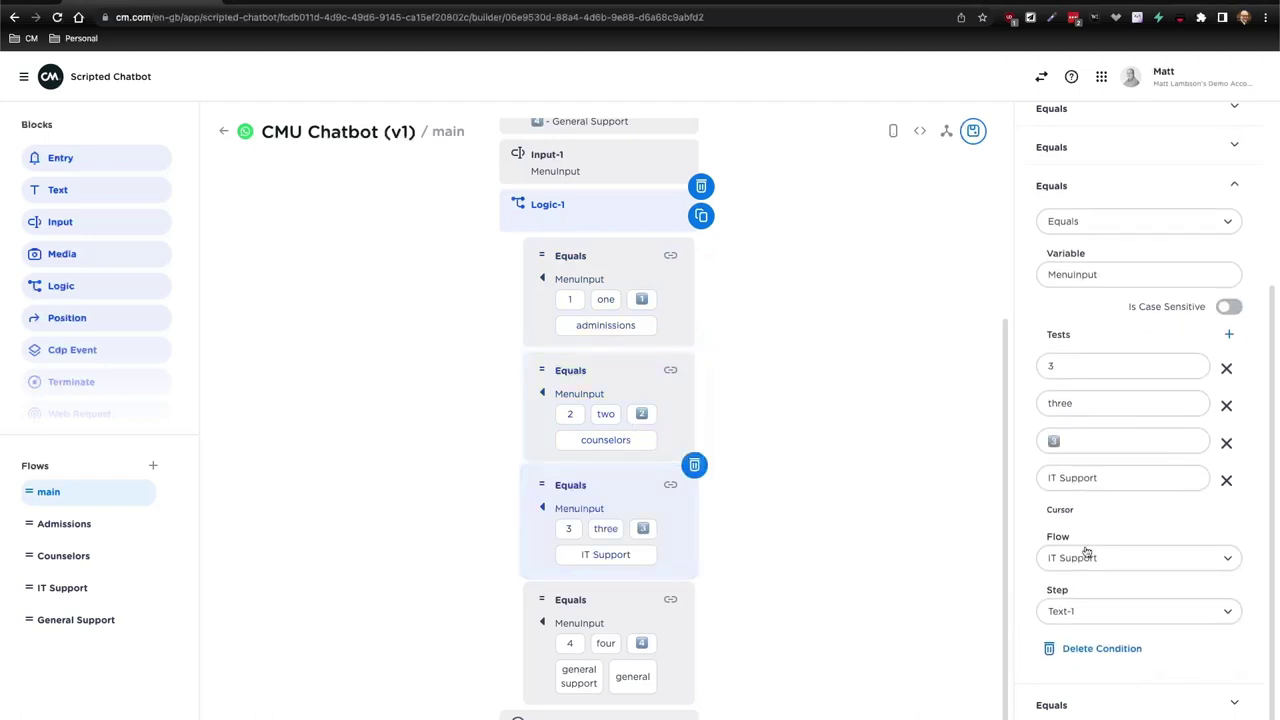
pyautogui.click(658, 668)
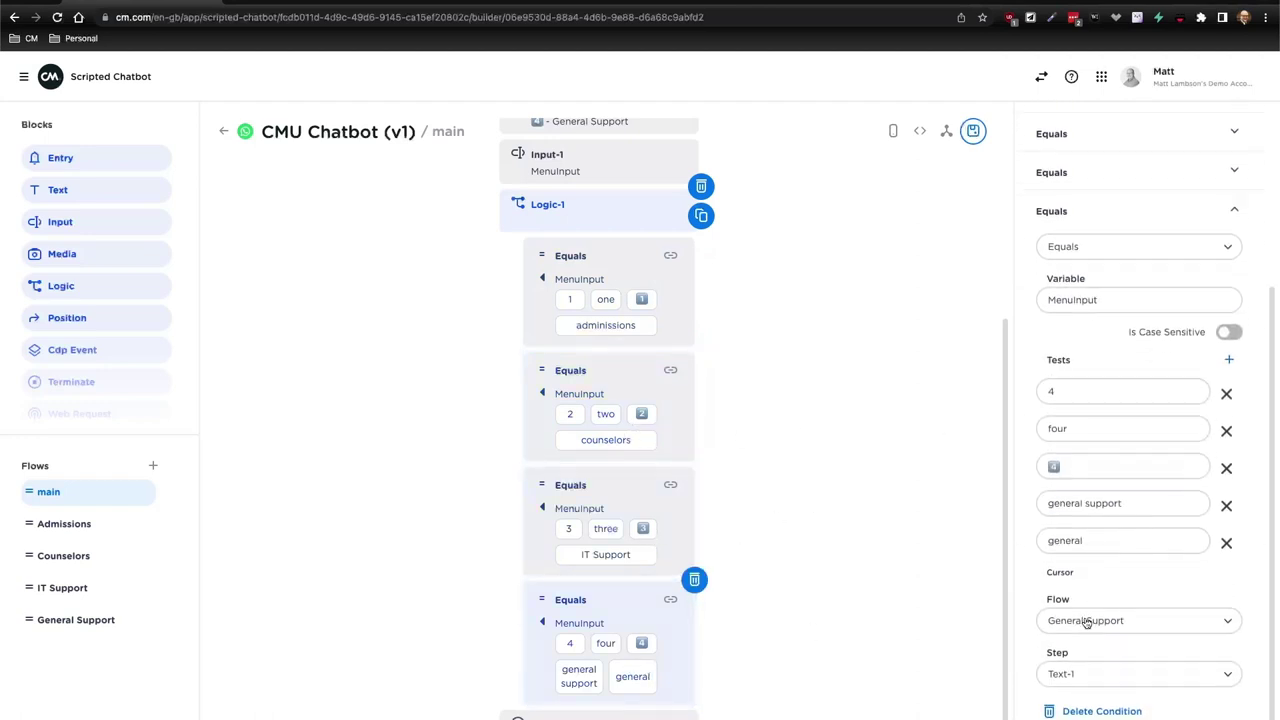
pyautogui.click(824, 636)
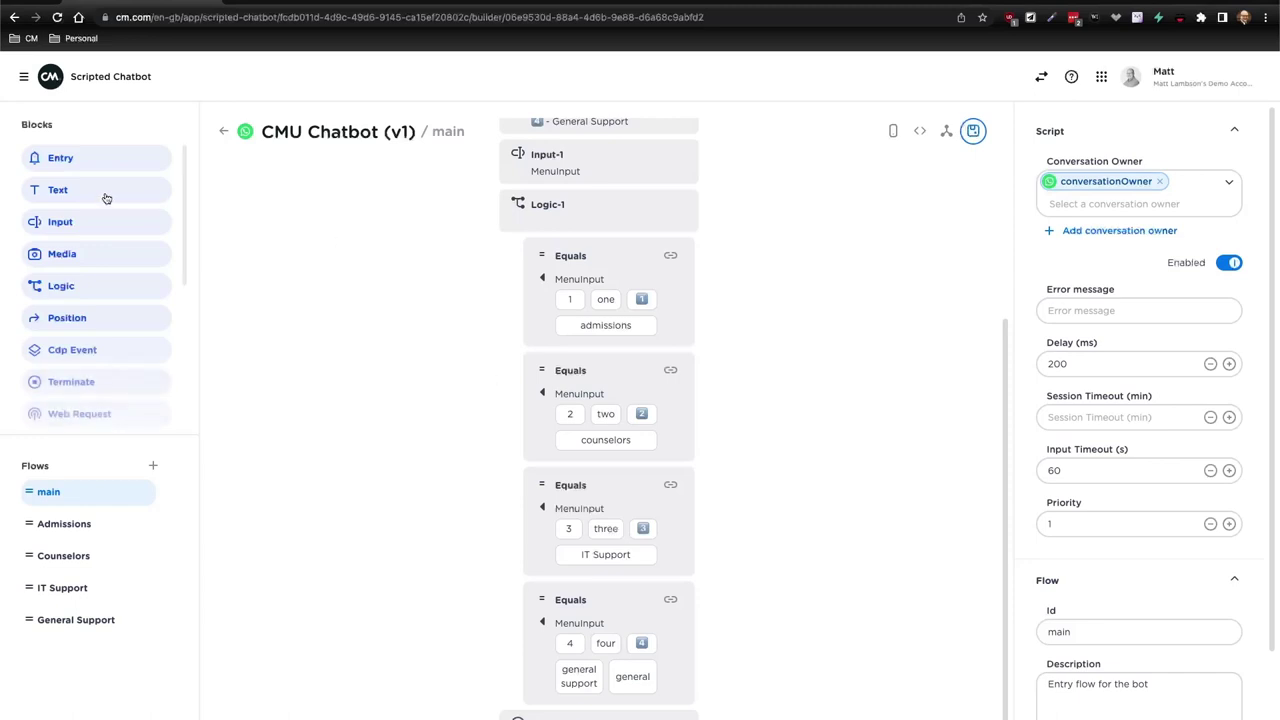
pyautogui.moveTo(103, 197); pyautogui.dragTo(586, 694)
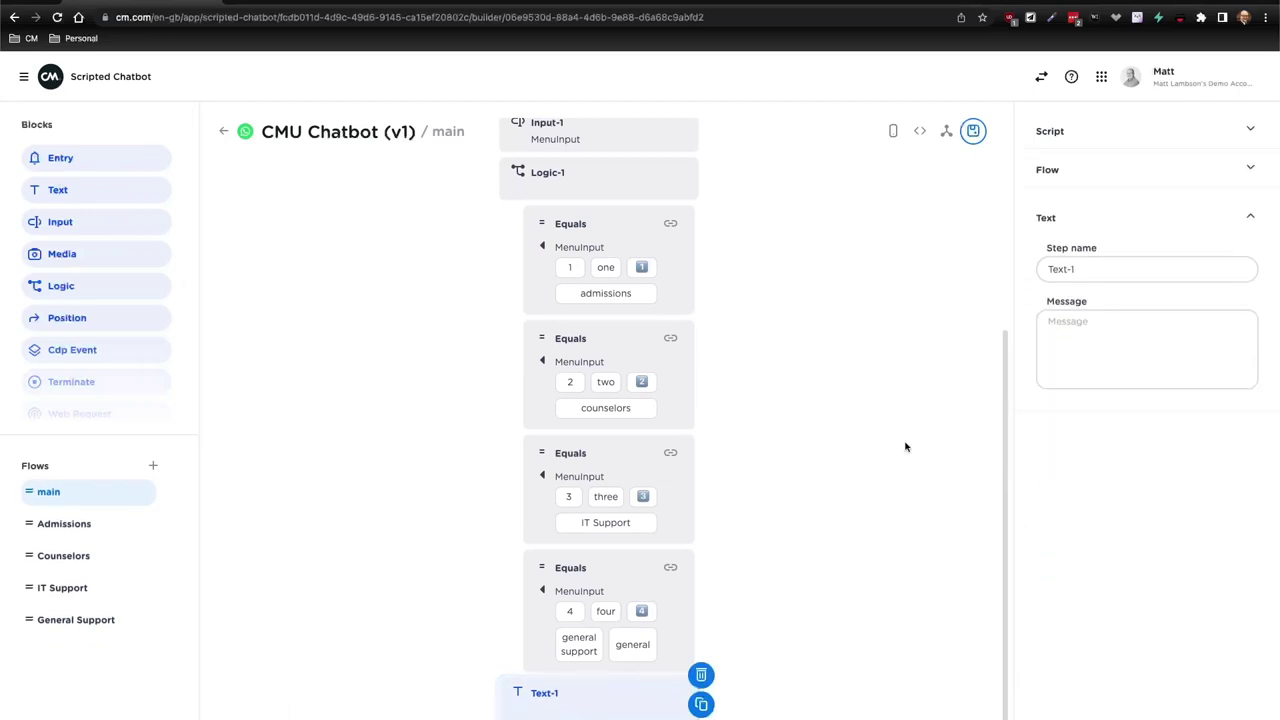
# Rename the Text step to noLogicFound with message 'I'm sorry, I do not recognize the input. Please try again'.
pyautogui.tripleClick(1088, 272)
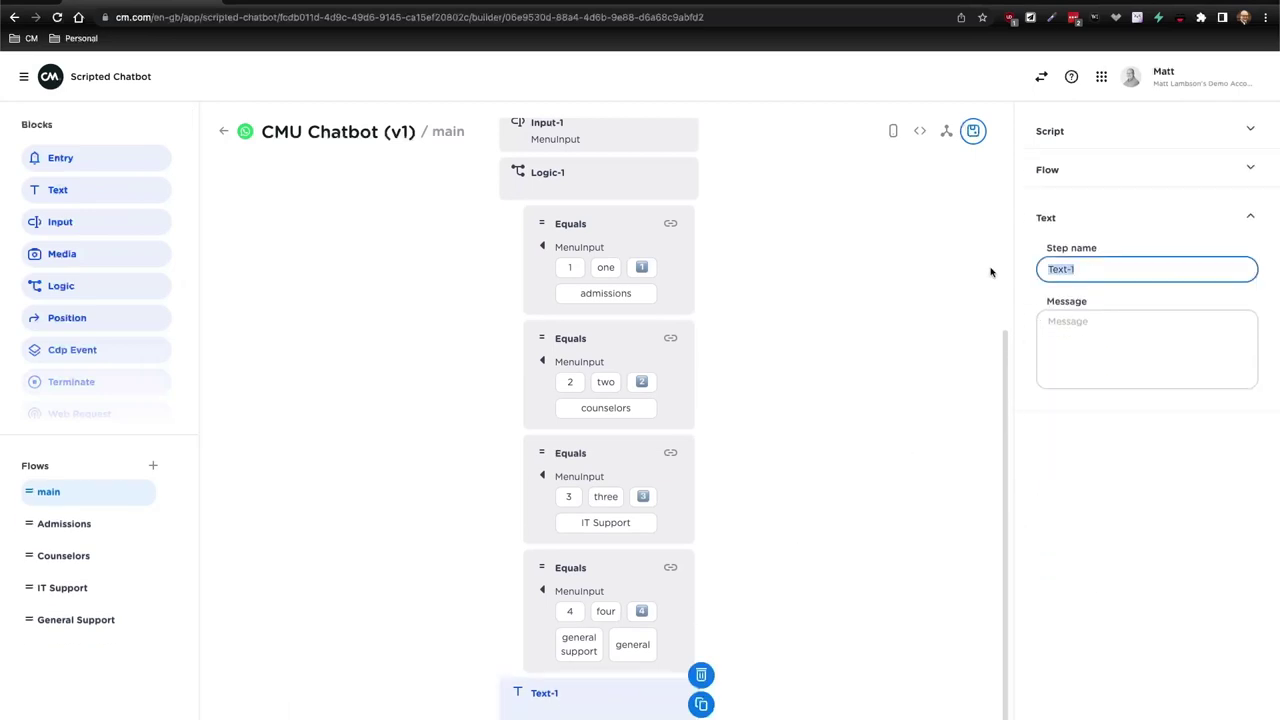
pyautogui.write('n')
pyautogui.press('BackSpace')
pyautogui.write('noLogicFound')
pyautogui.press('Tab')
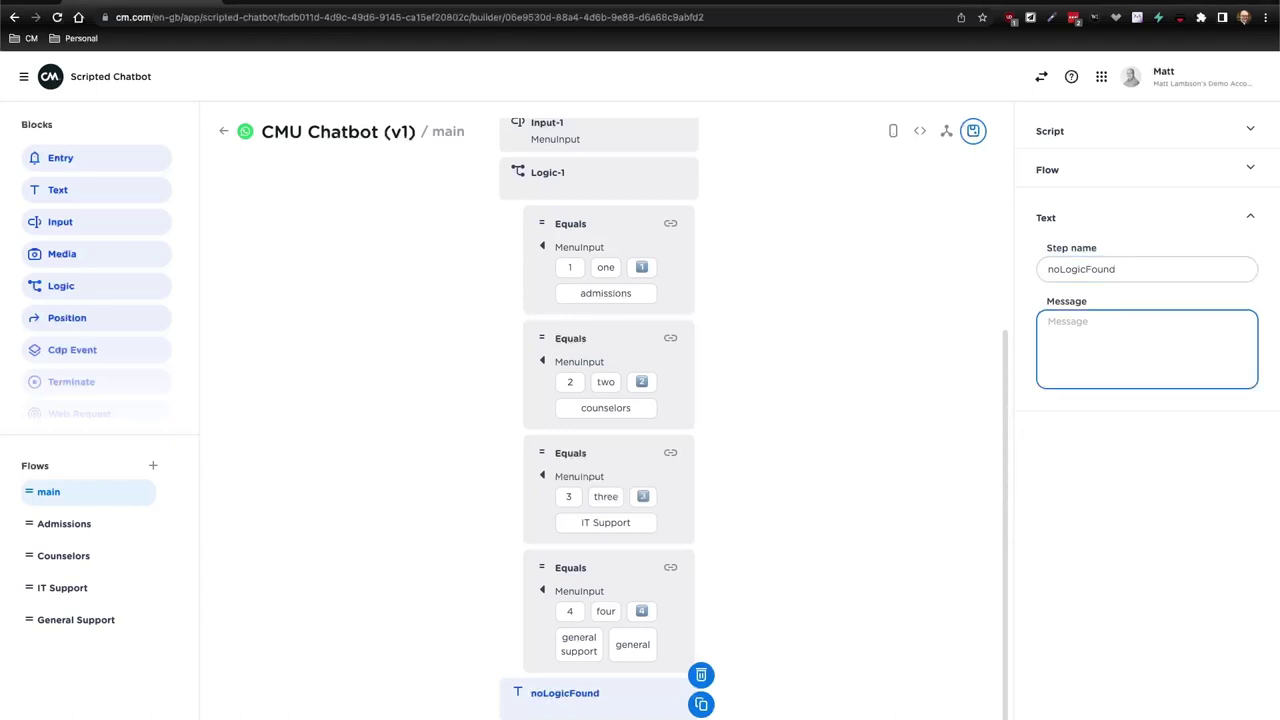
pyautogui.write("I'm sorry, I do not recogn")
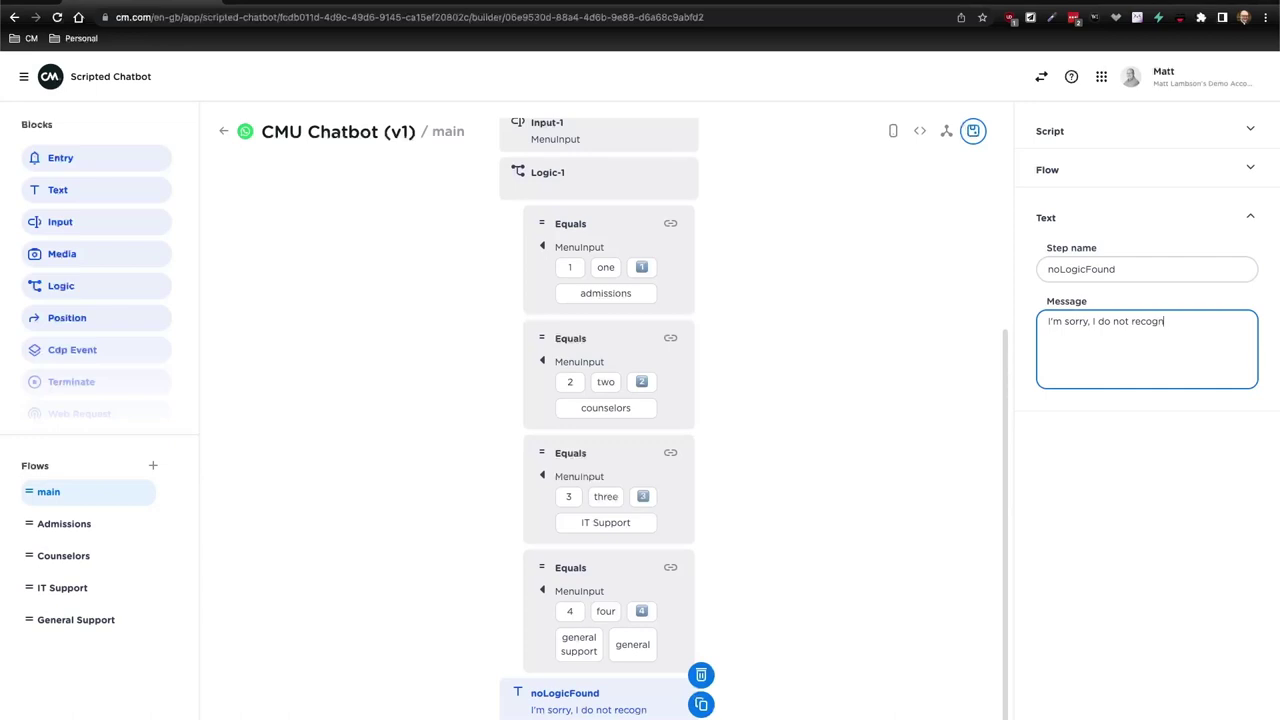
pyautogui.write('ize the input. Please try again!')
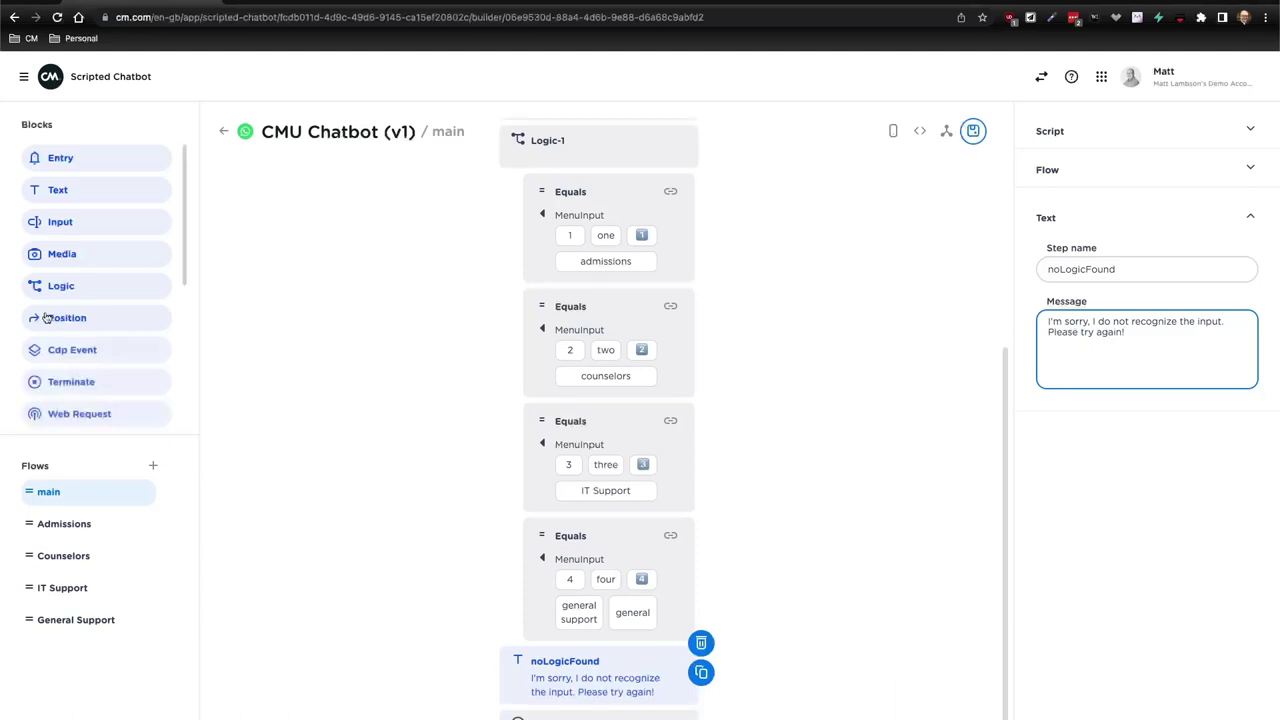
pyautogui.moveTo(67, 317); pyautogui.dragTo(553, 695)
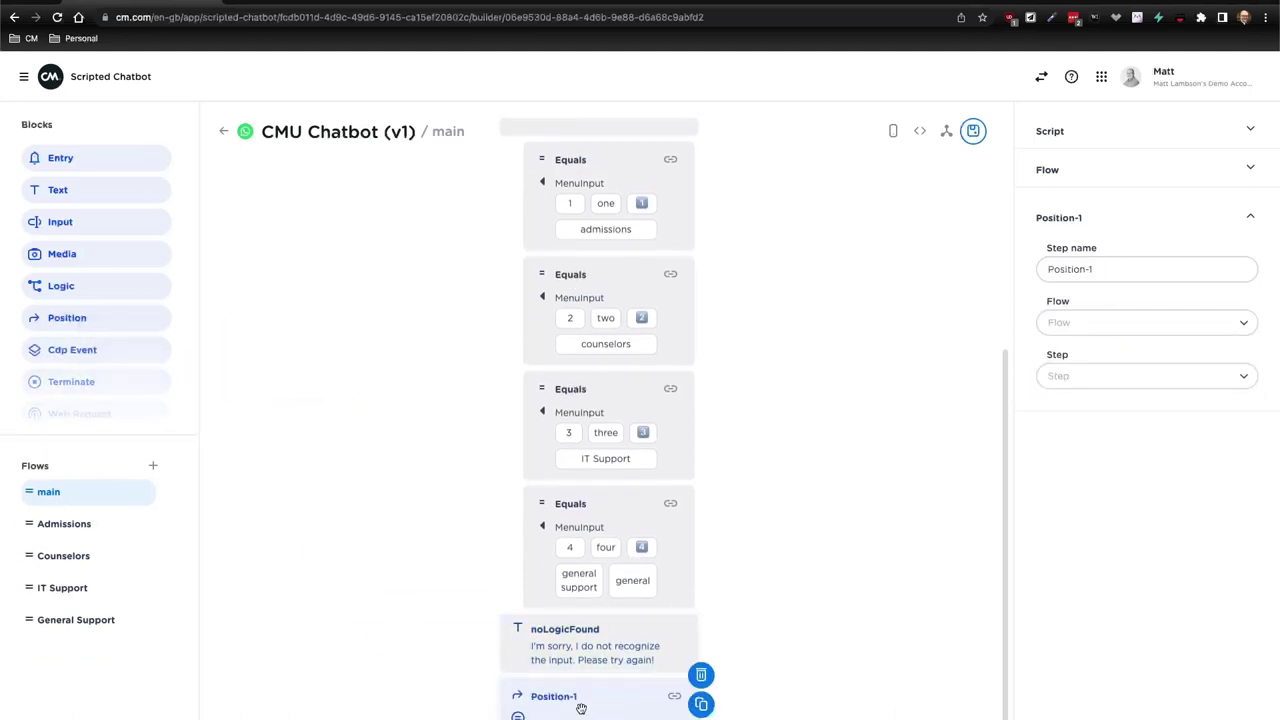
# Point Position-1 at the main flow's Conversation Menu step.
pyautogui.click(1096, 323)
pyautogui.click(1079, 360)
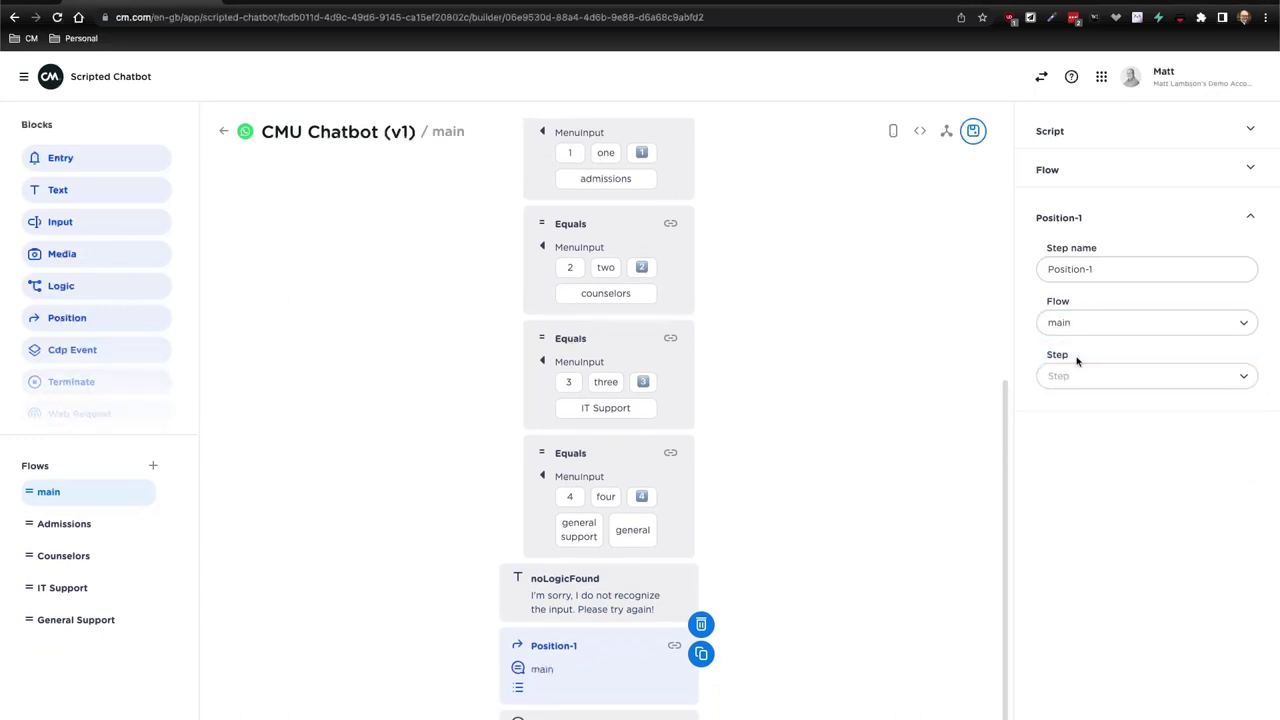
pyautogui.scroll(4, 514, 377)
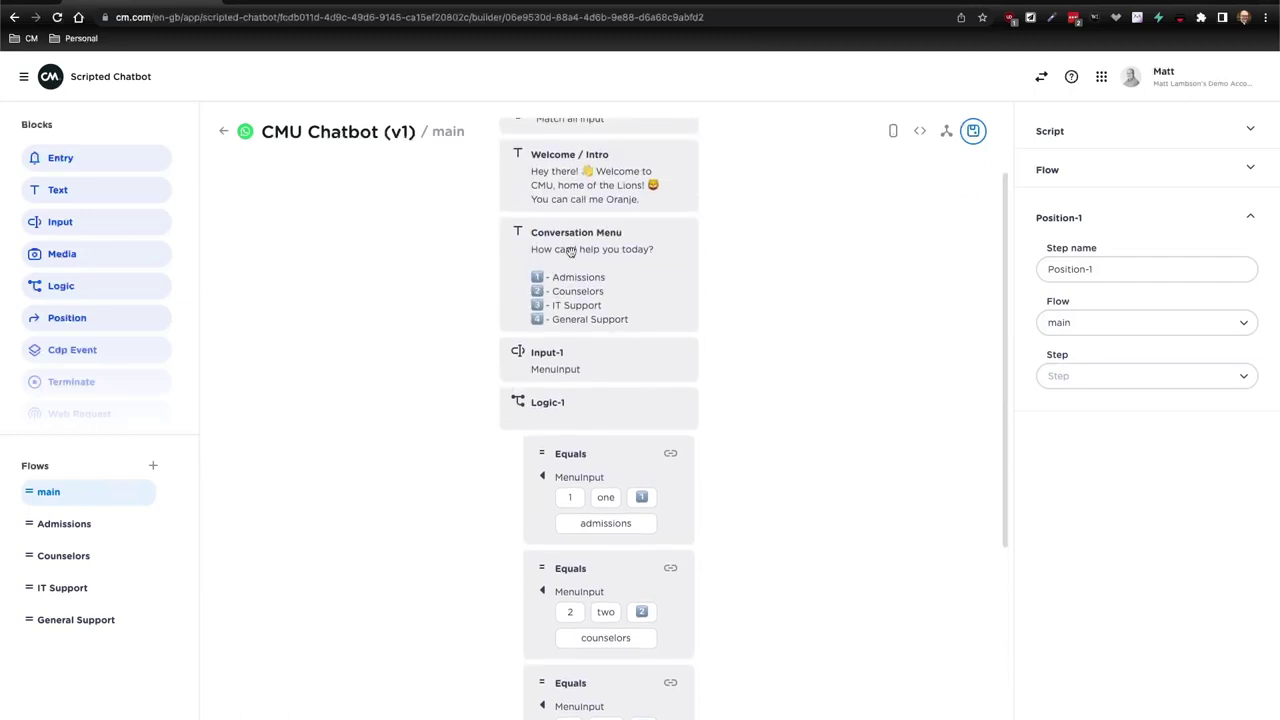
pyautogui.scroll(-4, 531, 350)
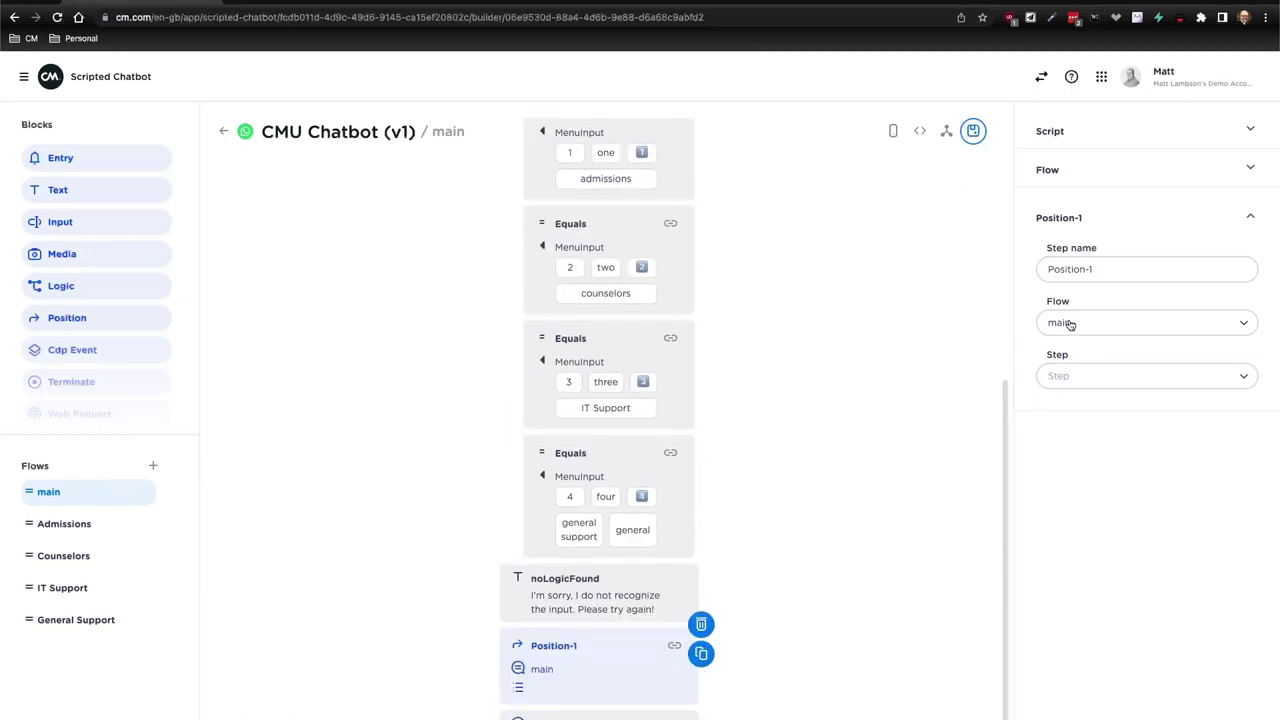
pyautogui.click(1086, 378)
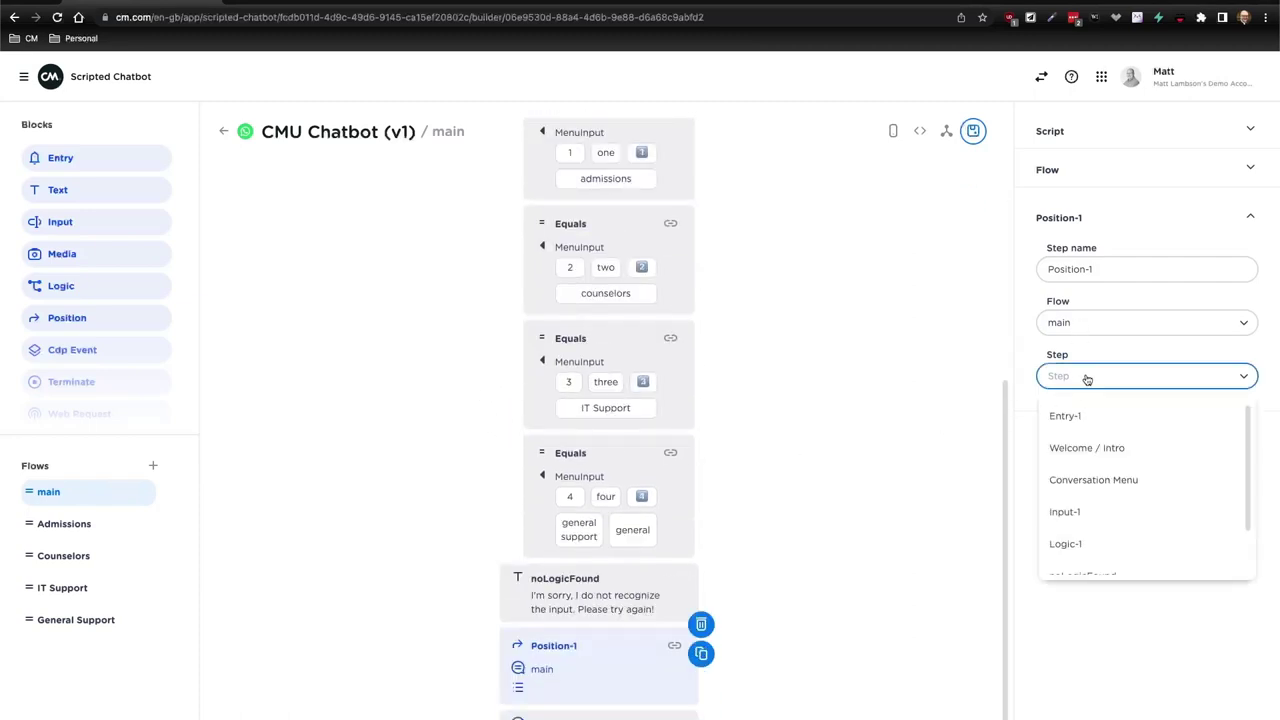
pyautogui.click(1104, 483)
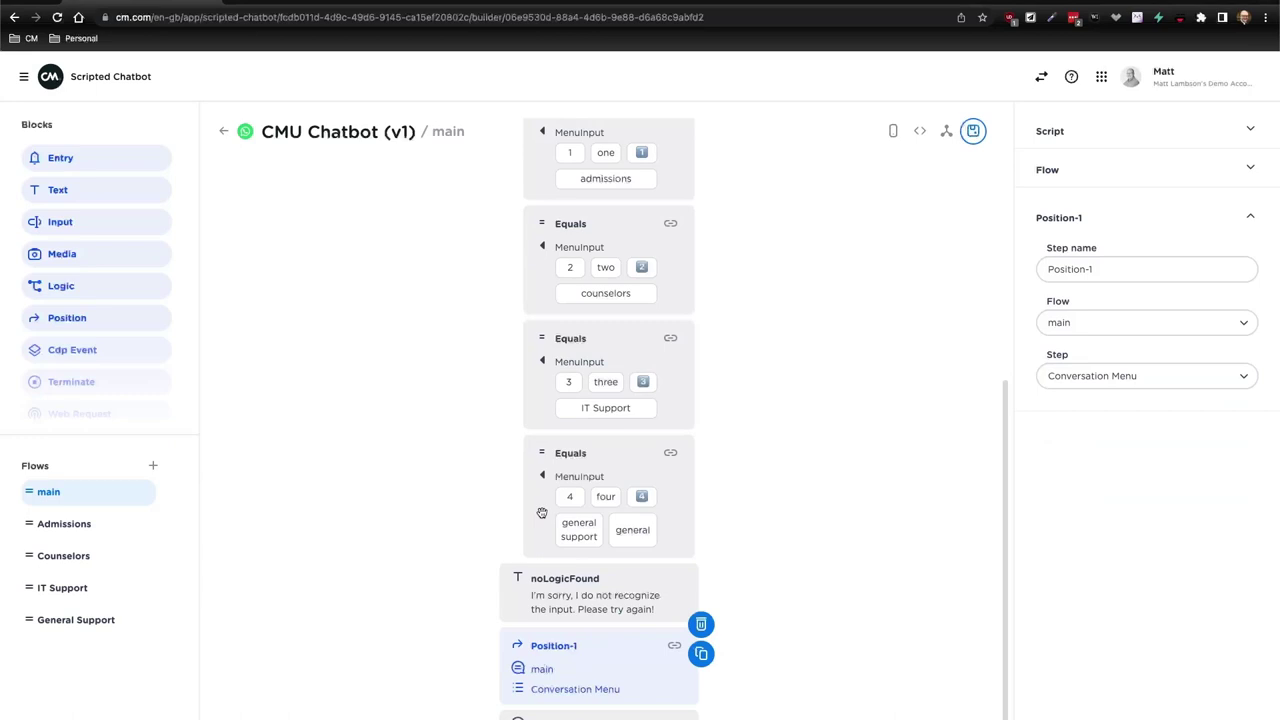
pyautogui.click(425, 464)
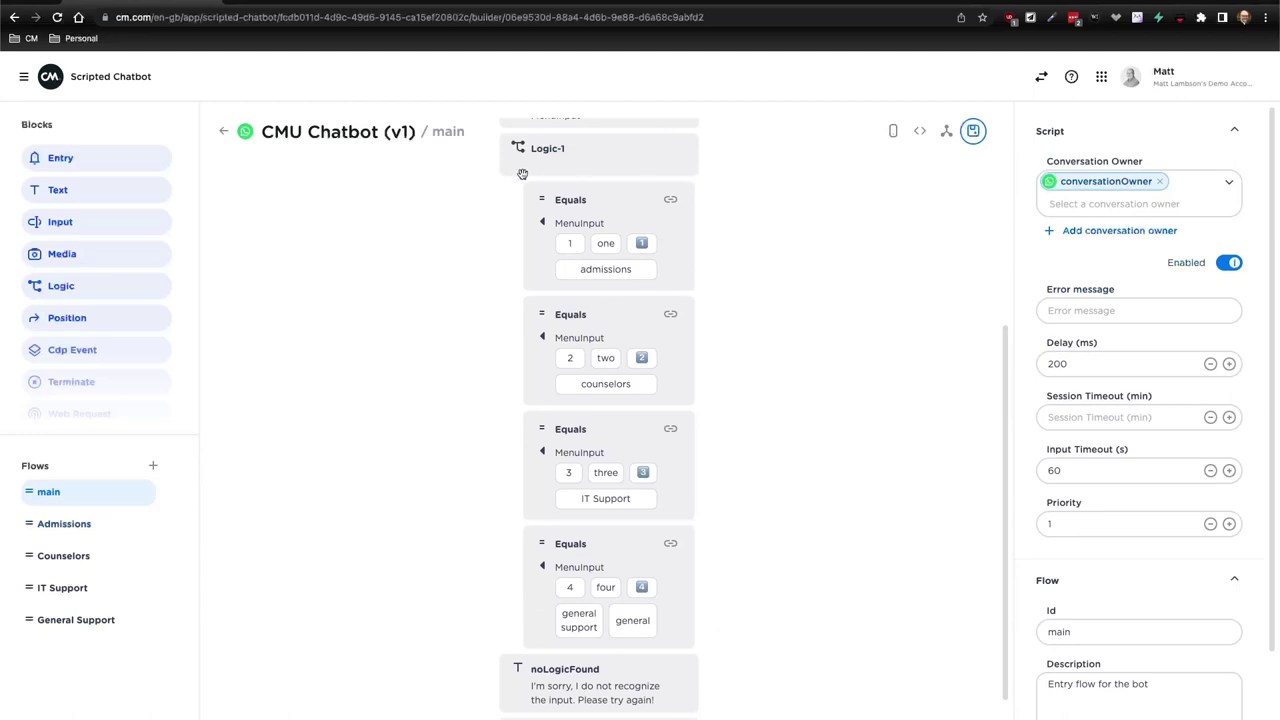
pyautogui.click(64, 524)
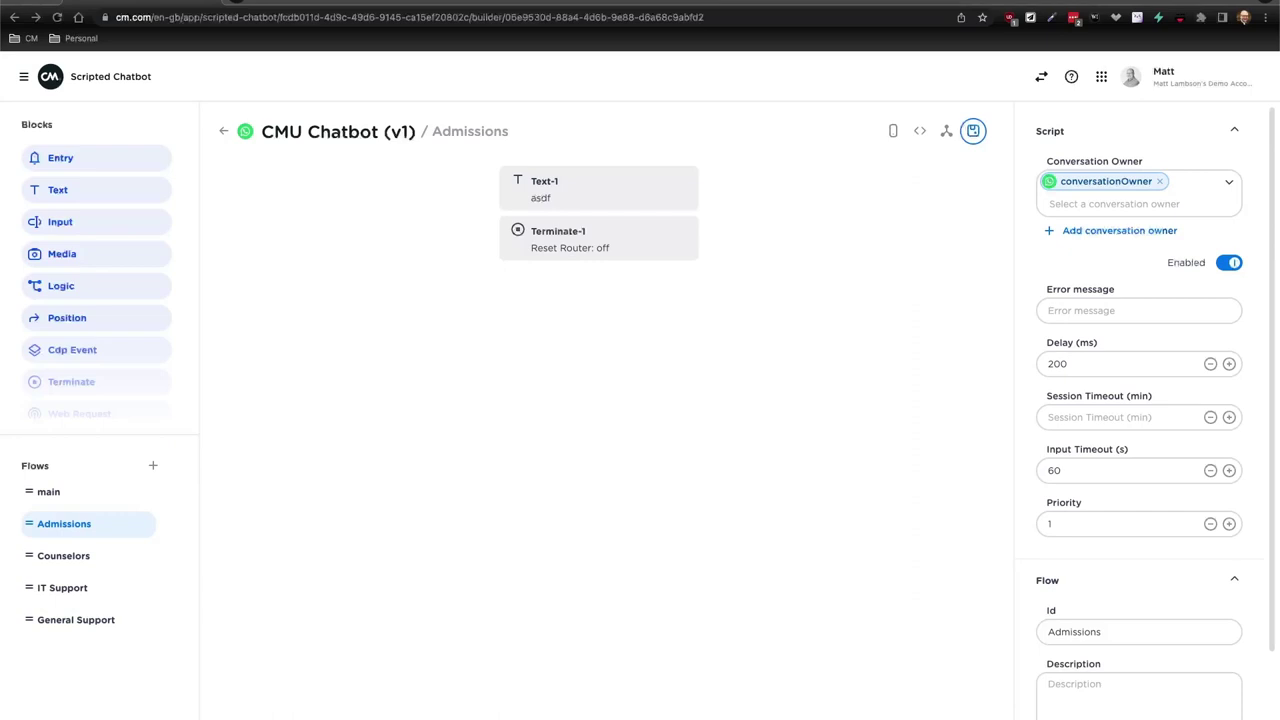
# Replace the placeholder text with an image step using the pasted Admissions logo URL as JPEG.
pyautogui.click(660, 182)
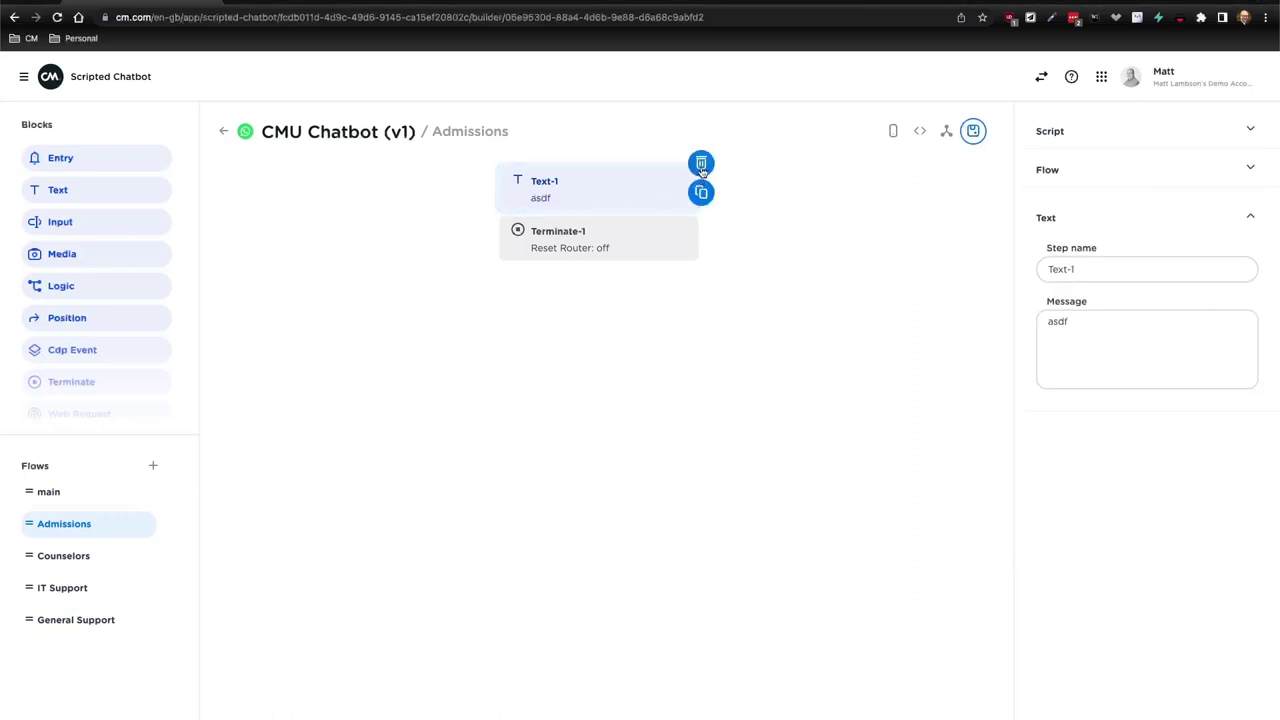
pyautogui.click(701, 164)
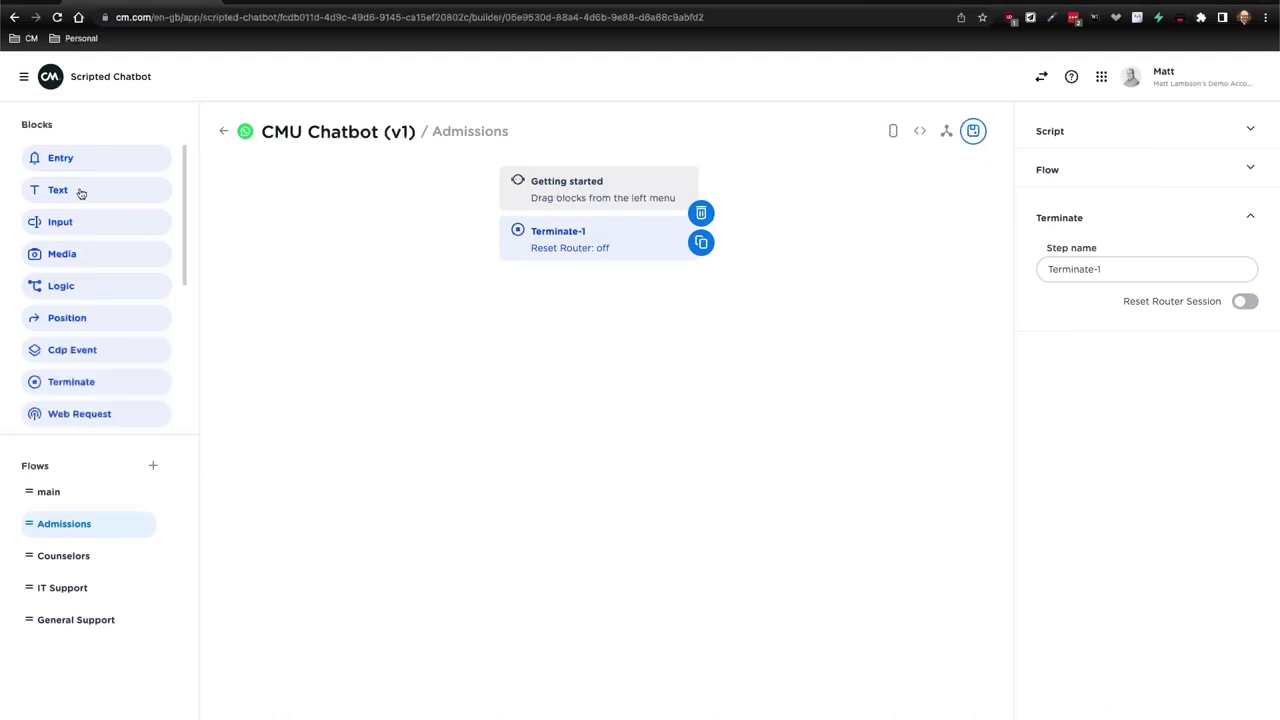
pyautogui.moveTo(80, 192); pyautogui.dragTo(574, 214)
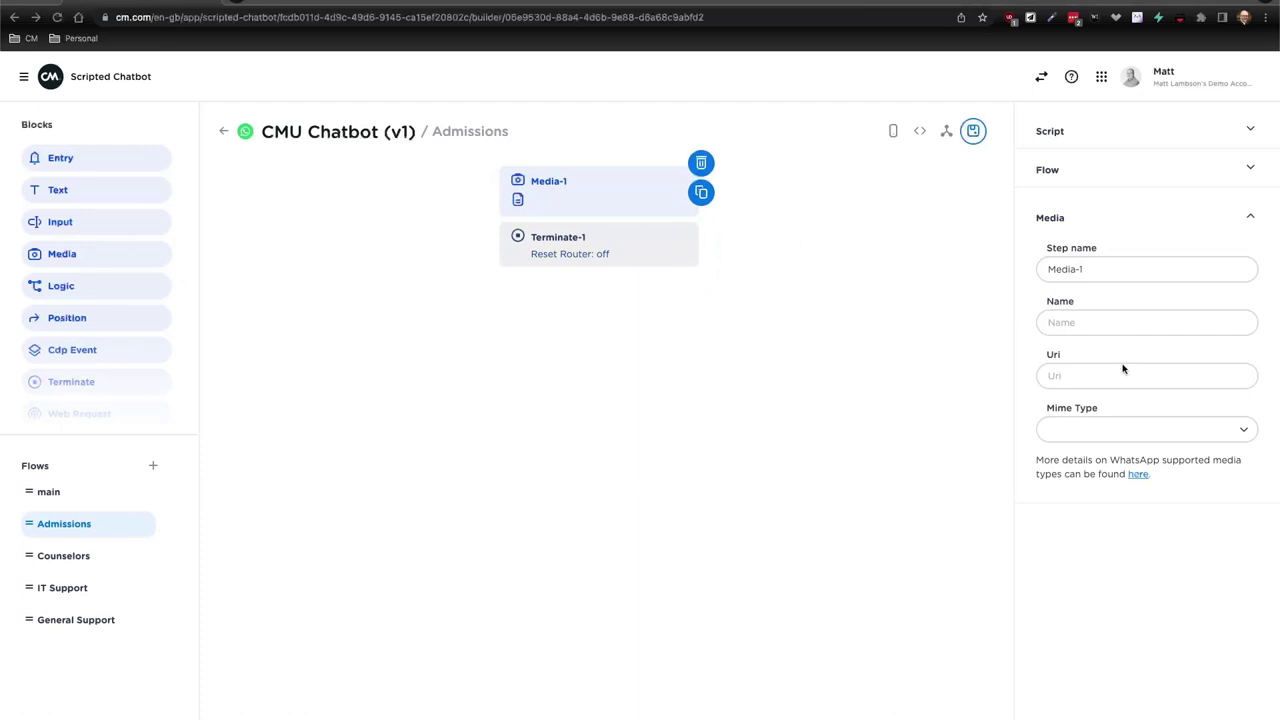
pyautogui.click(1084, 375)
pyautogui.press('super+v')
pyautogui.press('Tab')
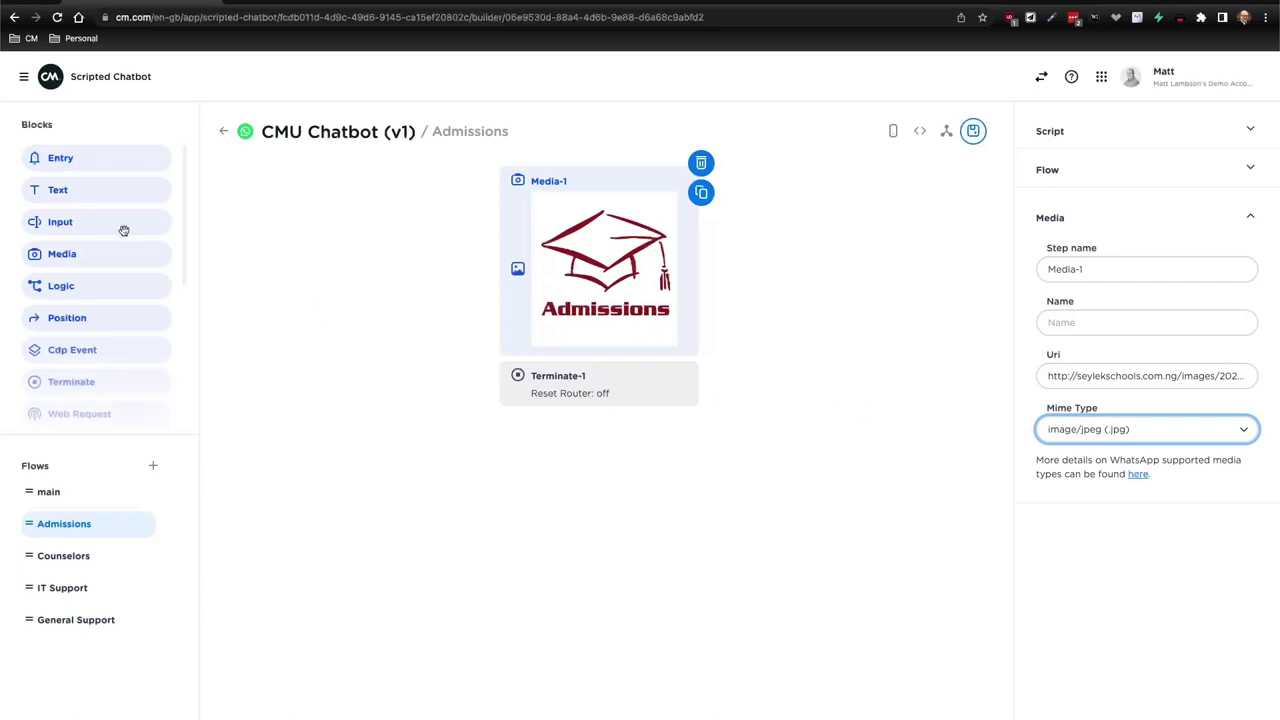
# Add a Text step below the image saying 'Welcome to CMU Admissions!'.
pyautogui.moveTo(97, 196); pyautogui.dragTo(600, 383)
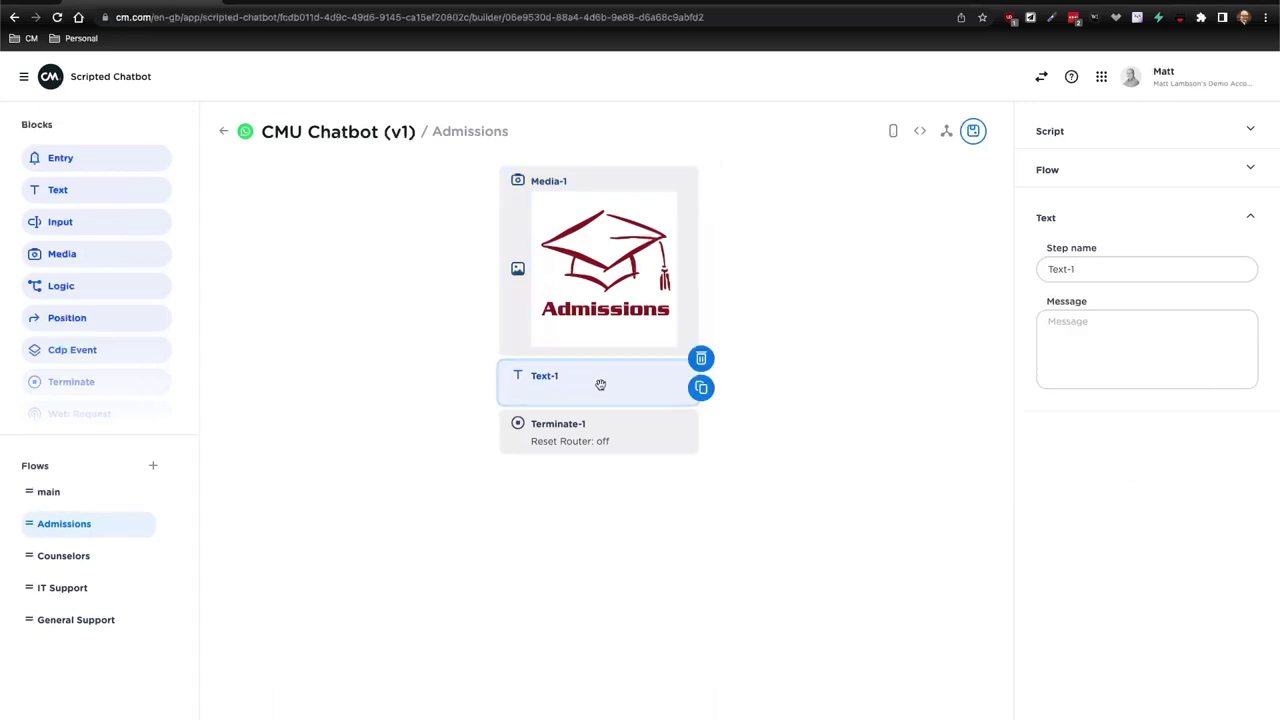
pyautogui.click(1157, 331)
pyautogui.write('W')
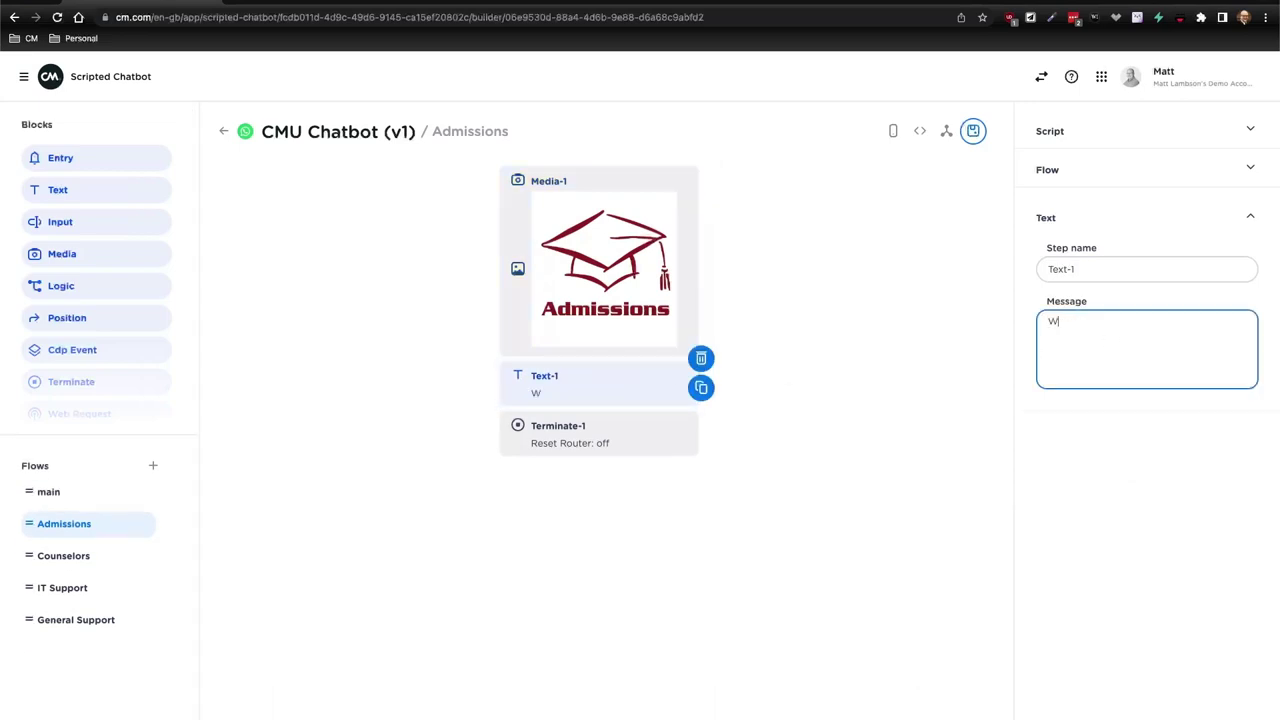
pyautogui.write('elcome to CMU Admissions!')
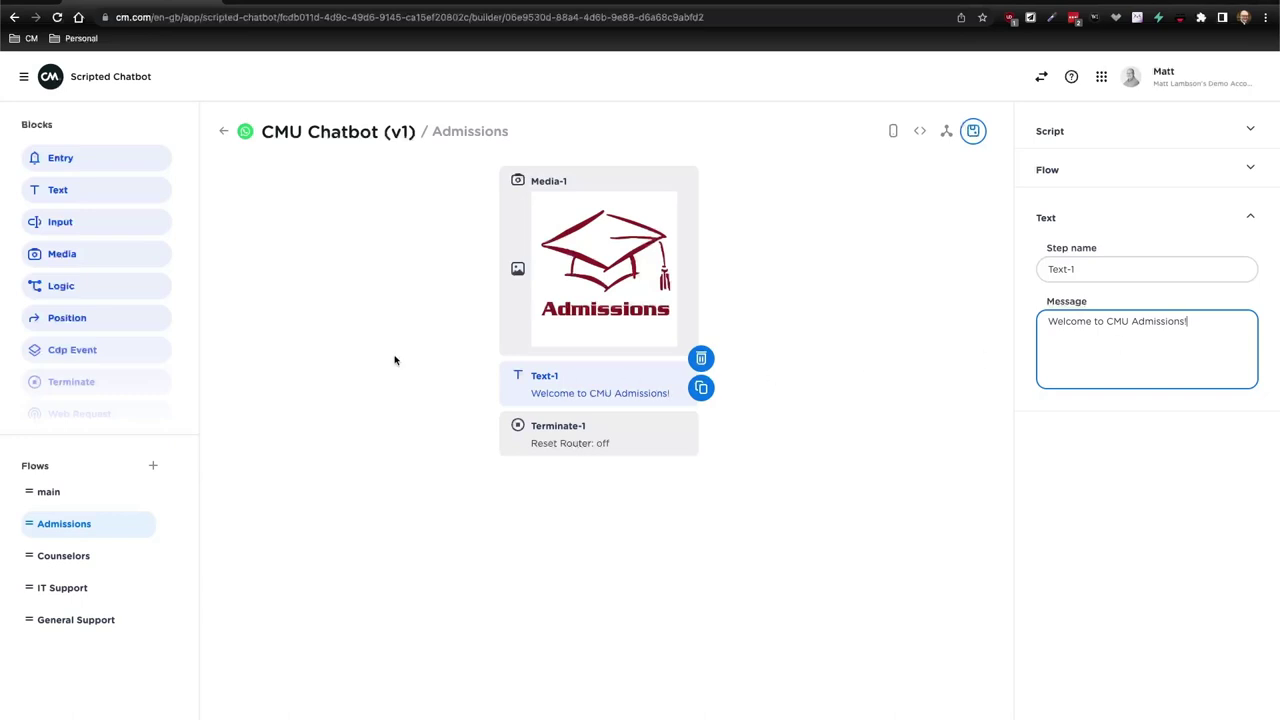
pyautogui.moveTo(86, 191)
pyautogui.mouseDown()
pyautogui.moveTo(411, 360)
pyautogui.moveTo(80, 215)
pyautogui.mouseUp()
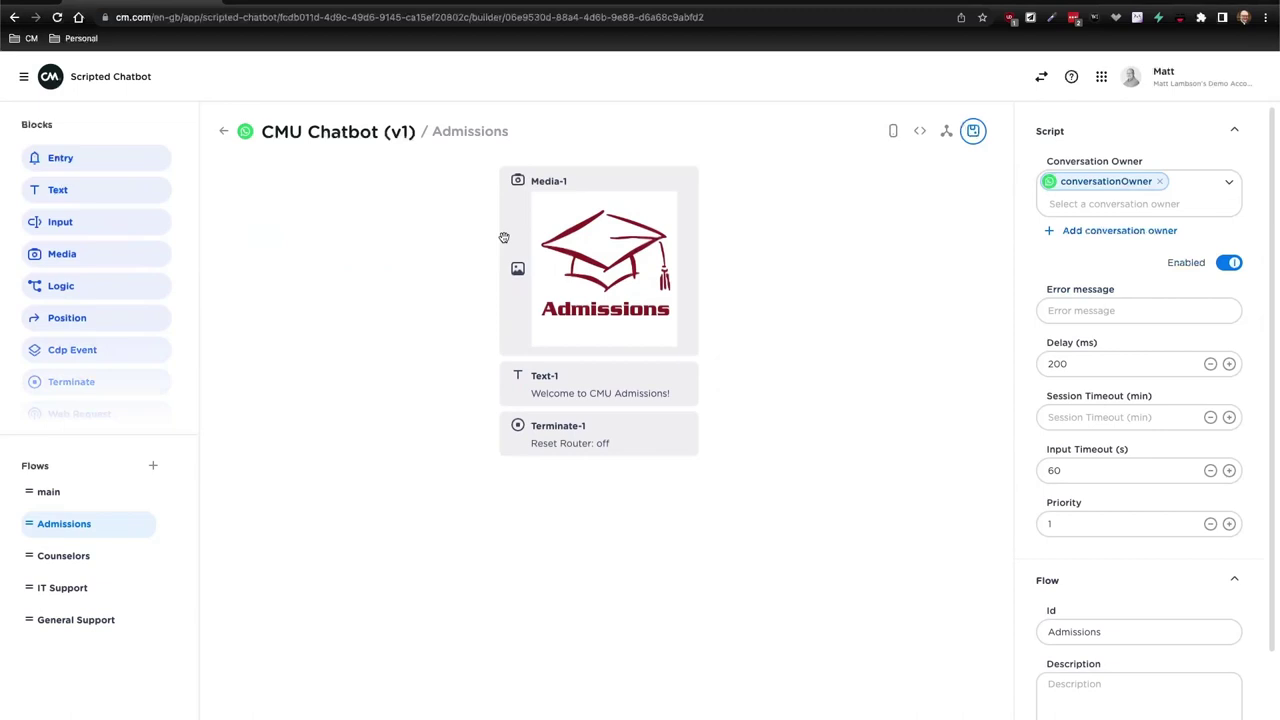
# Change the admissions condition's target in Logic-1 from Text-1 to the Media-1 step.
pyautogui.click(51, 498)
pyautogui.scroll(-1, 496, 444)
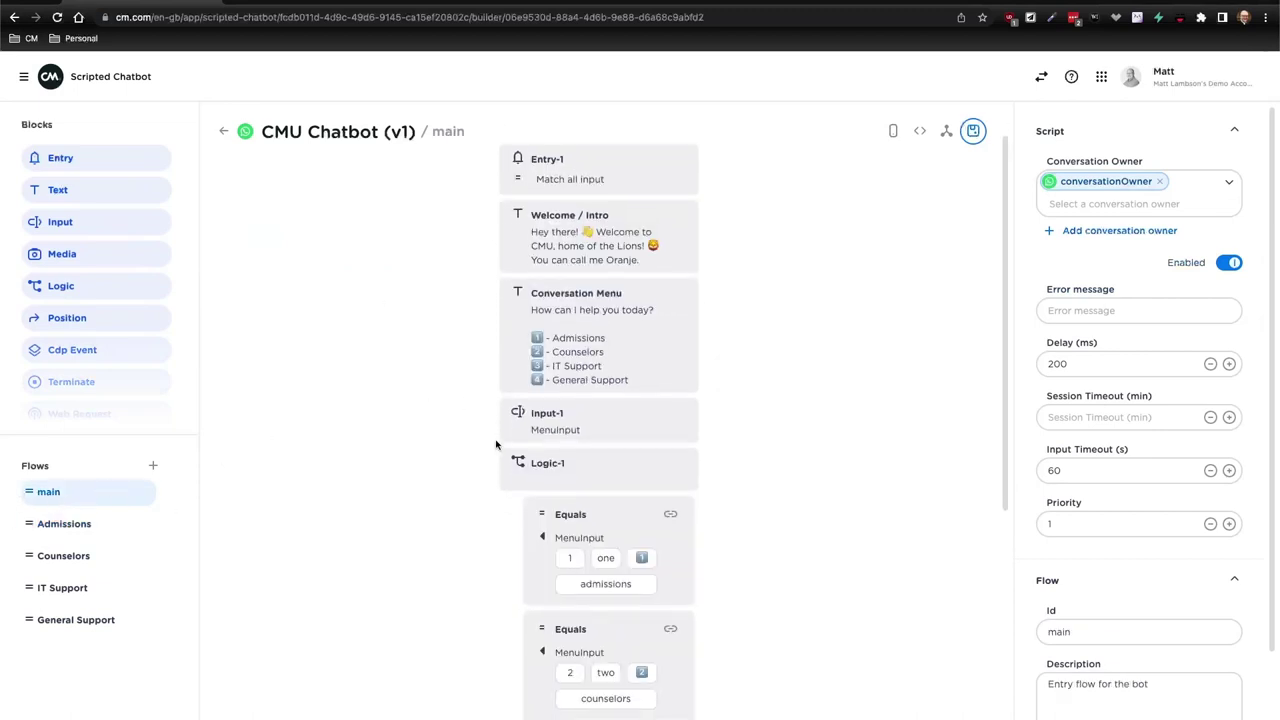
pyautogui.click(600, 544)
pyautogui.scroll(-1, 1086, 552)
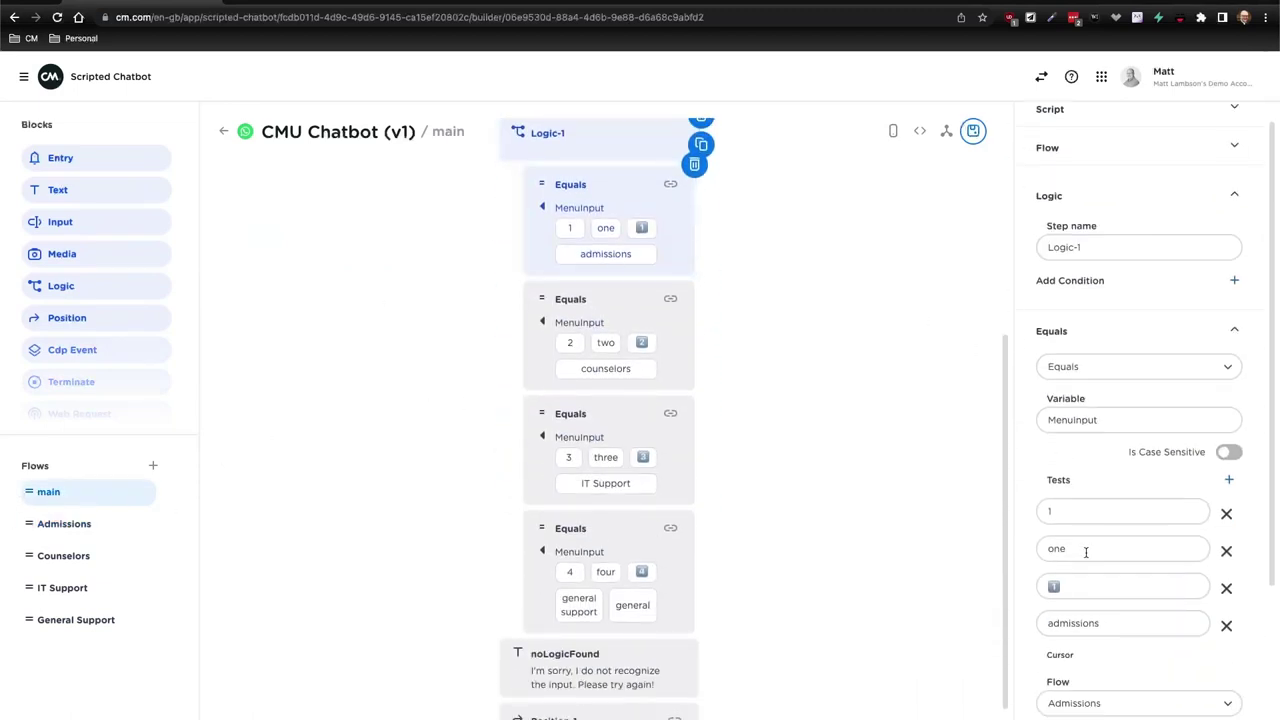
pyautogui.scroll(-3, 1086, 552)
pyautogui.click(1108, 535)
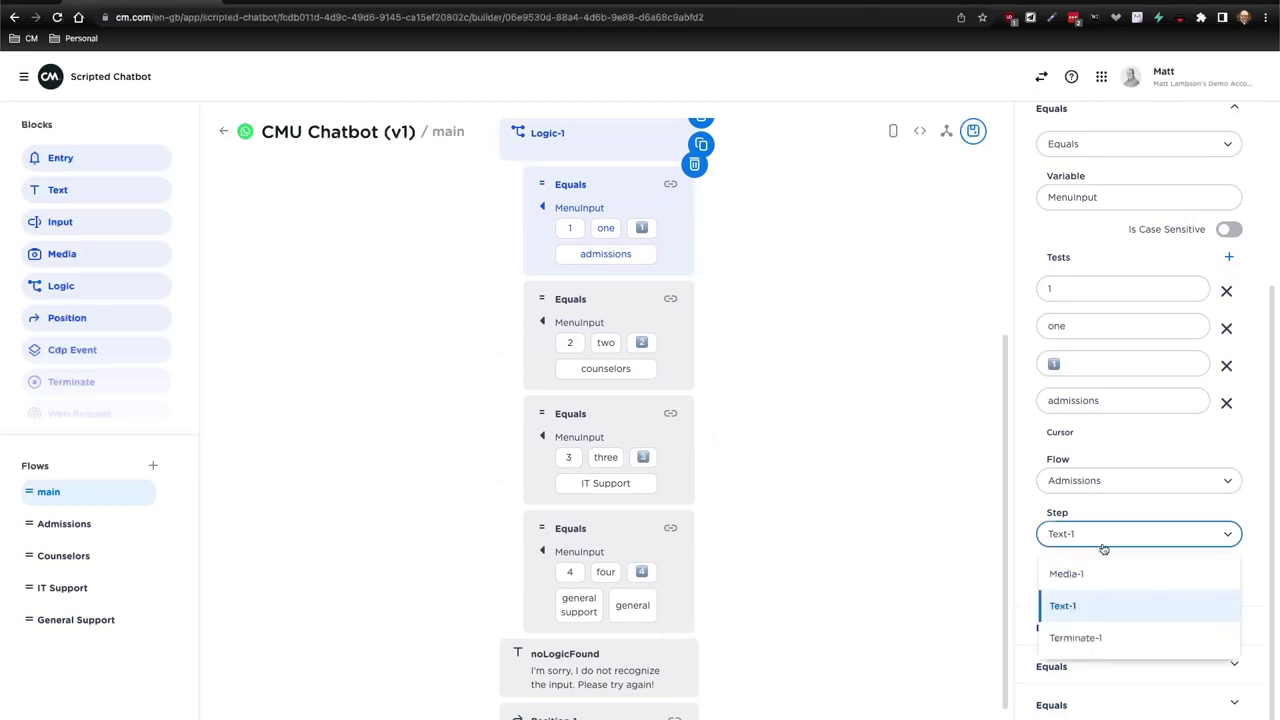
pyautogui.click(1086, 573)
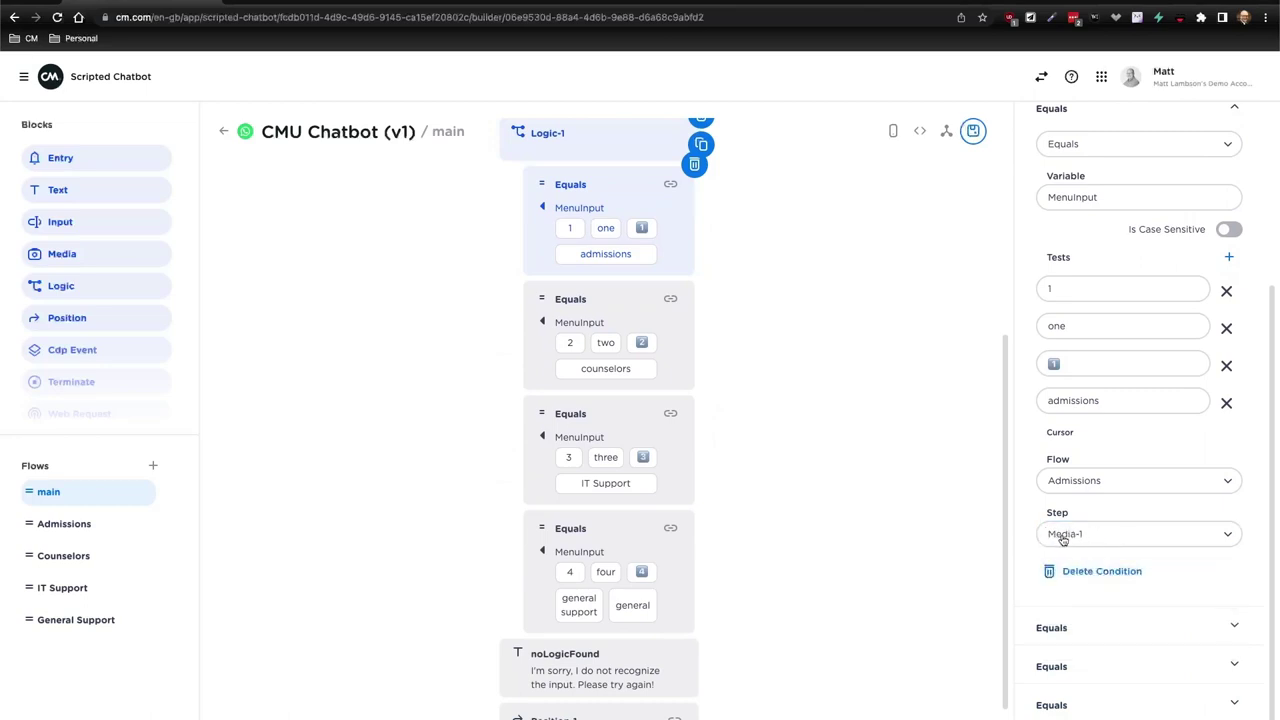
# Add a Text-2 step with a smiley, 'There is a plethora' and the pasted rest of the message.
pyautogui.click(100, 525)
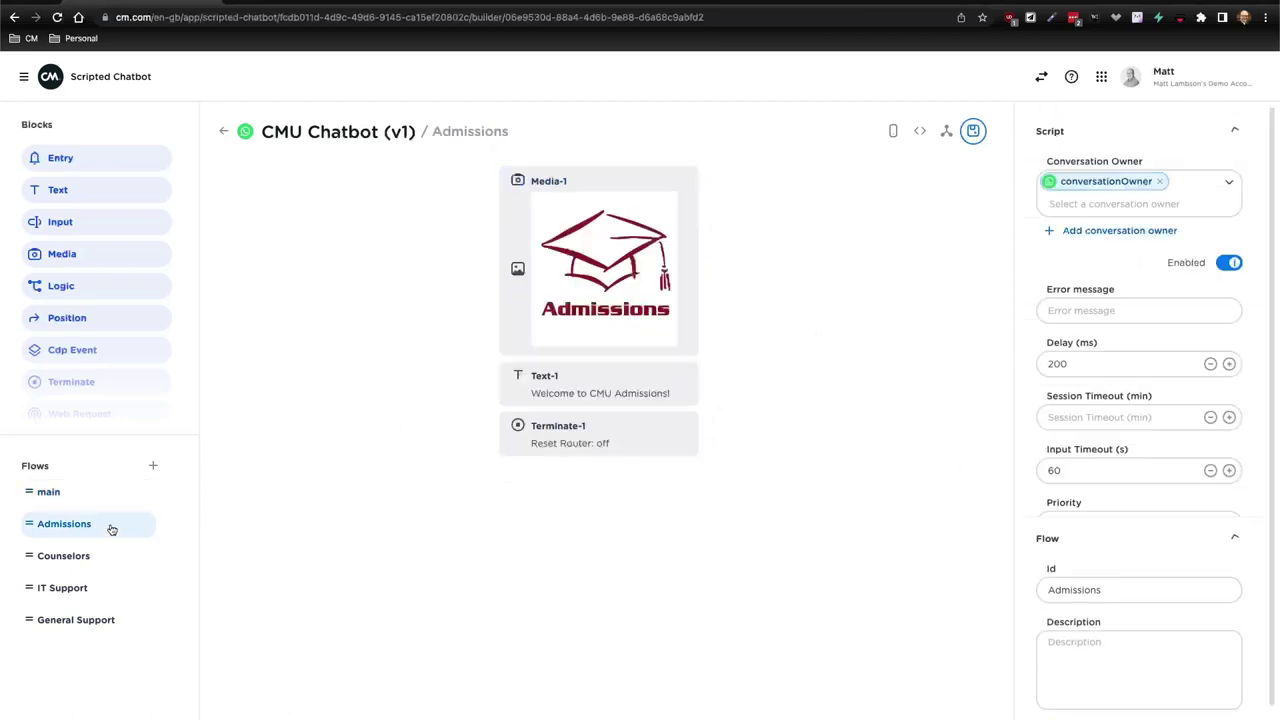
pyautogui.moveTo(72, 192); pyautogui.dragTo(601, 426)
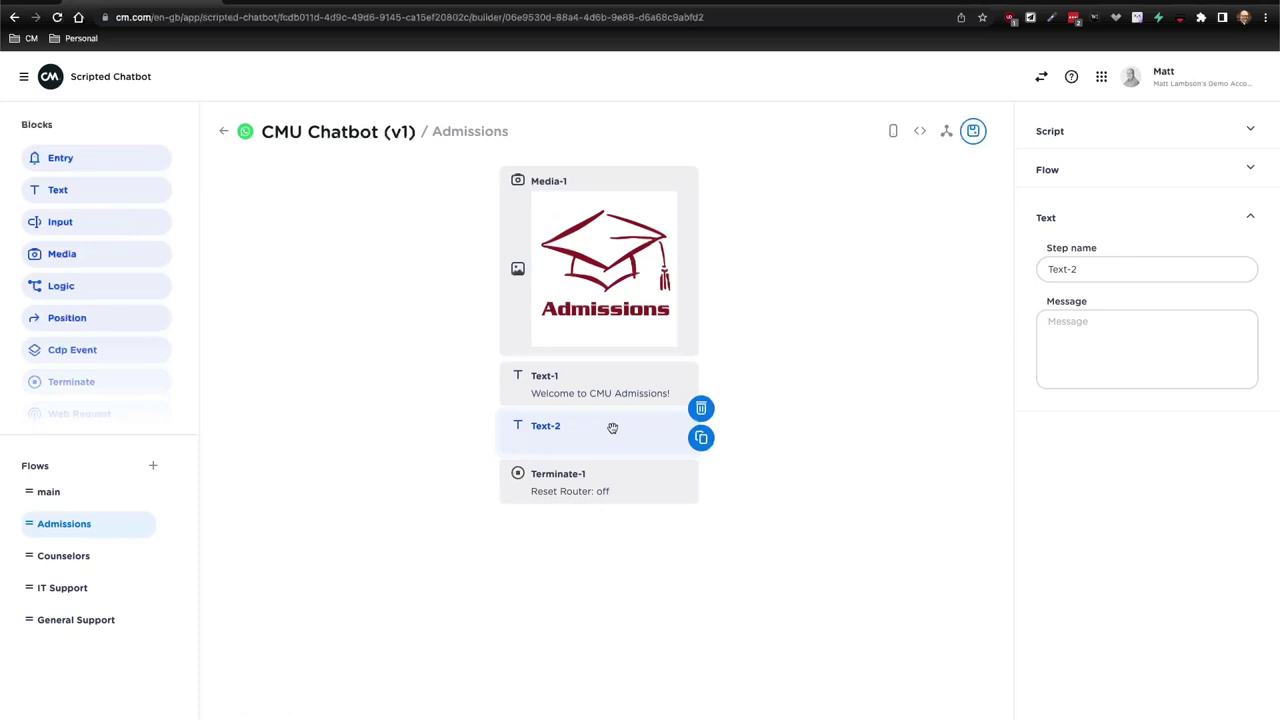
pyautogui.click(1091, 342)
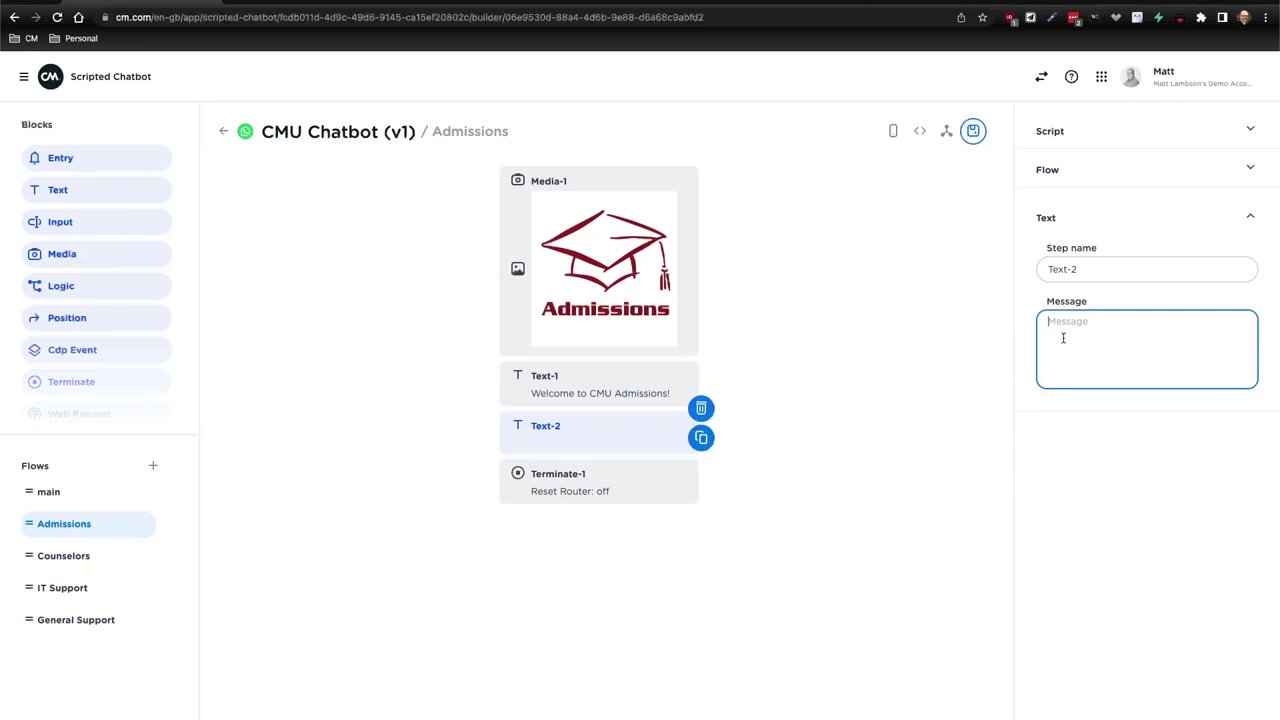
pyautogui.press('ctrl+super+space')
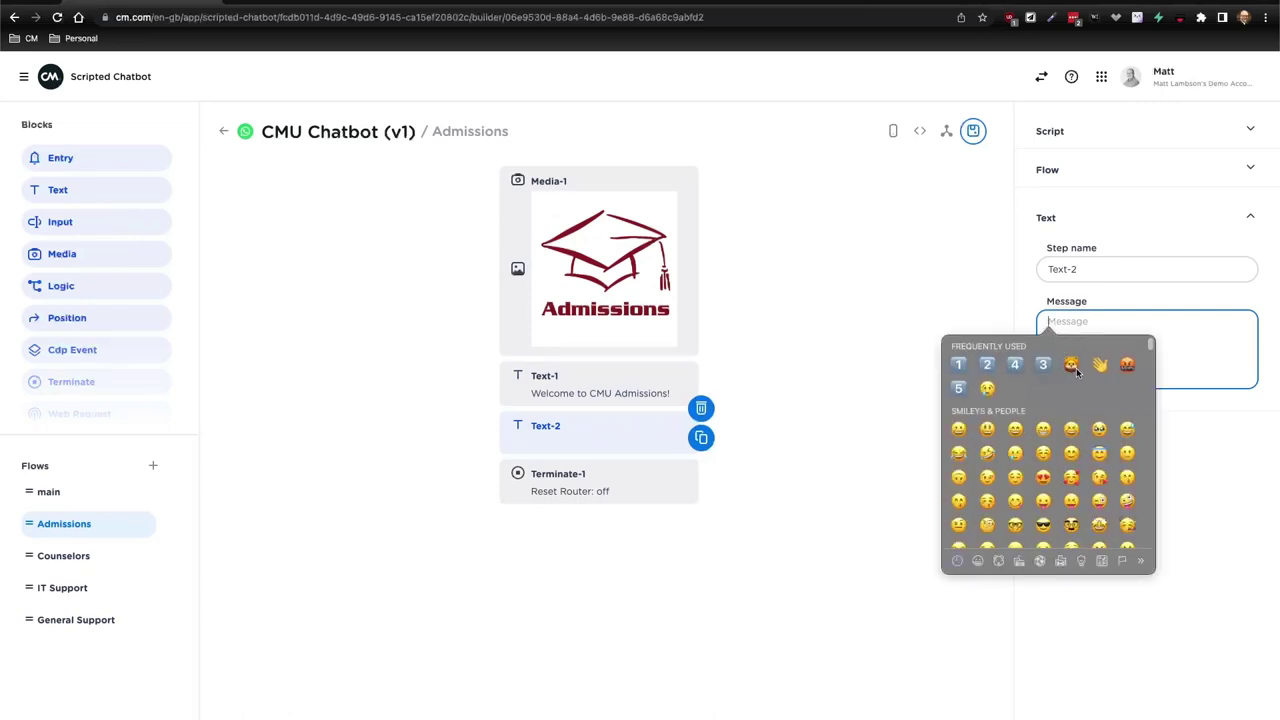
pyautogui.press('Escape')
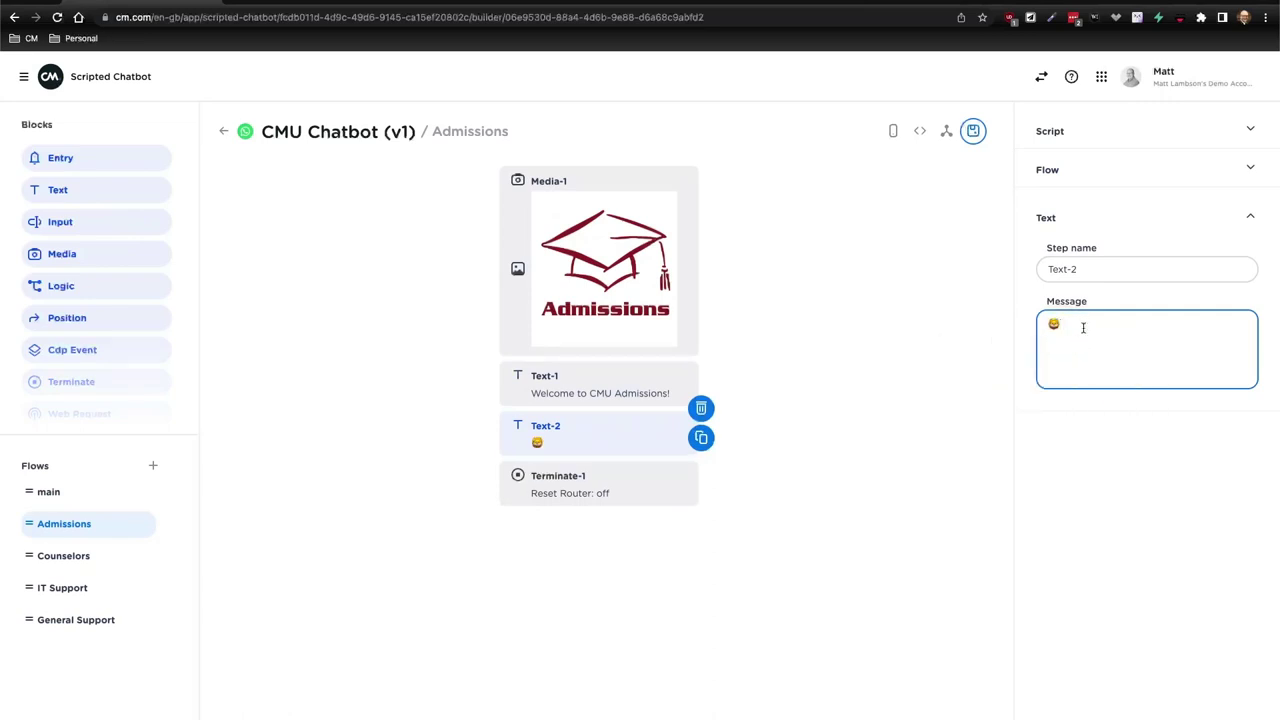
pyautogui.write(': There is a plethro')
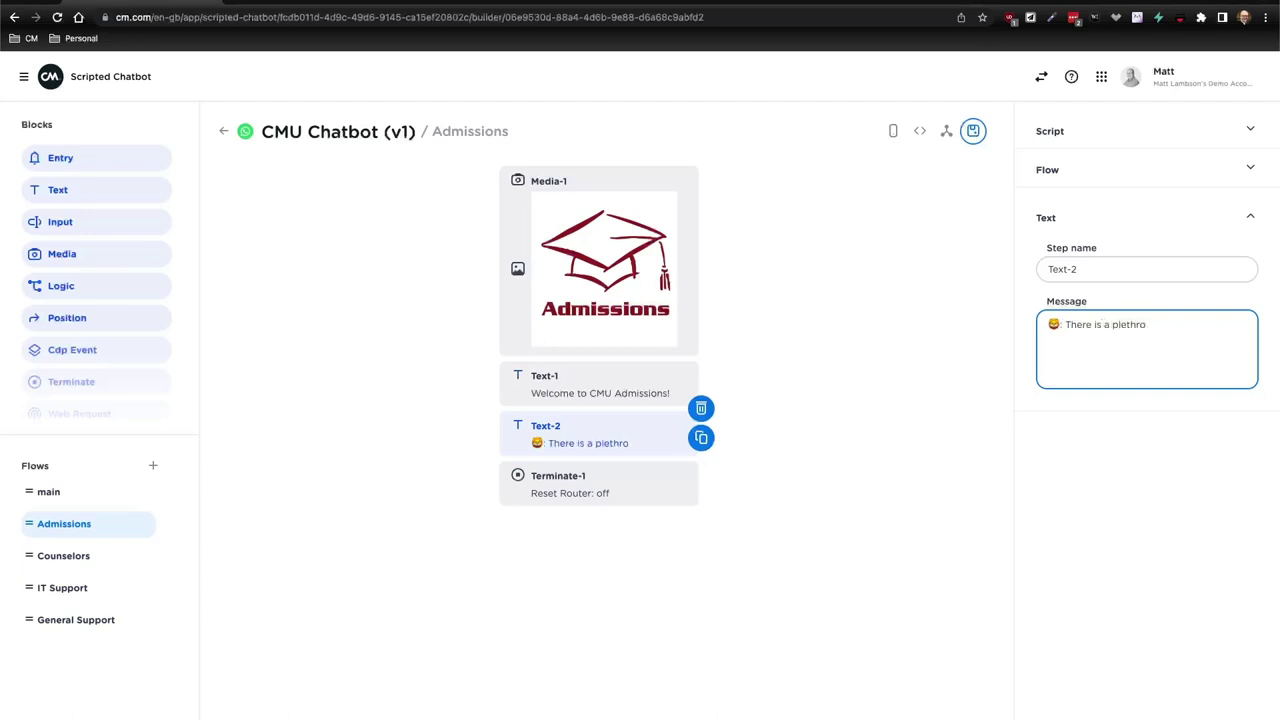
pyautogui.press('BackSpace')
pyautogui.press('BackSpace')
pyautogui.press('BackSpace')
pyautogui.write('hora')
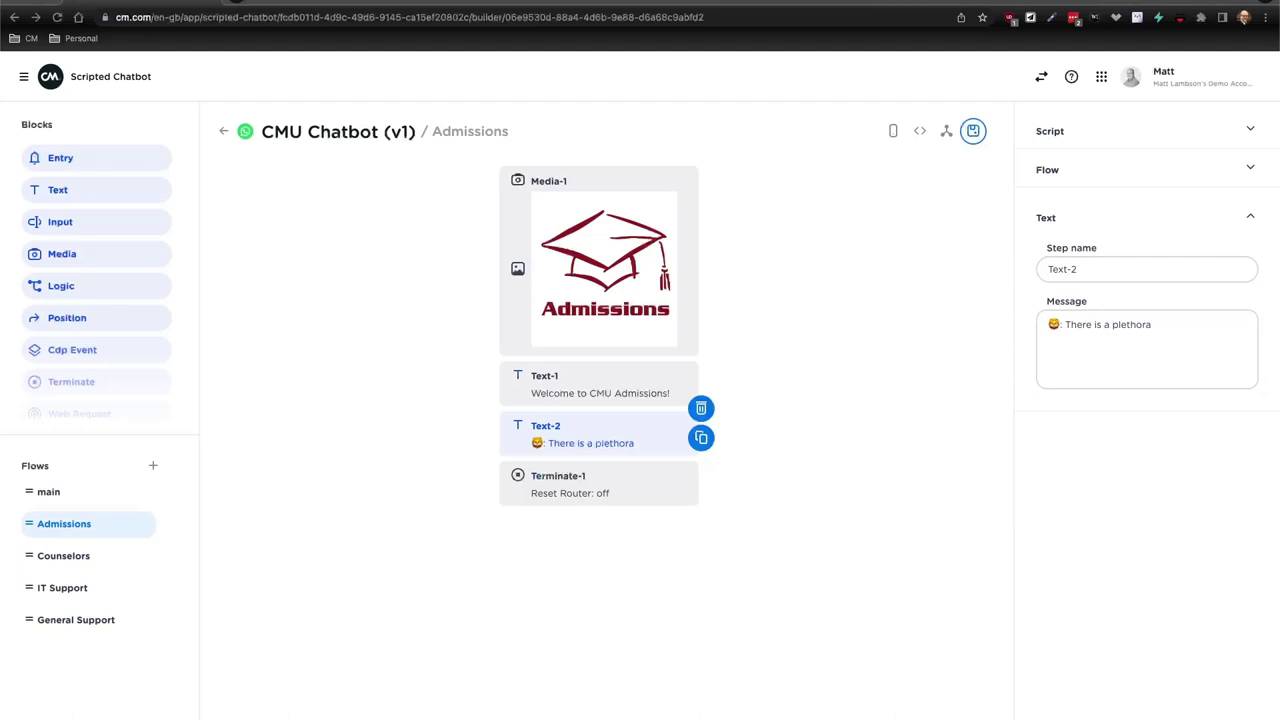
pyautogui.click(1162, 350)
pyautogui.write('of information that I can provide to you regarding our Admissions group! Please select from the list below and we can get you to the right people or find the right information:')
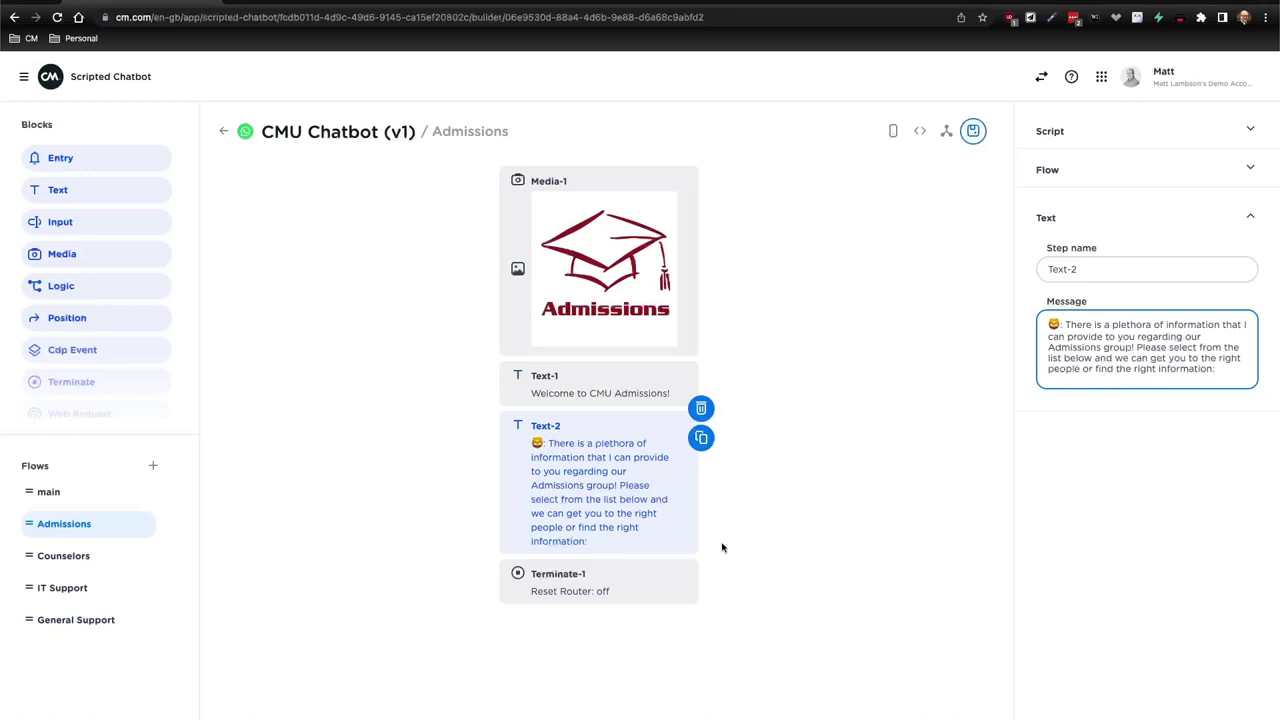
# Add a list picker under Text-2 with header 'CMU Admissions' and body 'What would you like to discuss?'.
pyautogui.click(430, 452)
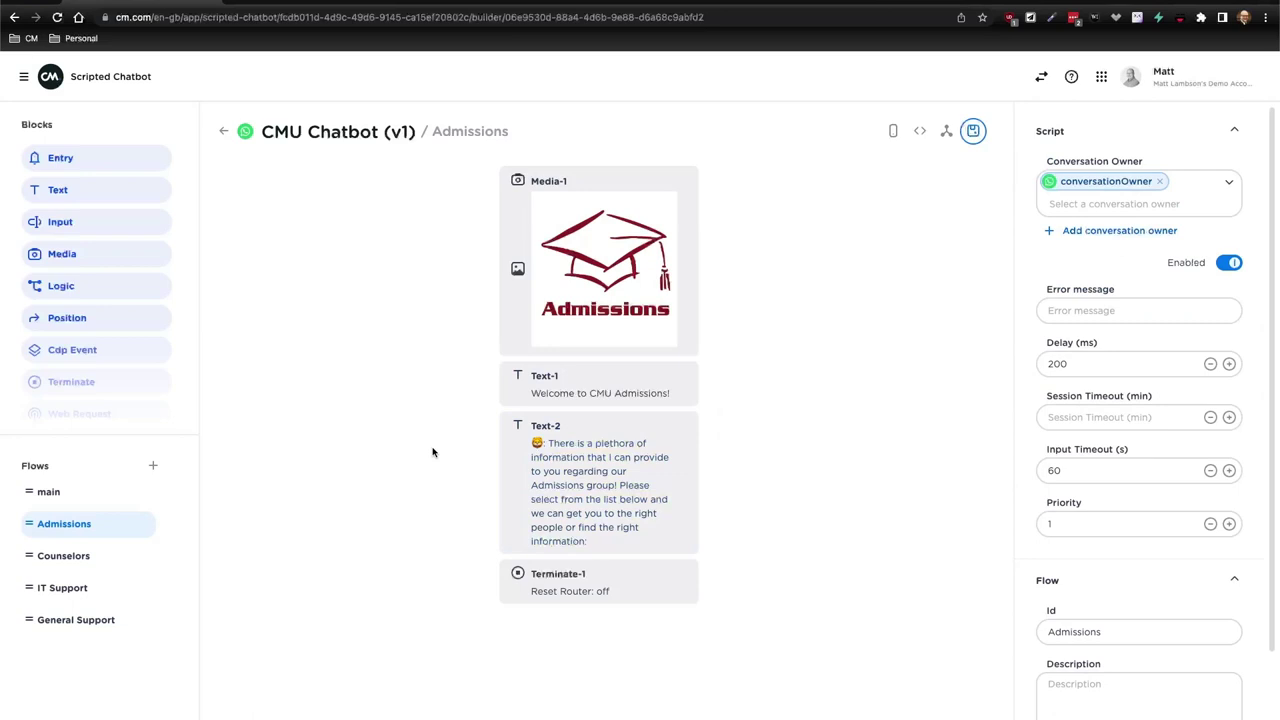
pyautogui.scroll(-2, 107, 325)
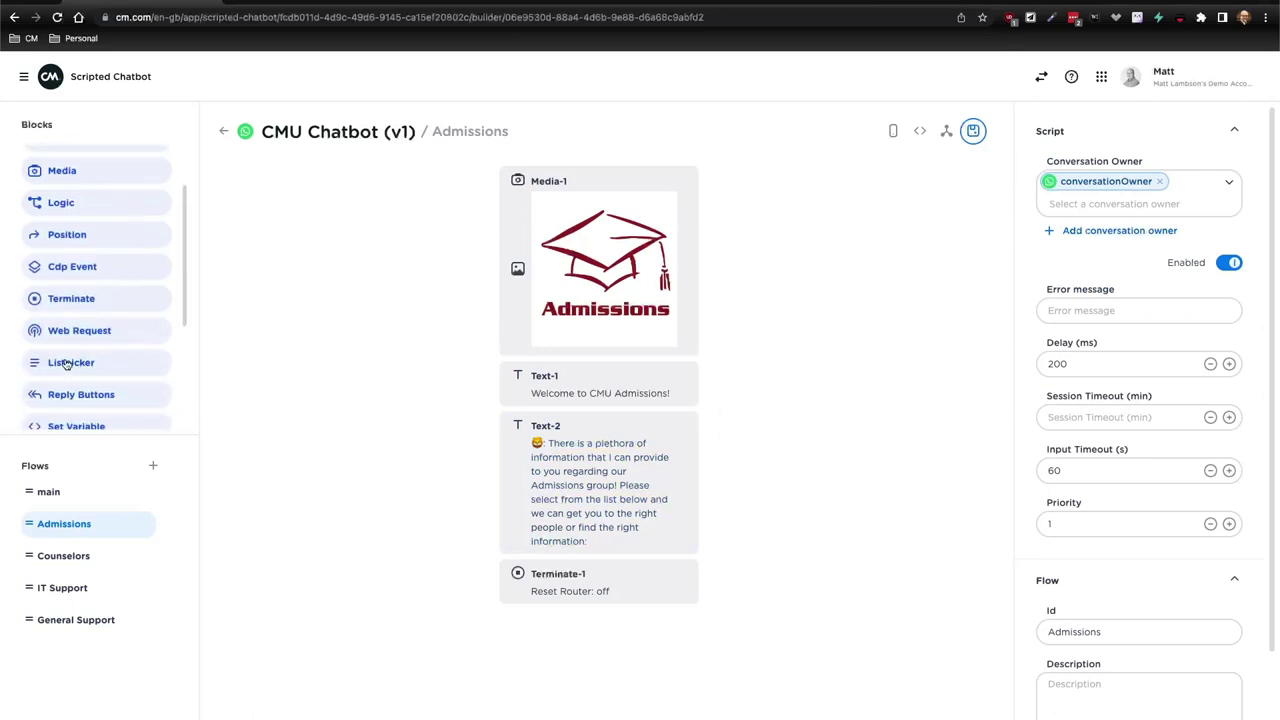
pyautogui.moveTo(71, 362); pyautogui.dragTo(578, 570)
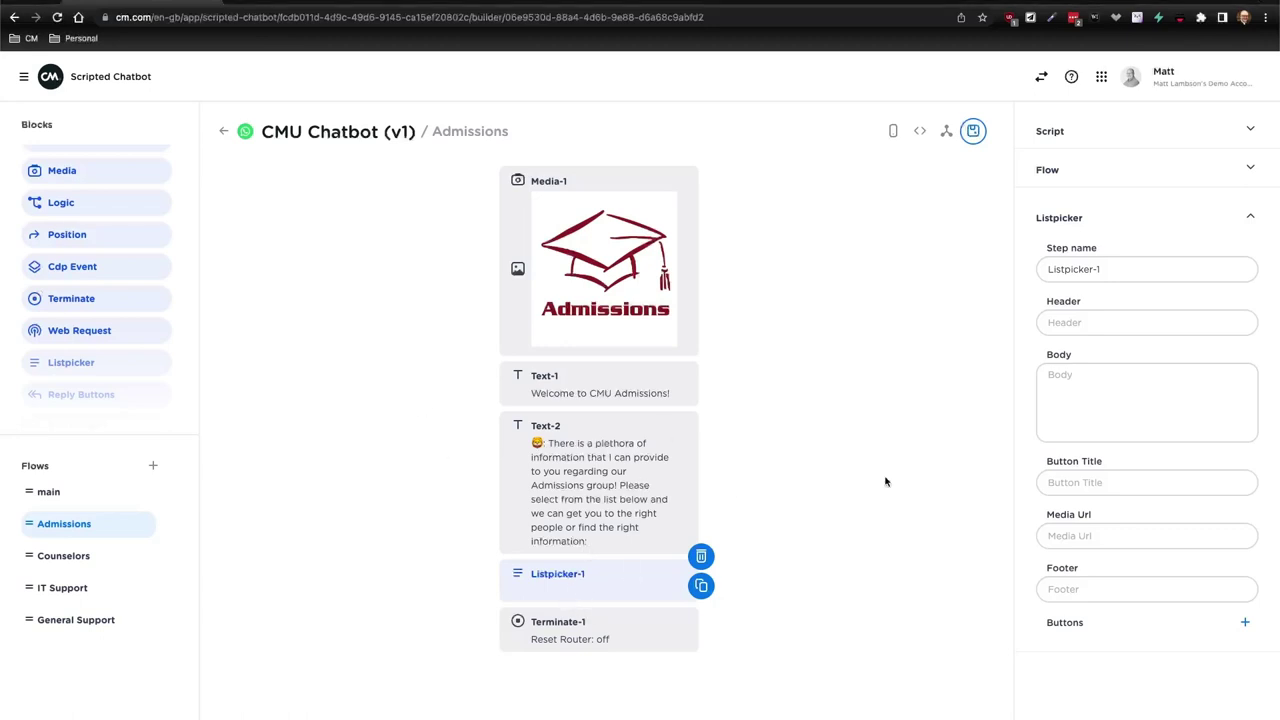
pyautogui.click(1093, 324)
pyautogui.write('C')
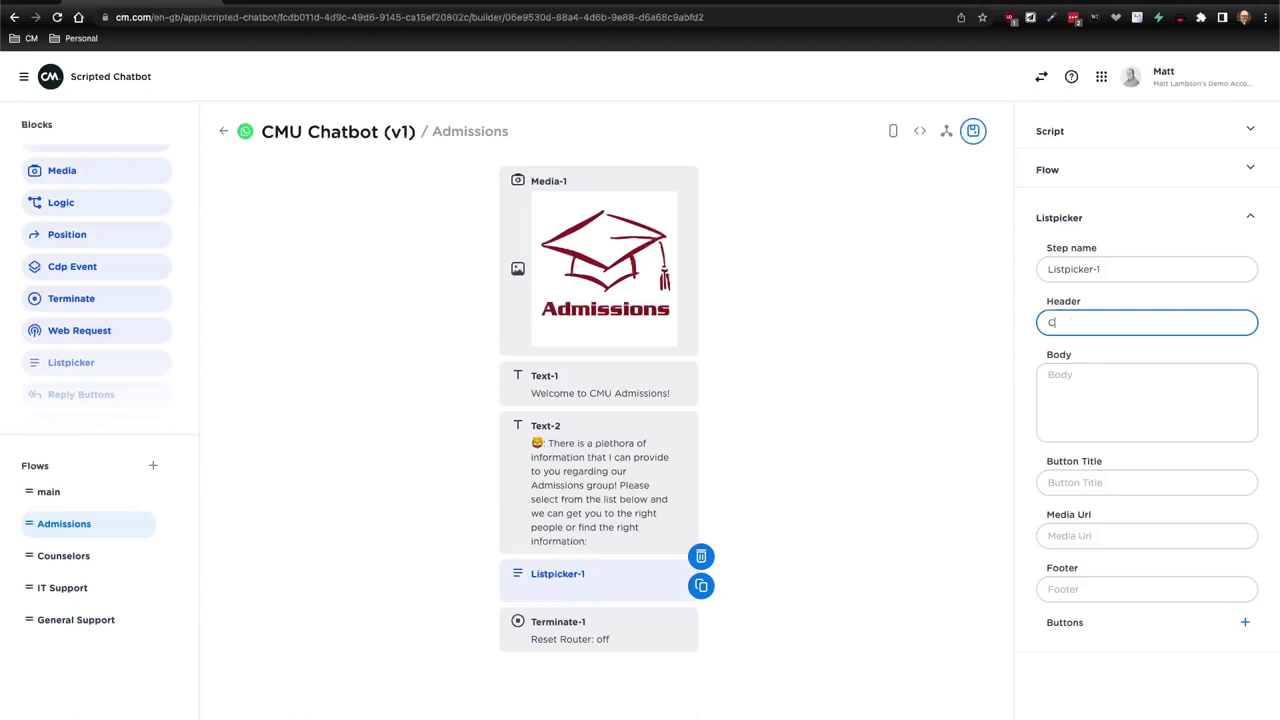
pyautogui.write('MU Admissions')
pyautogui.press('Tab')
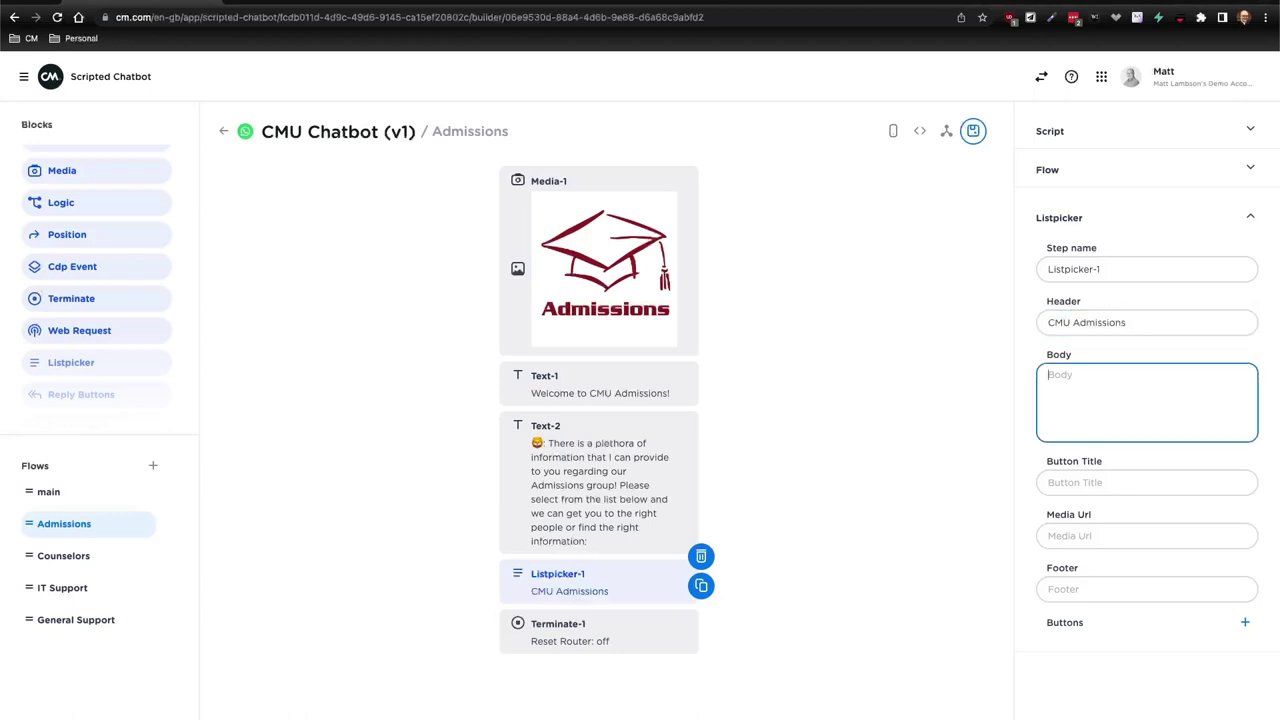
pyautogui.write('What would you like to discuss?')
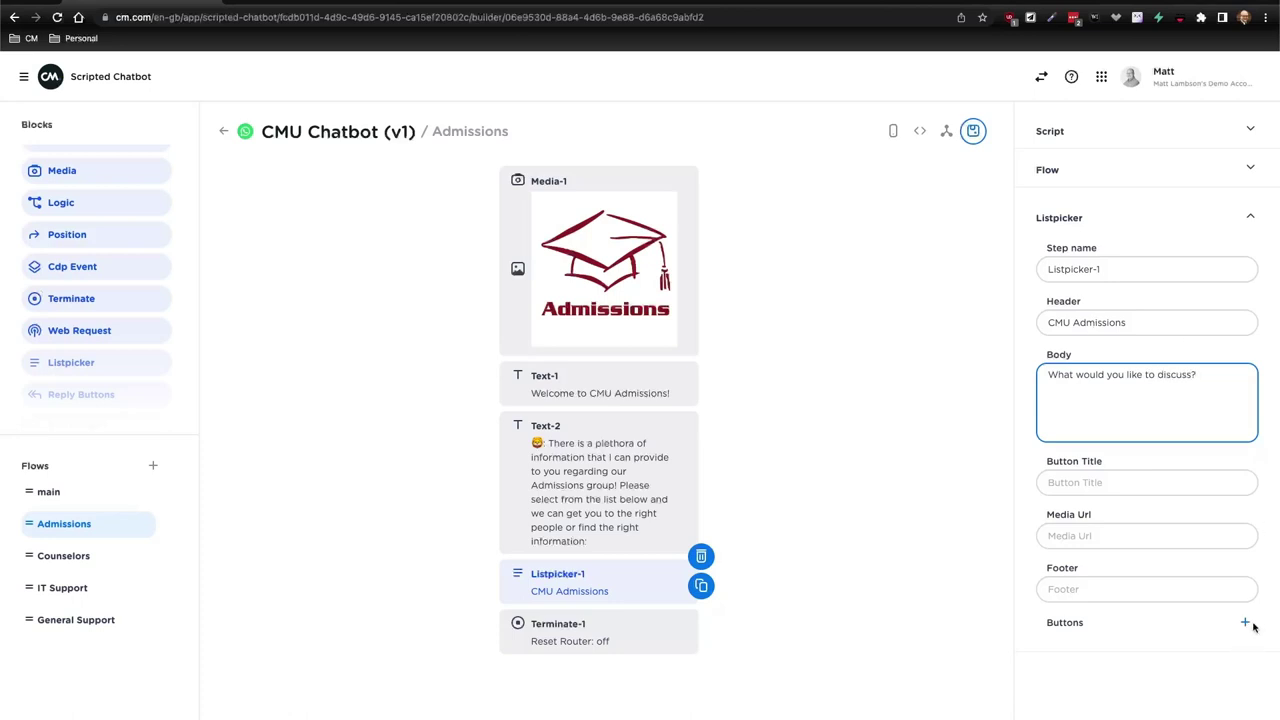
# Add the options 'Schedule a Tour' (id tour) and 'Apply to Join us!' (id Apply).
pyautogui.click(1245, 622)
pyautogui.click(1136, 653)
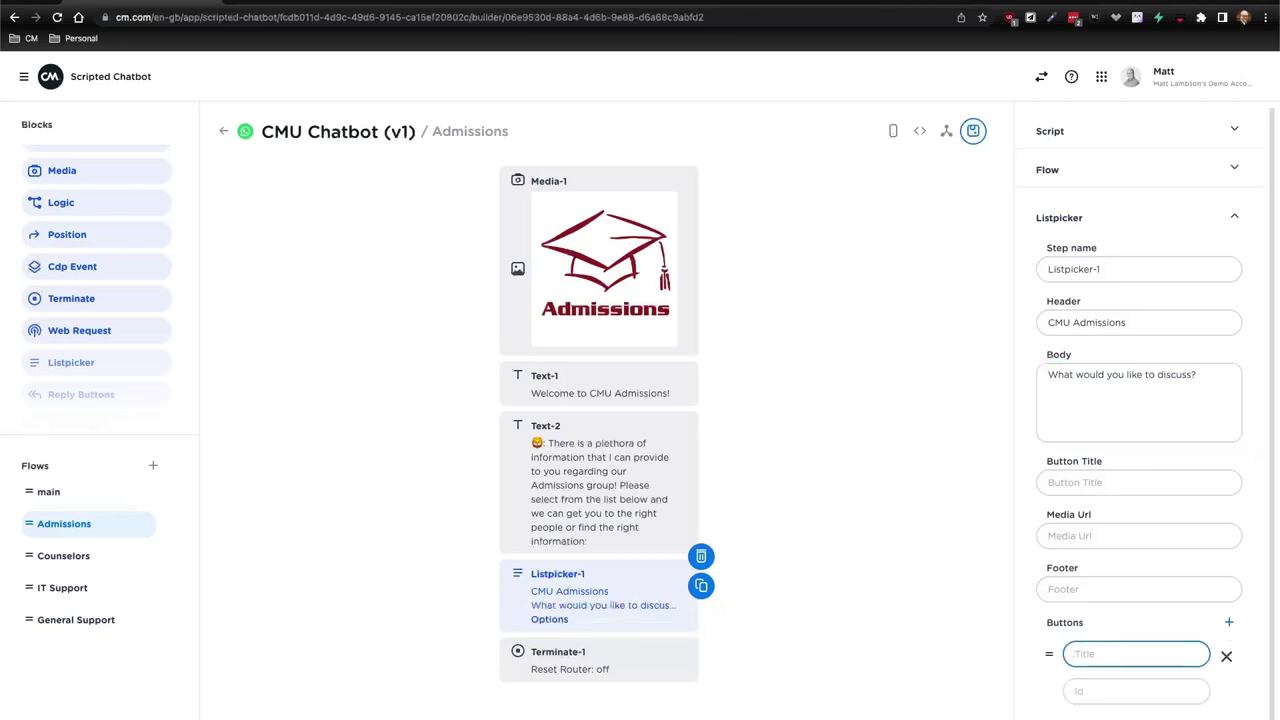
pyautogui.write('Schedule a R')
pyautogui.press('BackSpace')
pyautogui.write('Tour')
pyautogui.press('Tab')
pyautogui.write('t')
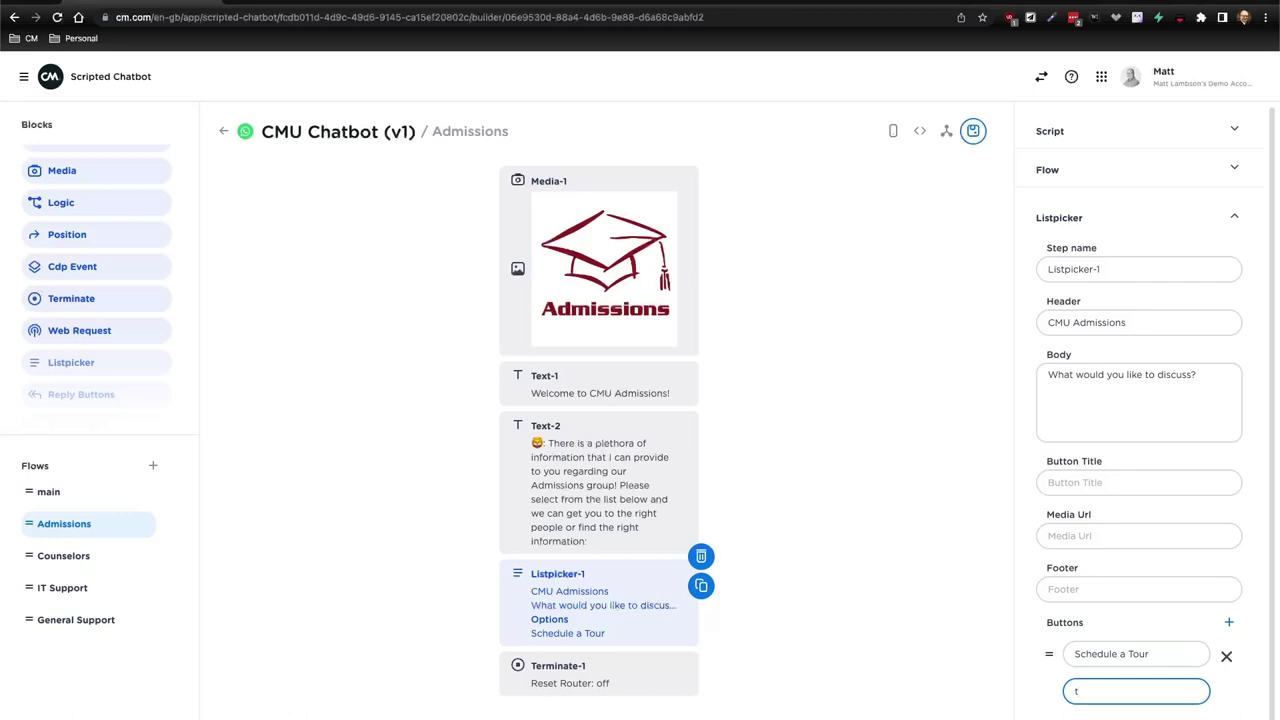
pyautogui.write('our')
pyautogui.click(1229, 621)
pyautogui.scroll(-1, 1130, 601)
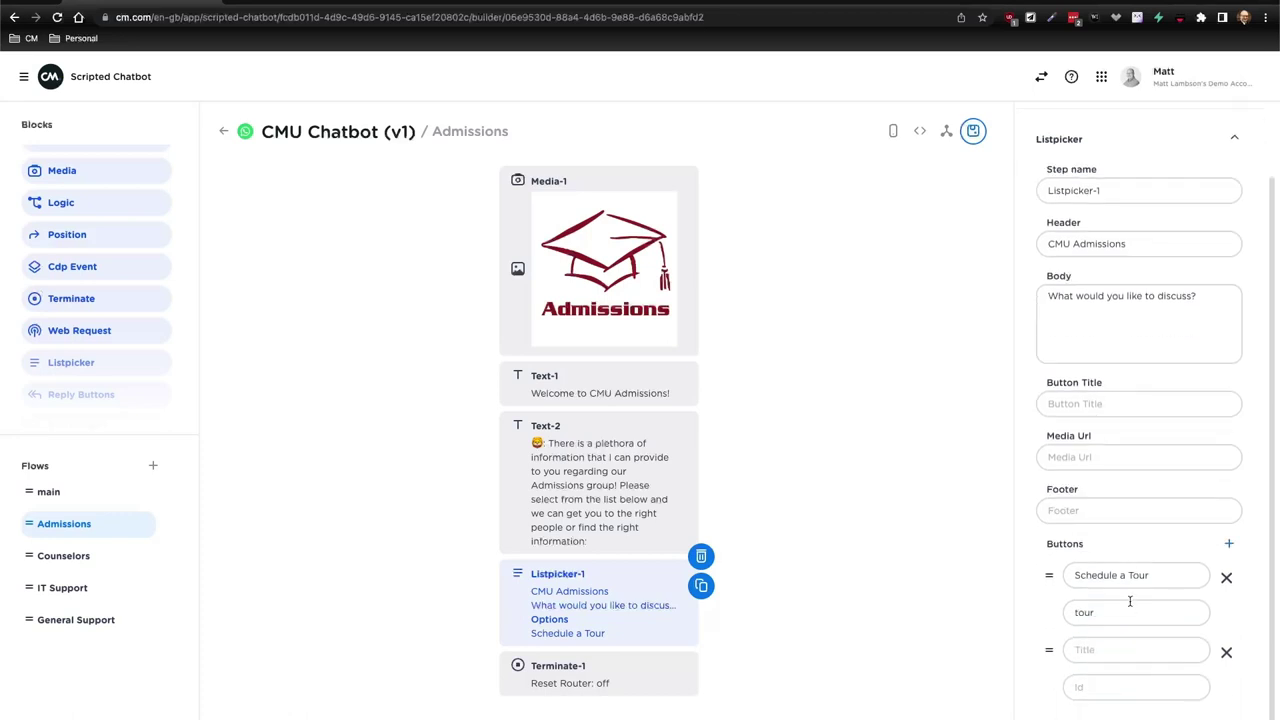
pyautogui.click(1109, 649)
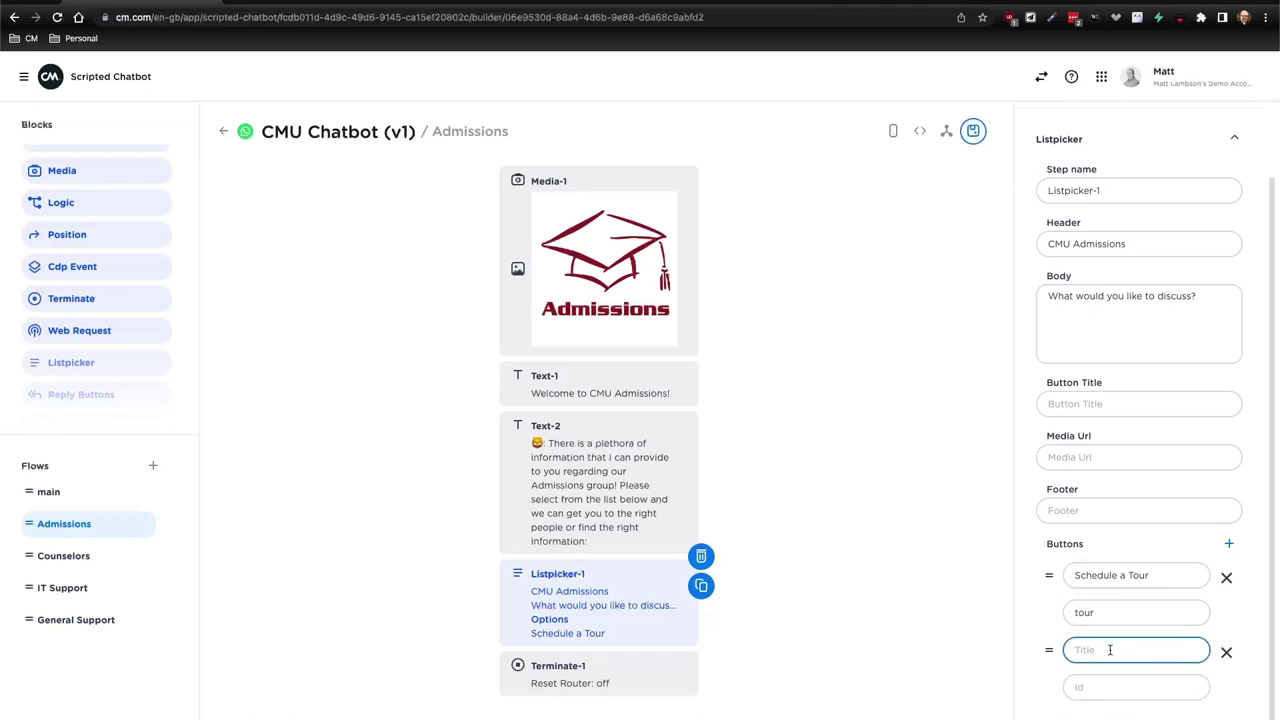
pyautogui.write('Apply to Join us!')
pyautogui.click(1090, 688)
pyautogui.write('App')
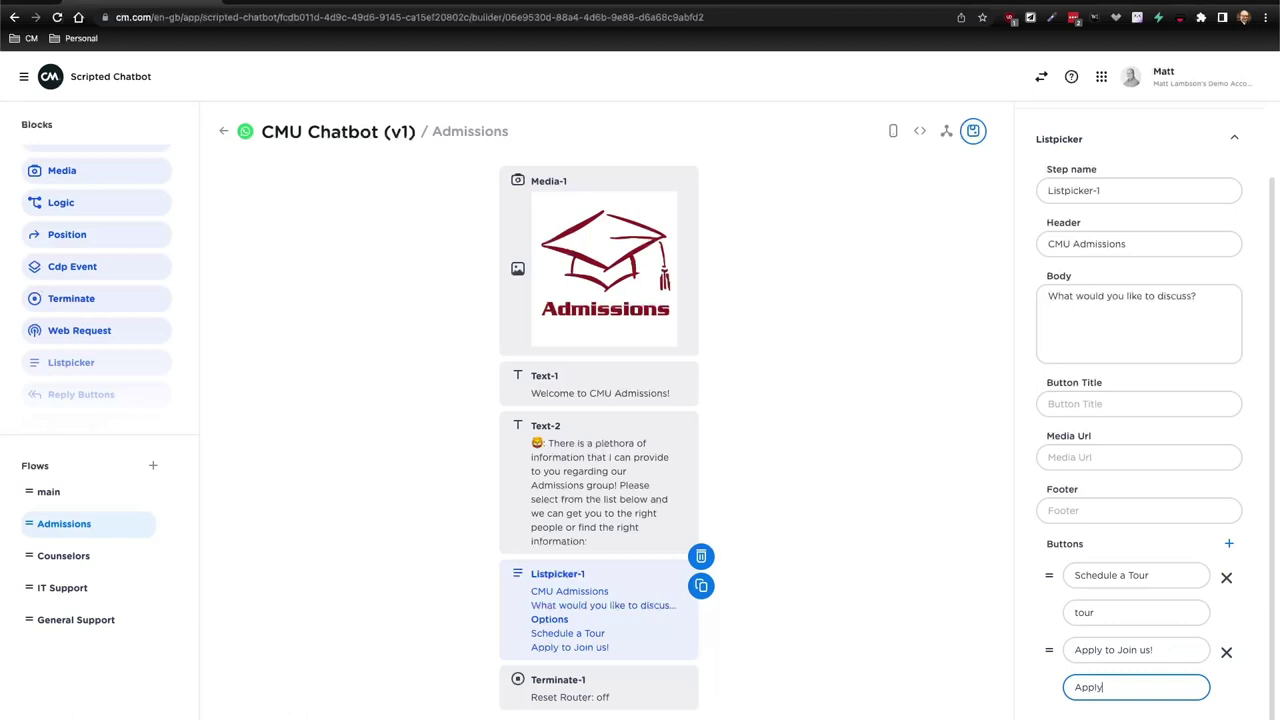
pyautogui.write('ly')
# Add the options 'Explore Financial Aid' and 'Upcoming Seminars' (id seminars), then review the list picker.
pyautogui.click(1229, 544)
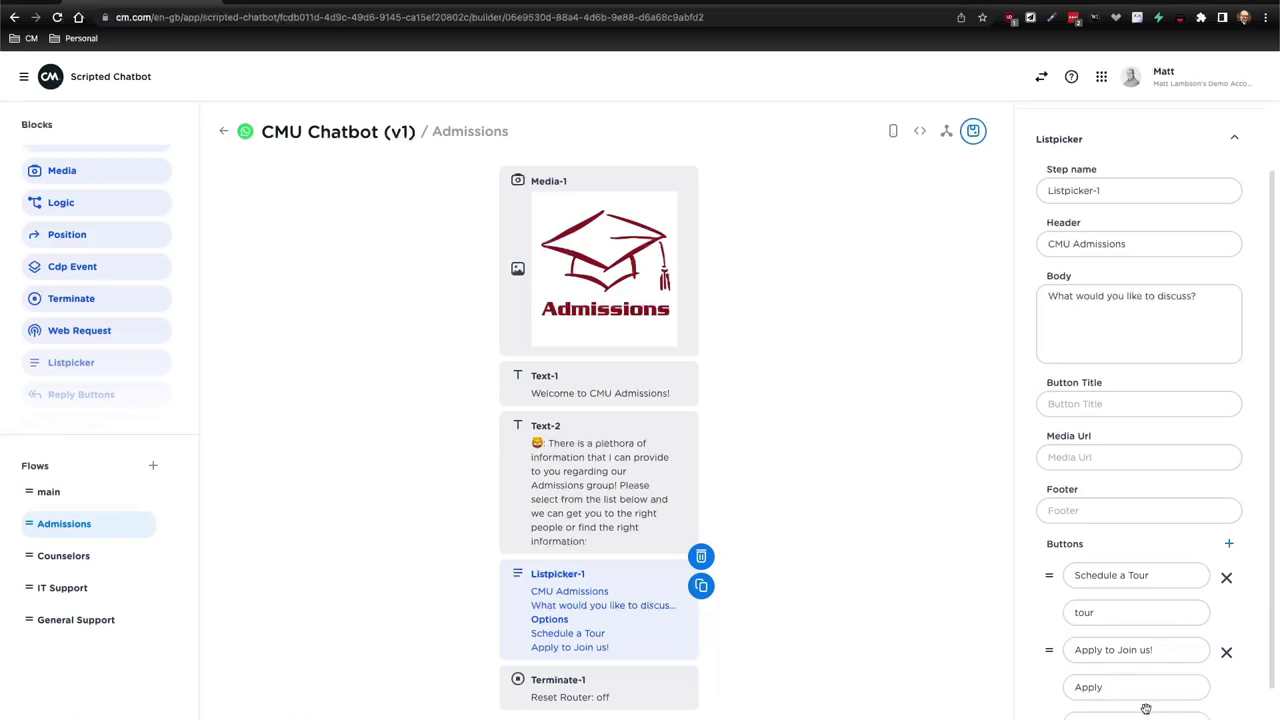
pyautogui.scroll(-2, 1146, 700)
pyautogui.click(1120, 650)
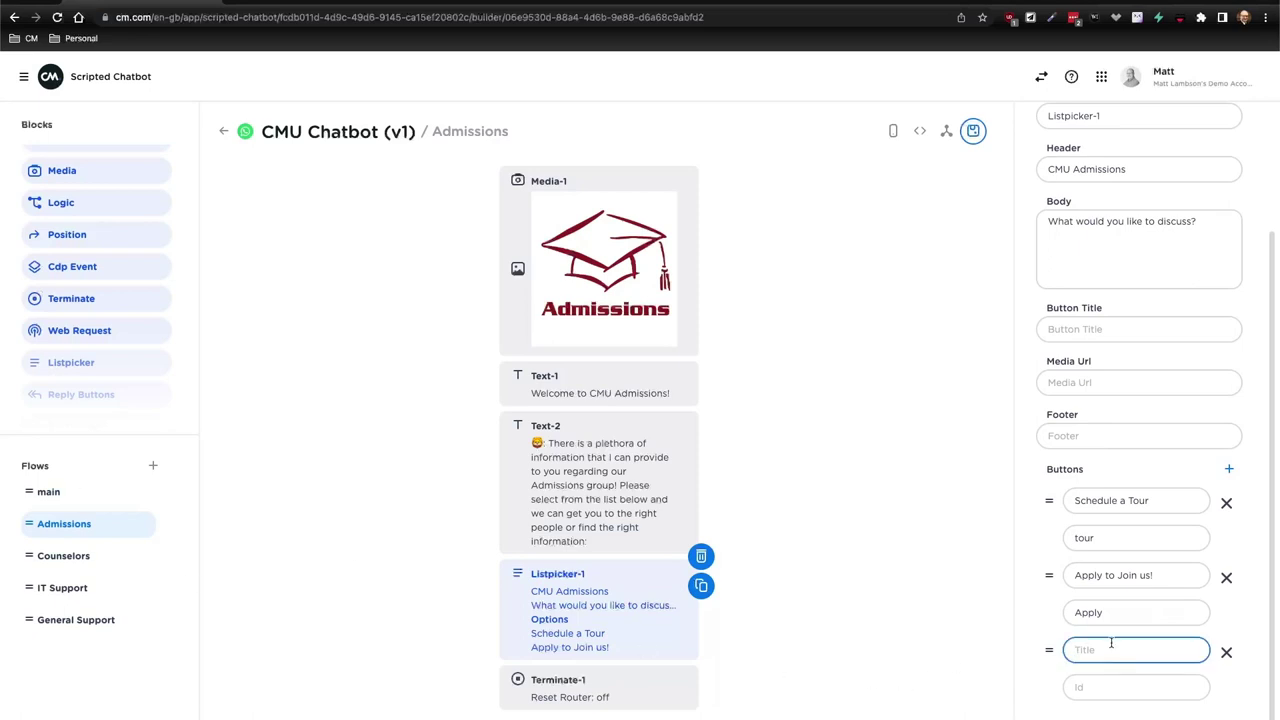
pyautogui.write('Explore Finanicial')
pyautogui.hotkey('alt', 'BackSpace')
pyautogui.write('Financial Aid')
pyautogui.press('Tab')
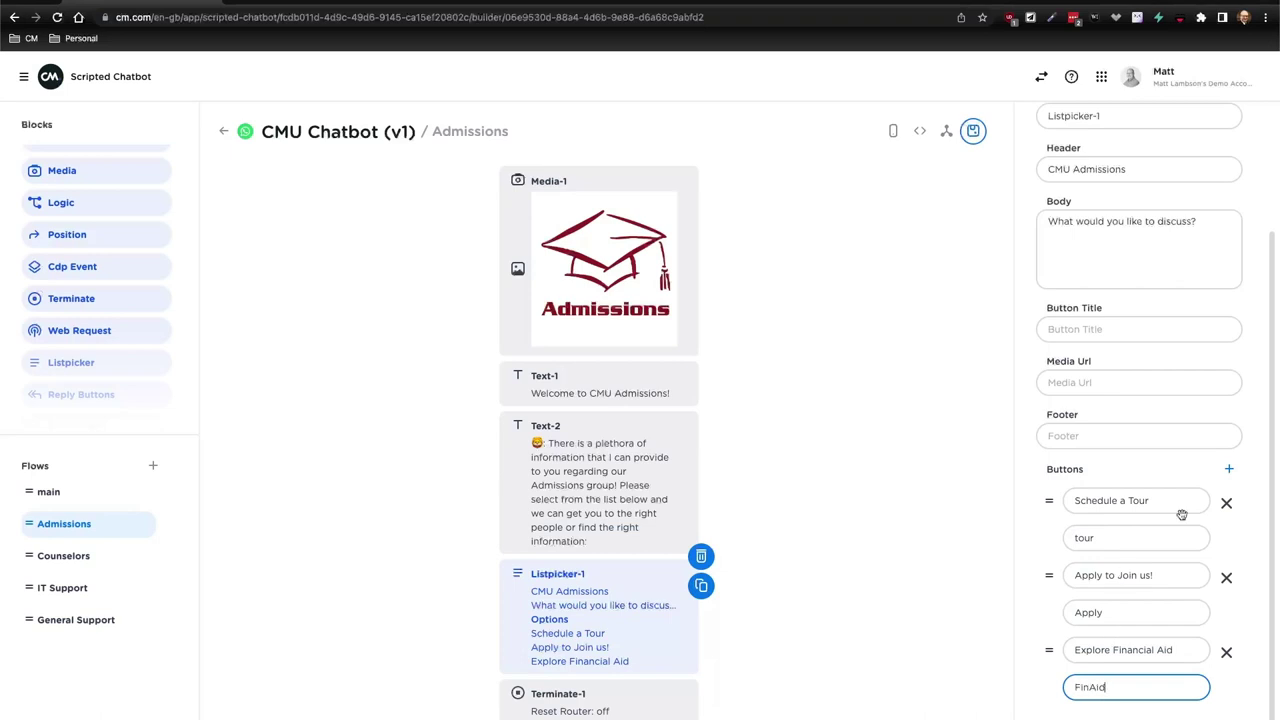
pyautogui.click(1229, 469)
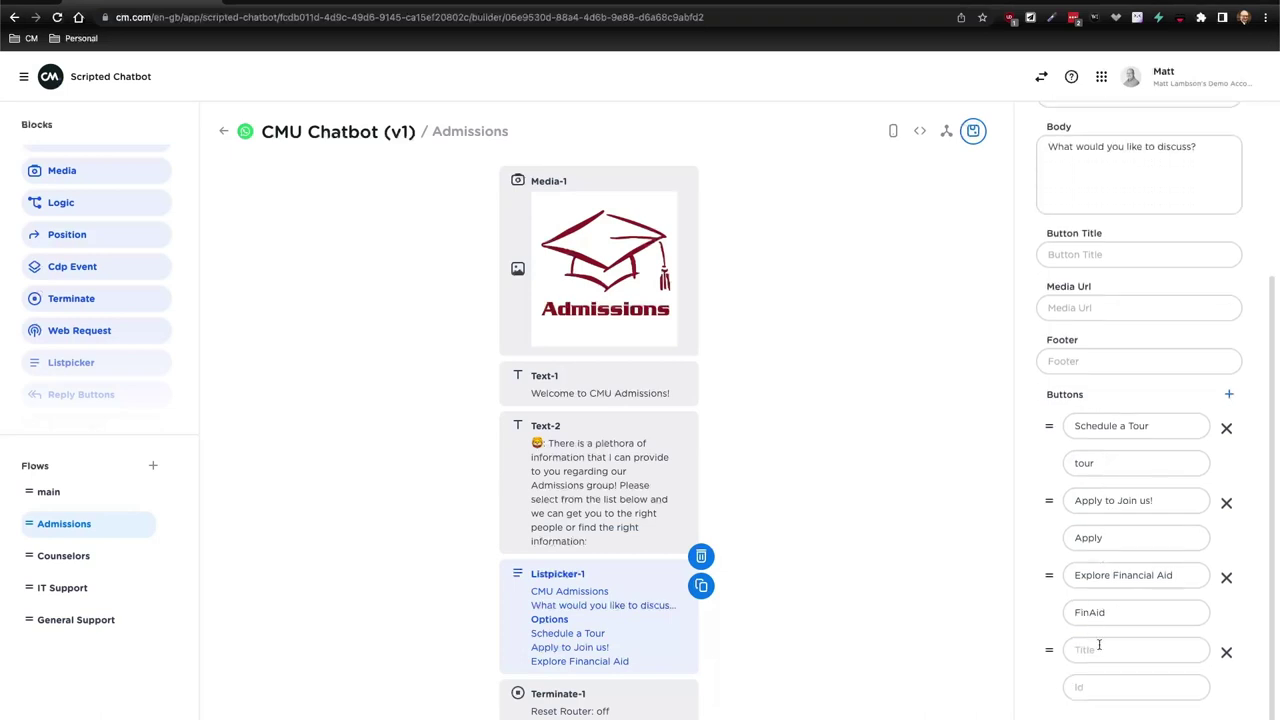
pyautogui.click(1099, 649)
pyautogui.write('U')
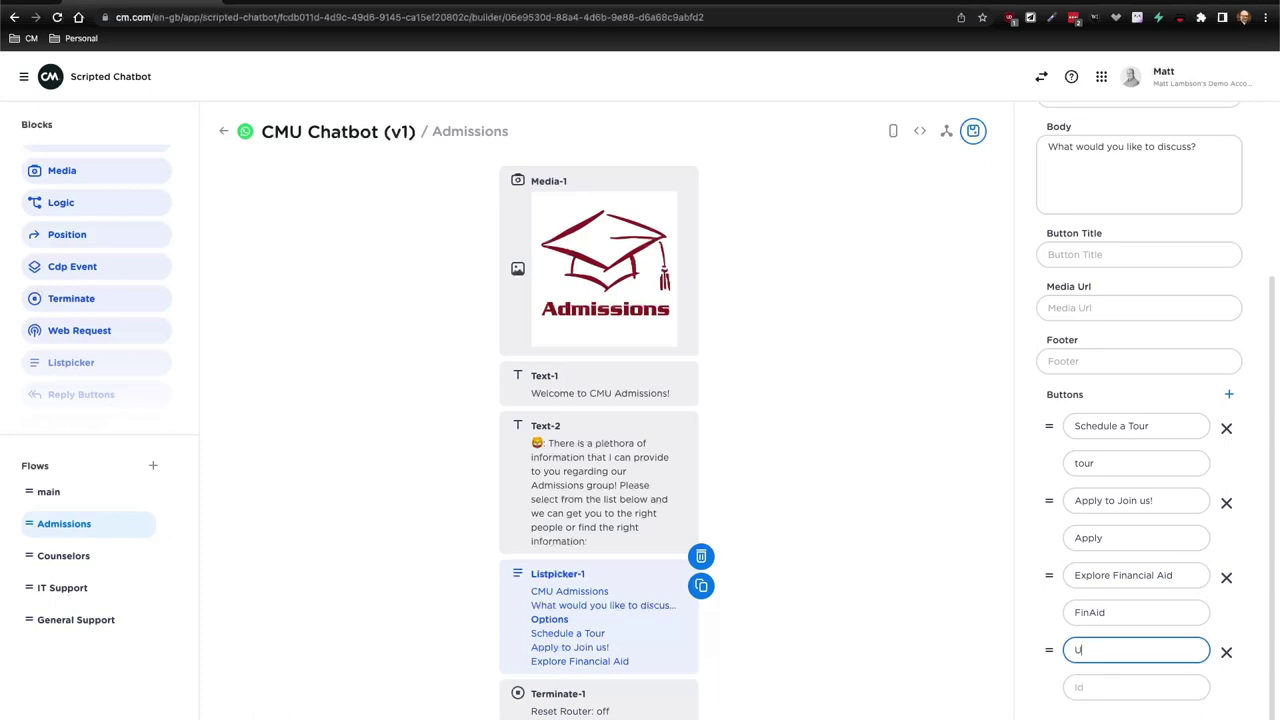
pyautogui.write('pcoming Seminars')
pyautogui.press('Tab')
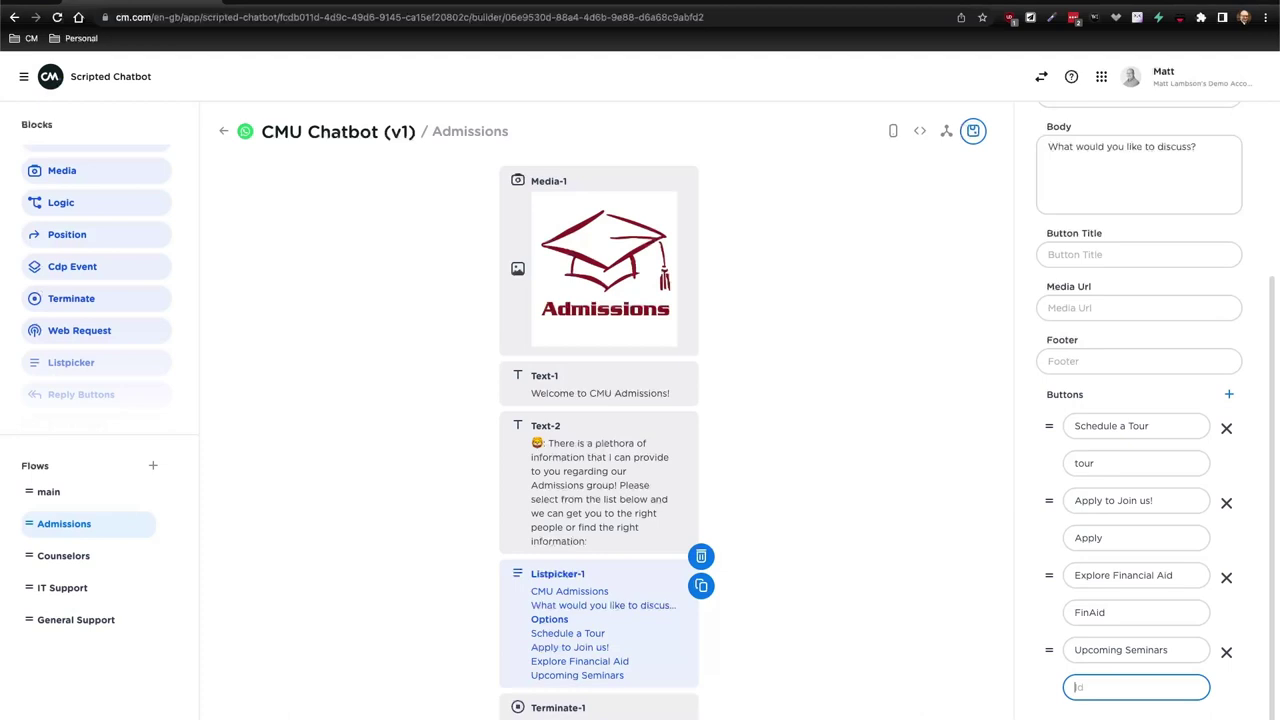
pyautogui.write('seminars')
pyautogui.click(872, 572)
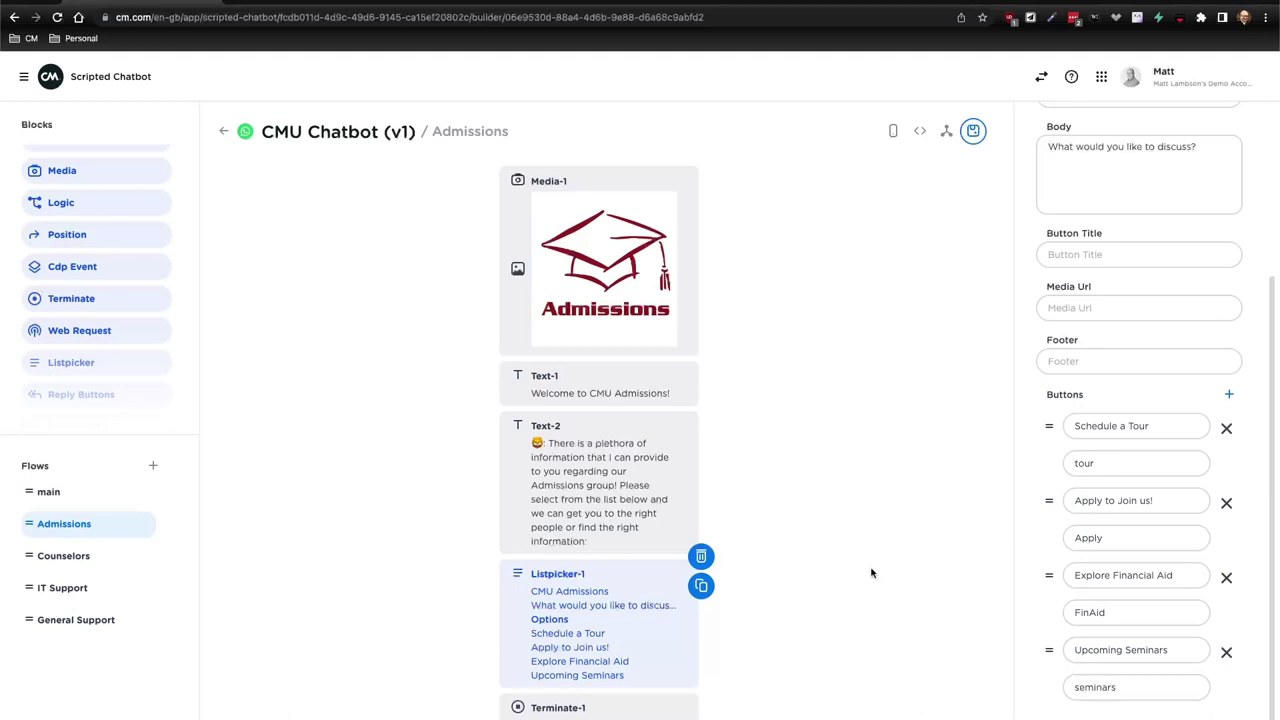
pyautogui.click(610, 641)
# Add Input-1 under Listpicker-1 saving the reply as admissionsInput, followed by a Logic-1 step.
pyautogui.scroll(-5, 1137, 524)
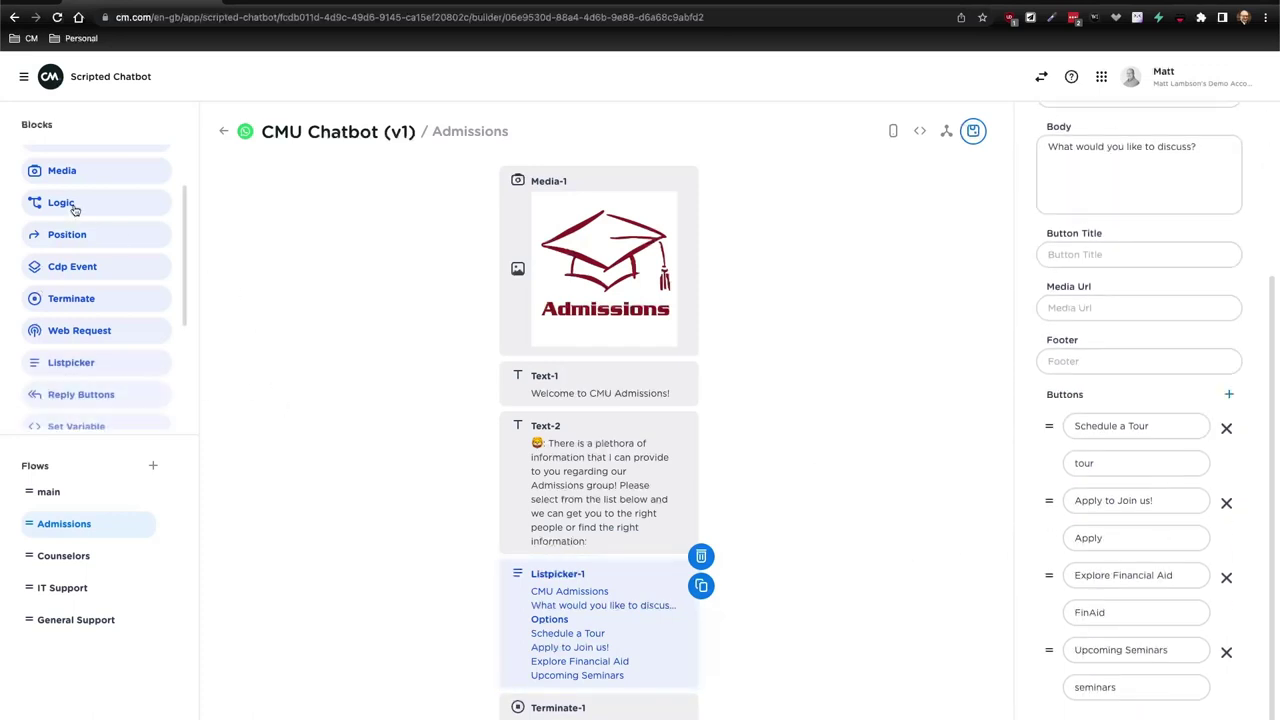
pyautogui.scroll(2, 75, 208)
pyautogui.moveTo(75, 208); pyautogui.dragTo(600, 690)
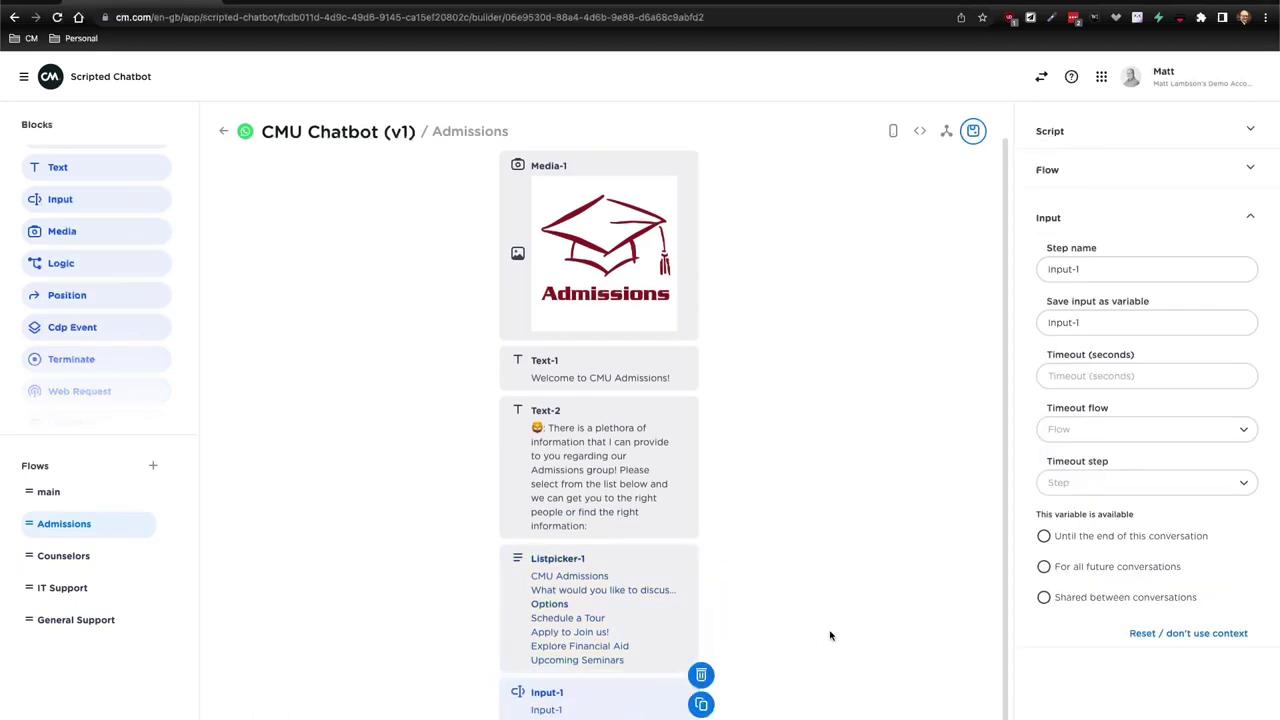
pyautogui.click(1096, 322)
pyautogui.tripleClick(1096, 322)
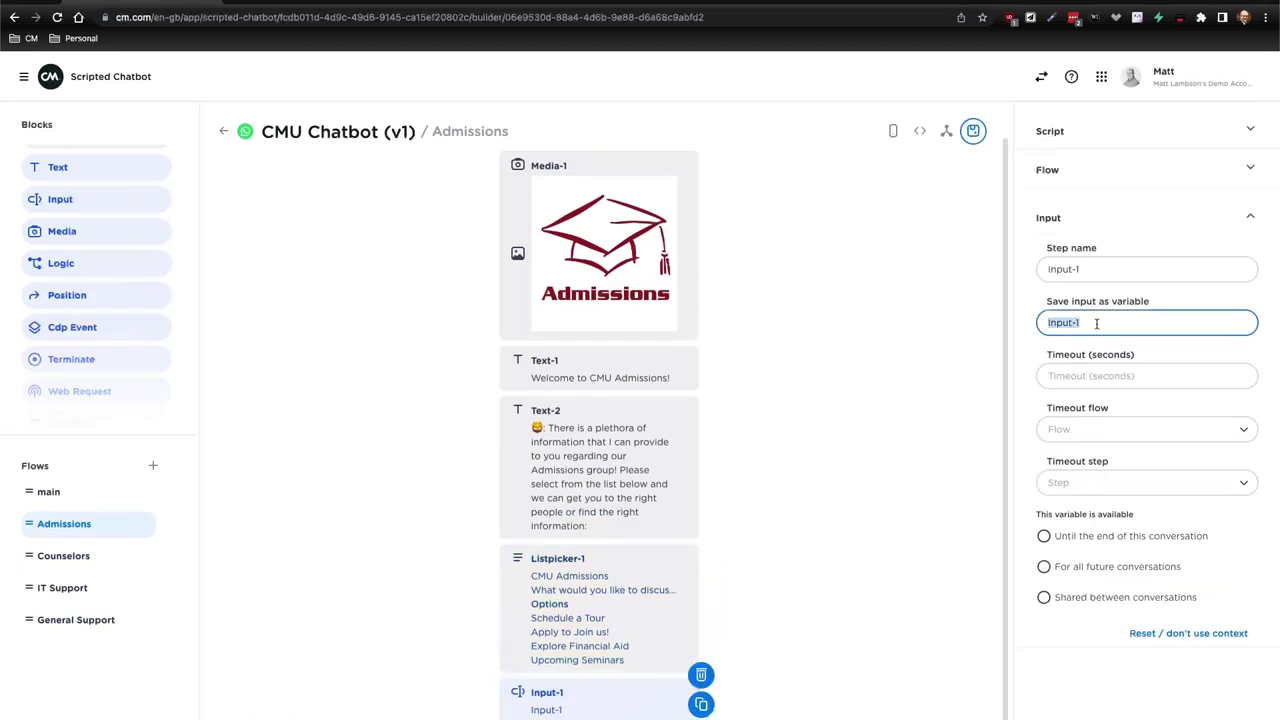
pyautogui.write('admissionsInput')
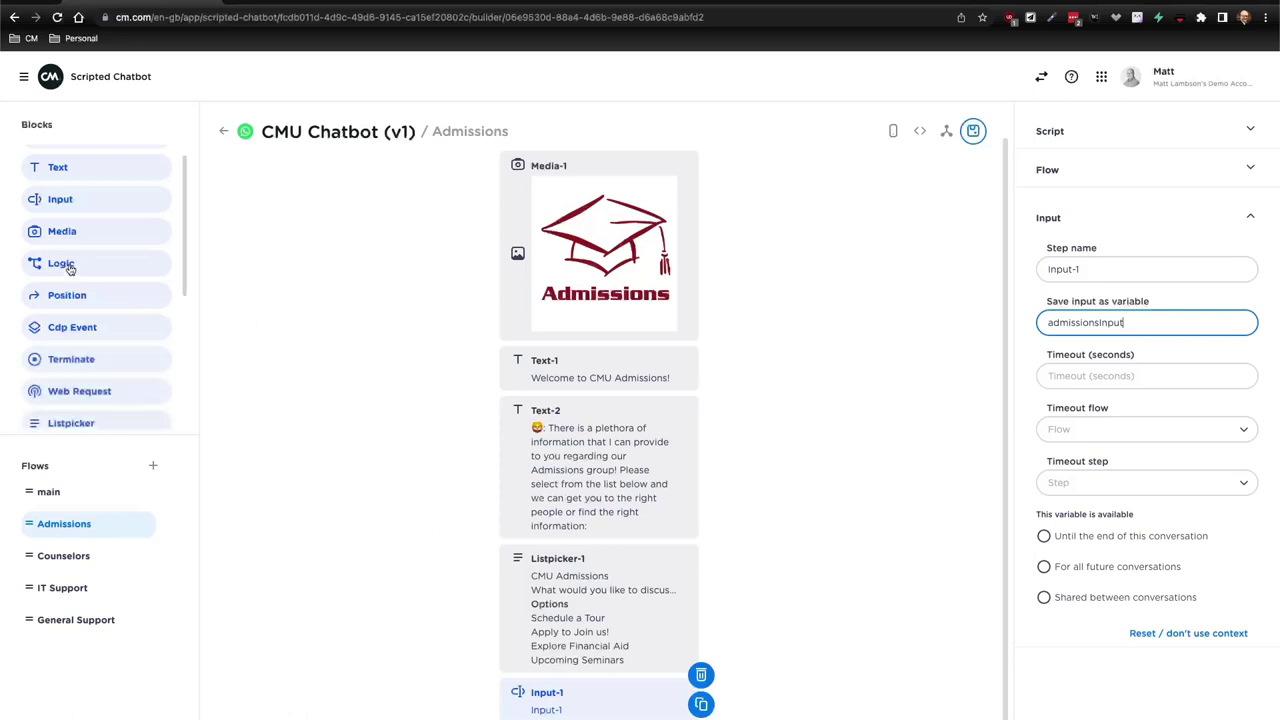
pyautogui.moveTo(61, 263); pyautogui.dragTo(600, 690)
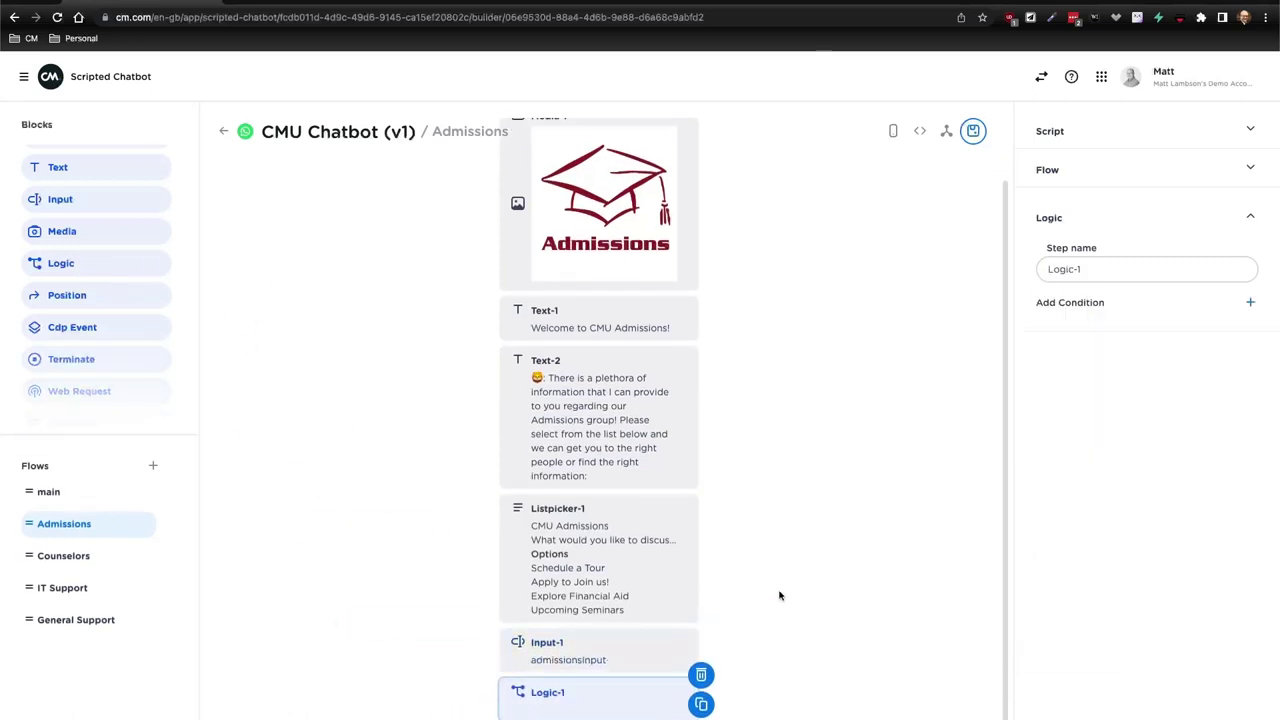
# Give Logic-1 an Equals condition on adminssionsInput with a first test value of 'Appl'.
pyautogui.click(1250, 302)
pyautogui.click(1075, 440)
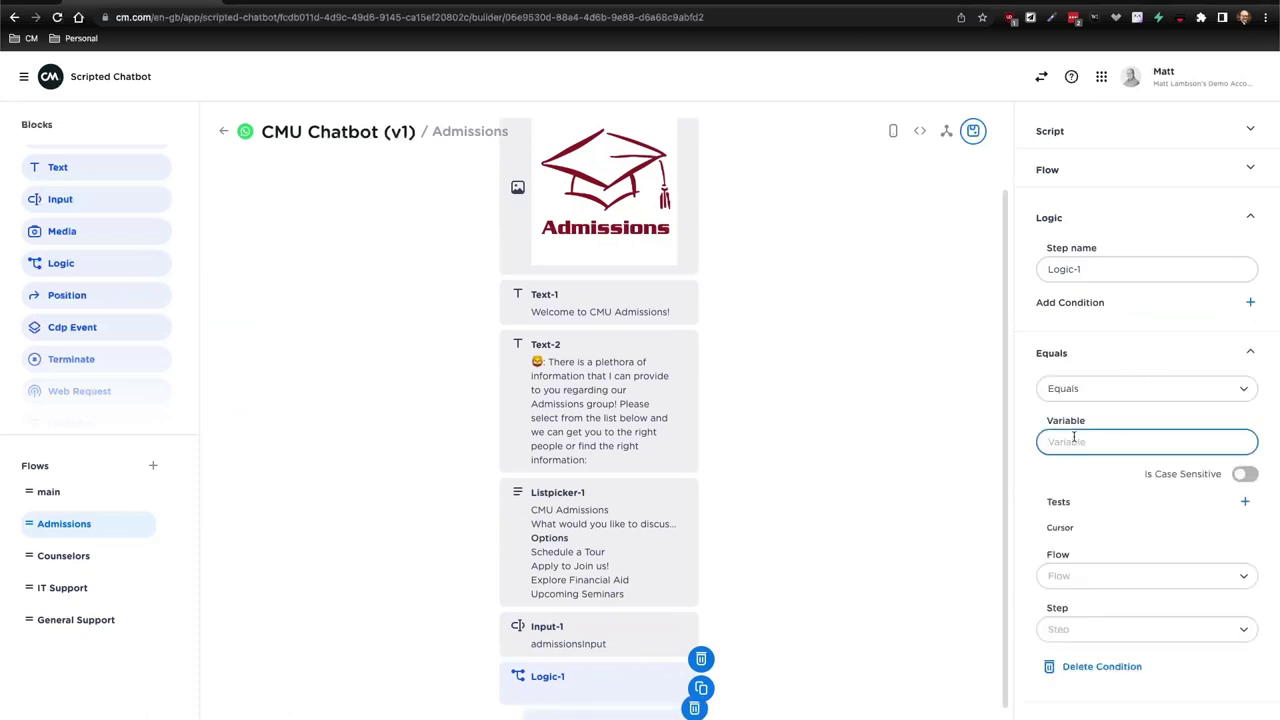
pyautogui.write('adminssionsInput')
pyautogui.click(1244, 502)
pyautogui.click(1121, 534)
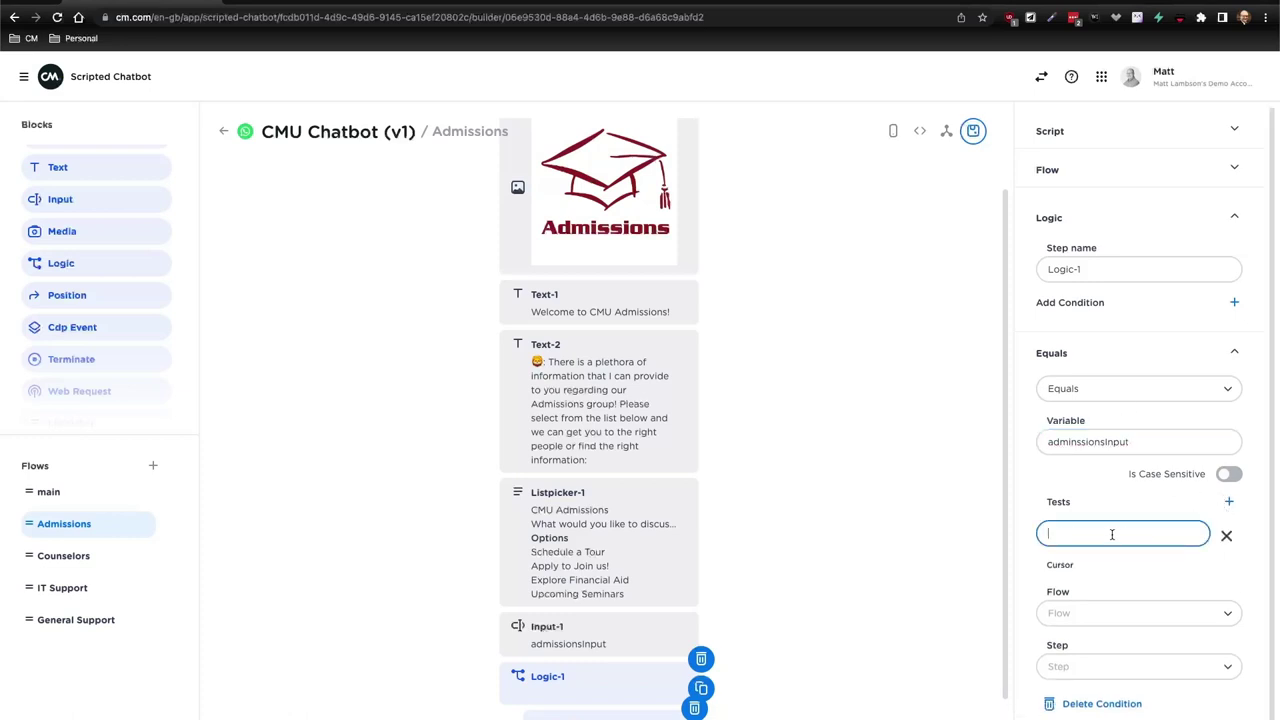
pyautogui.write('Apply')
pyautogui.click(811, 518)
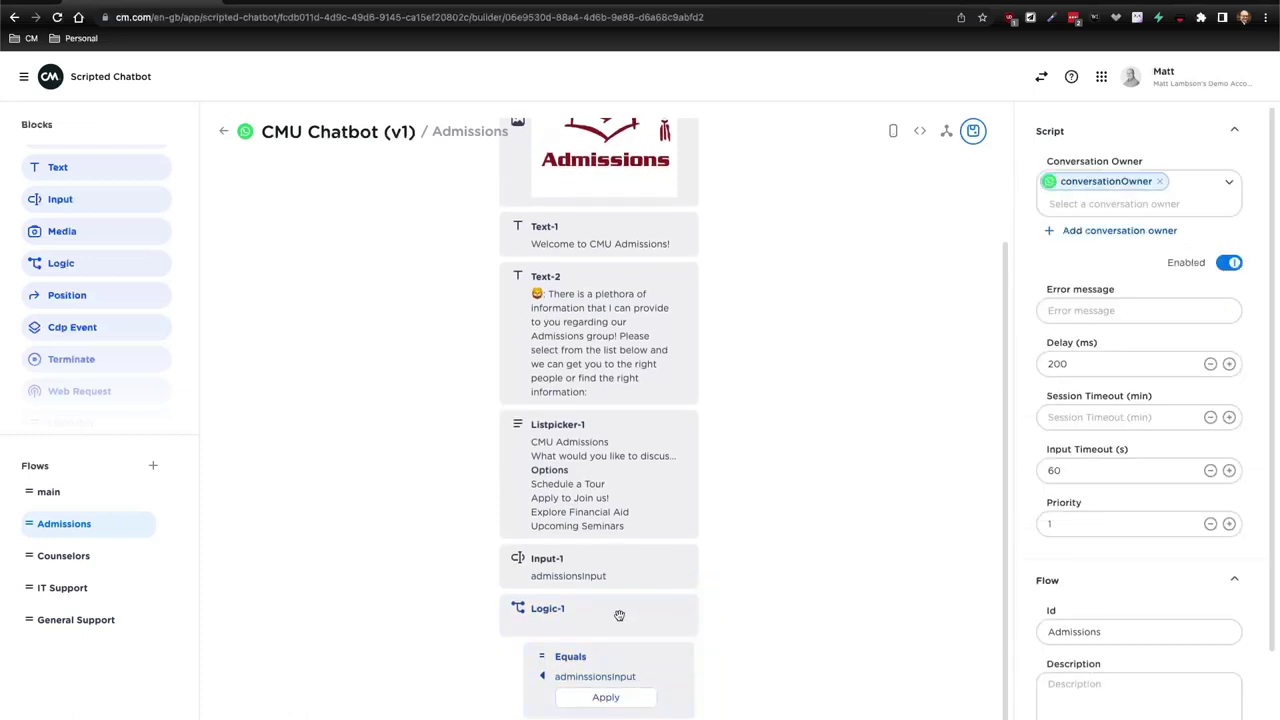
# Check the list picker's option ids and change the condition's test value to 'tour'.
pyautogui.click(585, 520)
pyautogui.scroll(-4, 1150, 575)
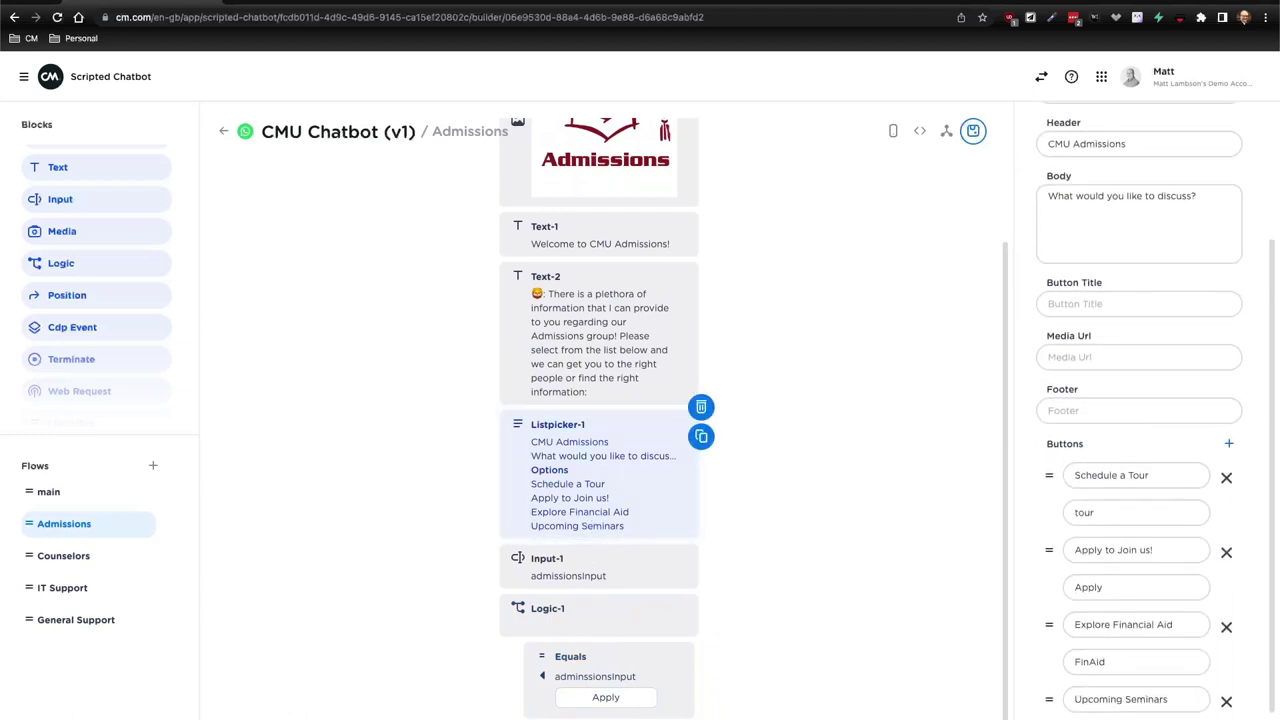
pyautogui.click(605, 697)
pyautogui.moveTo(1086, 534); pyautogui.dragTo(990, 540)
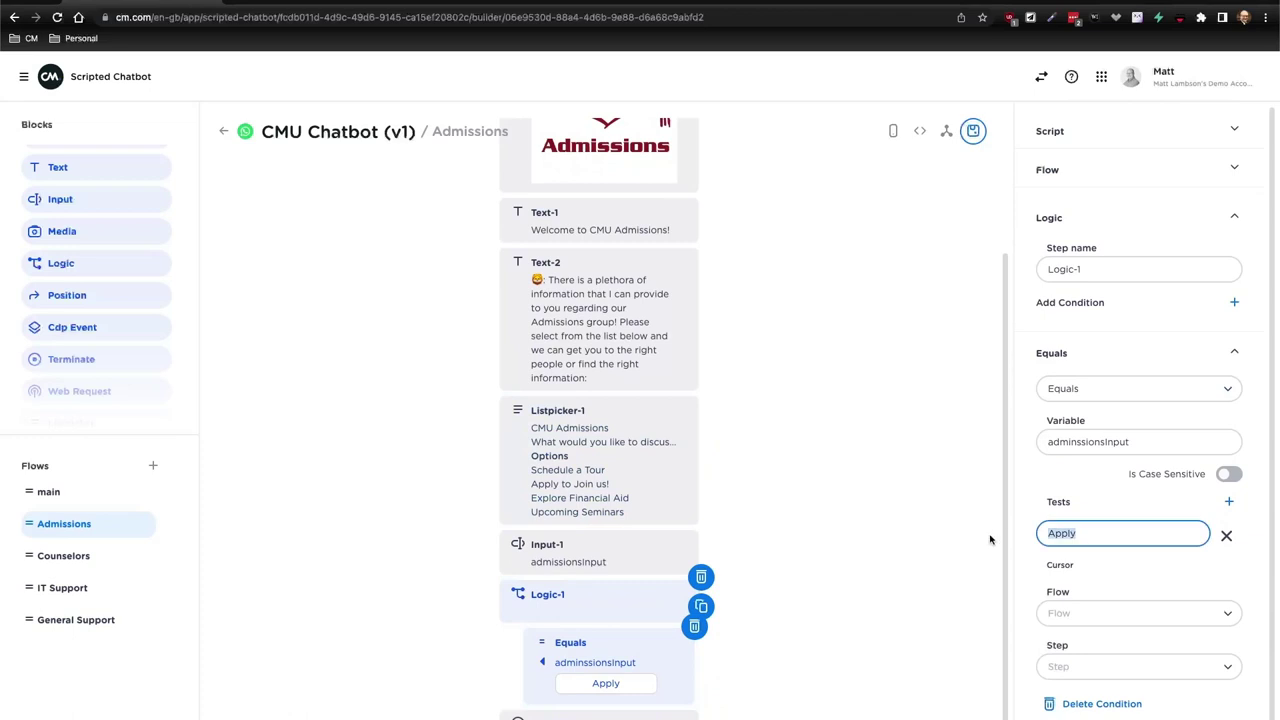
pyautogui.write('tour')
pyautogui.click(964, 529)
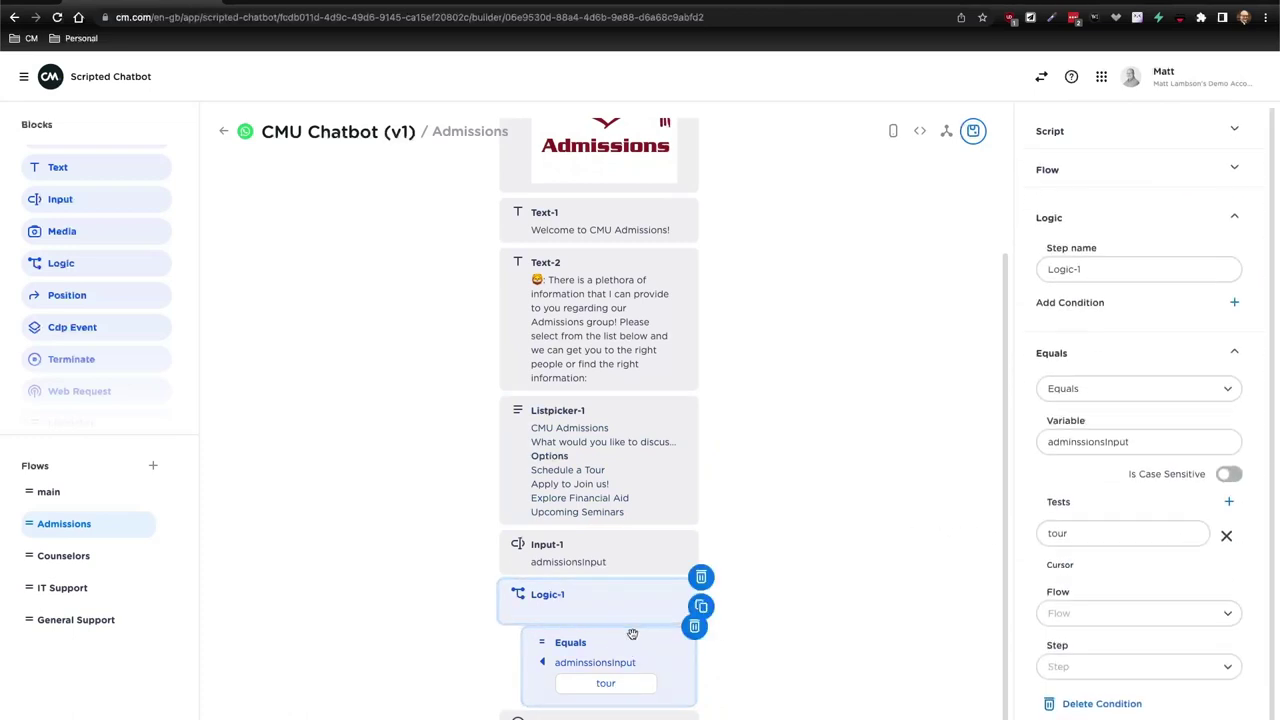
# Drag a Web Request block onto the canvas below Logic-1.
pyautogui.scroll(-1, 1114, 580)
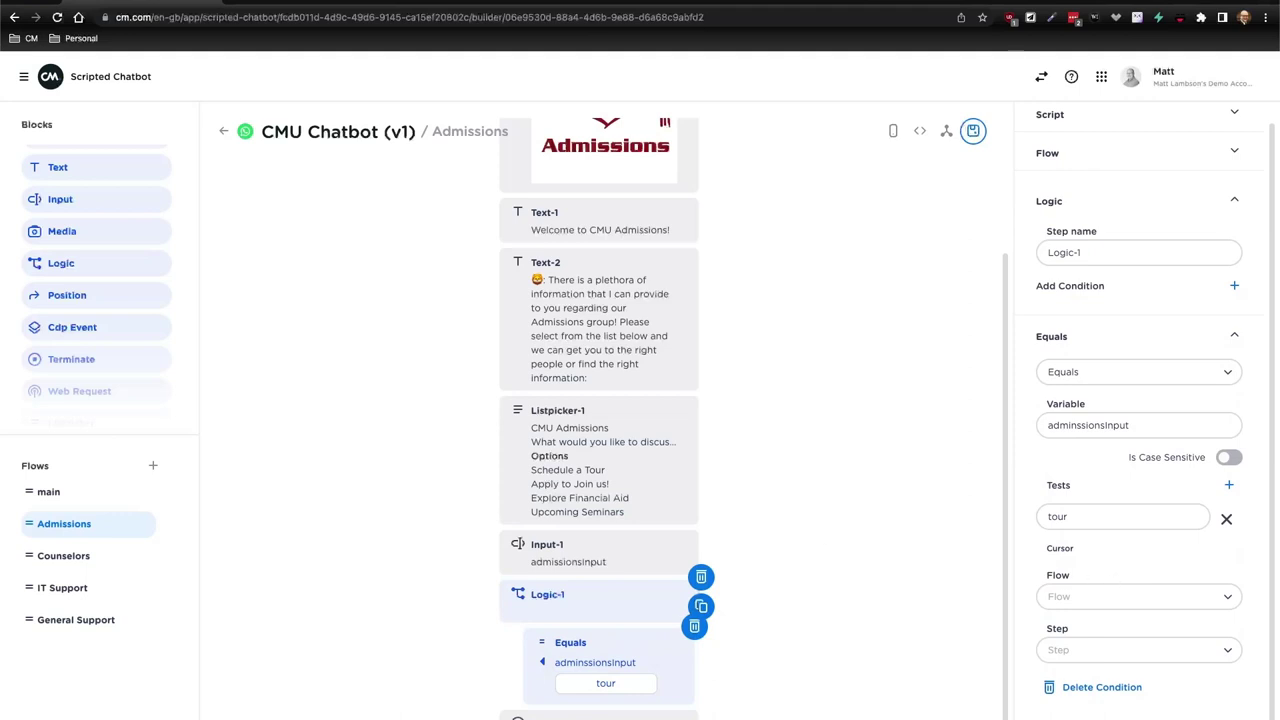
pyautogui.scroll(1, 103, 340)
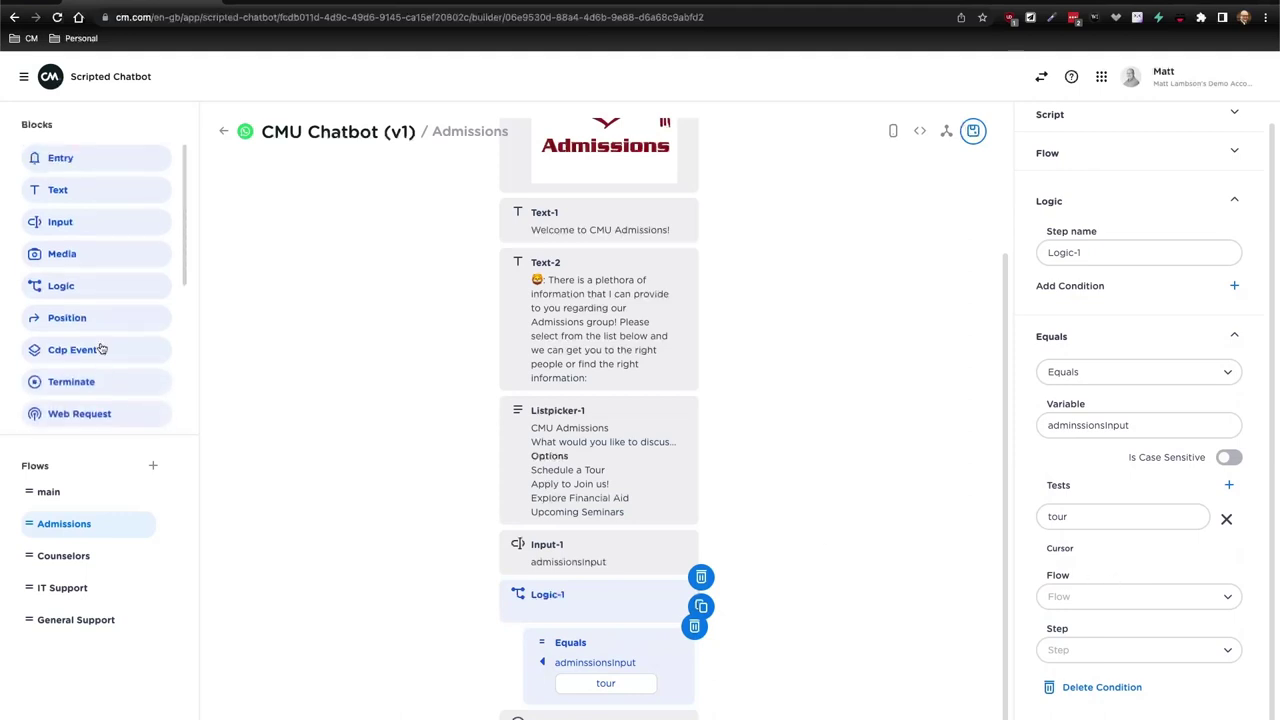
pyautogui.scroll(-4, 105, 332)
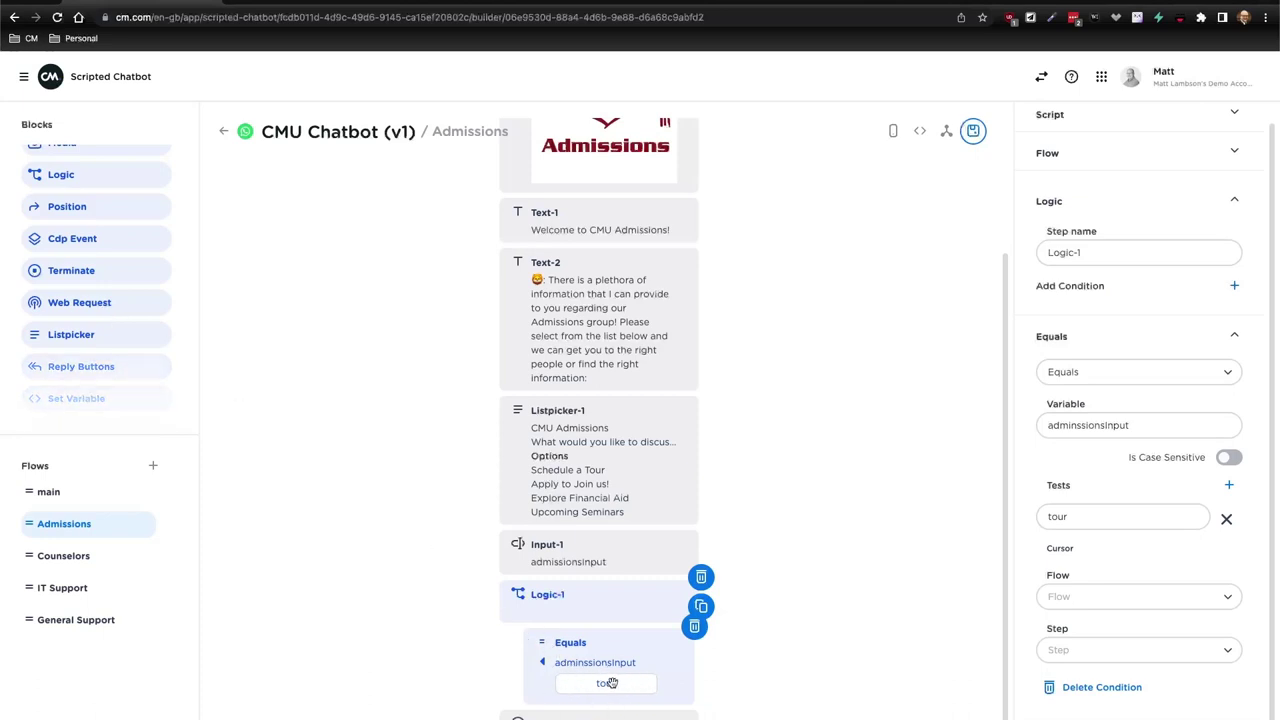
pyautogui.moveTo(92, 305); pyautogui.dragTo(598, 682)
# Route Logic-1's tour condition to the Admissions flow, step WebRequest-1.
pyautogui.click(610, 651)
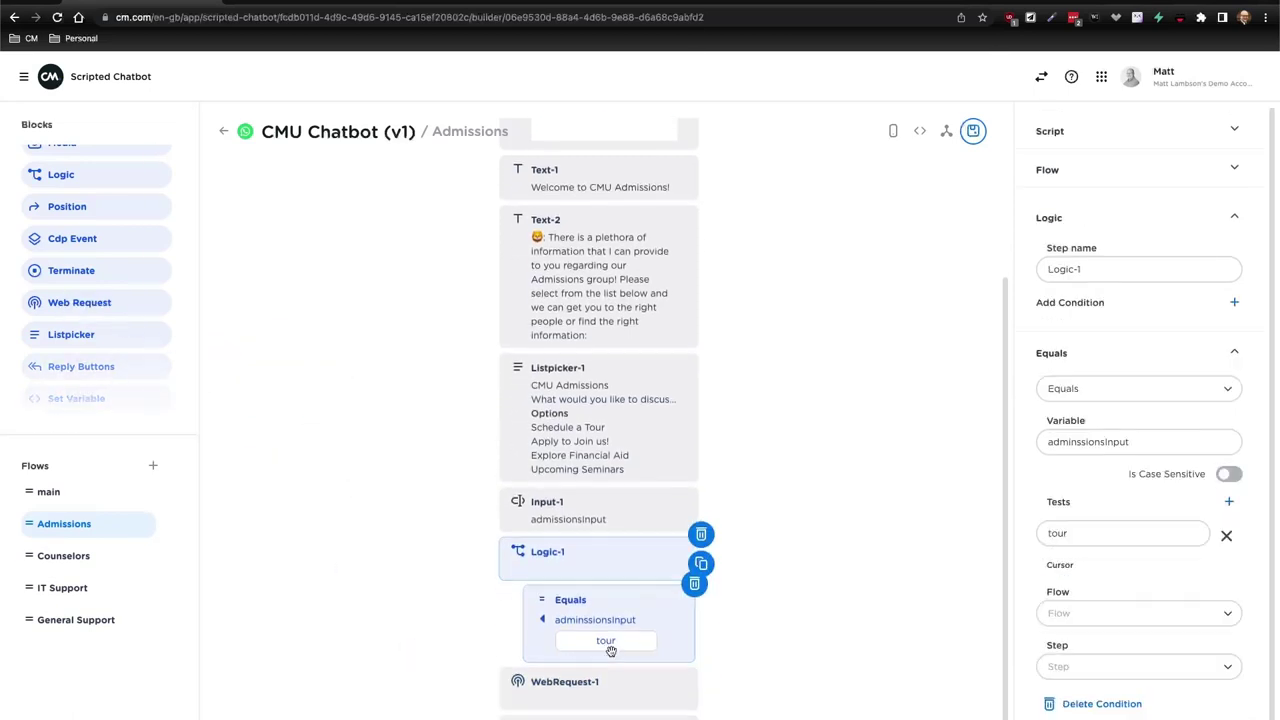
pyautogui.click(1070, 614)
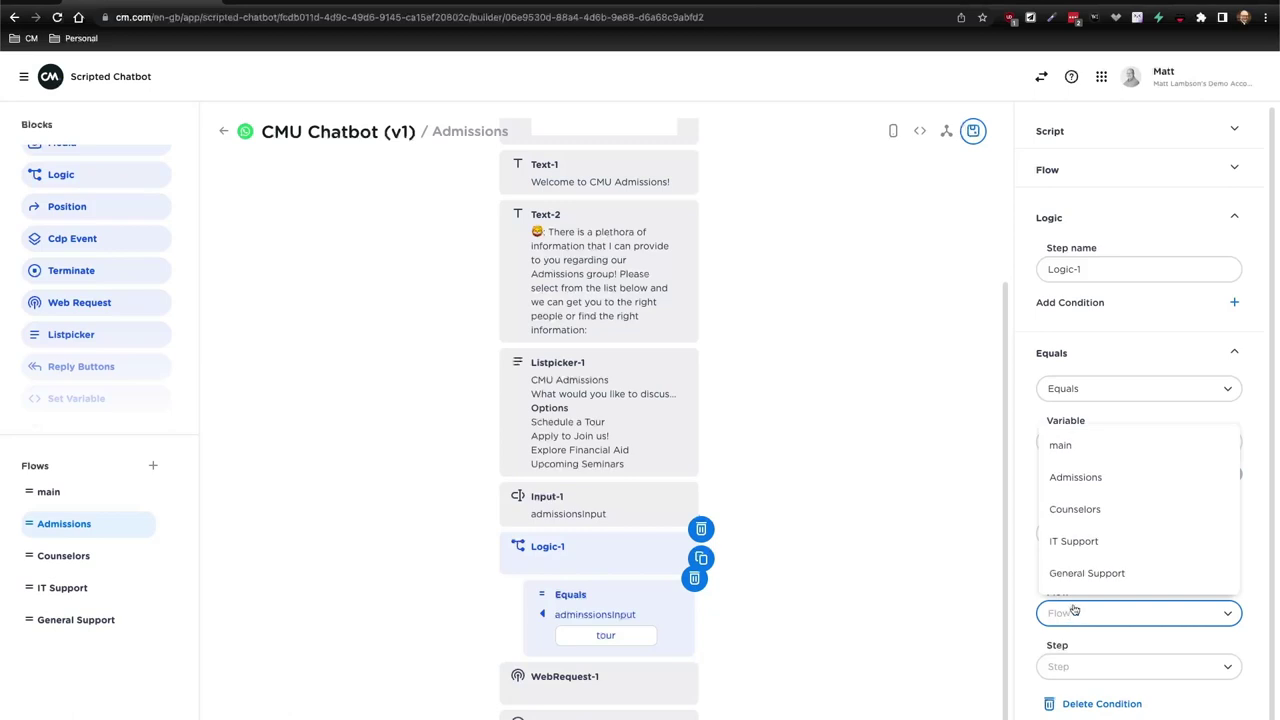
pyautogui.click(1078, 478)
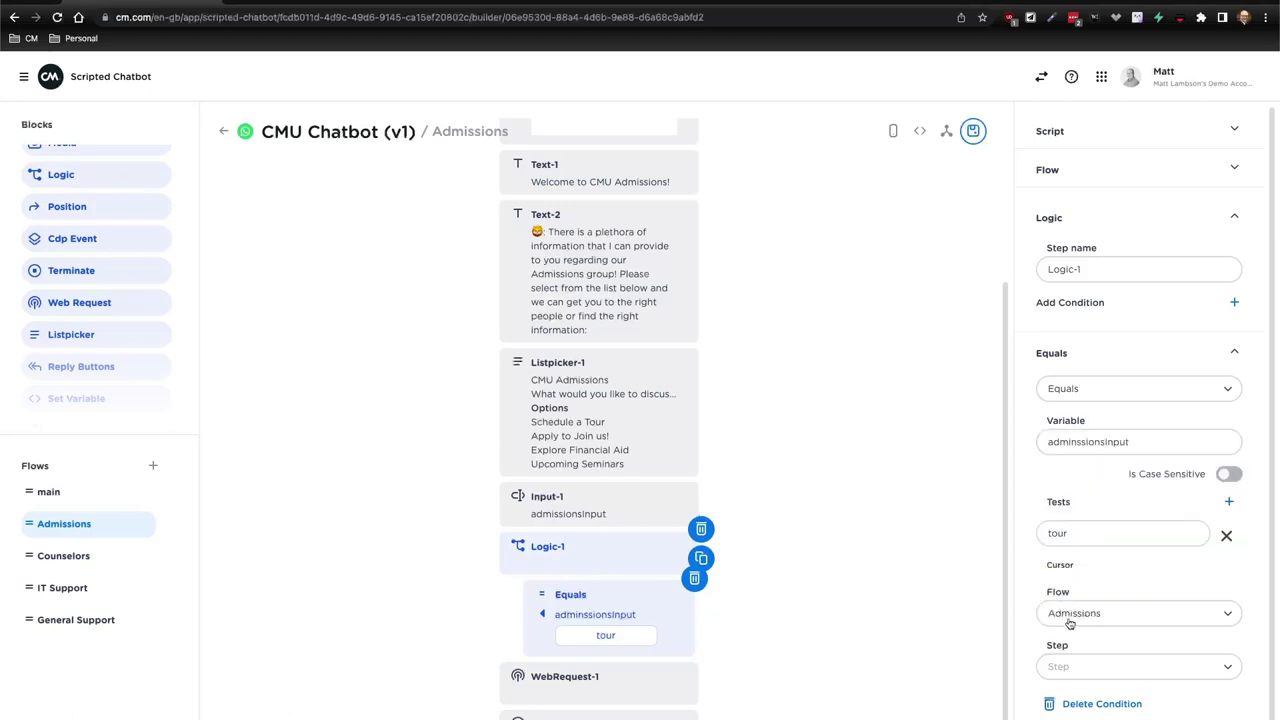
pyautogui.click(1080, 668)
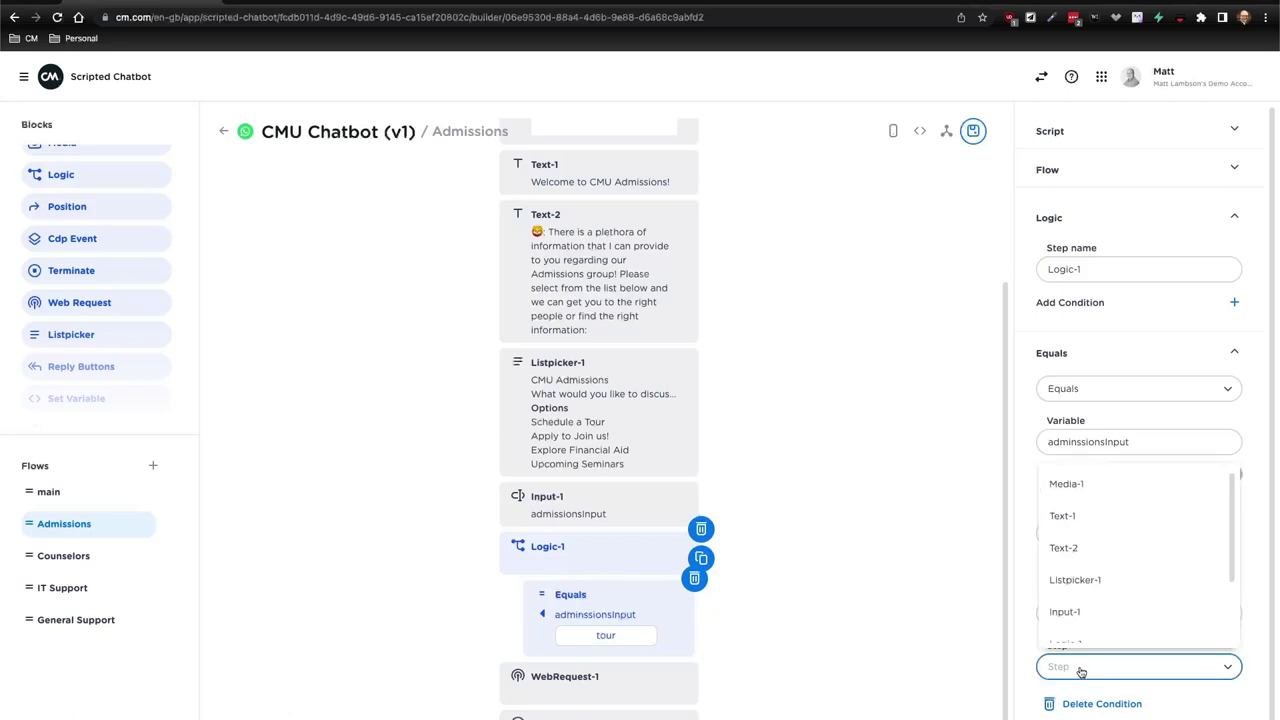
pyautogui.scroll(-2, 1091, 617)
pyautogui.click(1086, 597)
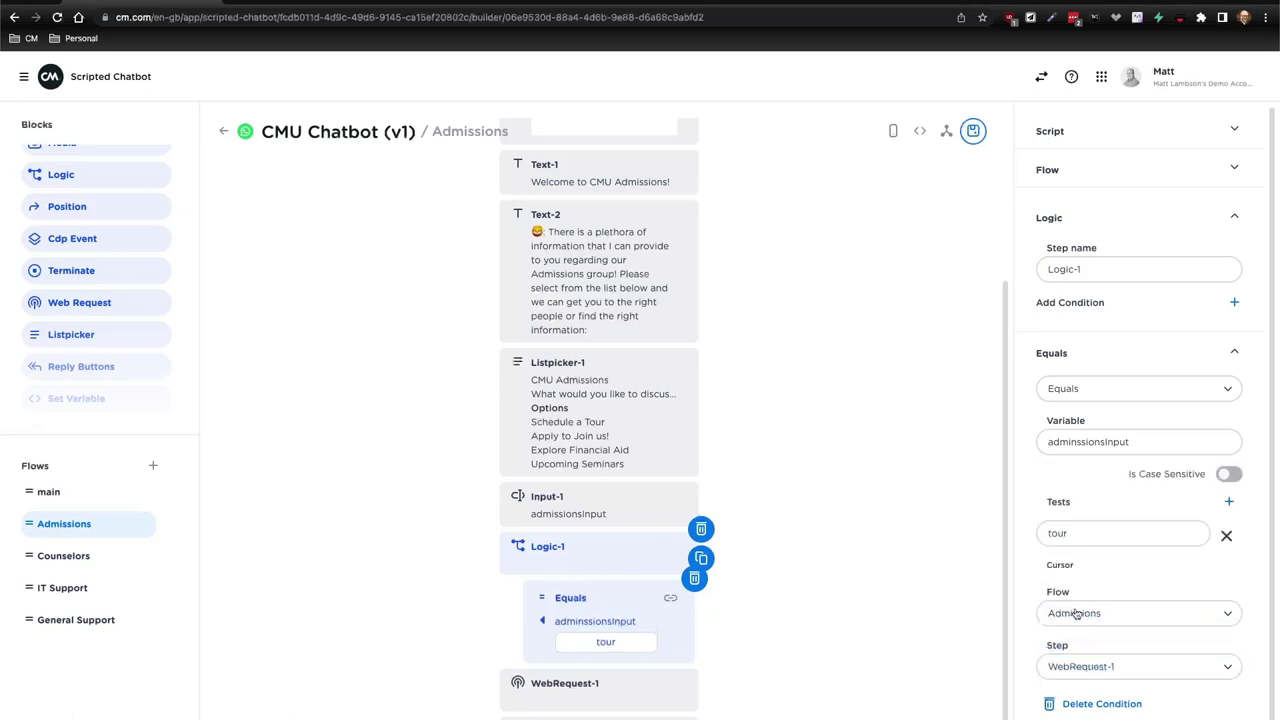
# Inspect WebRequest-1's settings, then delete that step and reopen Logic-1's condition.
pyautogui.click(620, 710)
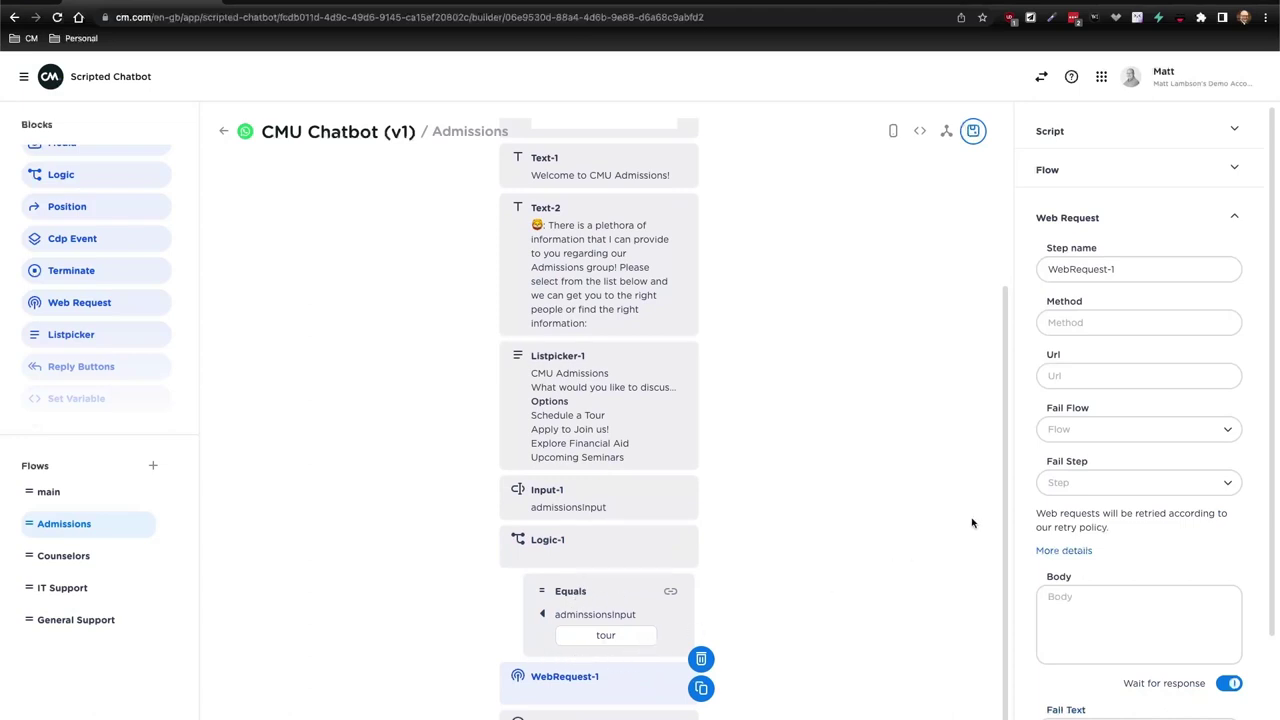
pyautogui.scroll(-3, 1055, 430)
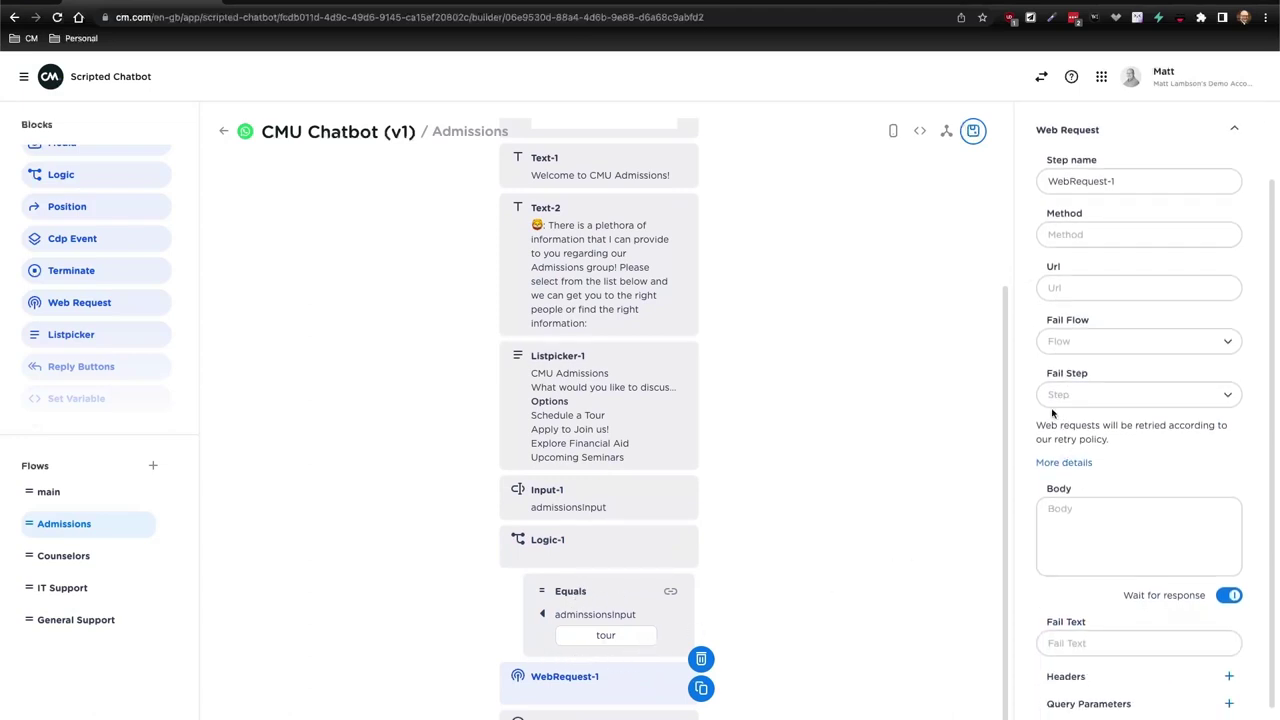
pyautogui.click(1069, 492)
pyautogui.scroll(-1, 1078, 508)
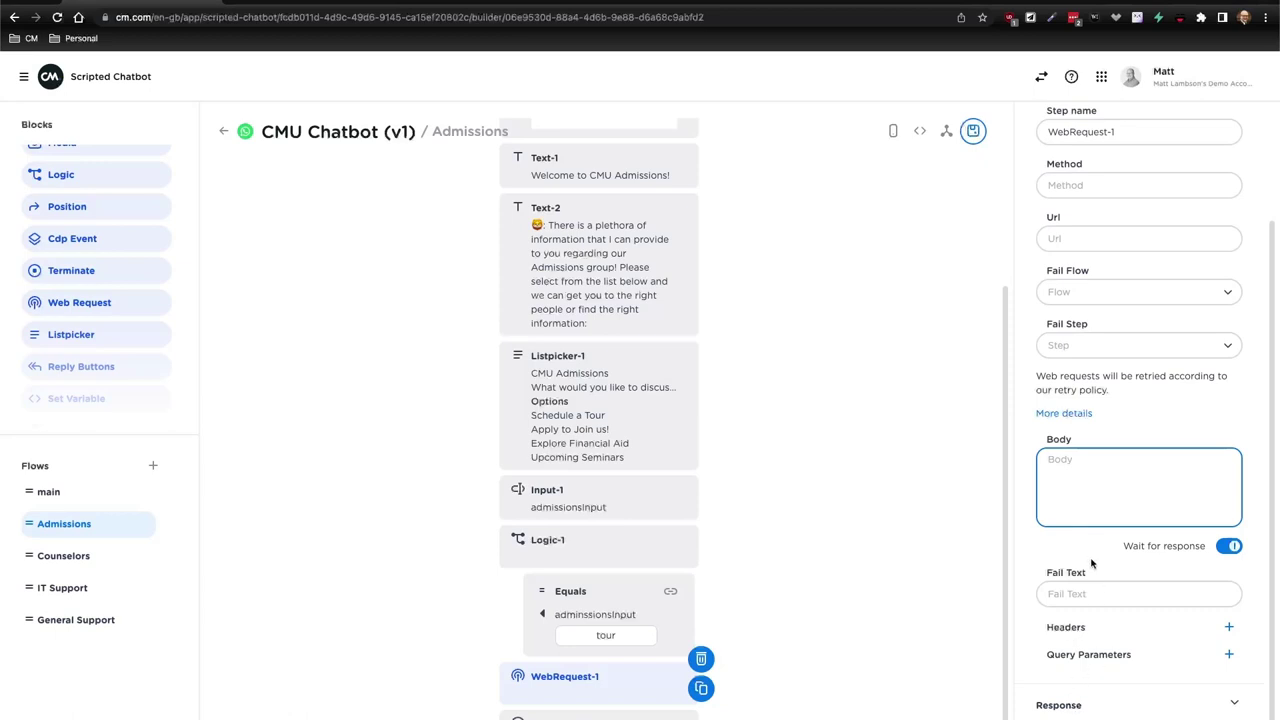
pyautogui.scroll(4, 1106, 353)
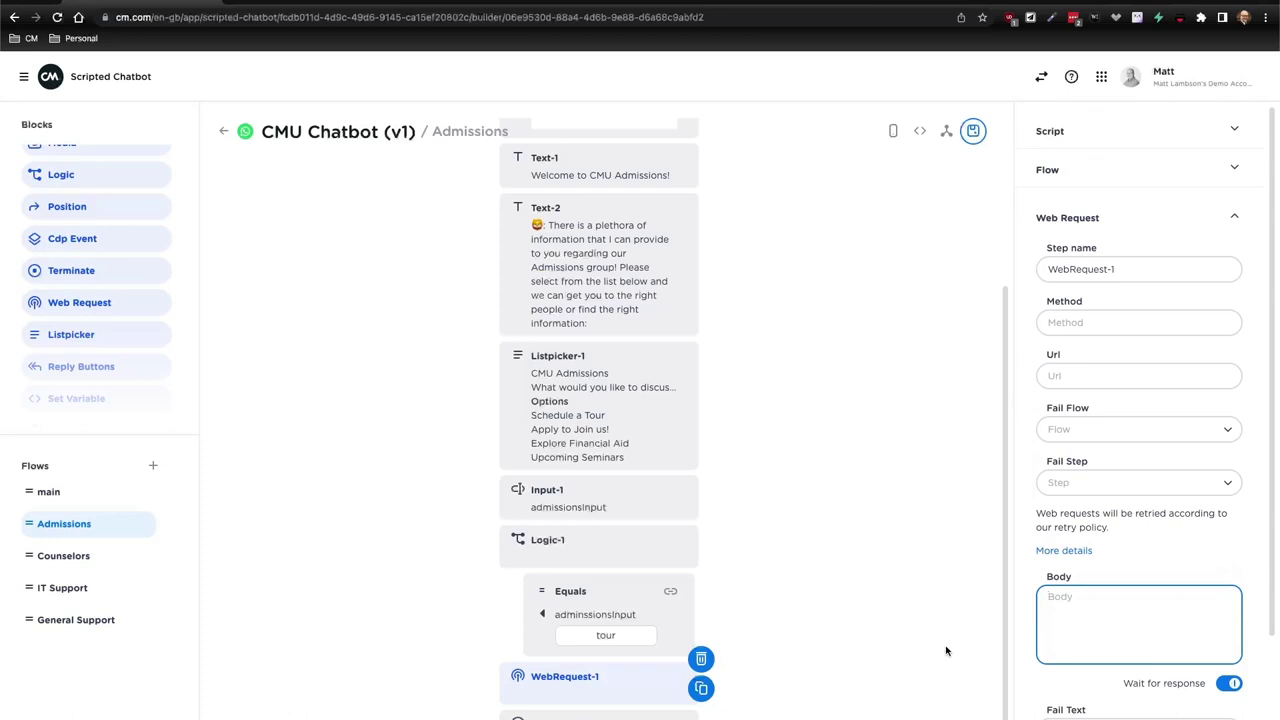
pyautogui.click(701, 659)
pyautogui.click(575, 668)
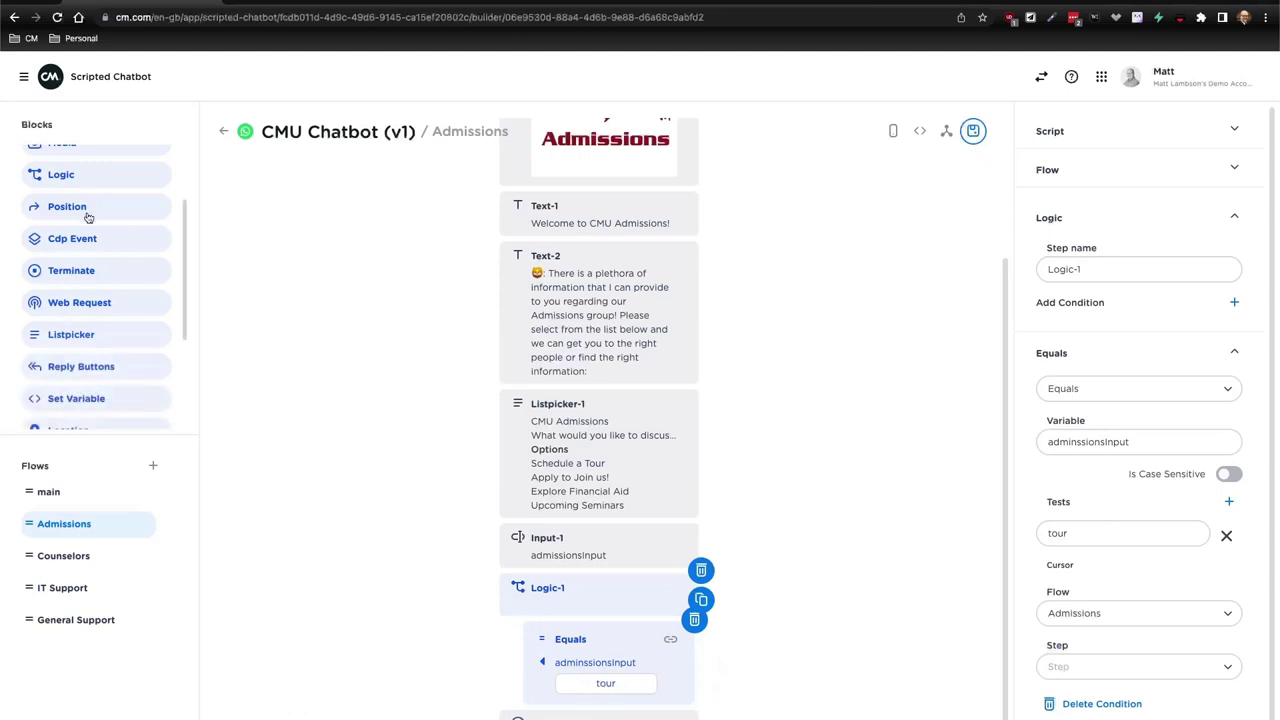
# Add a trial Text-3 step below Logic-1 and delete it again.
pyautogui.scroll(-1, 90, 200)
pyautogui.scroll(-5, 97, 287)
pyautogui.scroll(8, 83, 266)
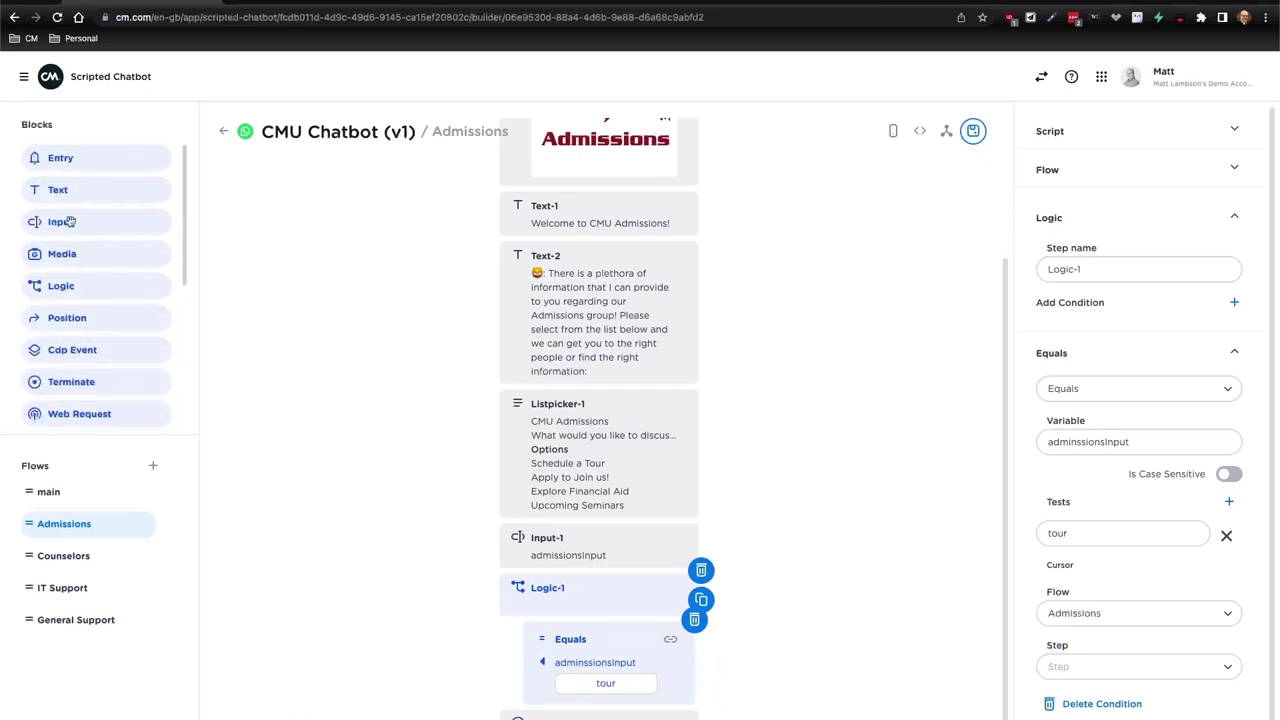
pyautogui.moveTo(62, 190); pyautogui.dragTo(560, 695)
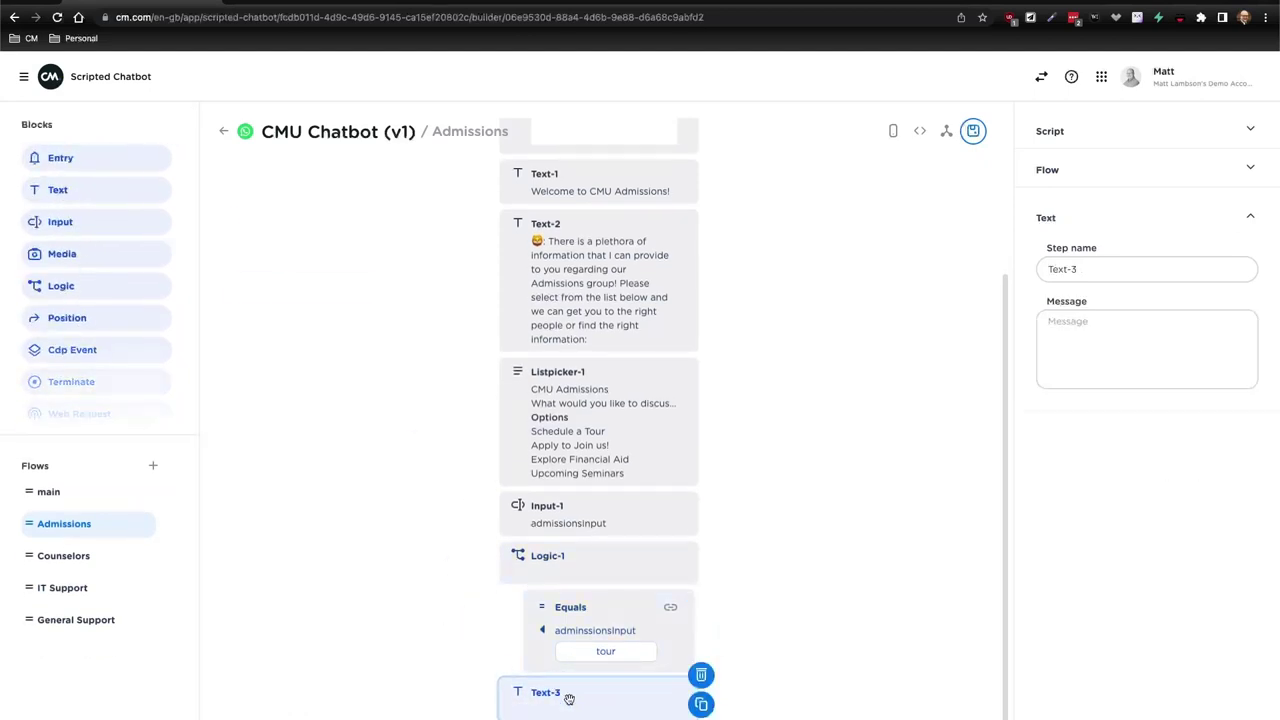
pyautogui.click(702, 676)
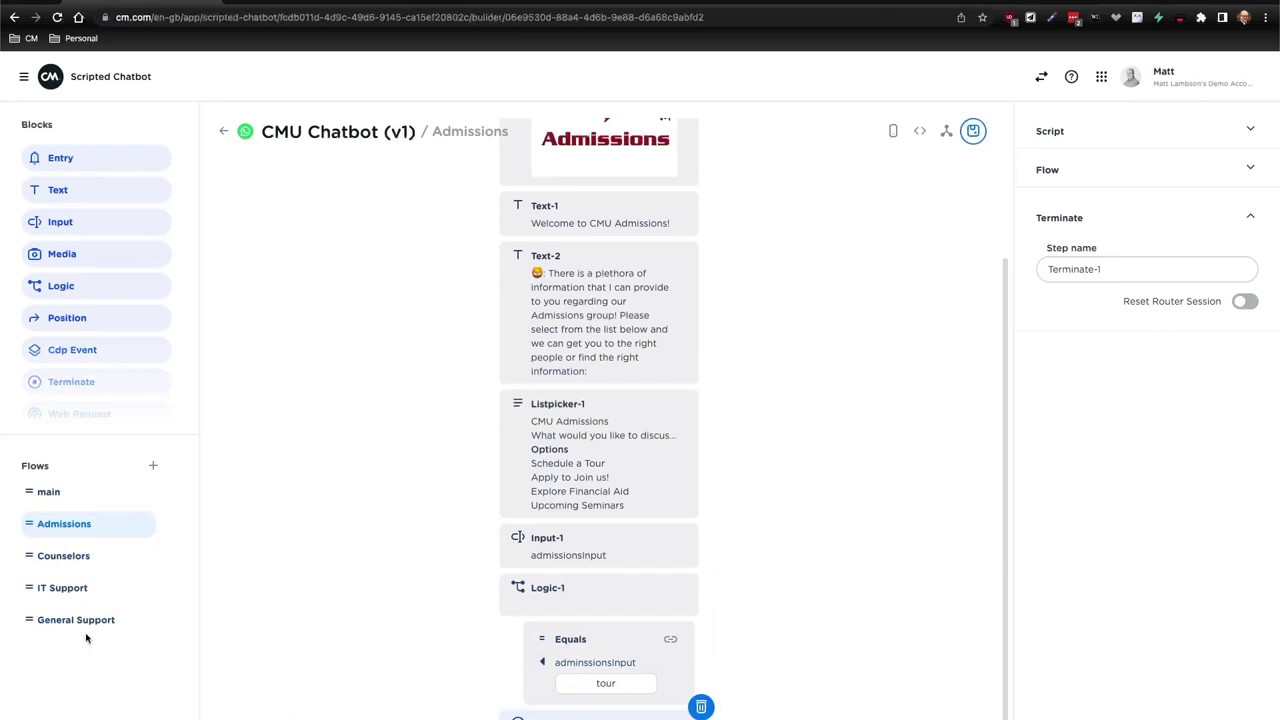
# Show the Admissions flow's Script and Flow settings.
pyautogui.scroll(3, 567, 538)
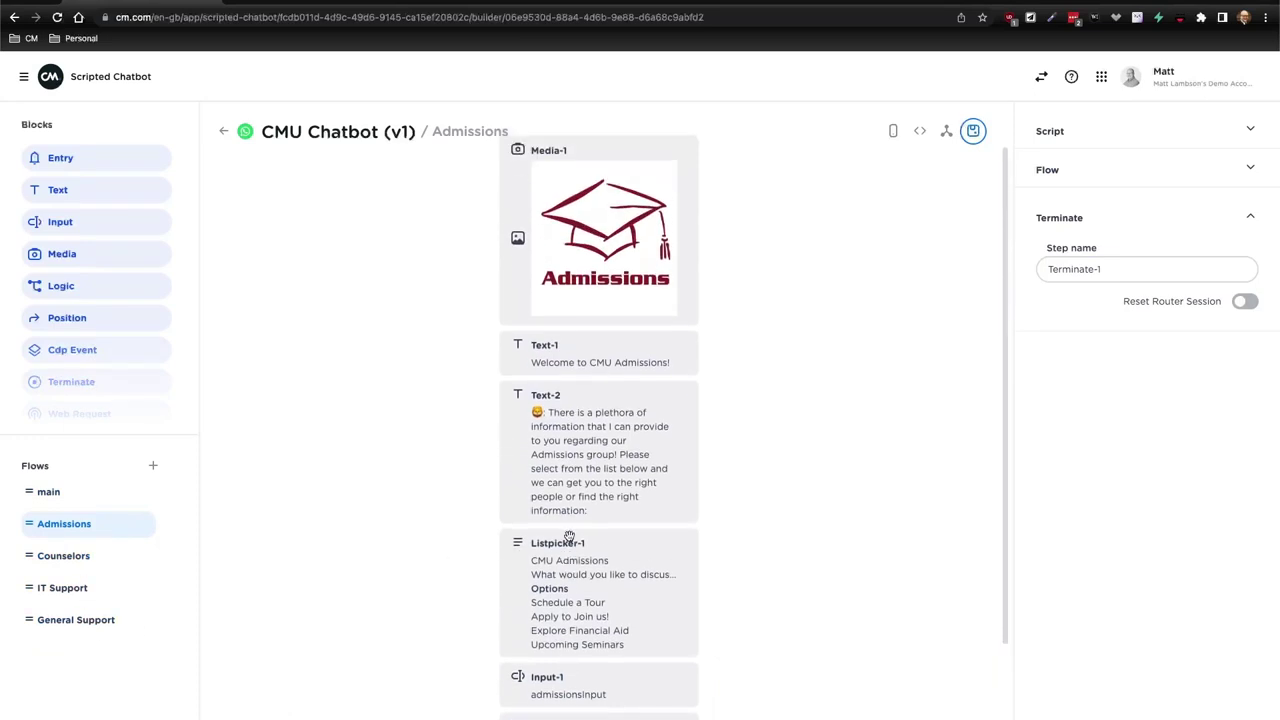
pyautogui.click(397, 485)
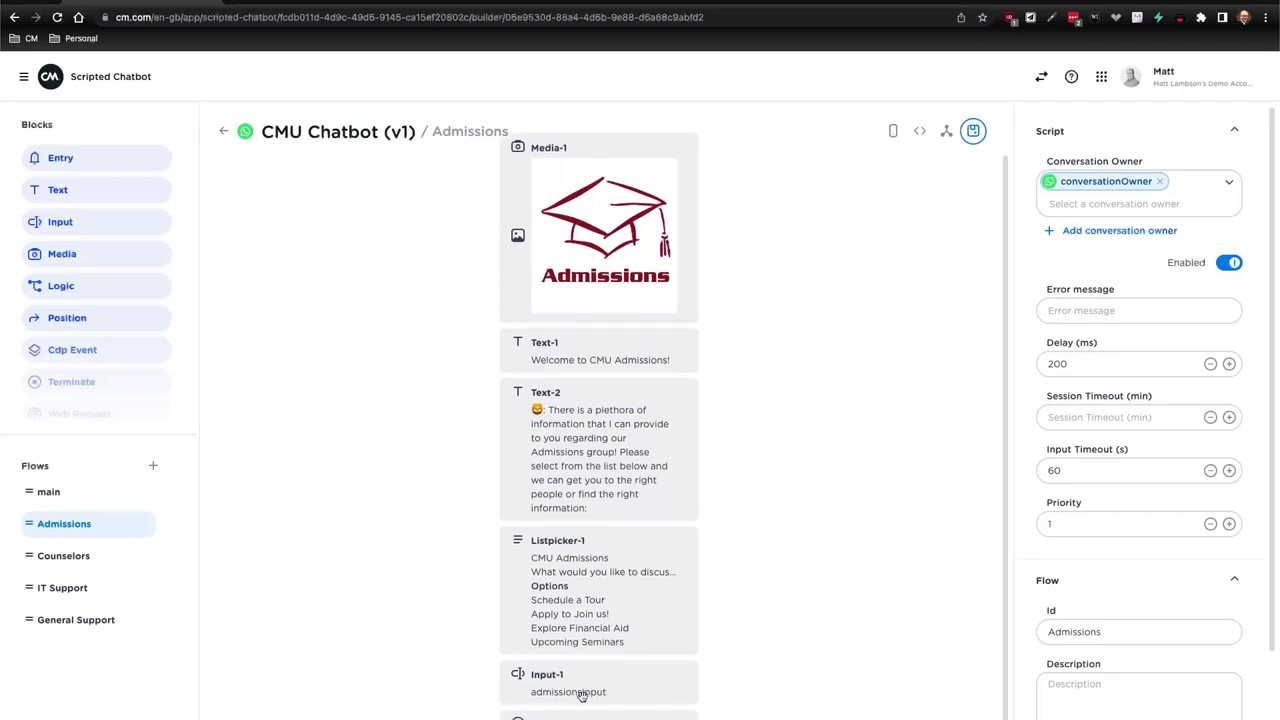
pyautogui.scroll(1, 590, 645)
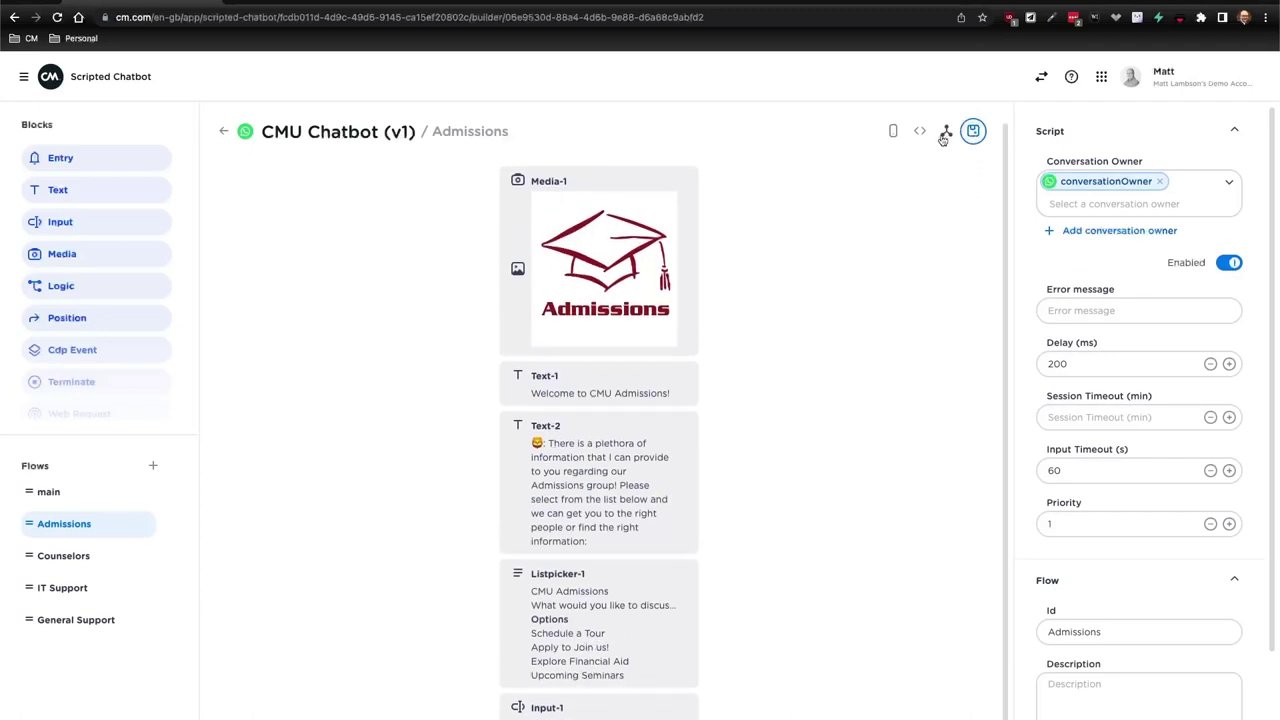
pyautogui.click(894, 132)
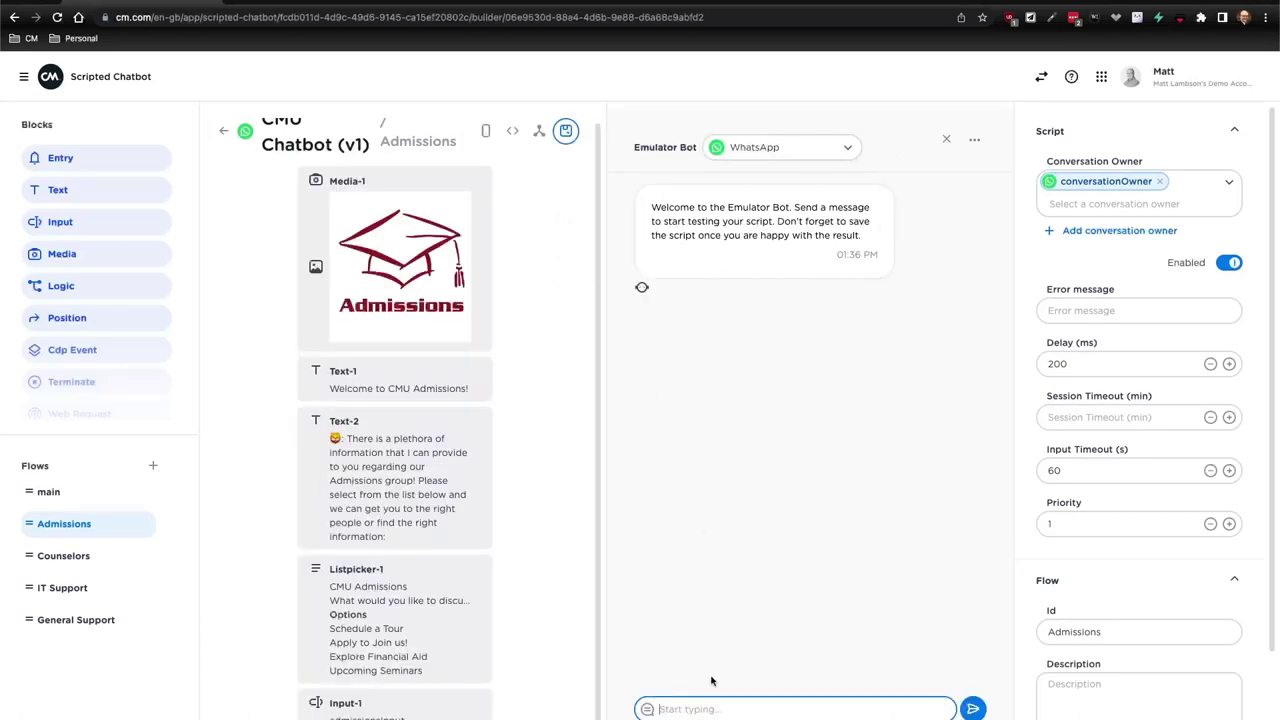
pyautogui.write('hi')
pyautogui.press('Return')
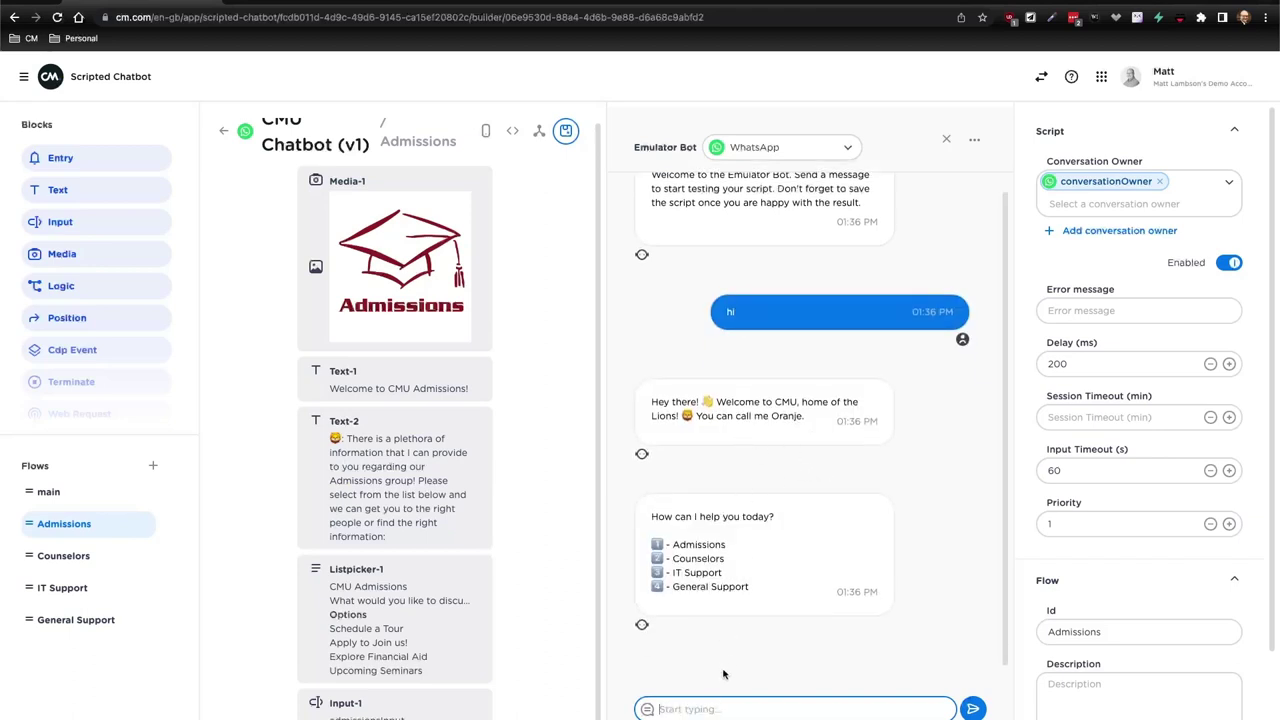
pyautogui.write('1')
pyautogui.press('Return')
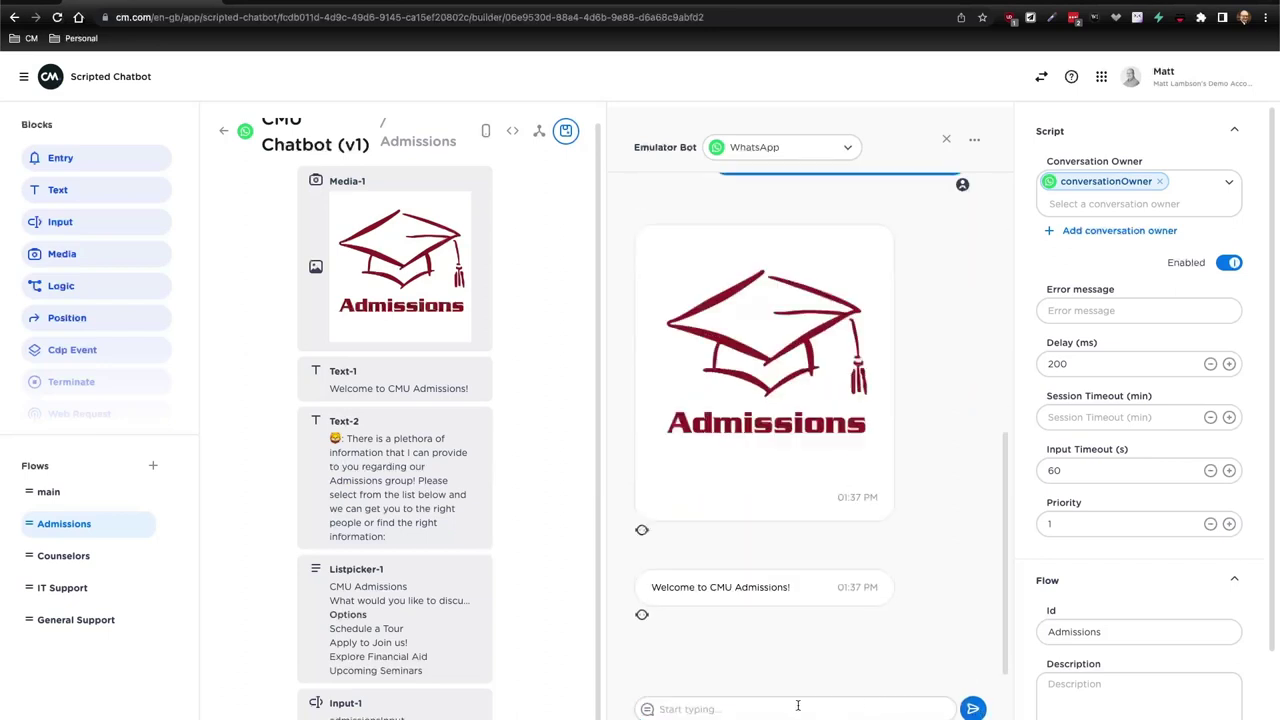
pyautogui.scroll(5, 893, 442)
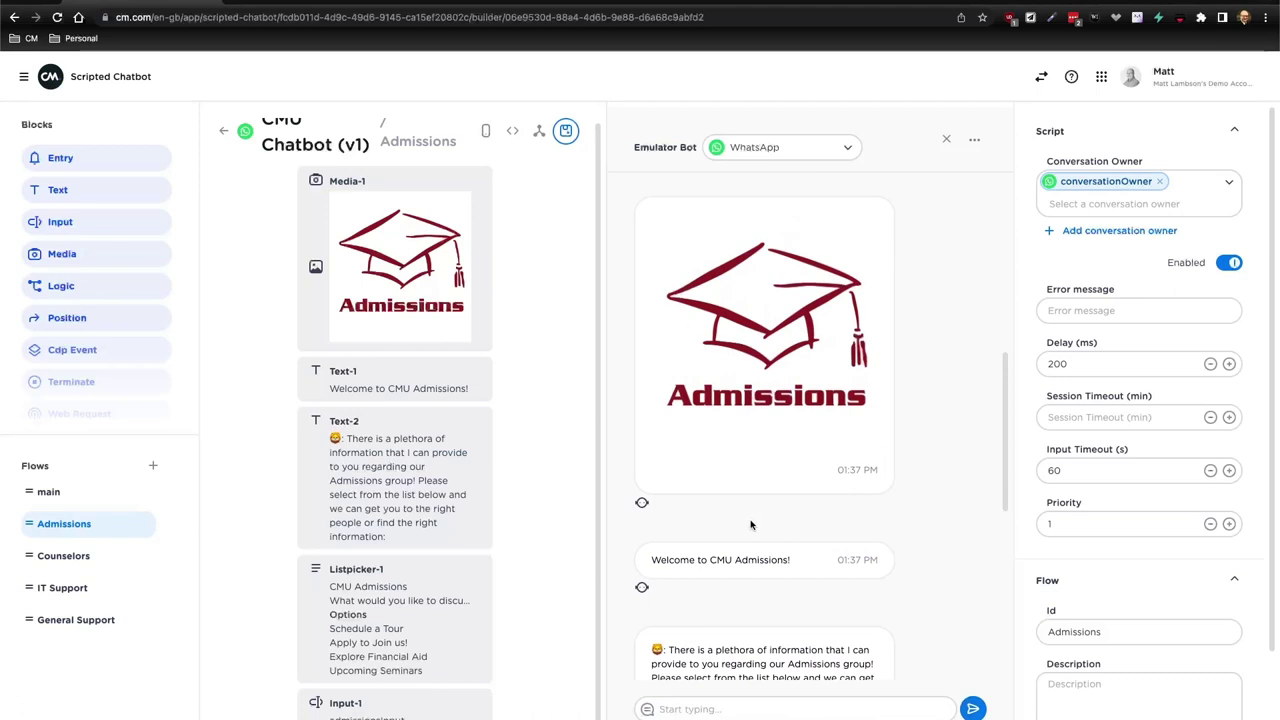
pyautogui.scroll(-1, 755, 520)
pyautogui.scroll(-1, 716, 565)
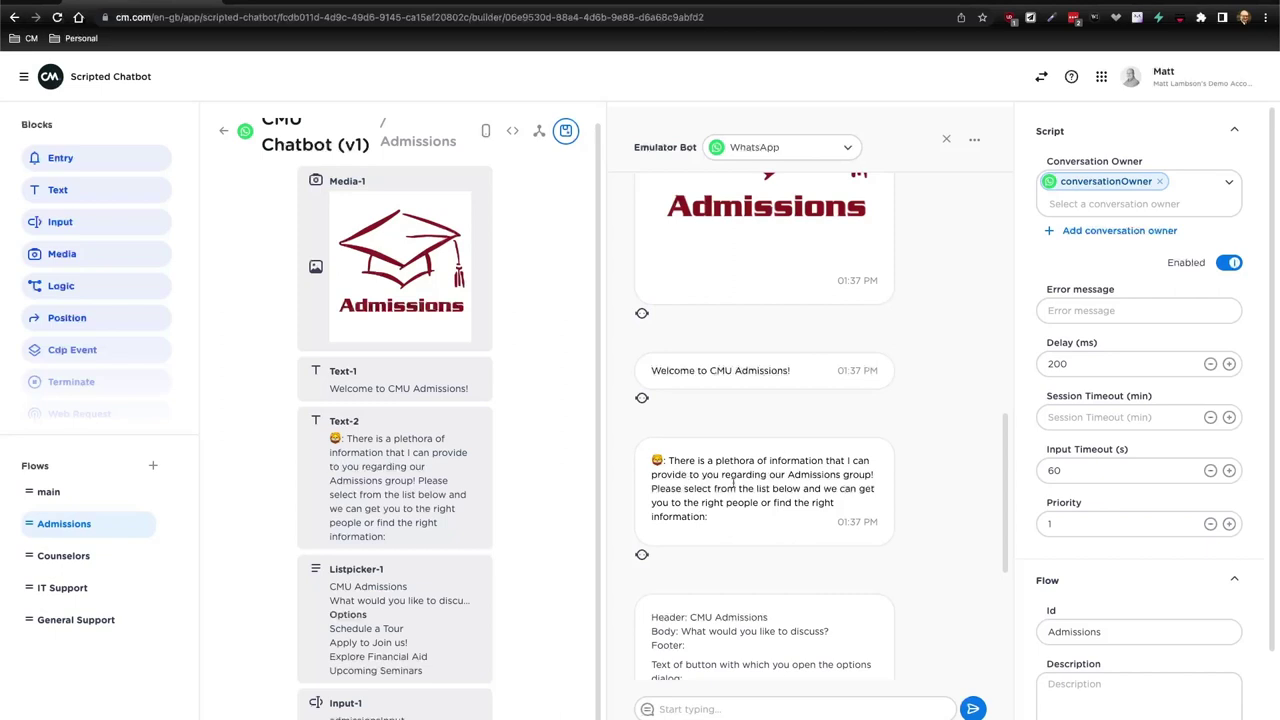
pyautogui.scroll(-1, 715, 496)
pyautogui.scroll(-2, 715, 496)
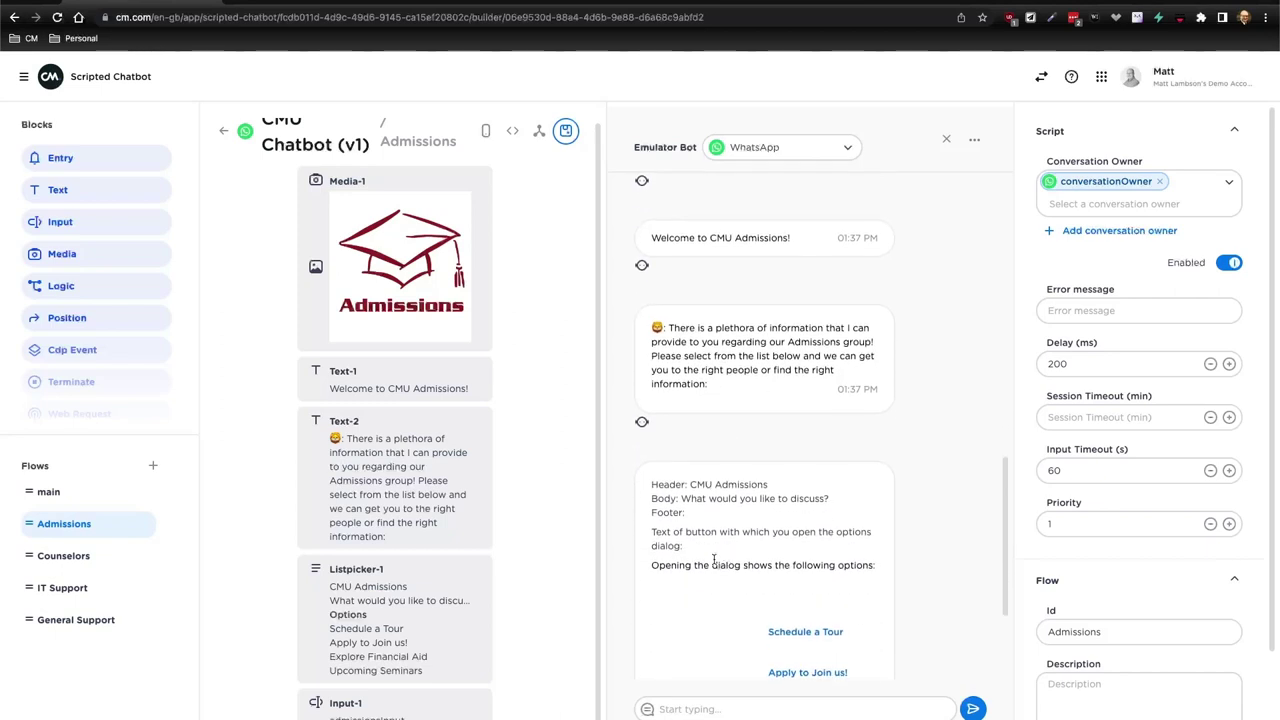
pyautogui.scroll(-1, 780, 460)
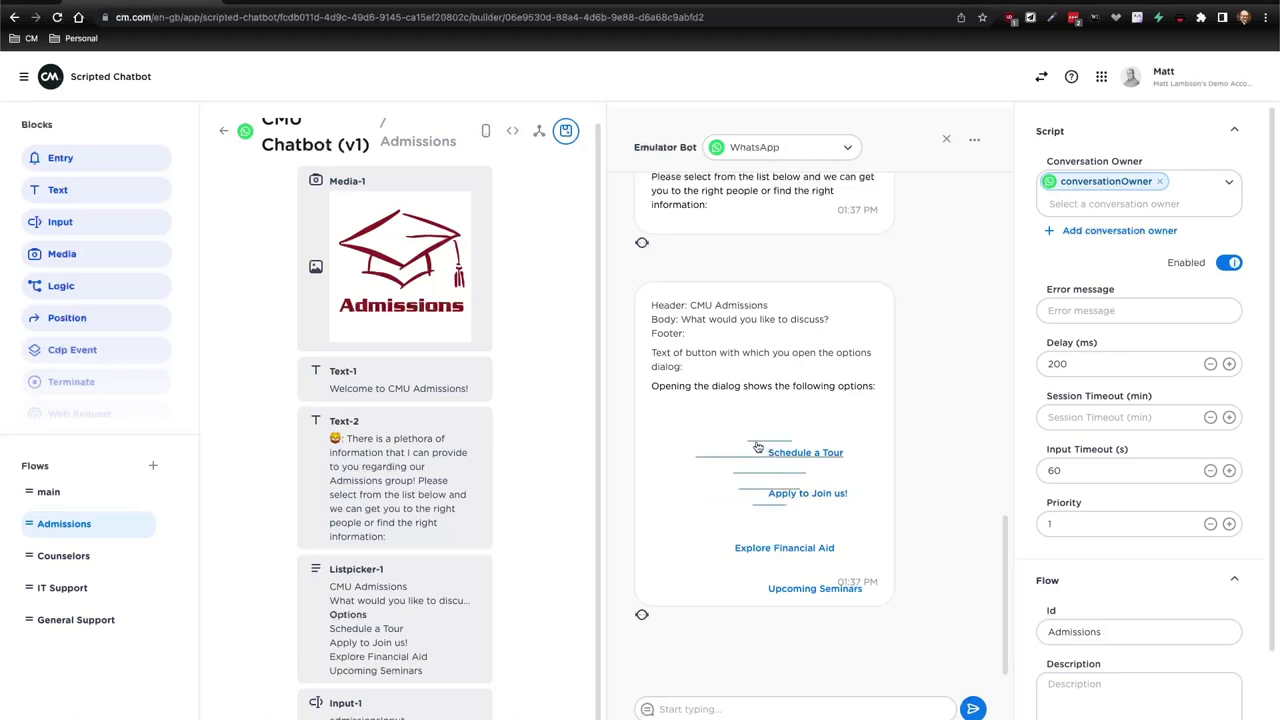
pyautogui.click(947, 140)
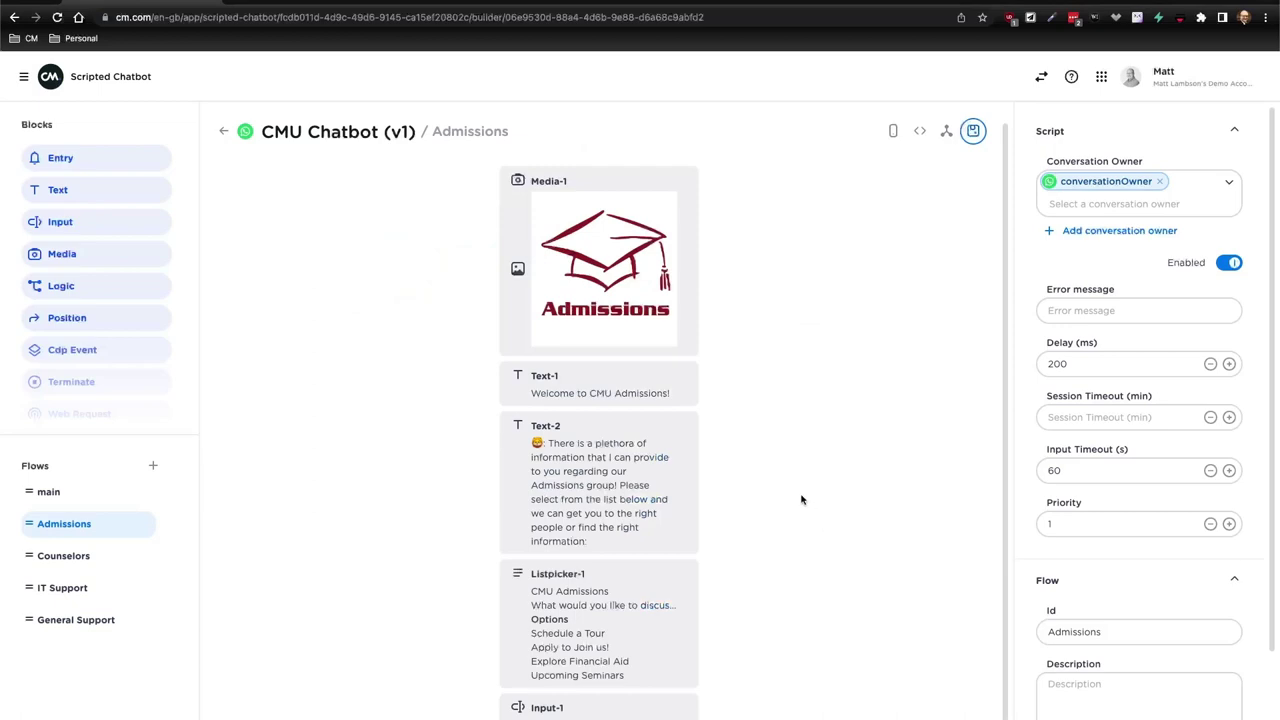